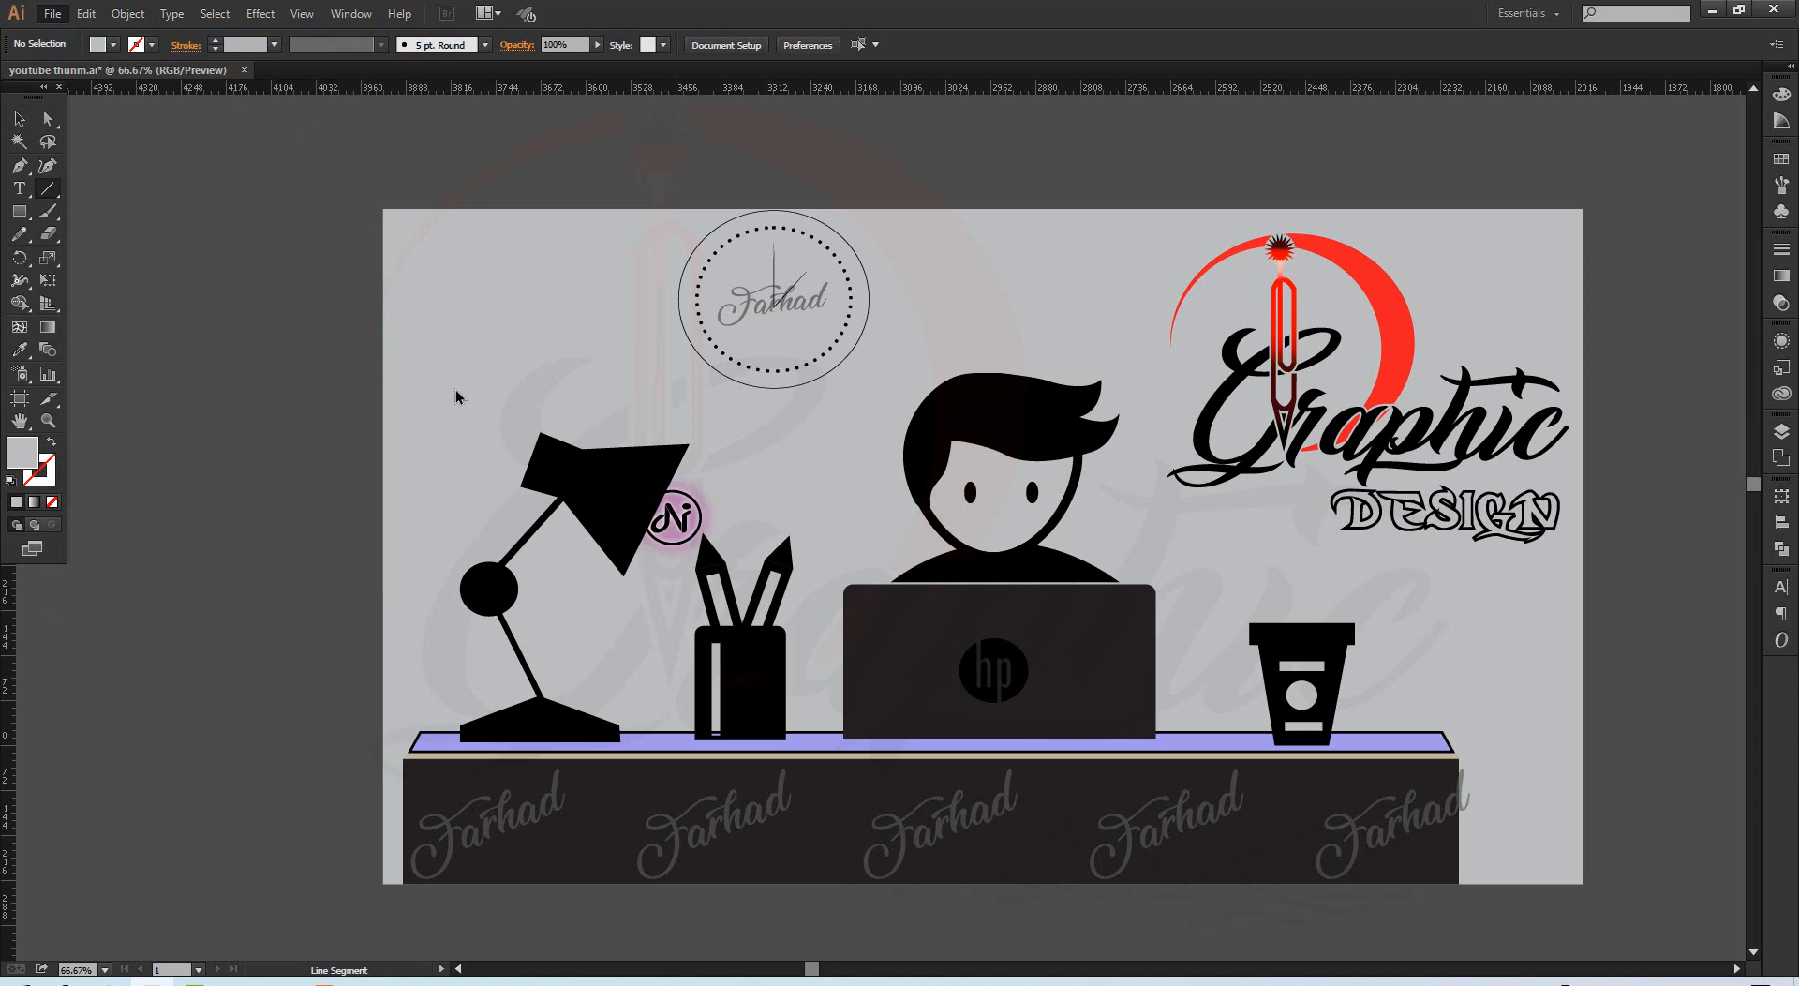
Step: Create a new blank portrait document
key(ctrl+n)
click(880, 661)
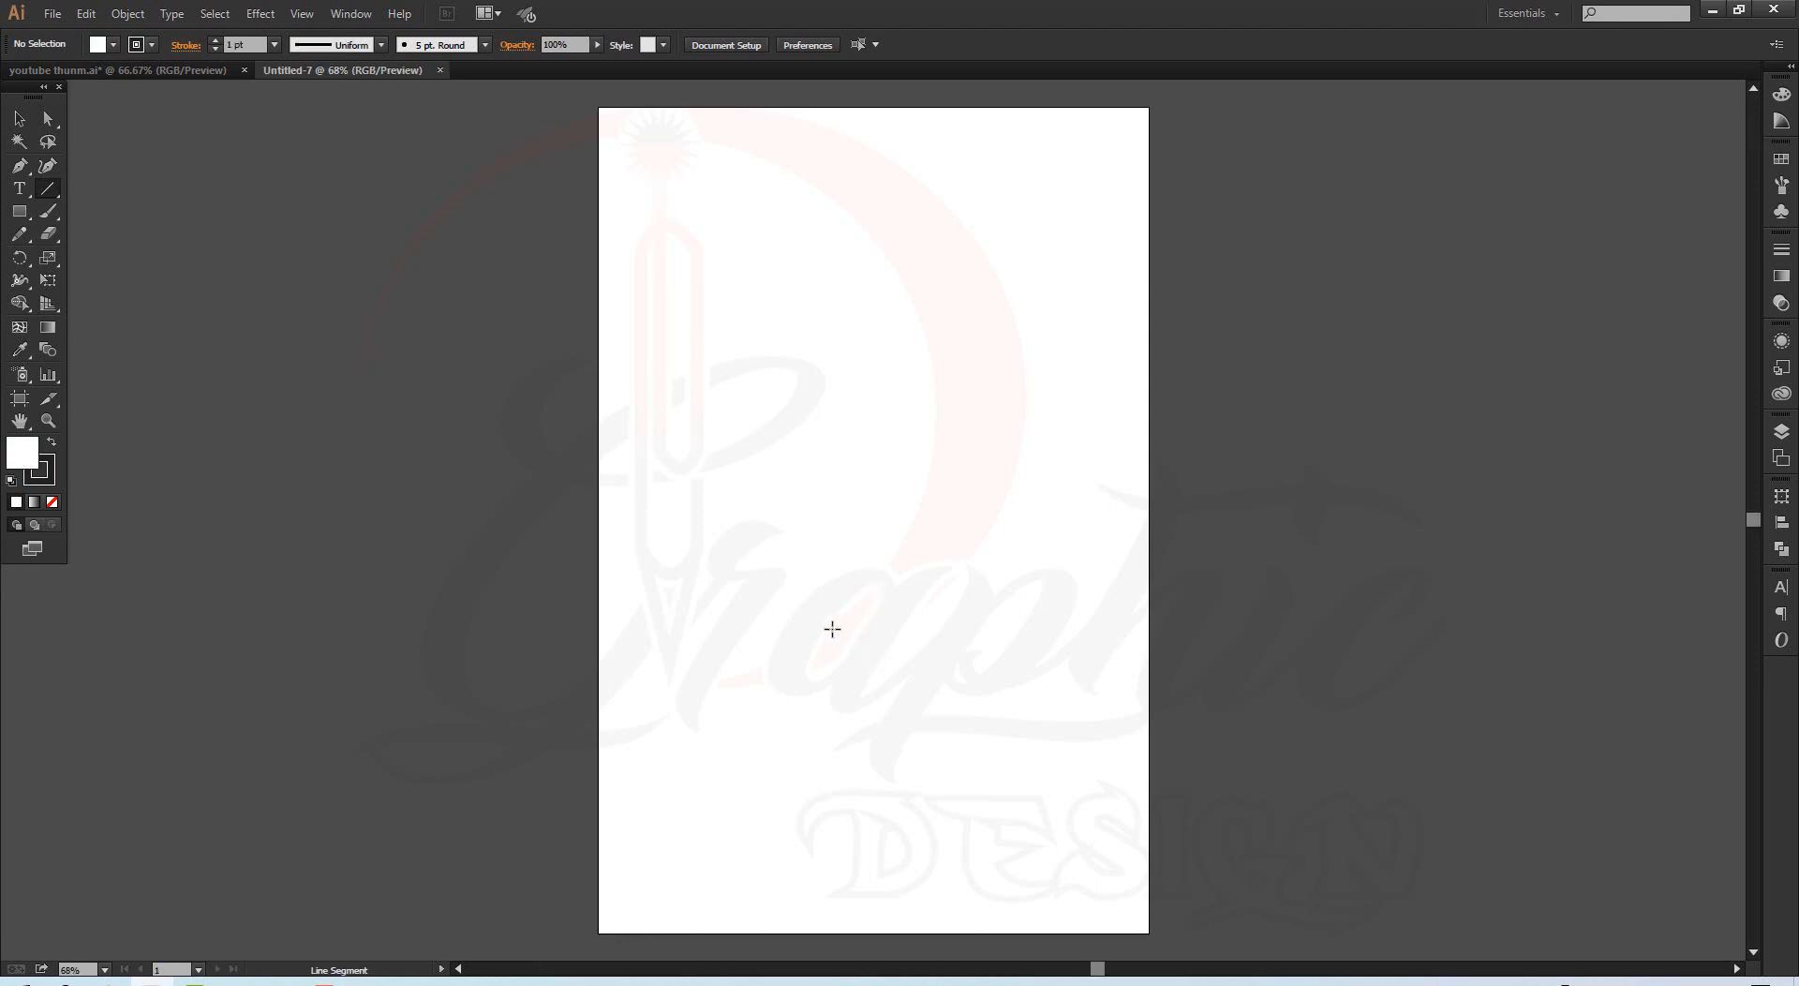
Step: Draw an open arc 1.39 in by 1.39 in with the Arc tool on the empty canvas outside the artboard
drag(362, 482, 1487, 495)
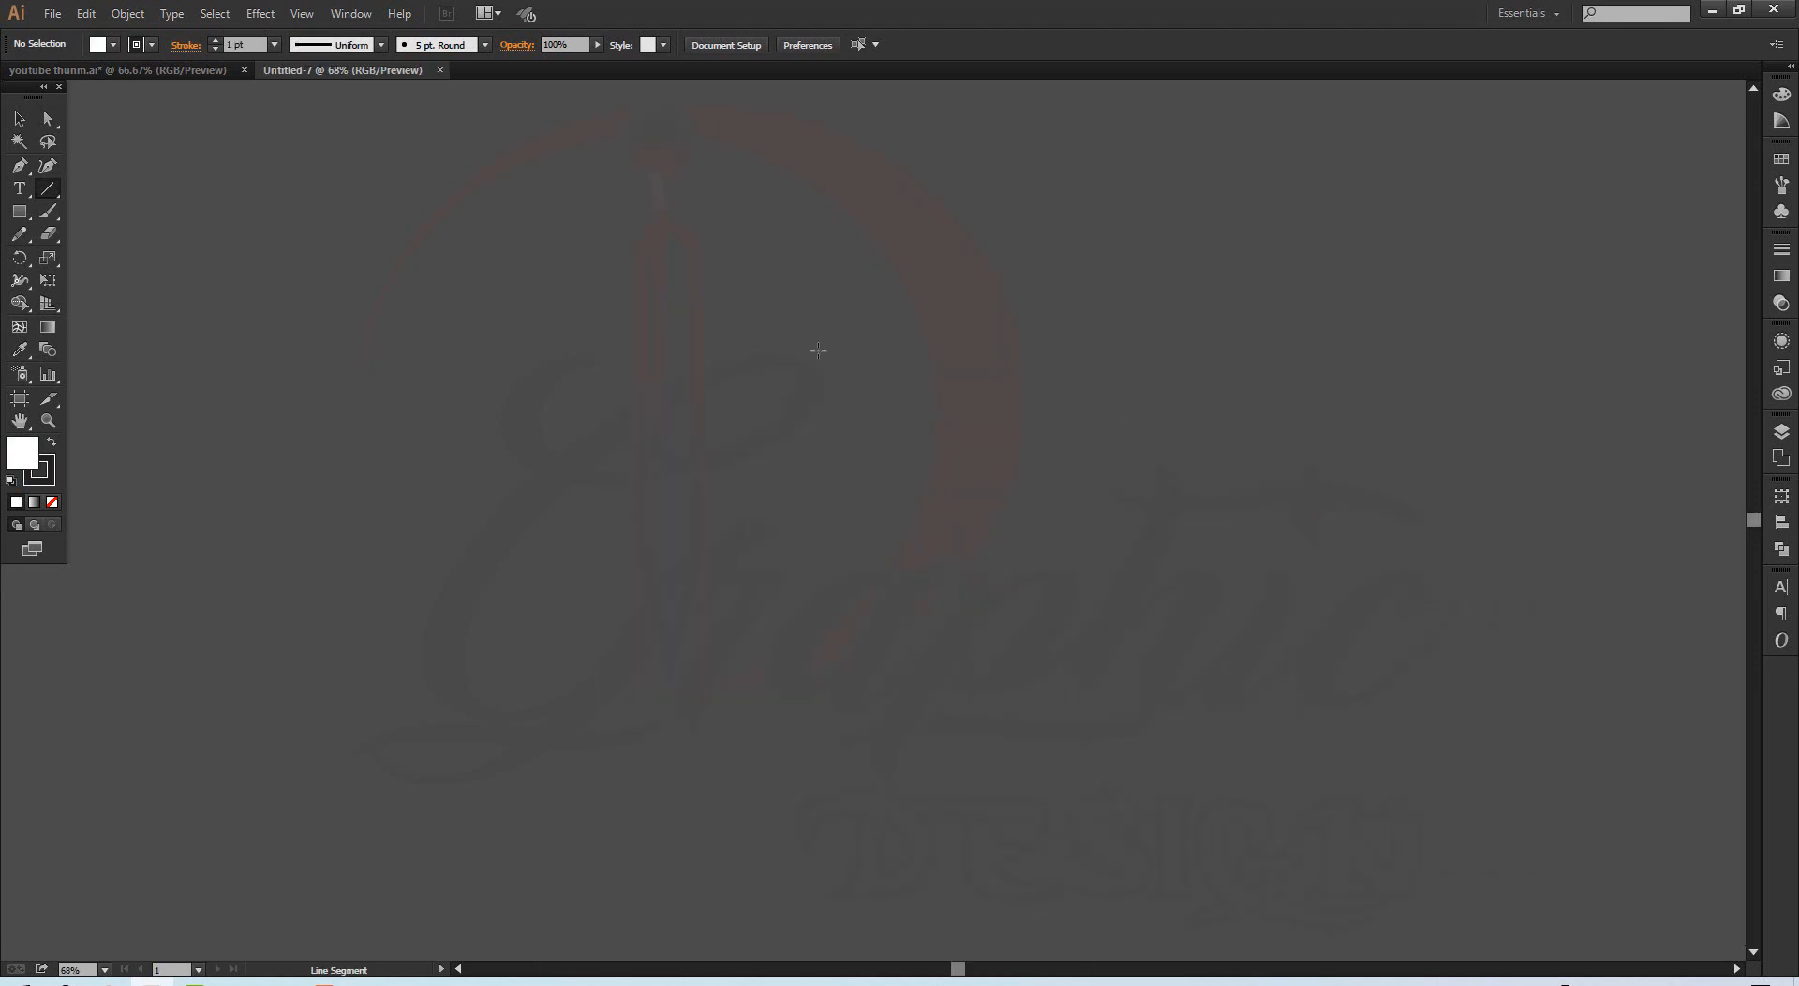
click(49, 191)
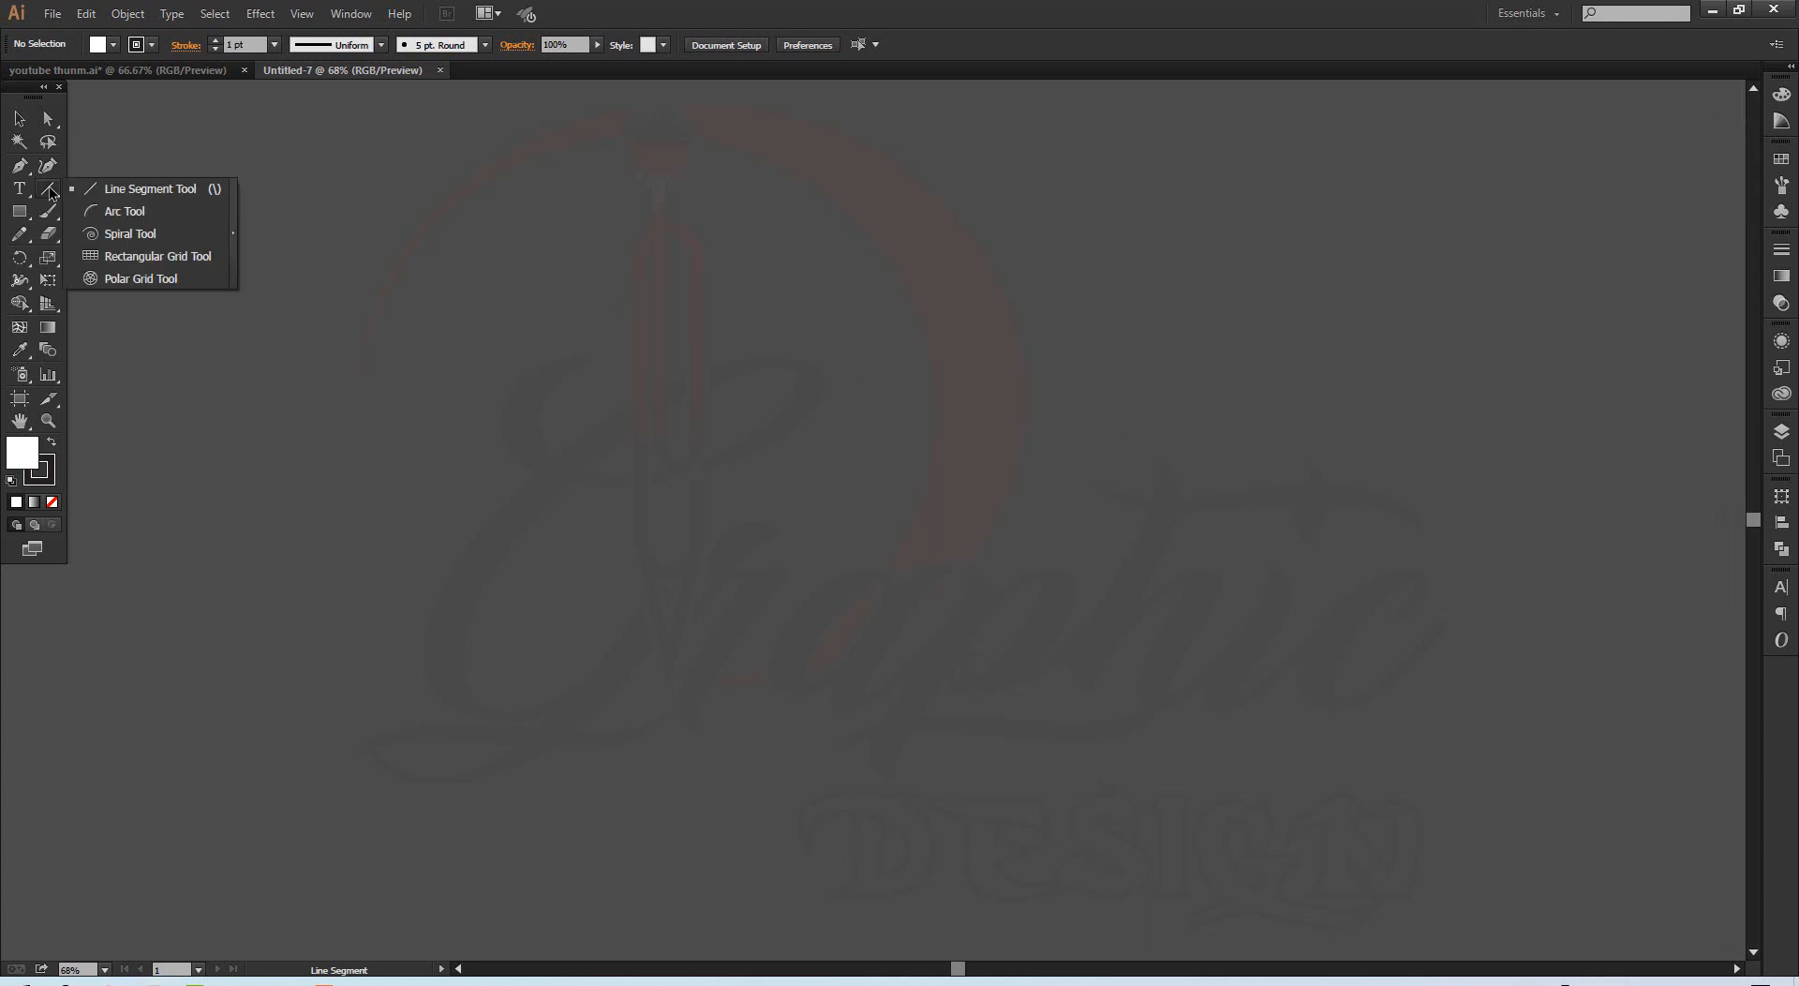
click(147, 217)
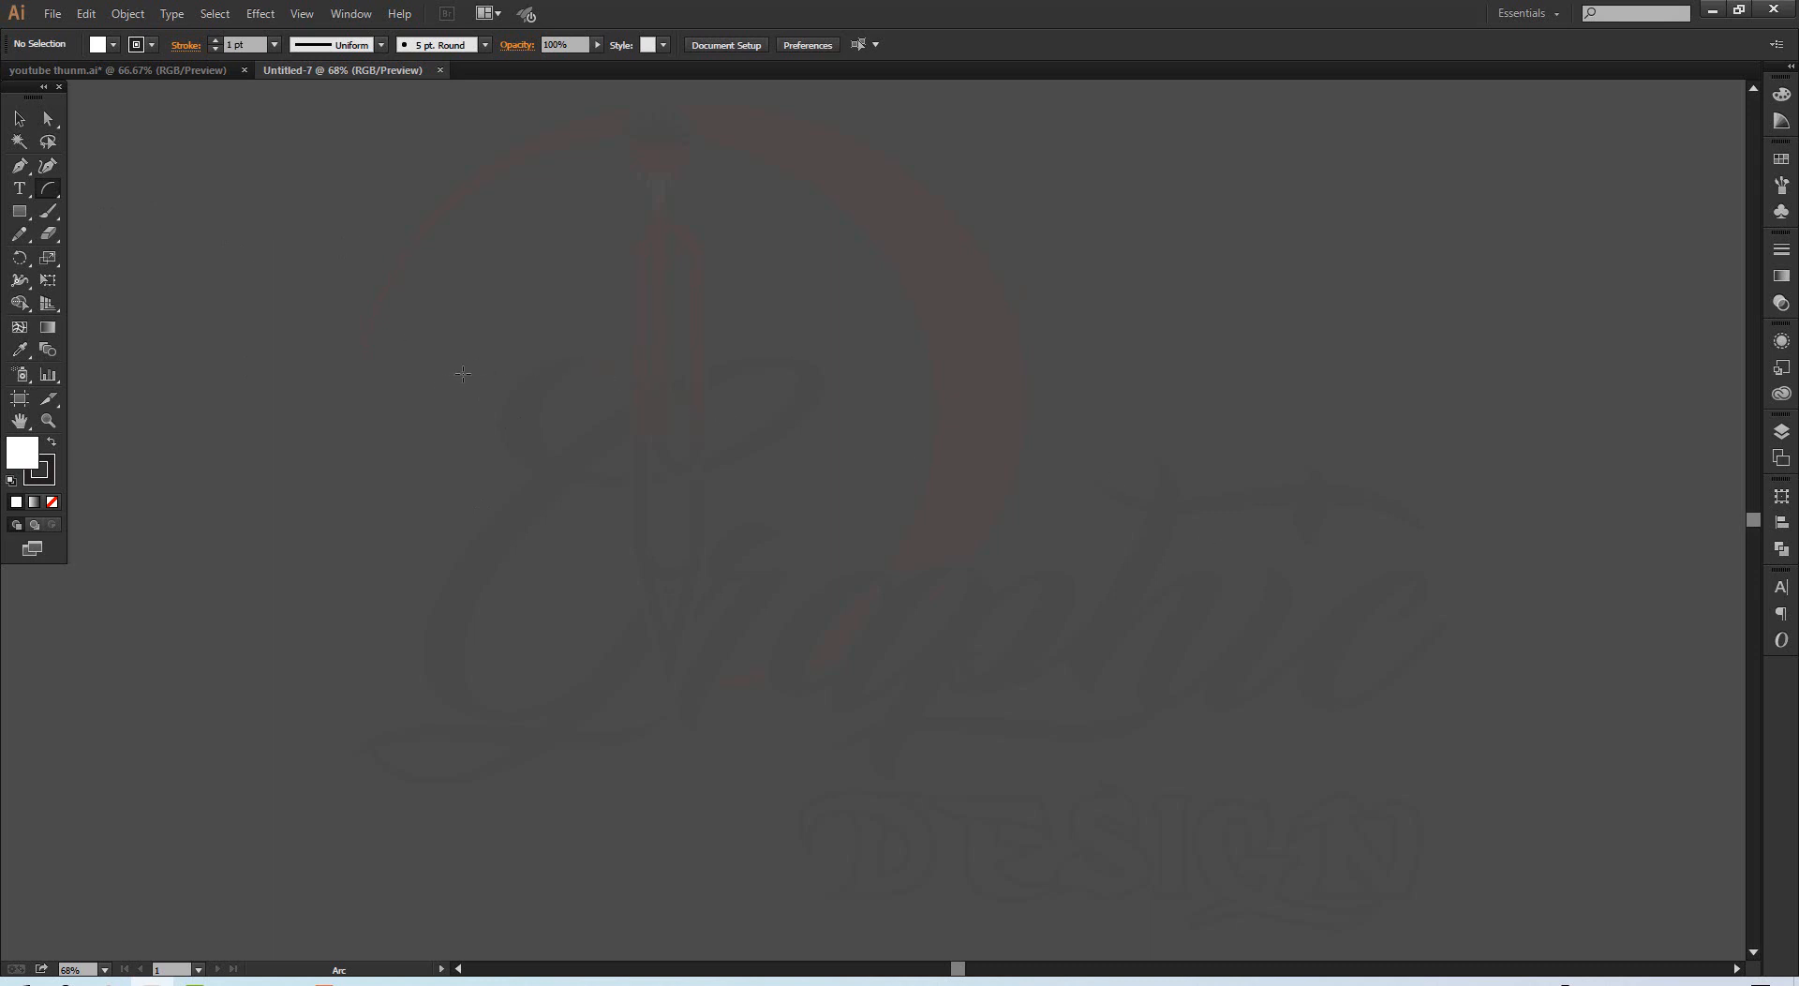
click(590, 360)
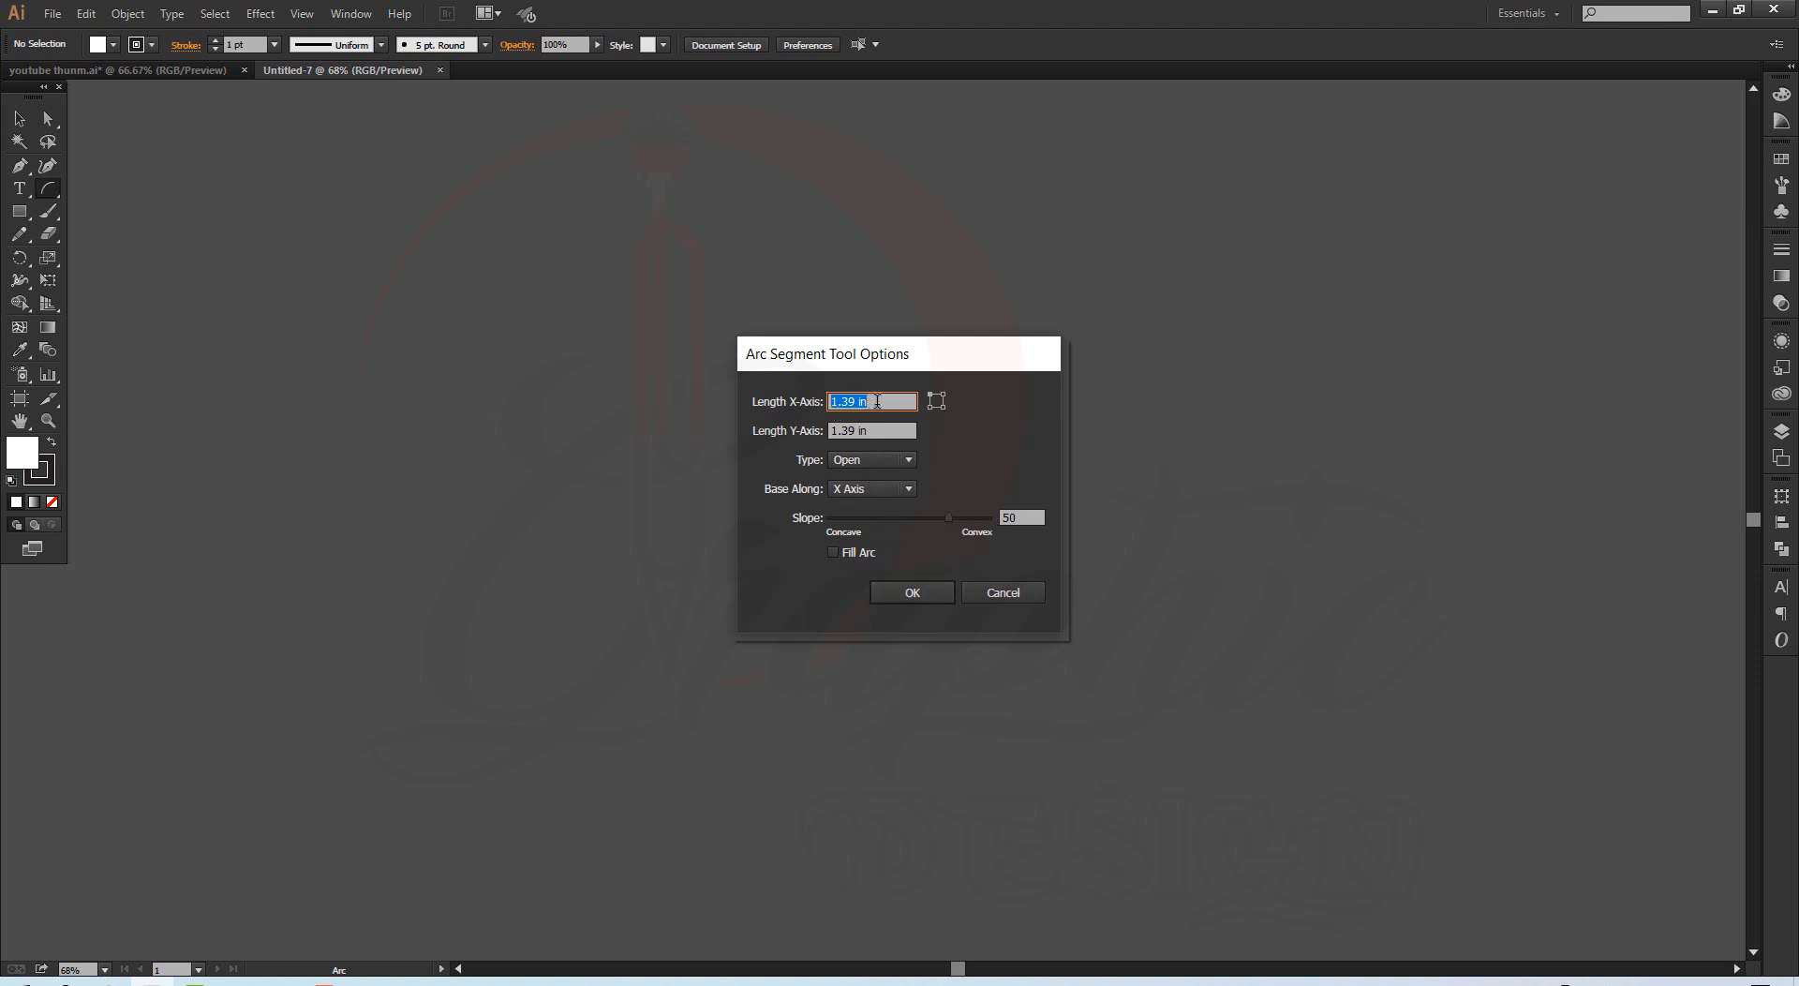
click(911, 587)
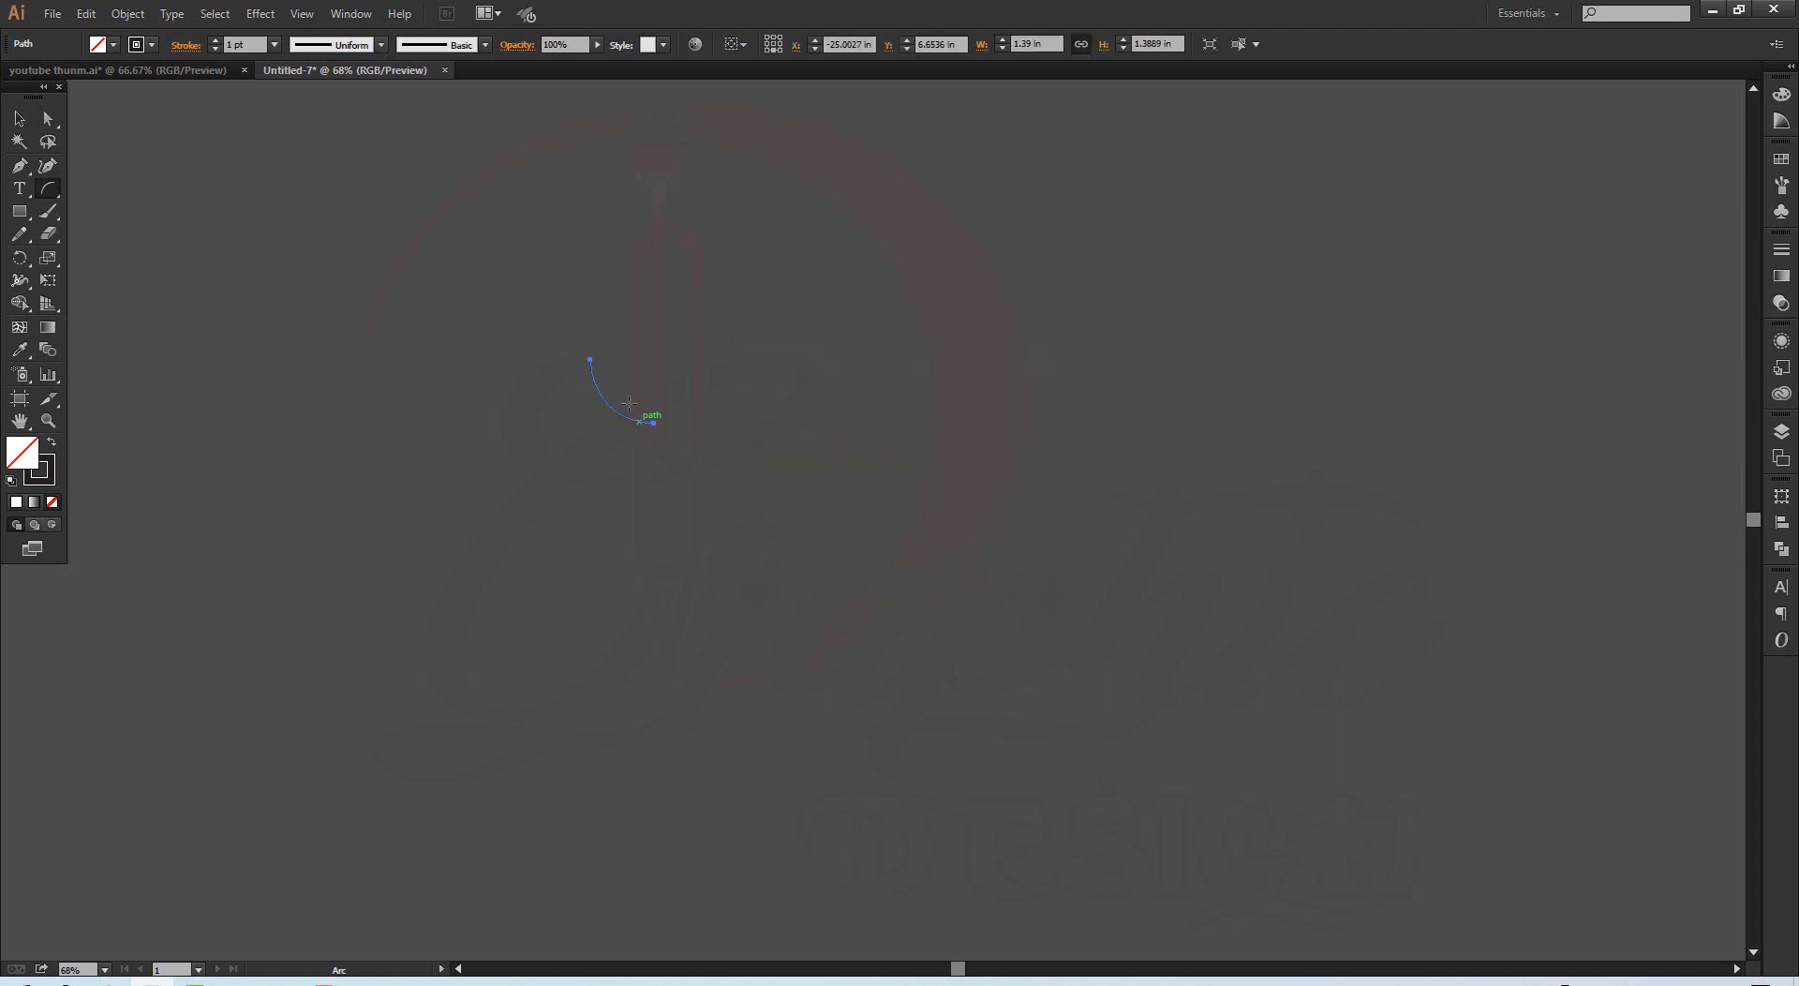
Step: Draw a second open arc beside the first, 3 in along the X axis and 1.39 in along the Y axis
click(885, 392)
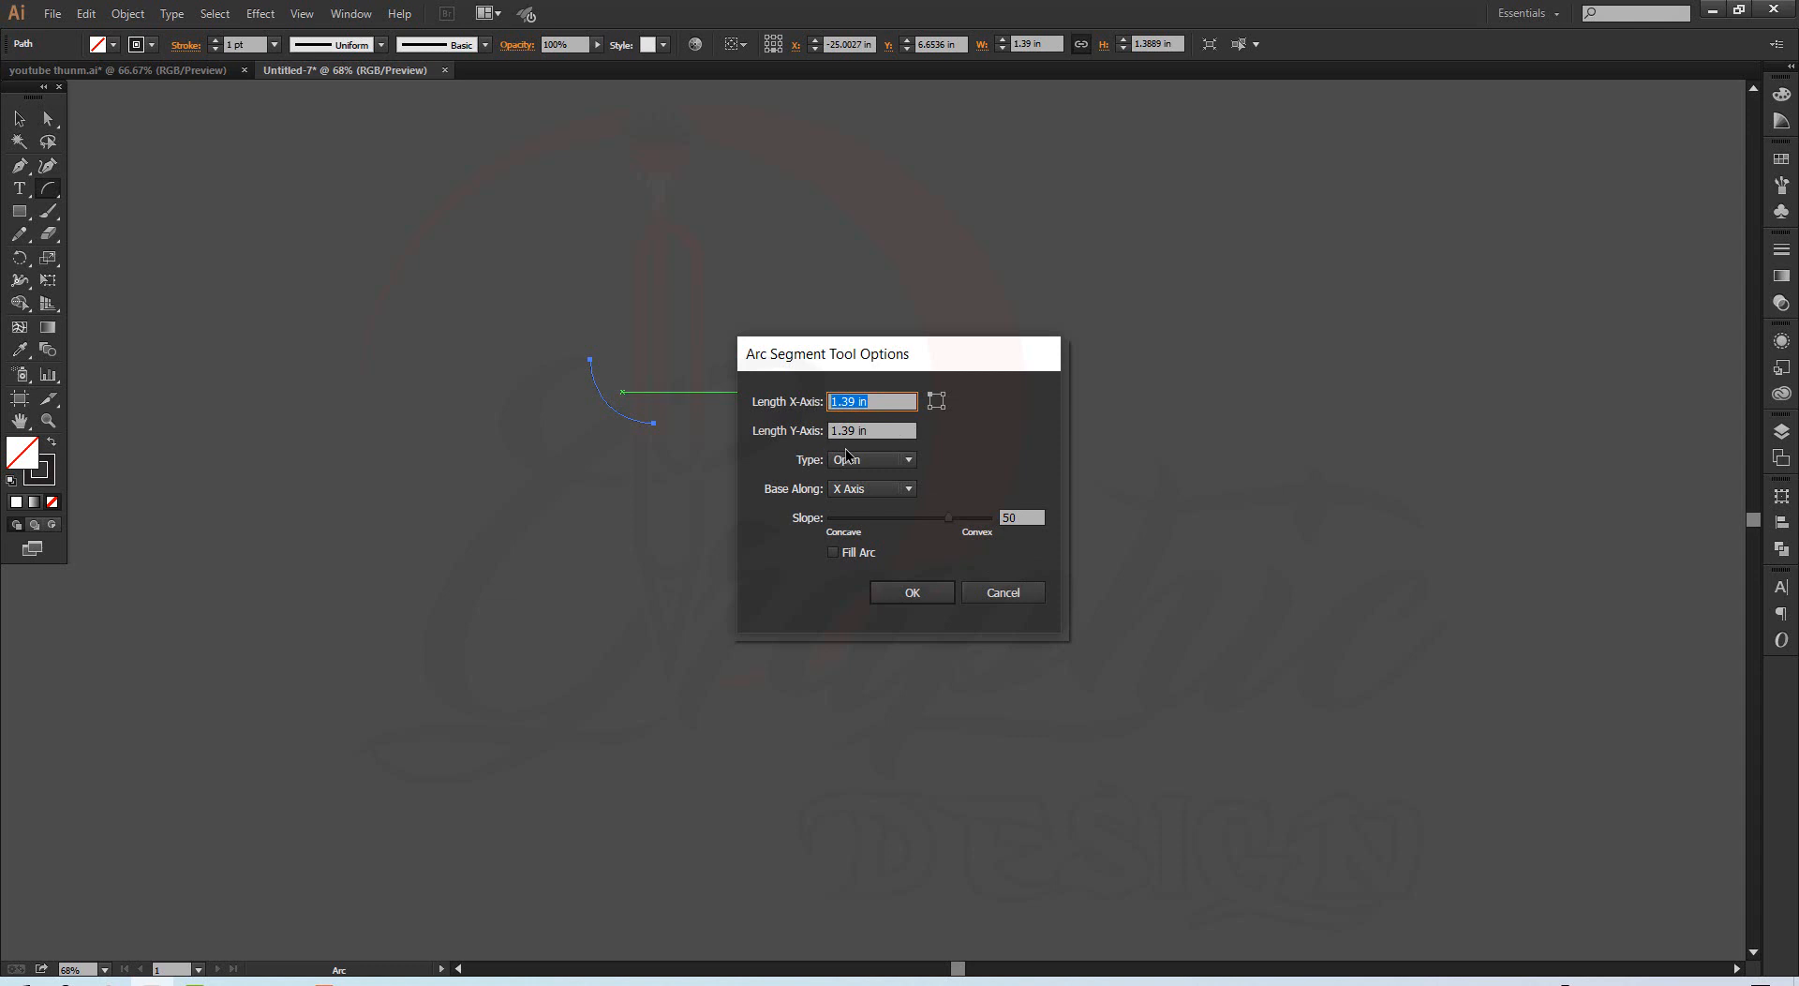
text(3)
click(932, 594)
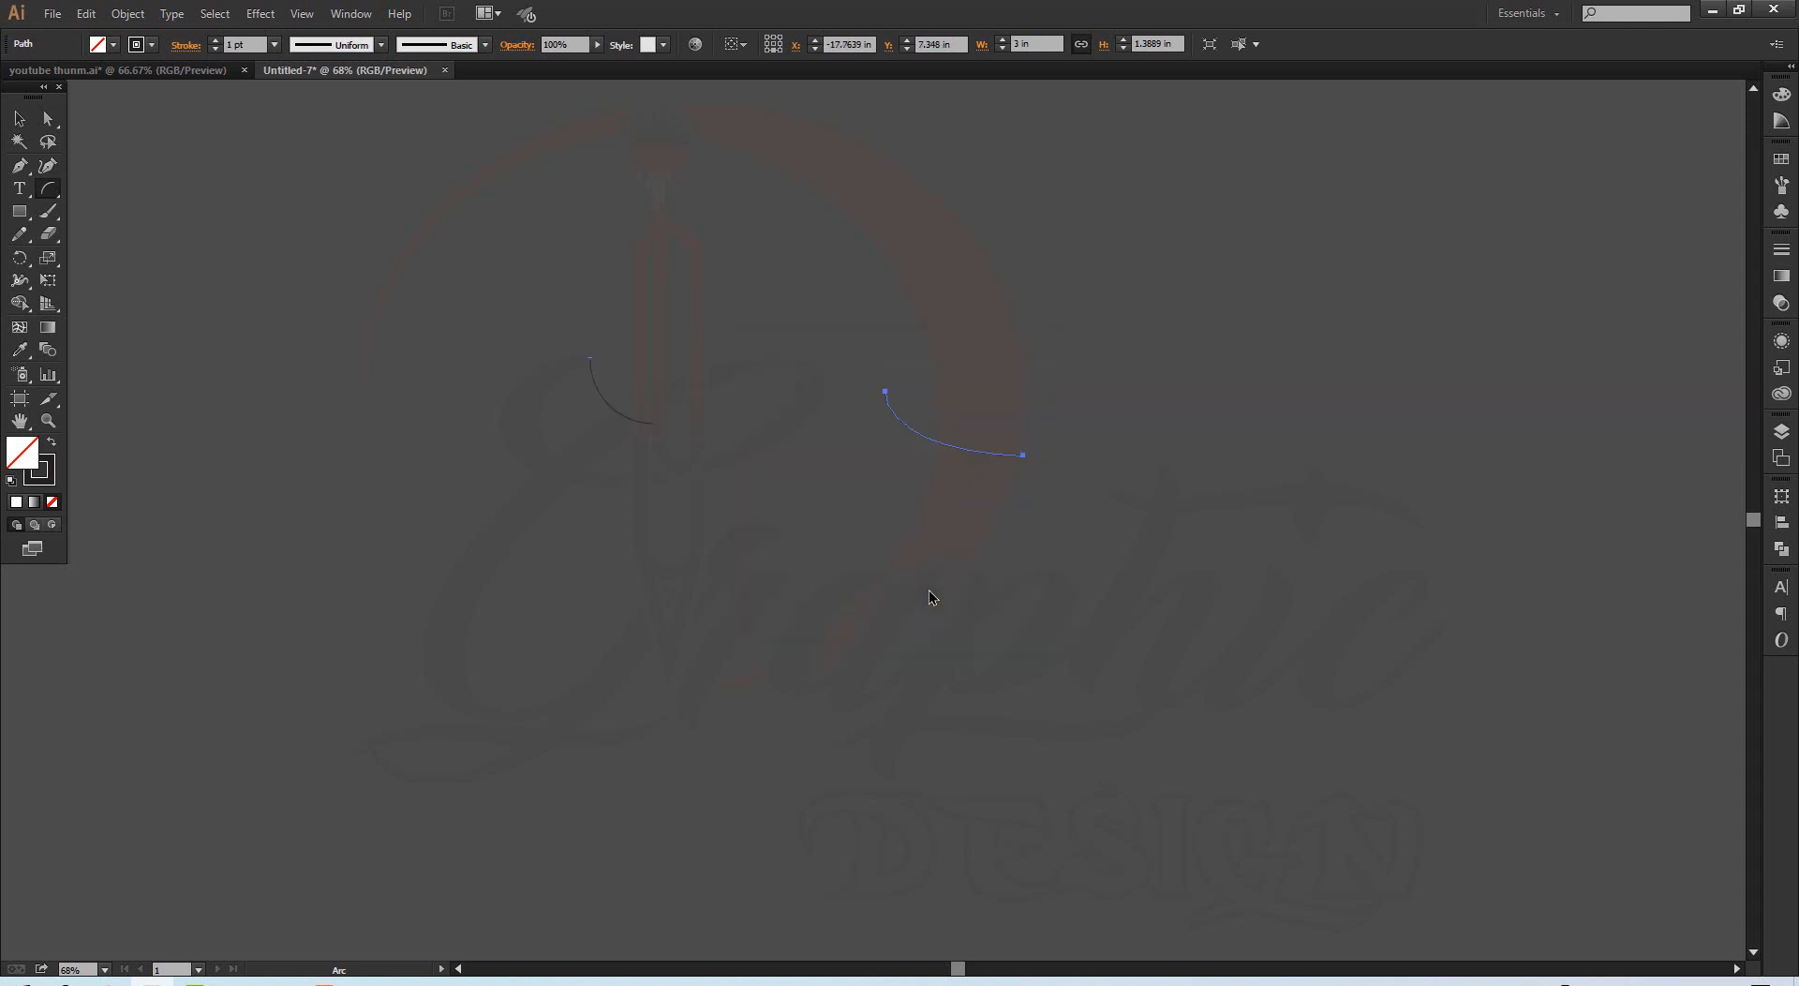
Step: Move the 3 in wide arc next to the 1.39 in arc and shift the smaller arc slightly towards it
click(19, 118)
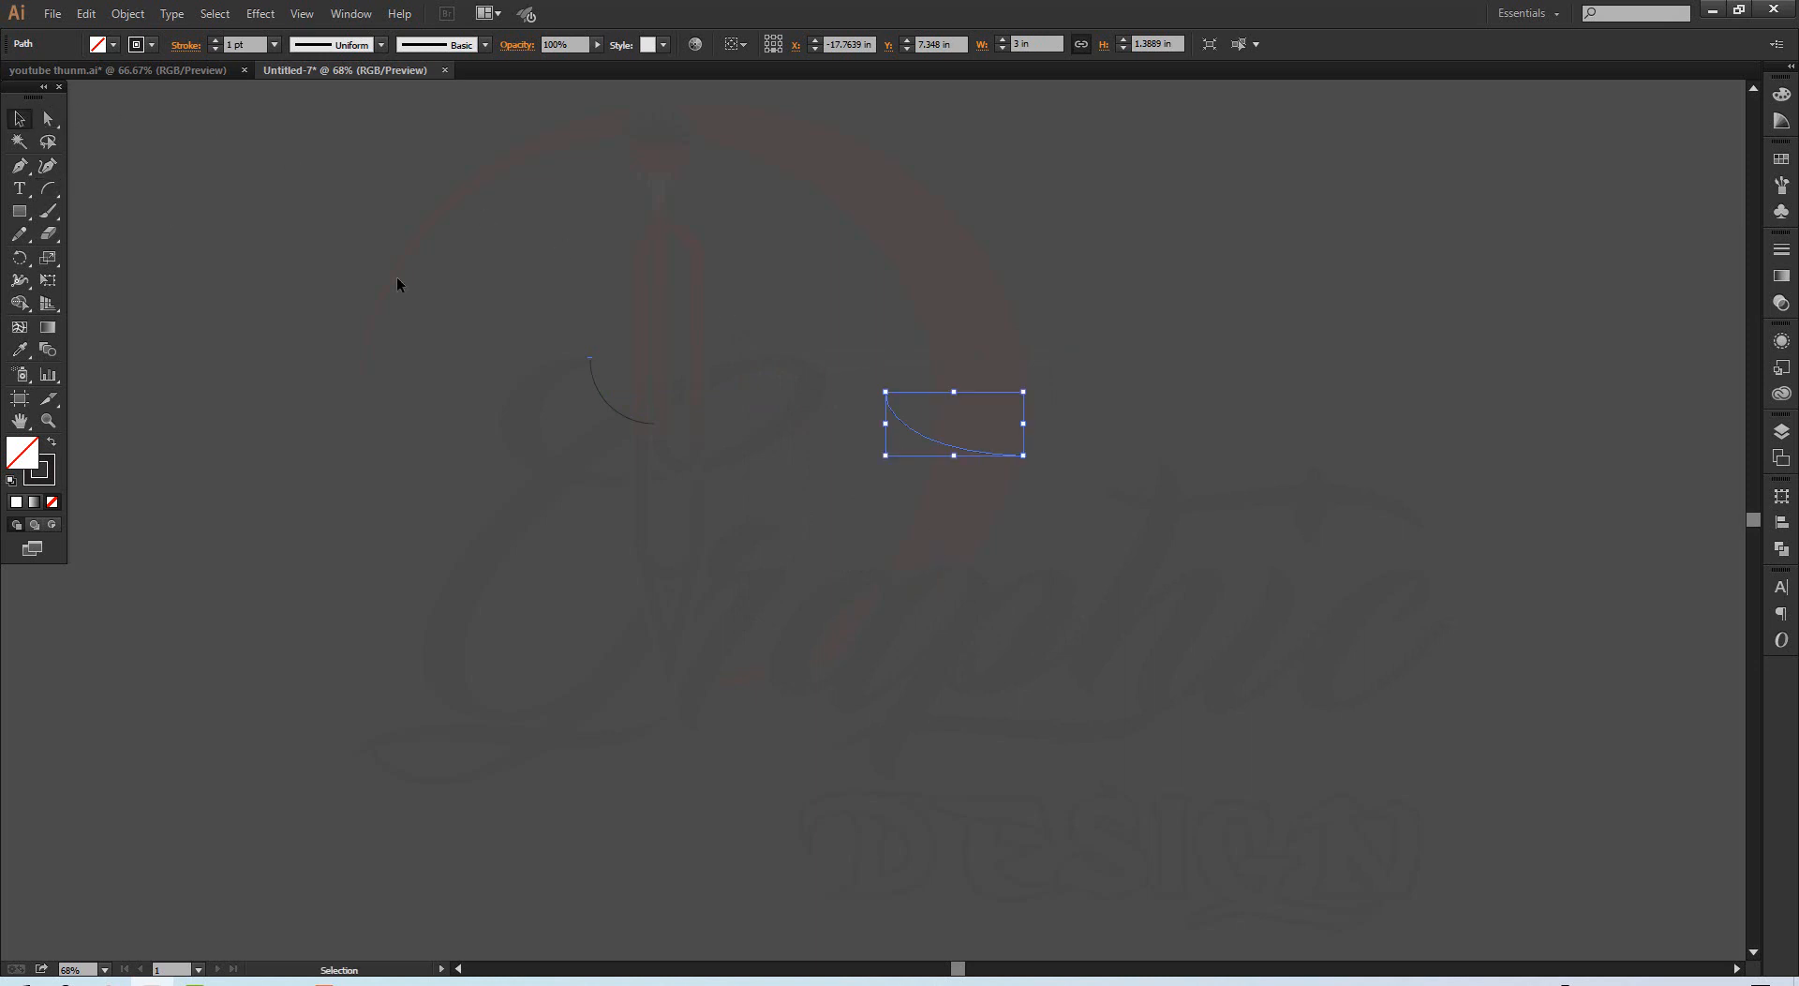
click(522, 339)
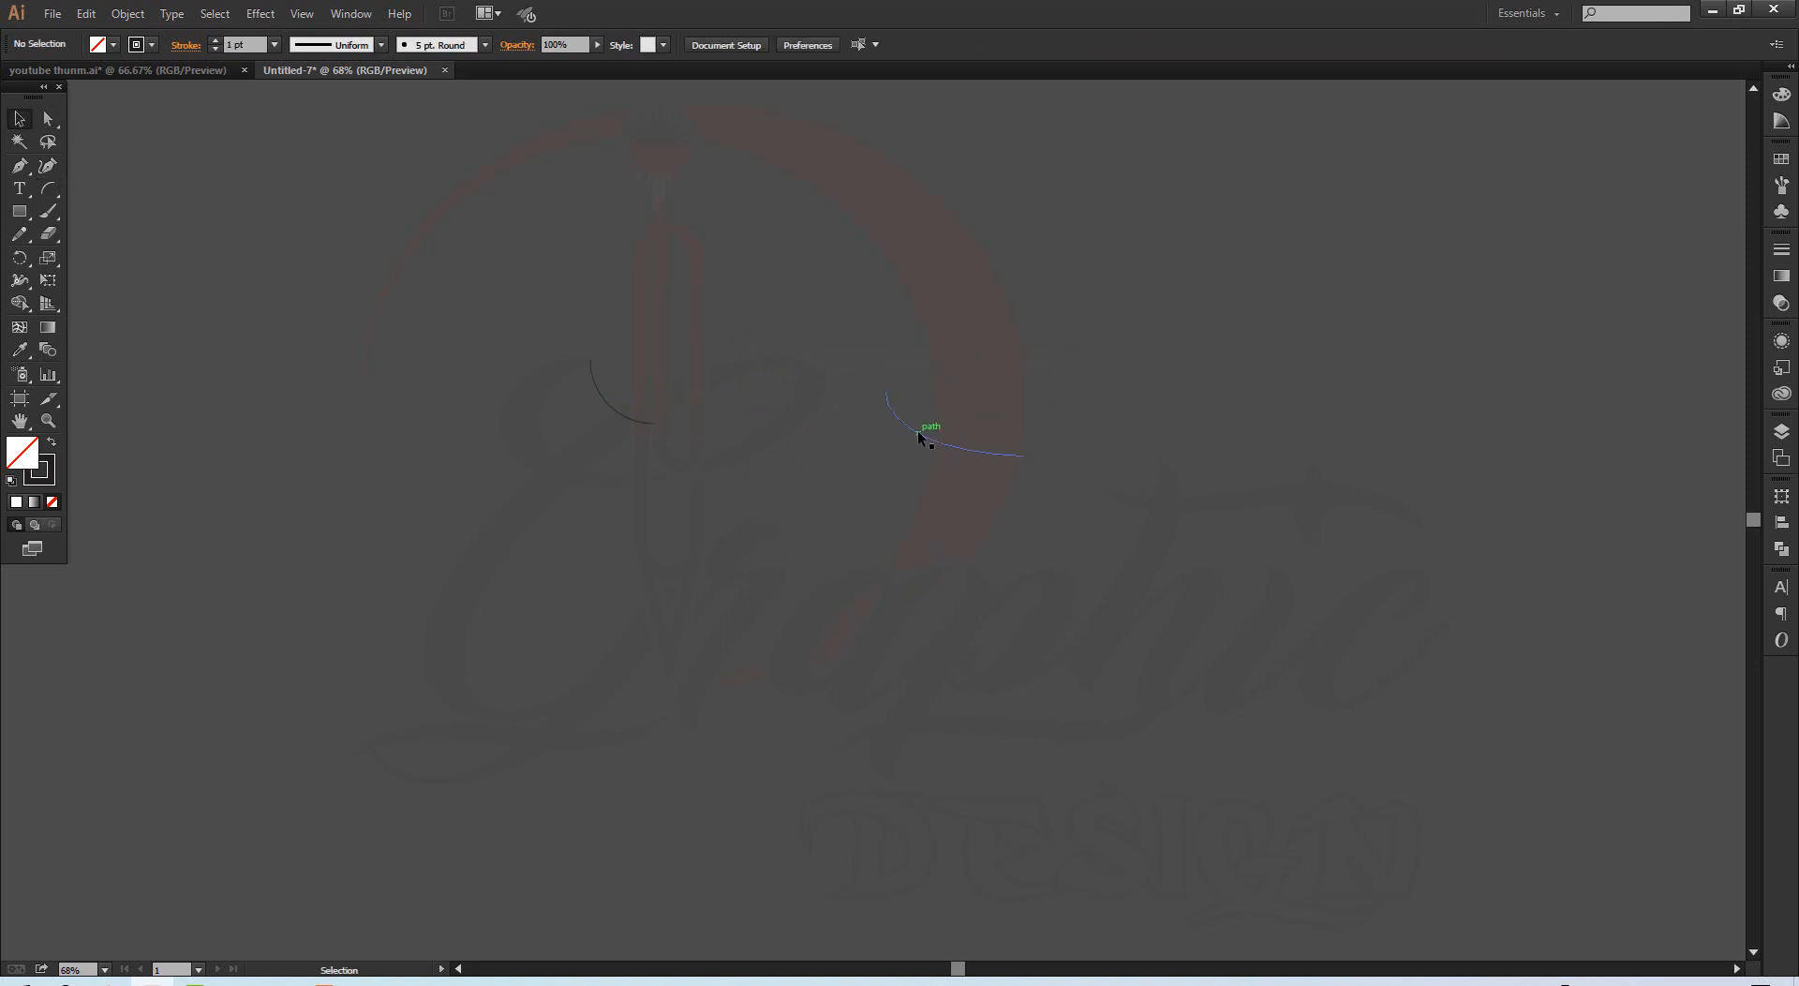
drag(462, 232, 1036, 523)
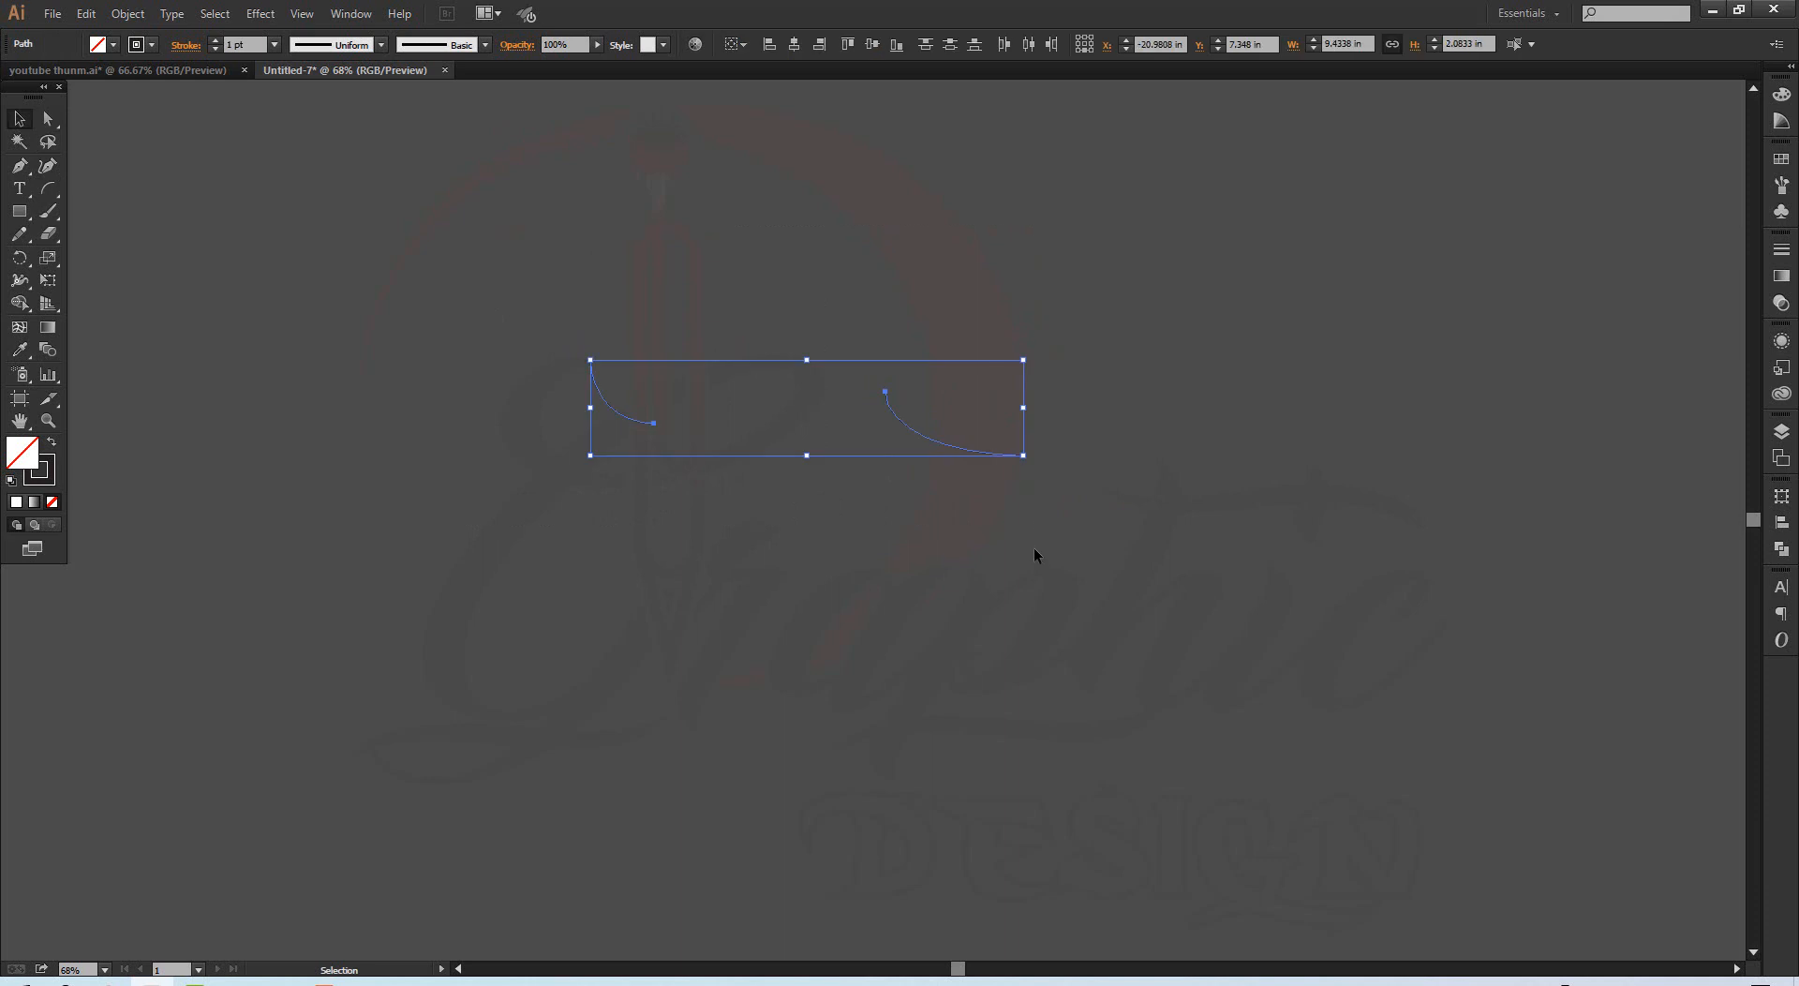
key(z)
click(835, 440)
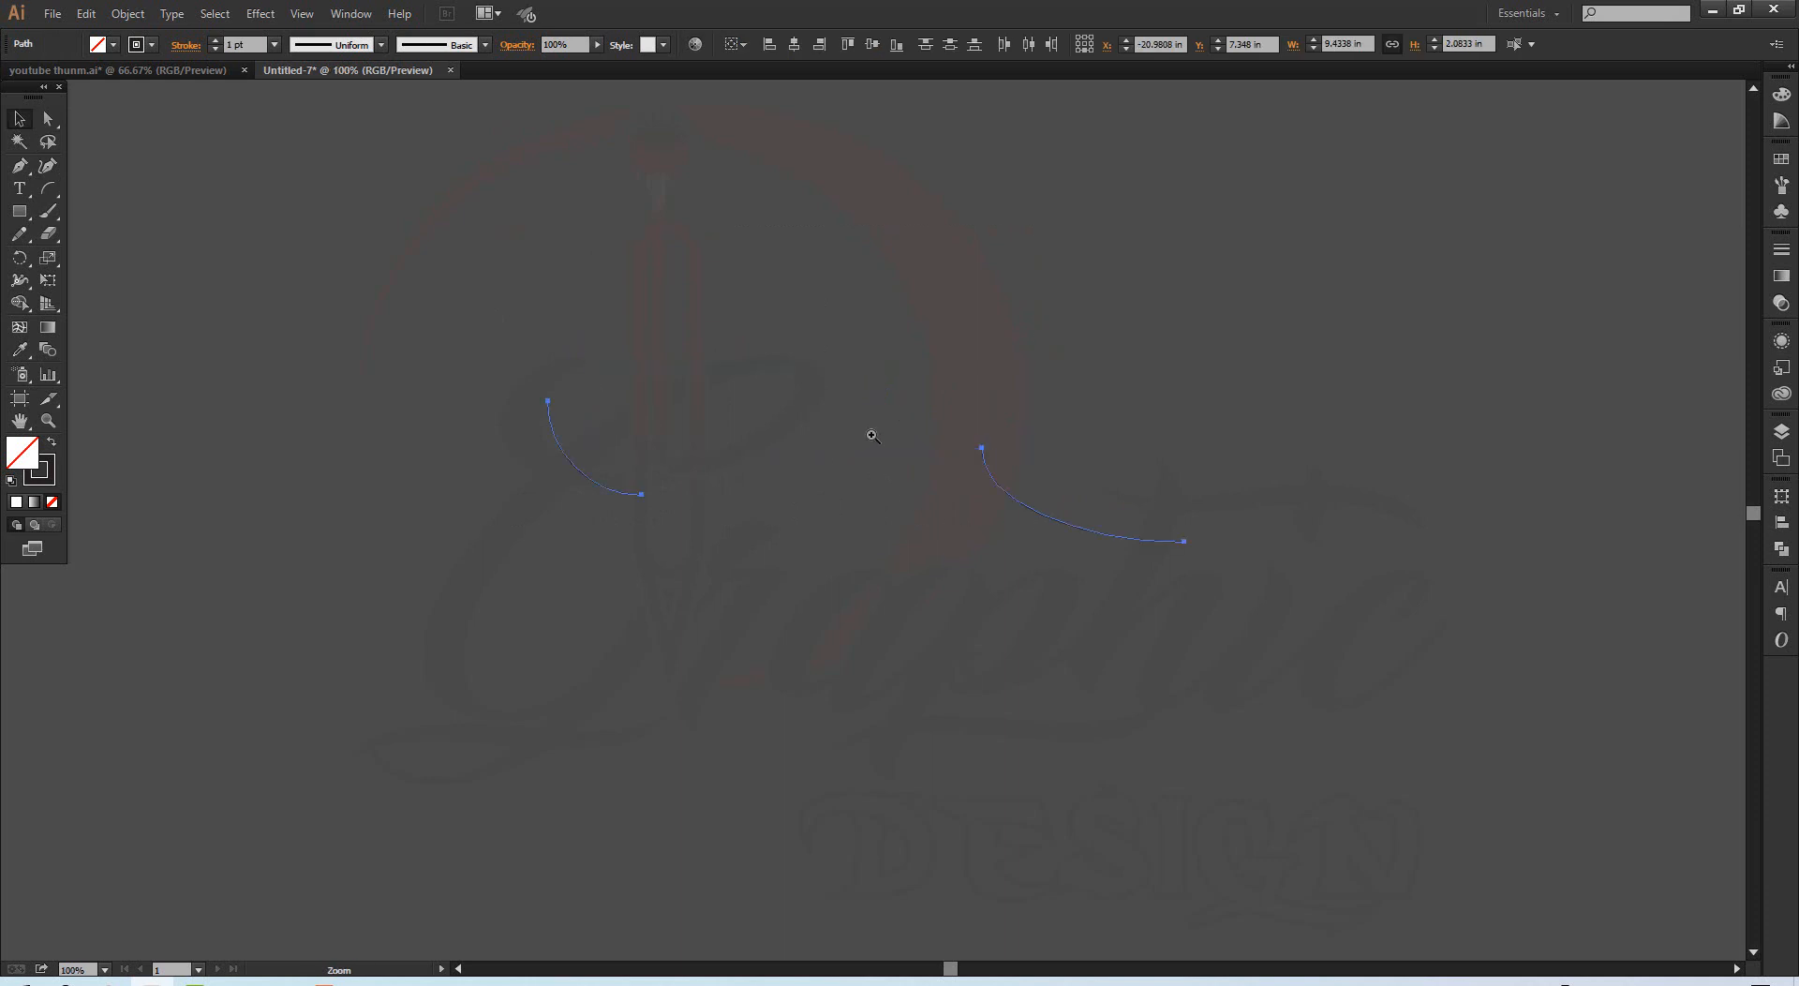
click(873, 436)
click(884, 473)
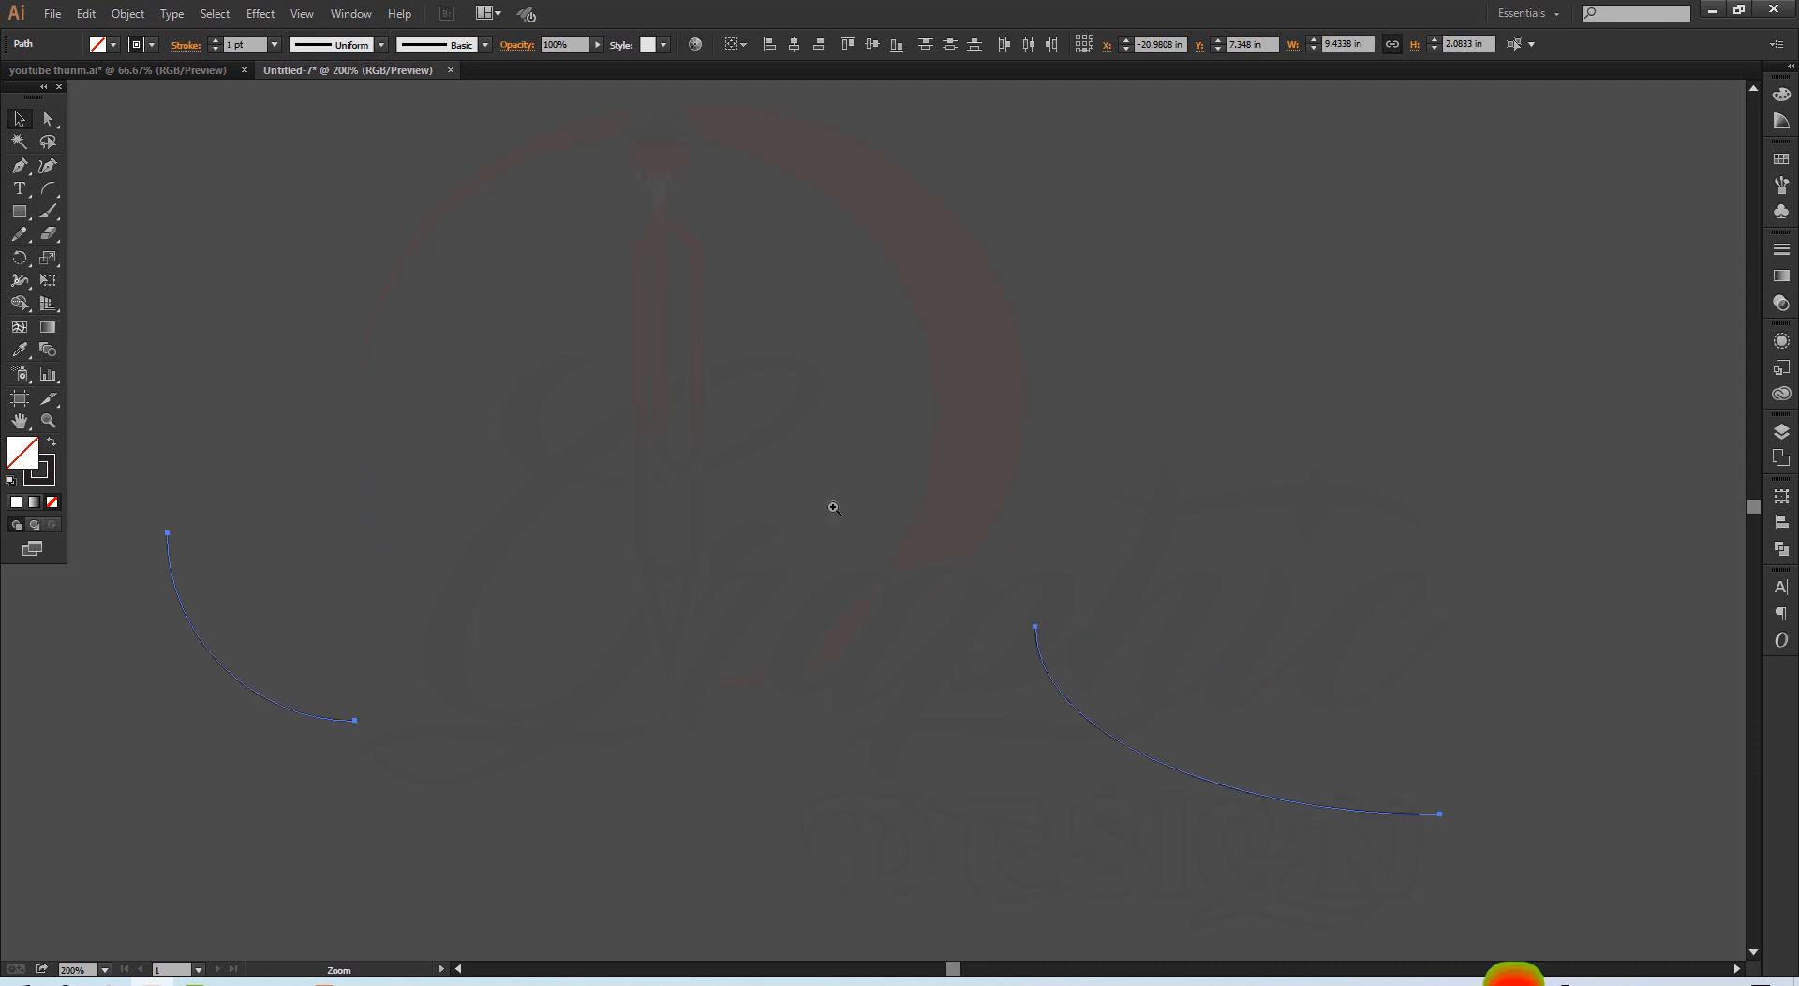
click(698, 547)
key(v)
click(1188, 388)
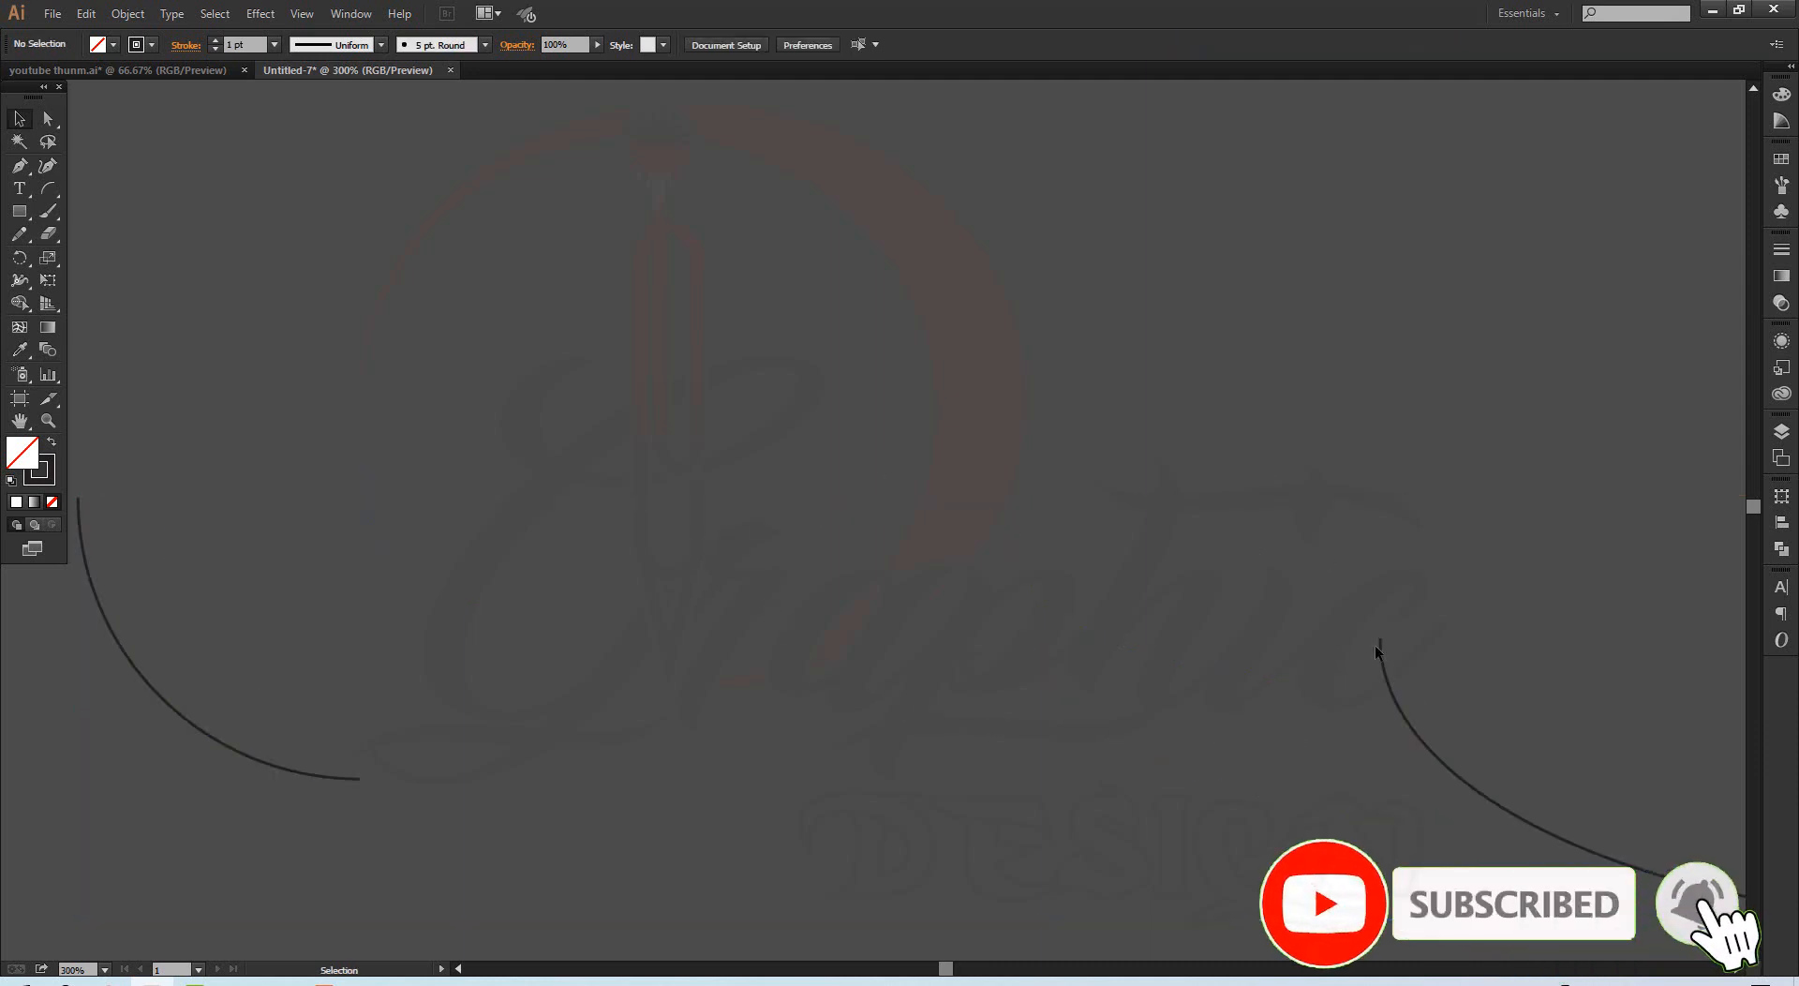
drag(1375, 644, 318, 455)
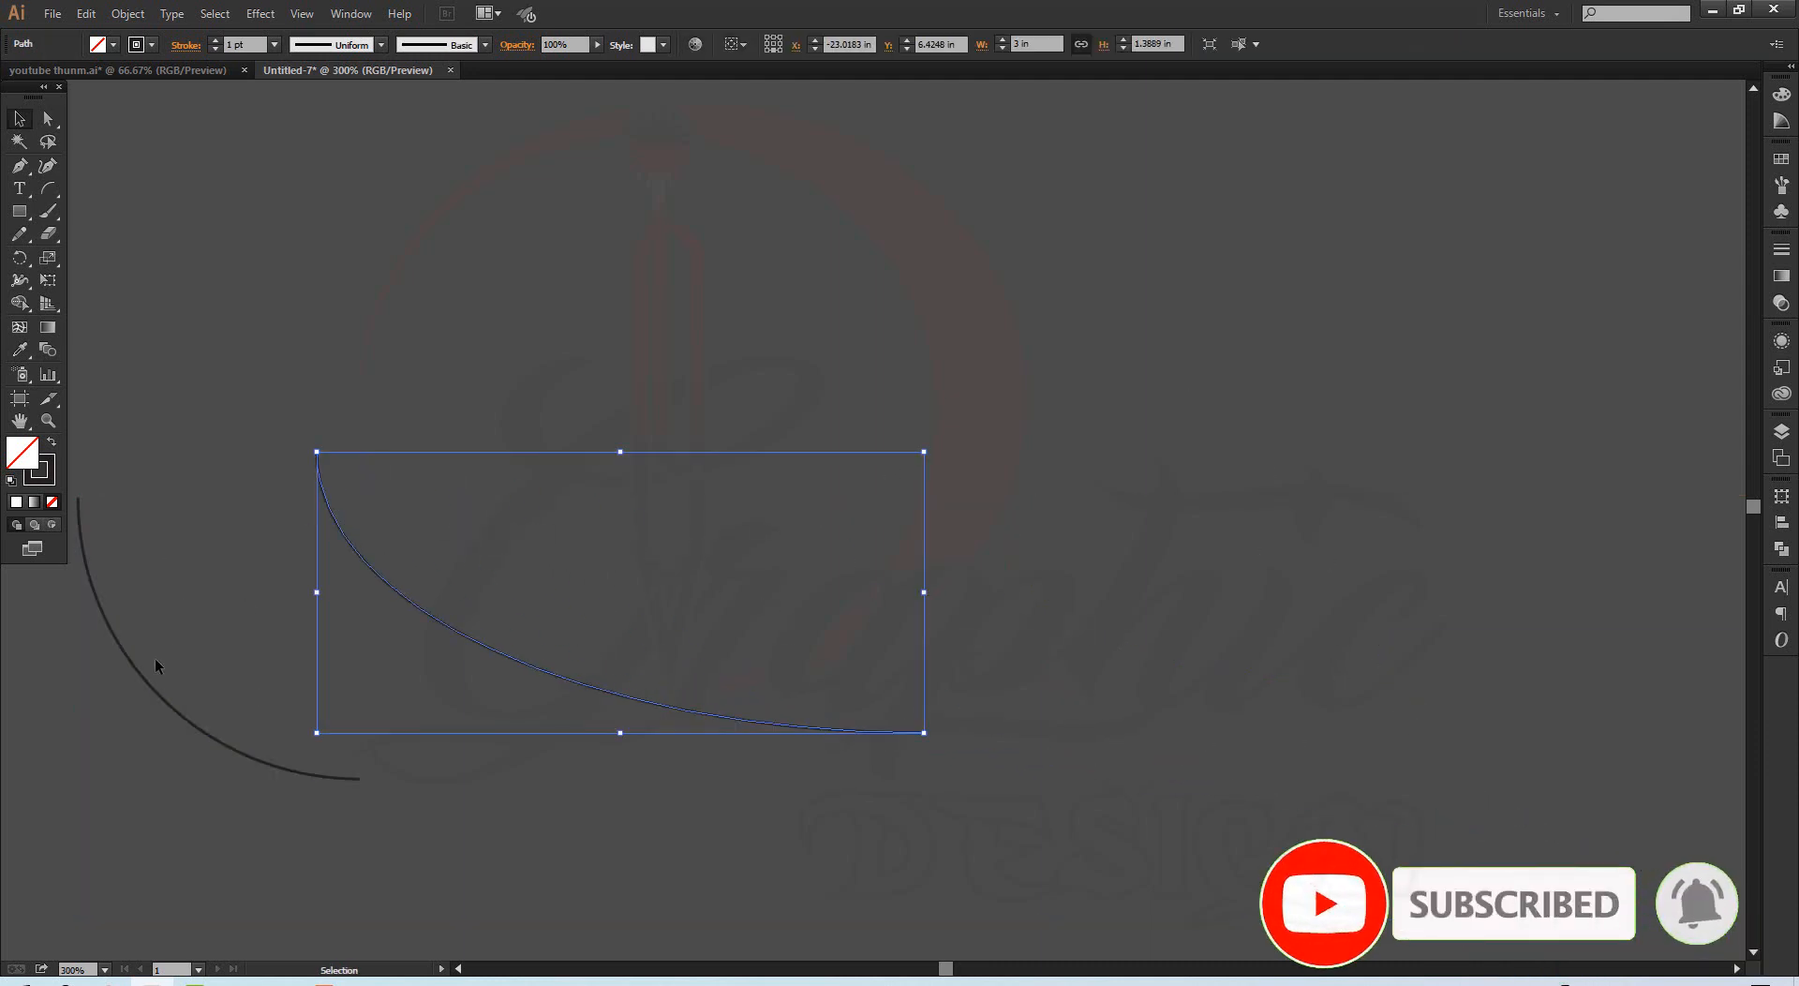
drag(147, 682, 210, 682)
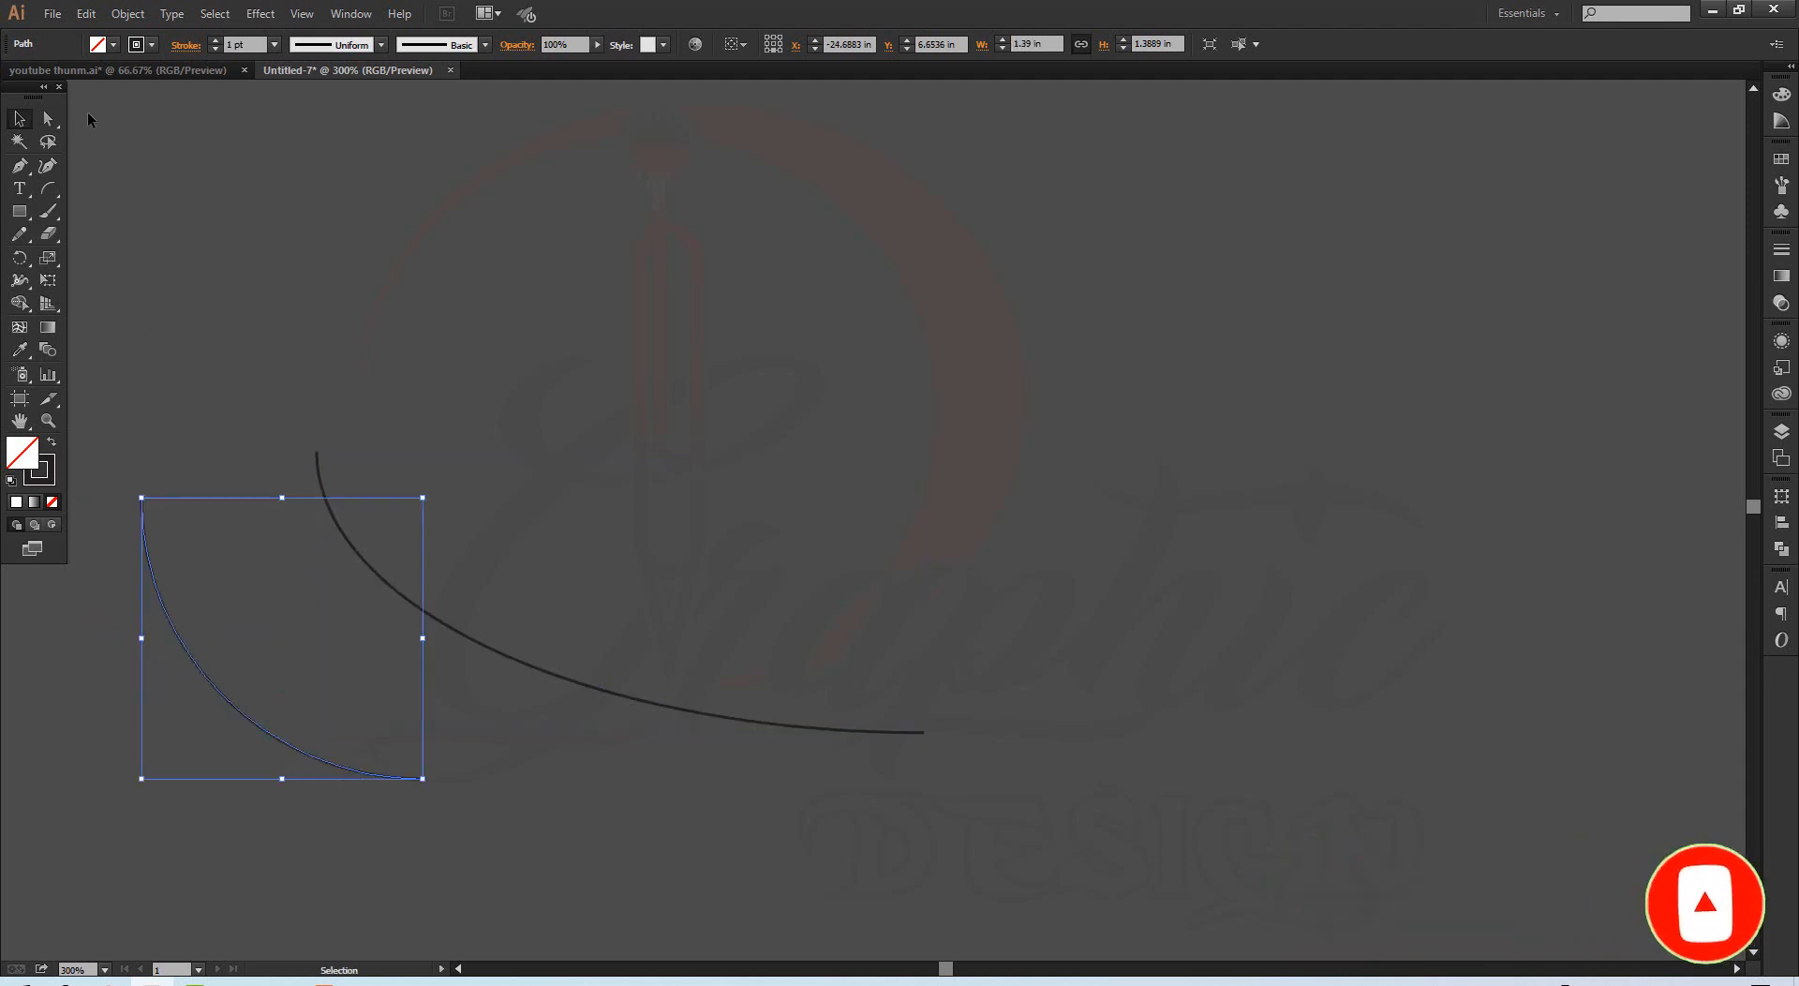
Step: Draw a 3 in by 1.39 in arc from the lower-right reference corner and place it above the other two arcs
click(48, 187)
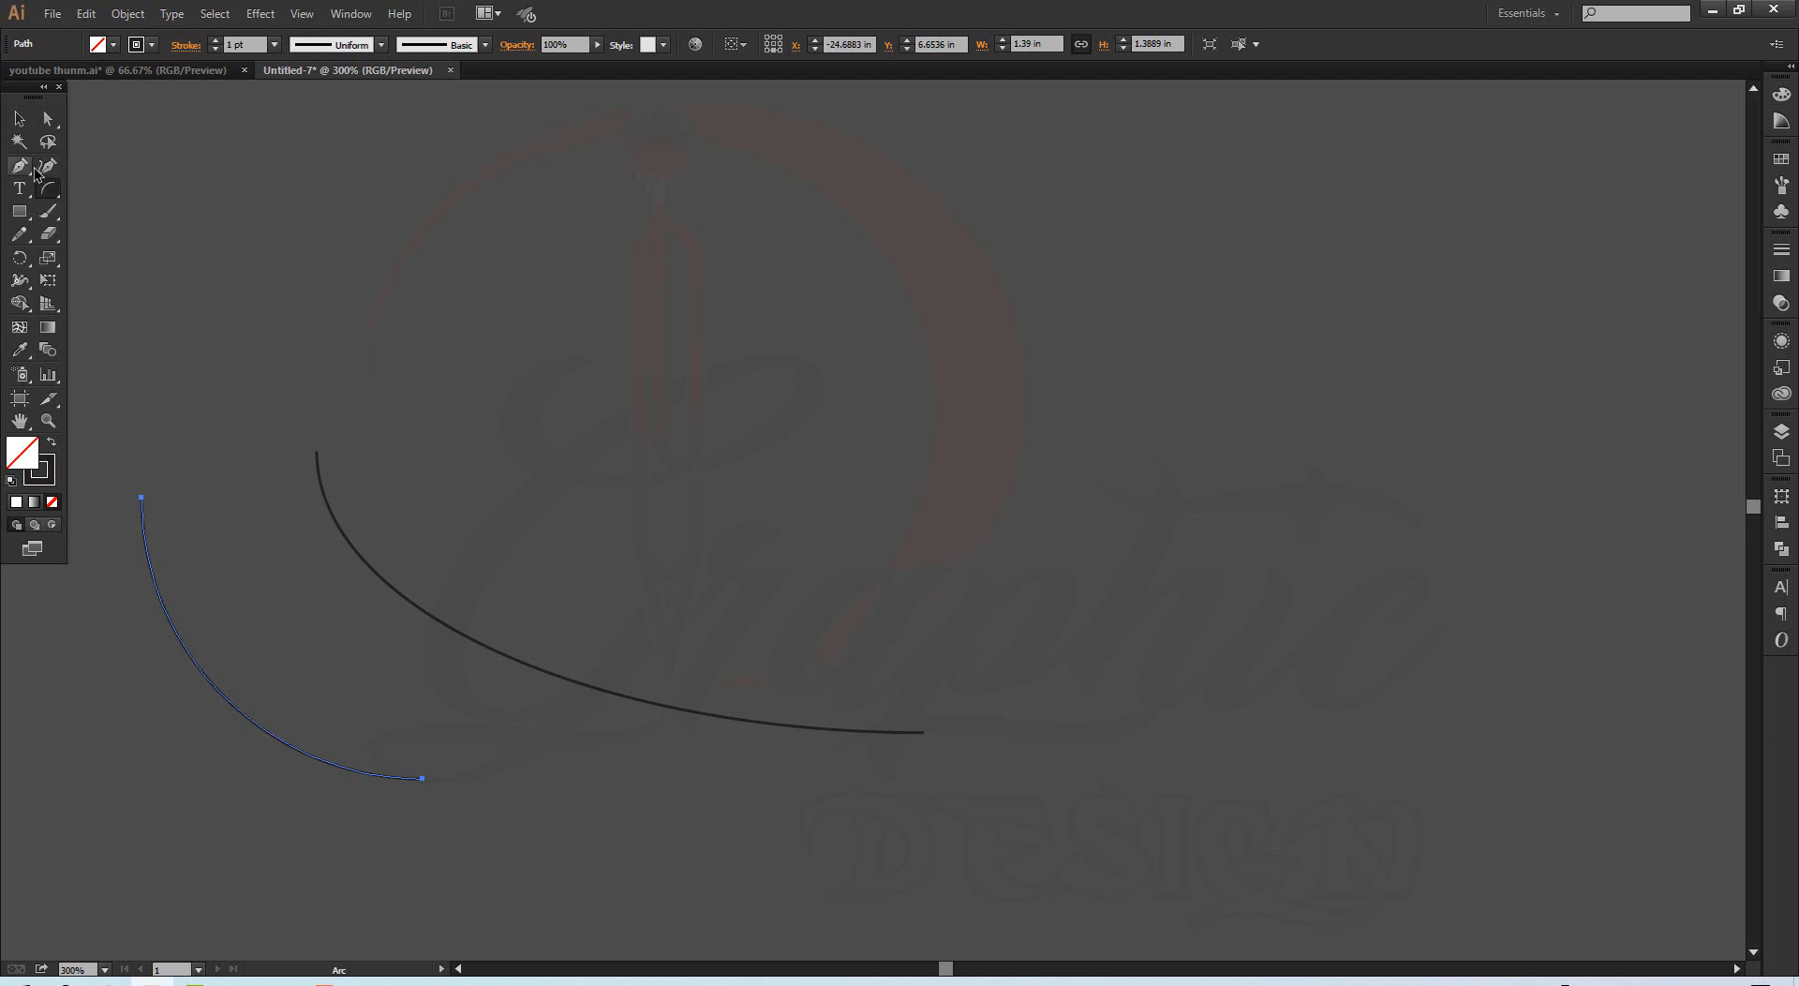
click(823, 296)
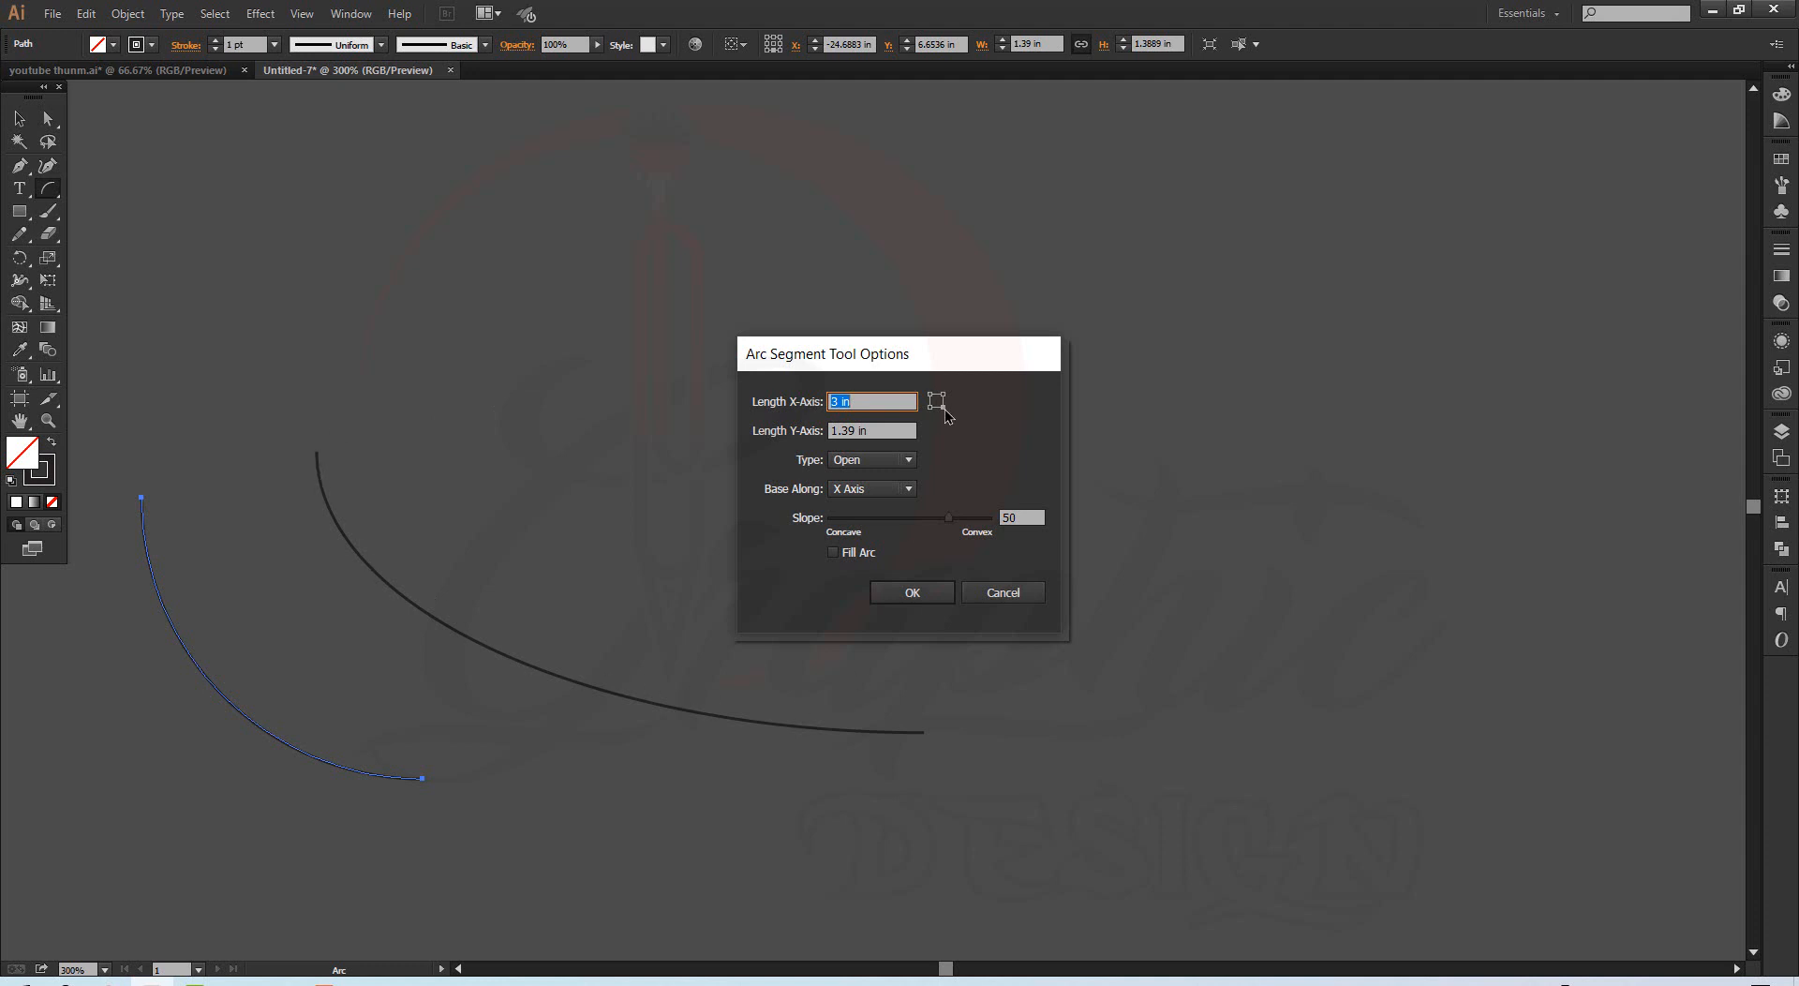
click(920, 593)
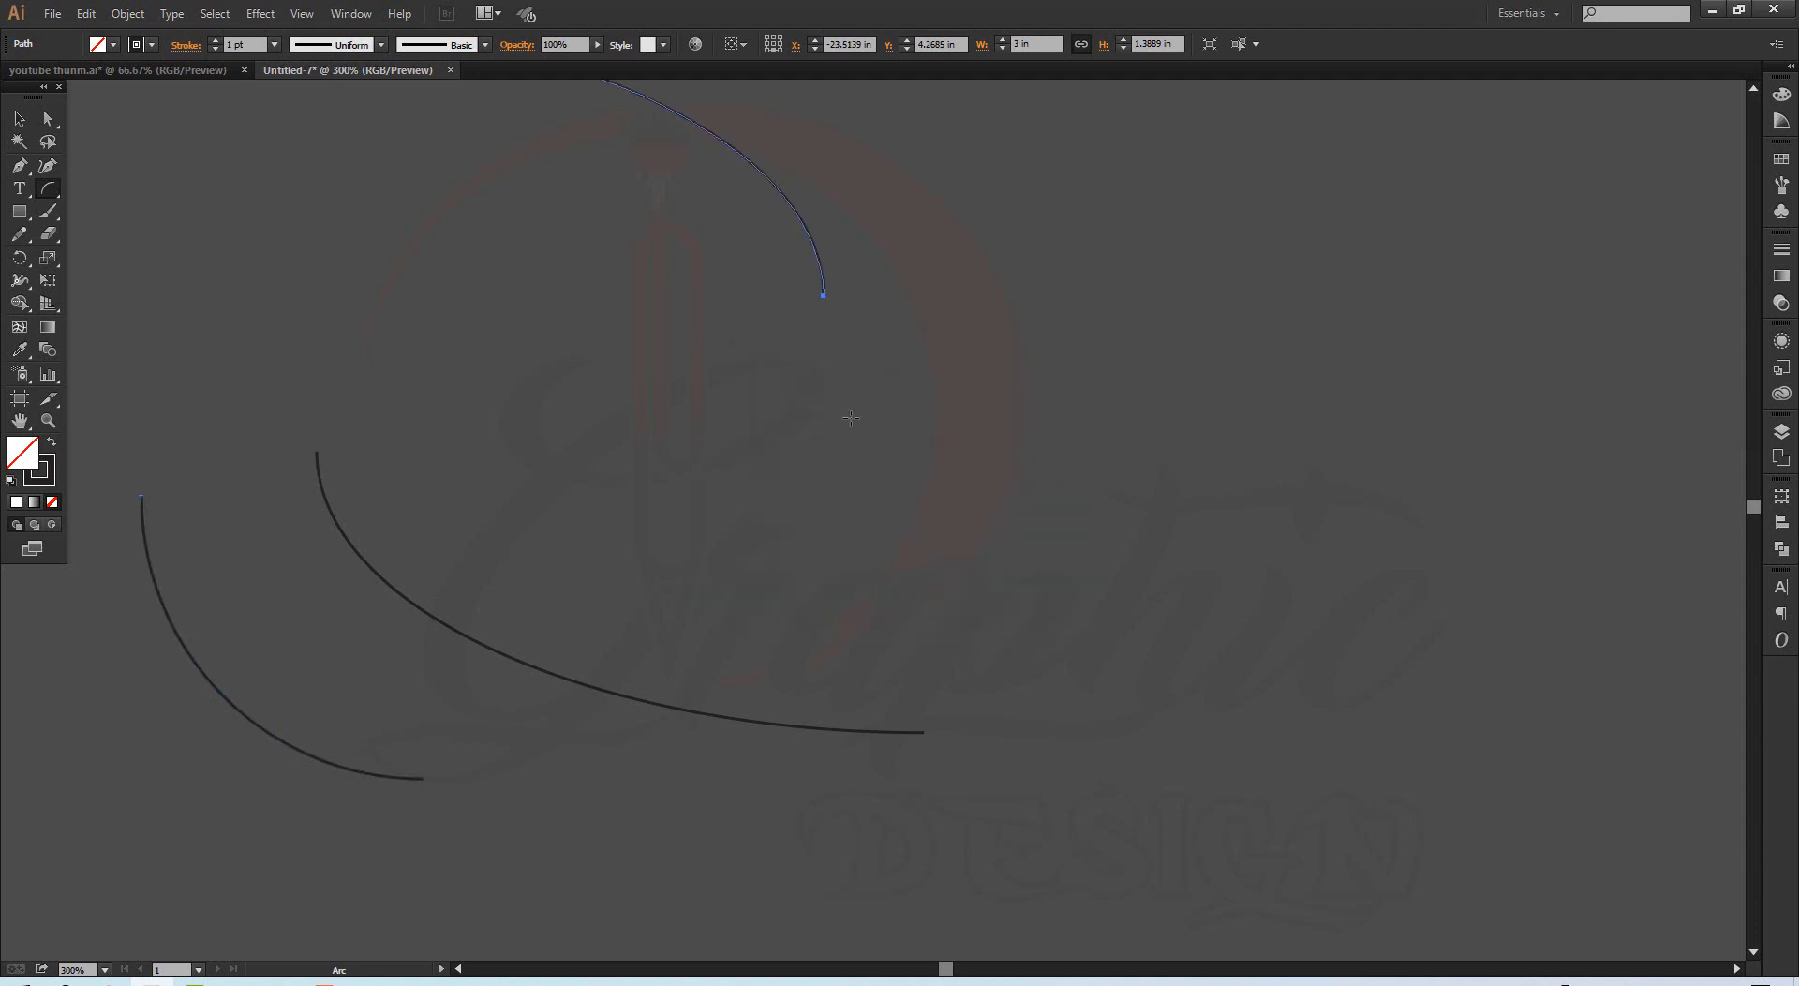
key(v)
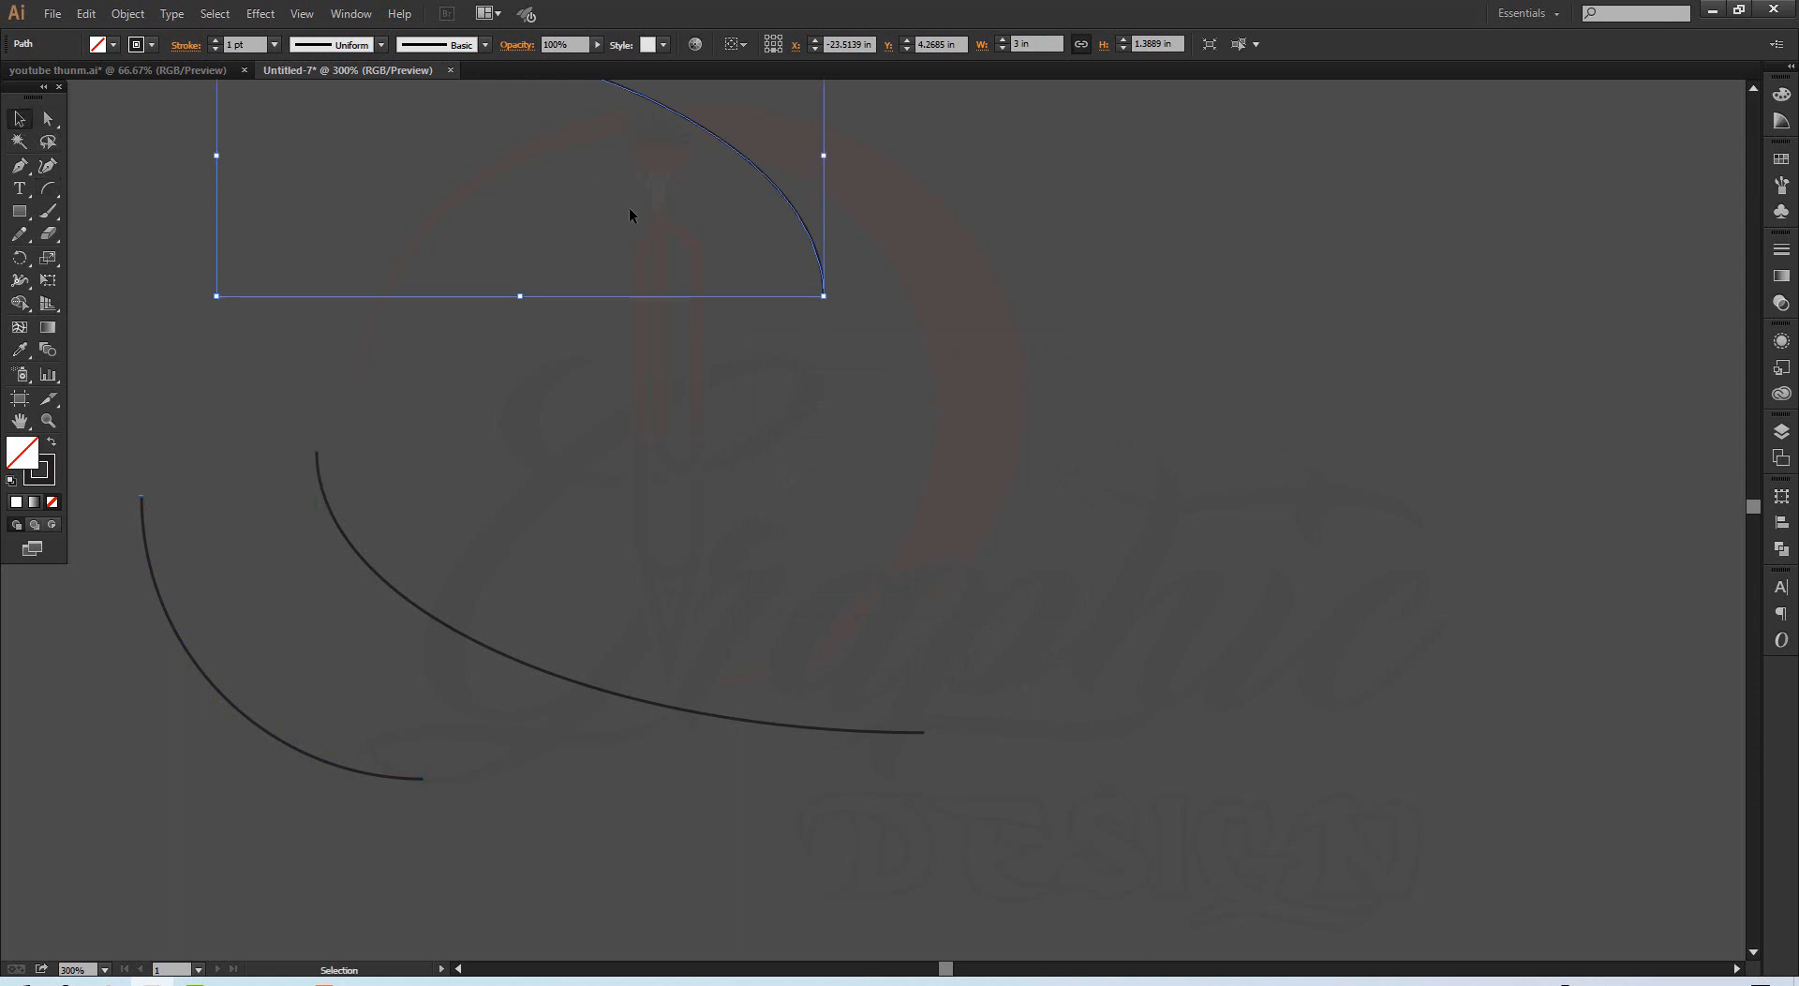
drag(715, 141, 931, 424)
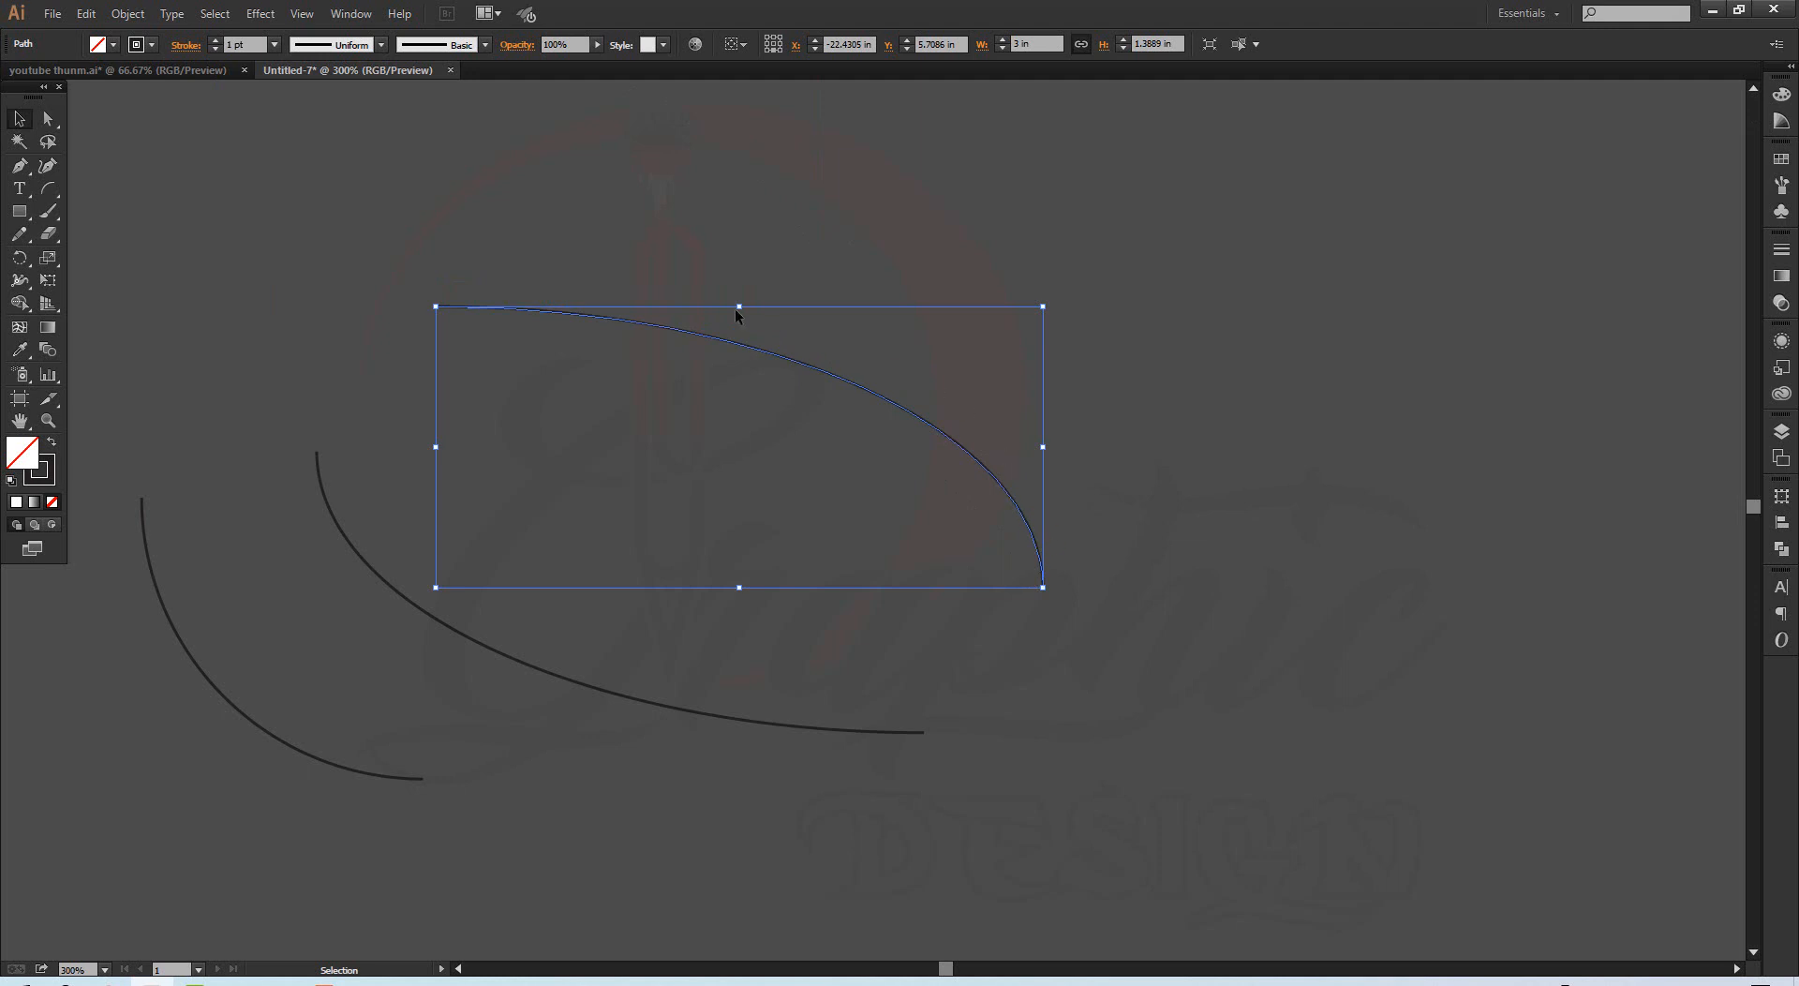
click(286, 210)
Step: Draw a 3 in by 1.39 in arc with slope -32 and align its ends with those of the lower 3 in arc
click(48, 188)
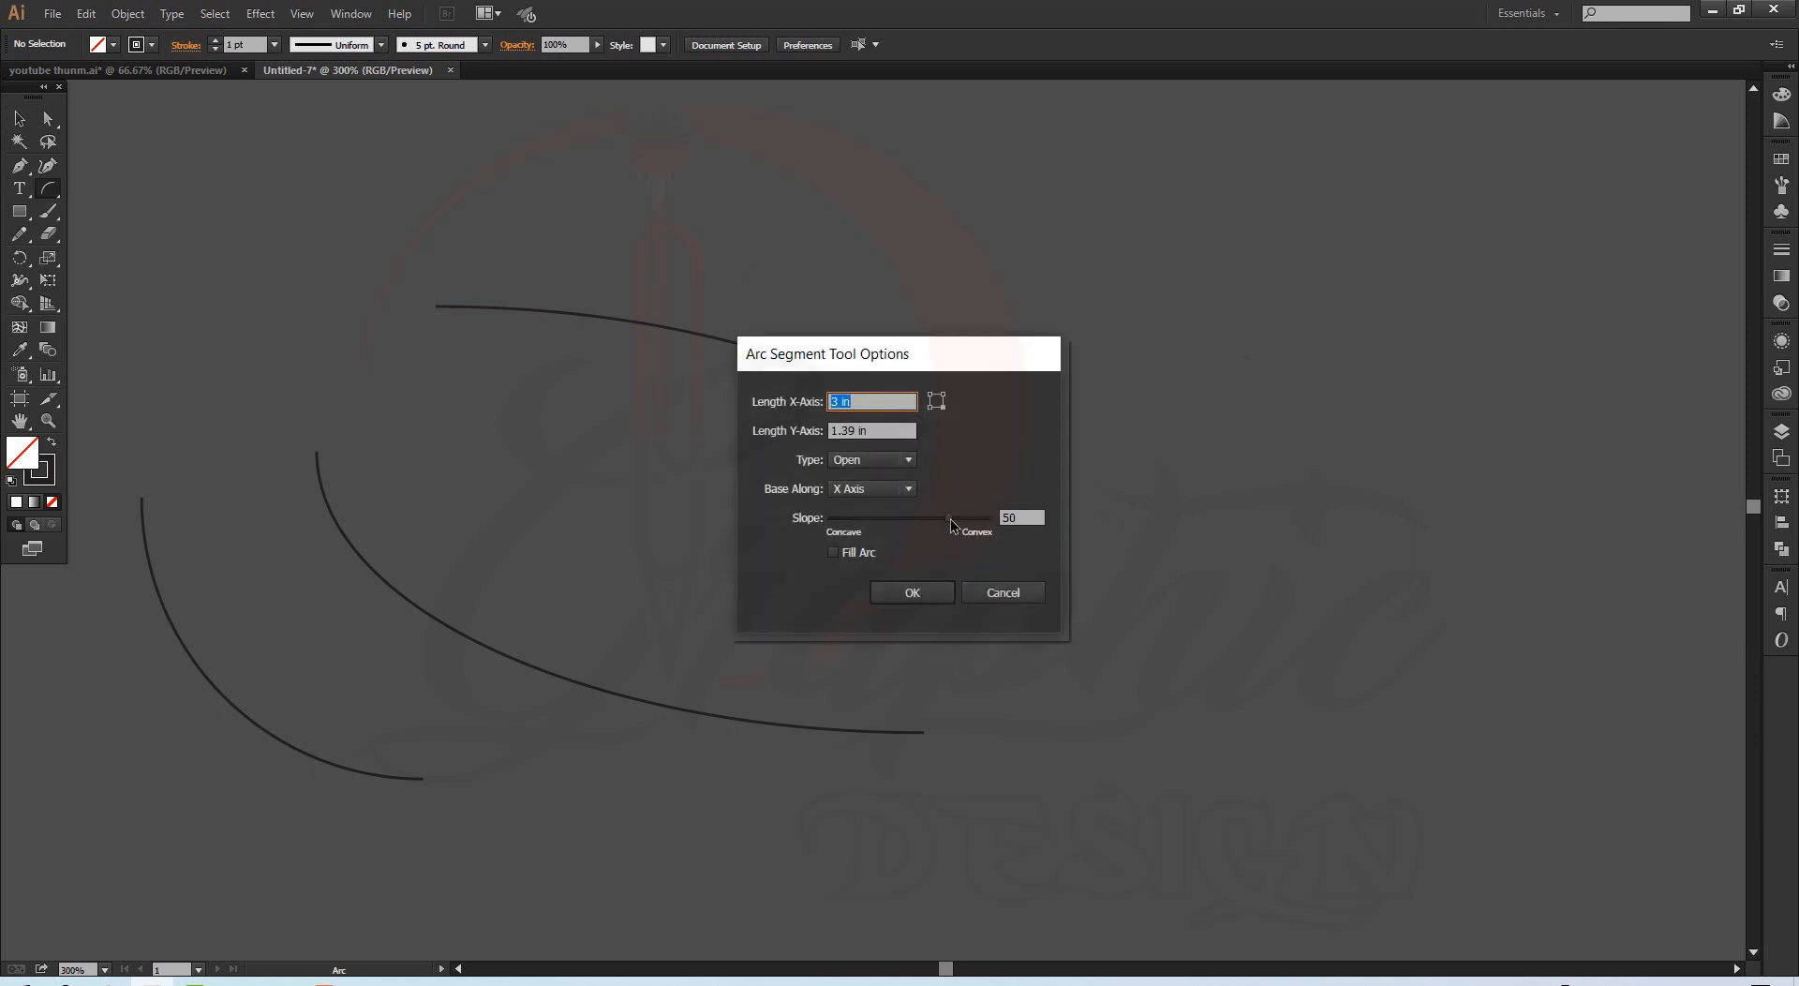
click(886, 520)
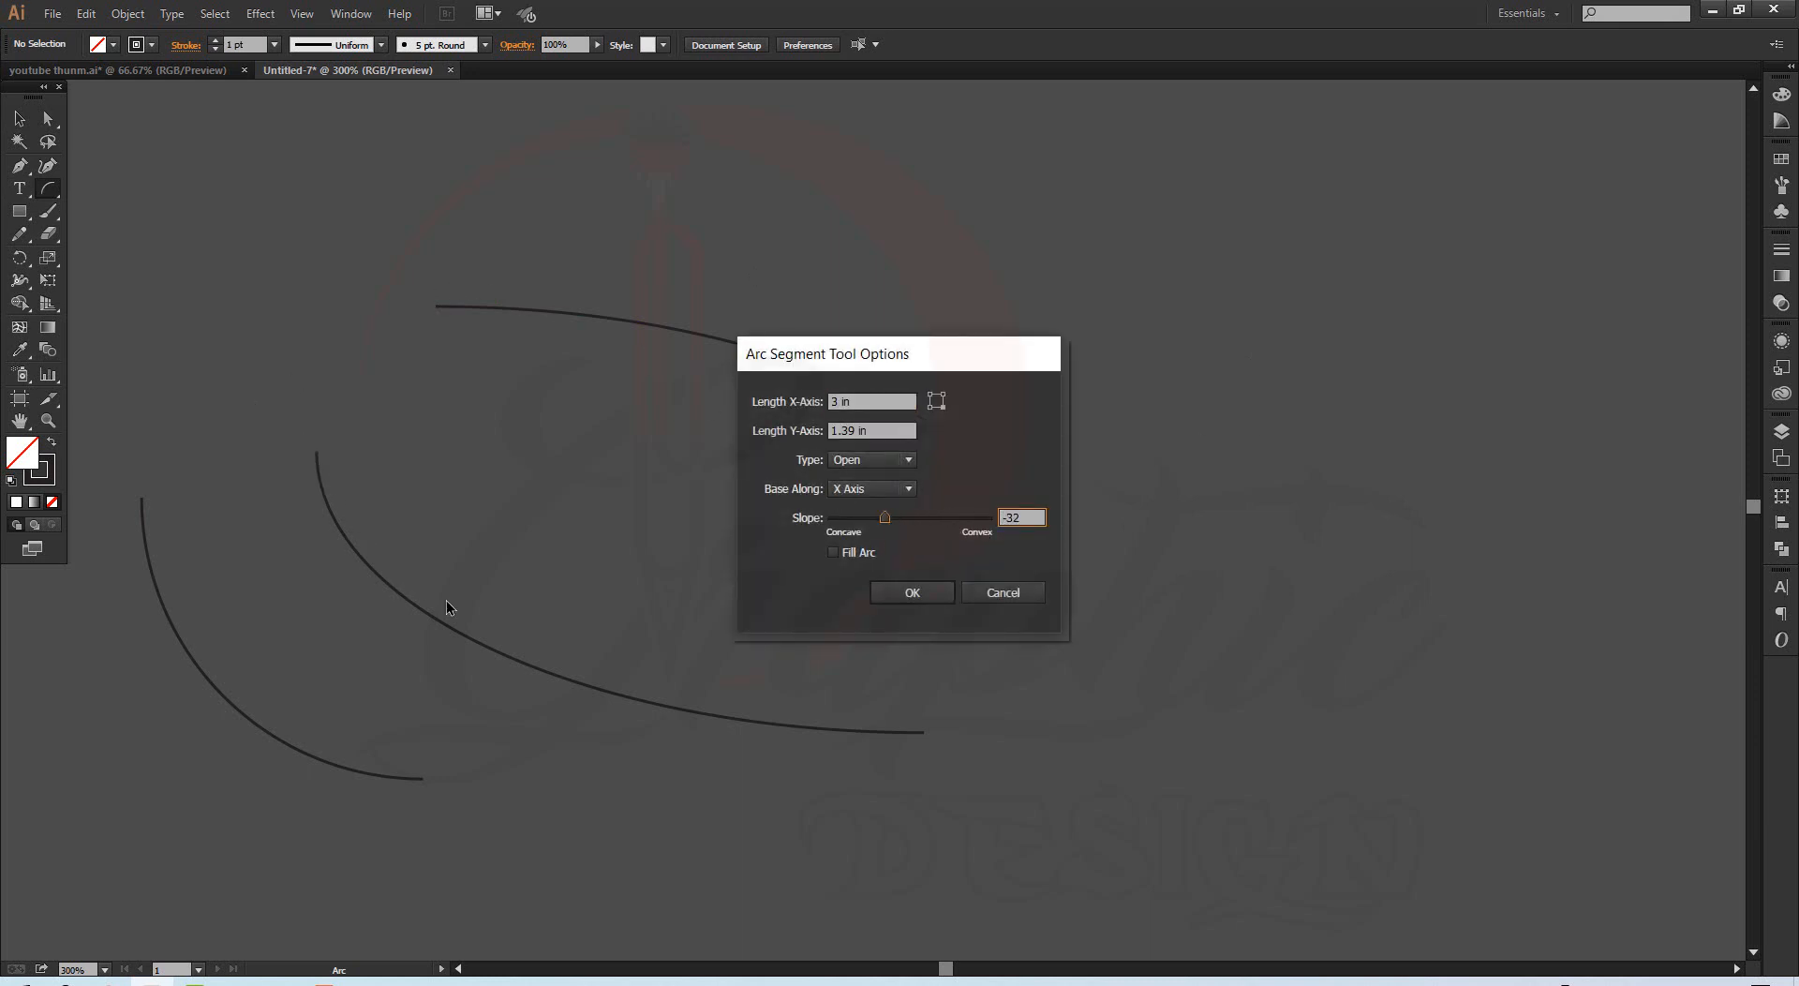
click(923, 593)
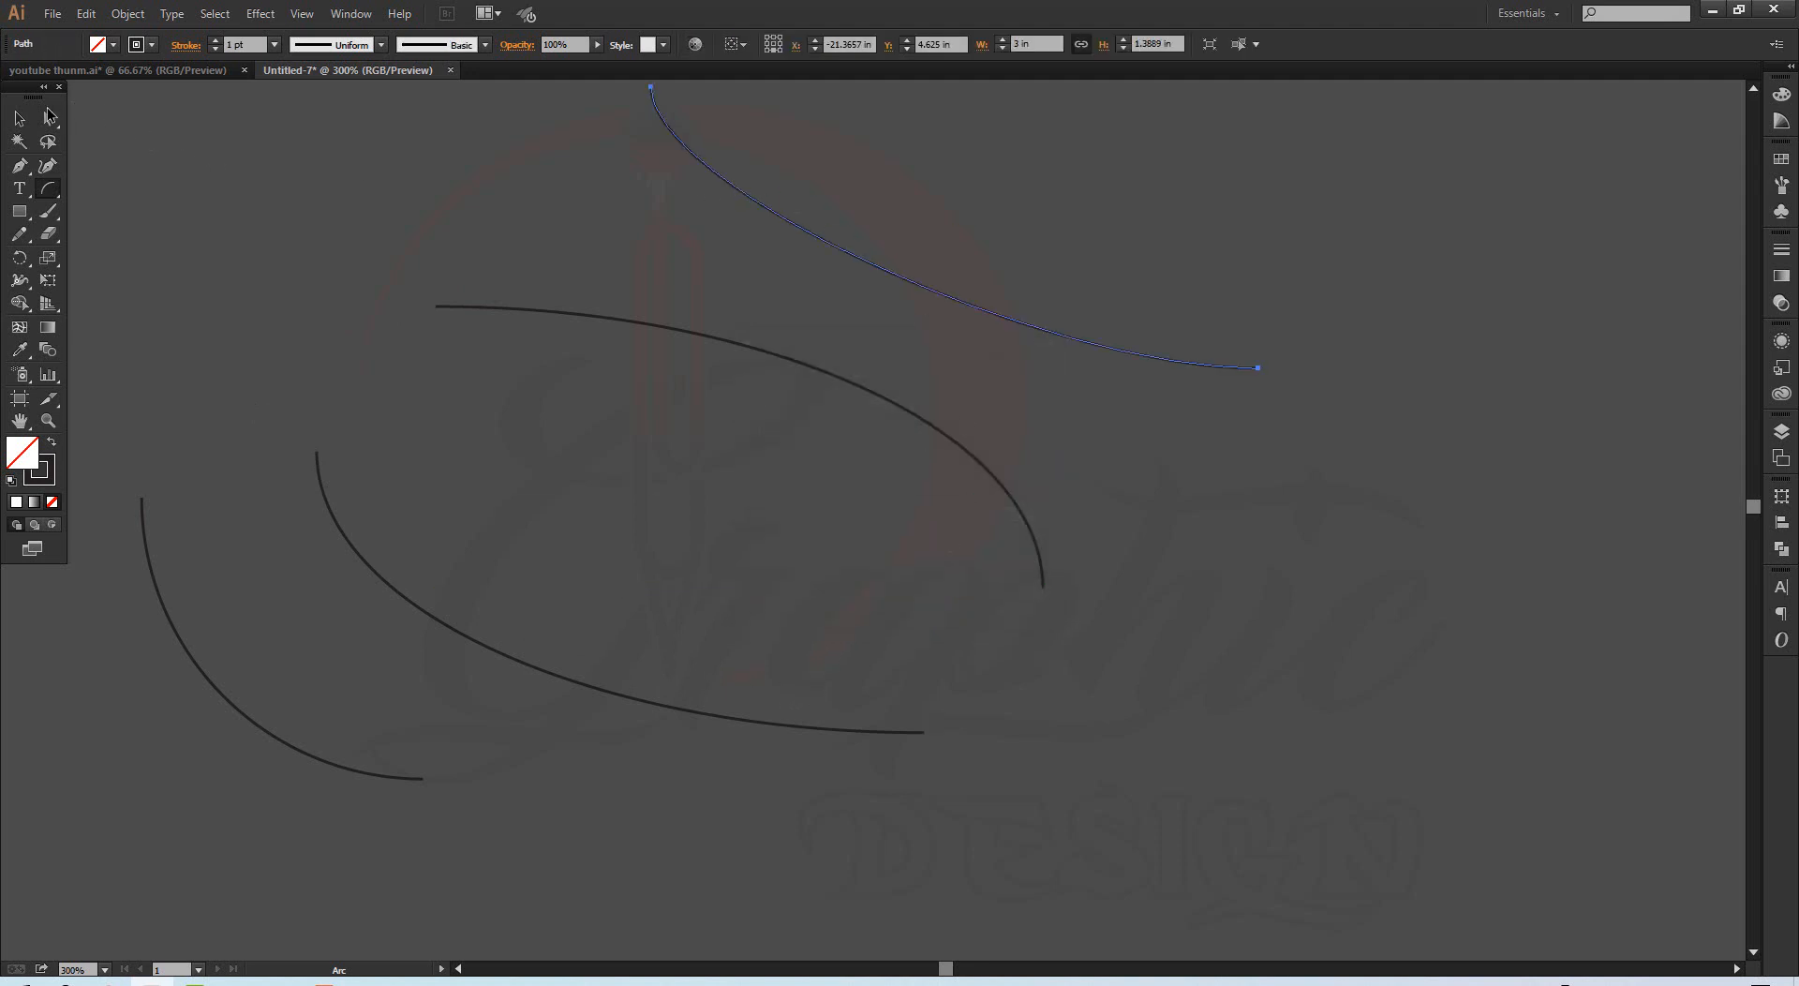
click(19, 118)
drag(783, 209, 436, 574)
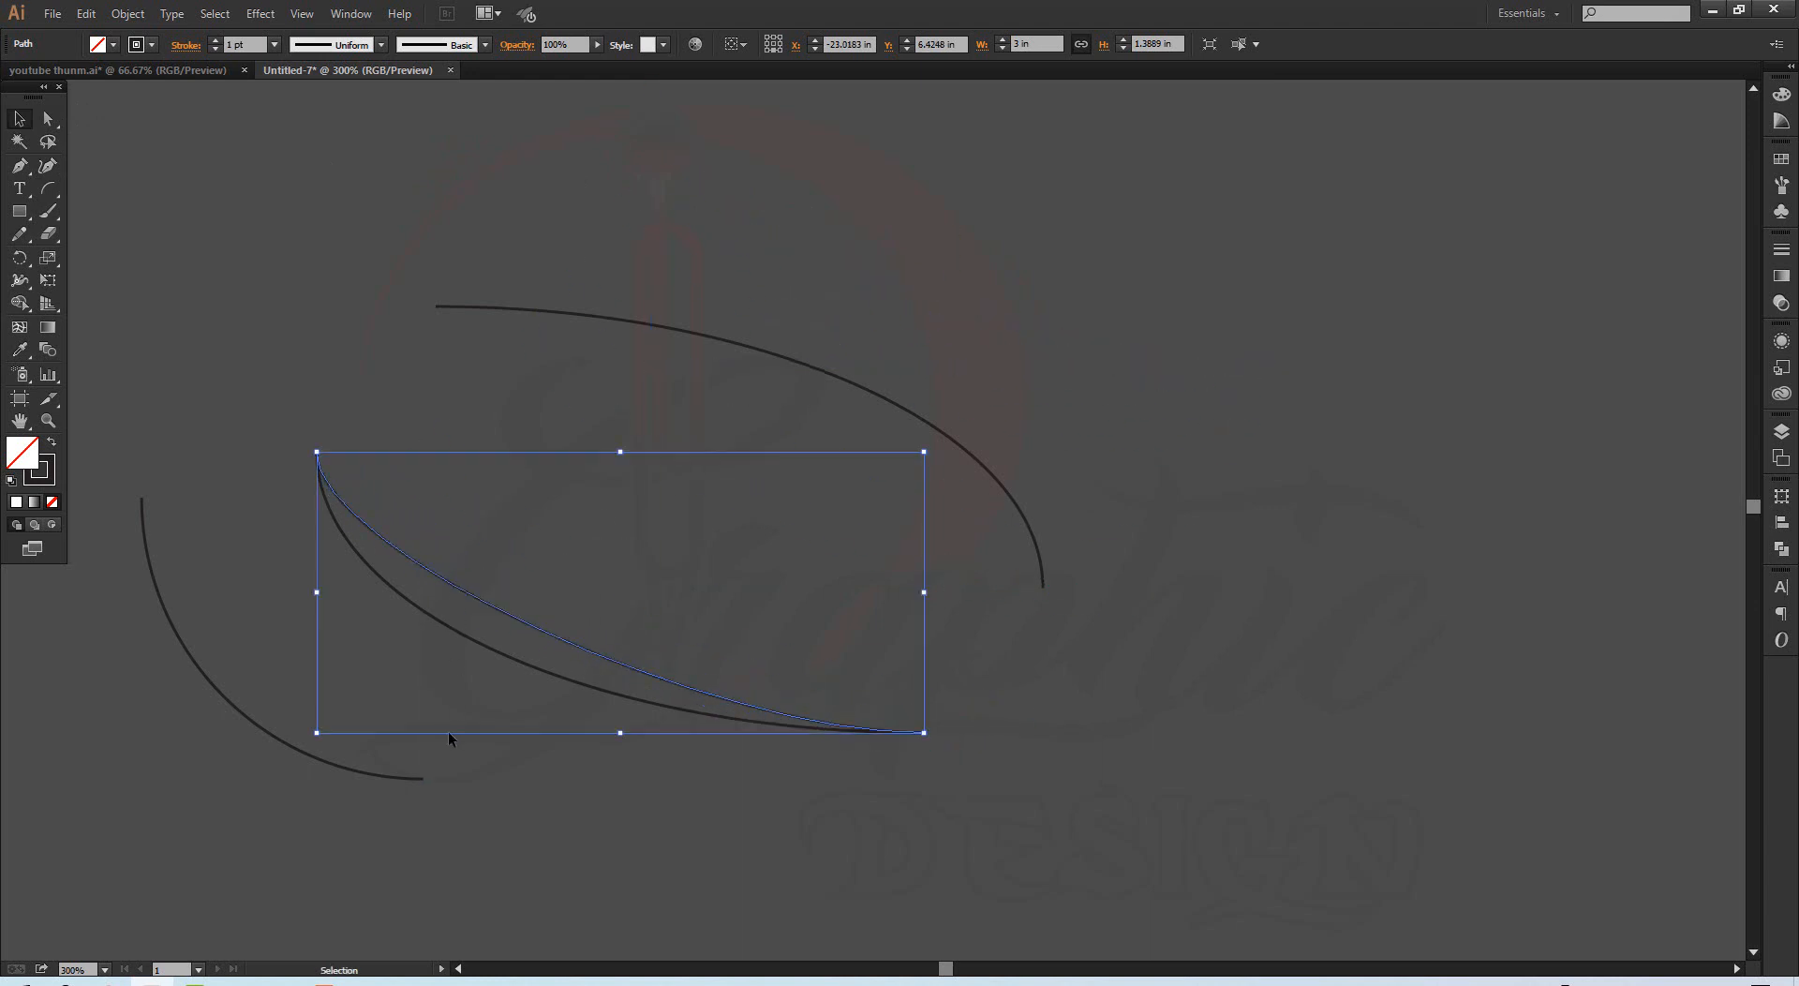
click(489, 769)
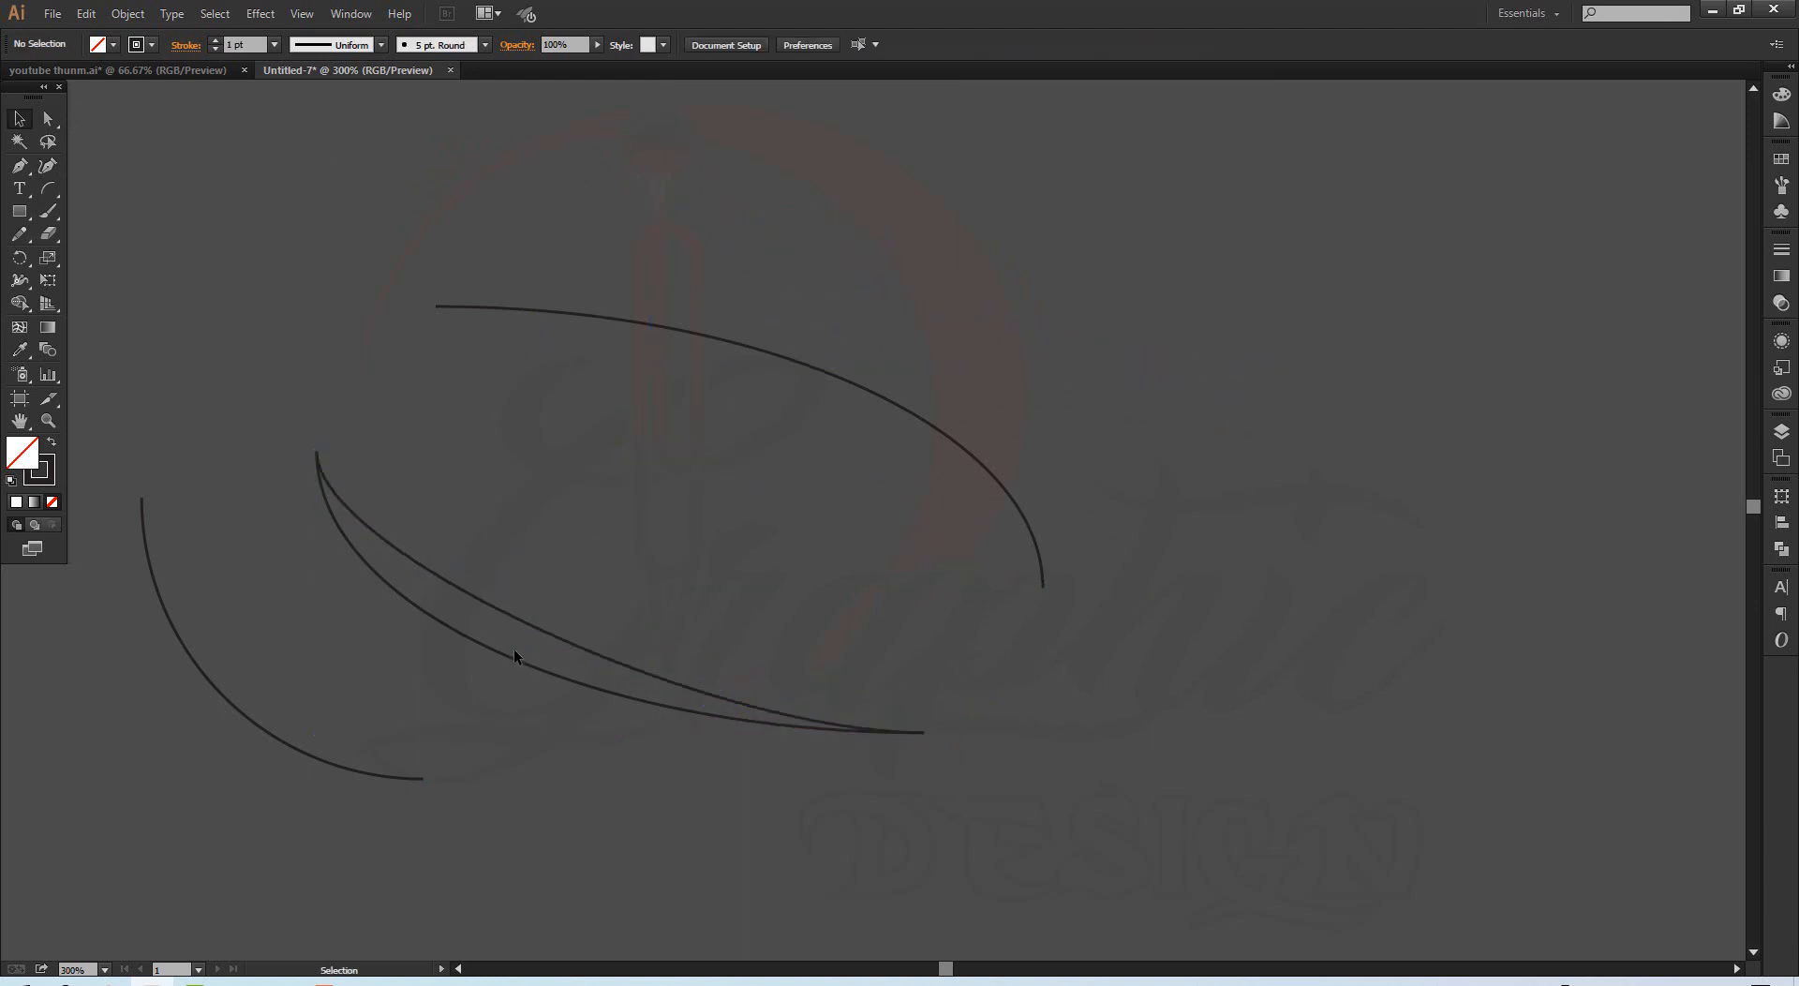
Step: Draw a 3 in by 1.39 in arc with slope 82 and place it across the upper 3 in arc for comparison
click(49, 188)
click(999, 282)
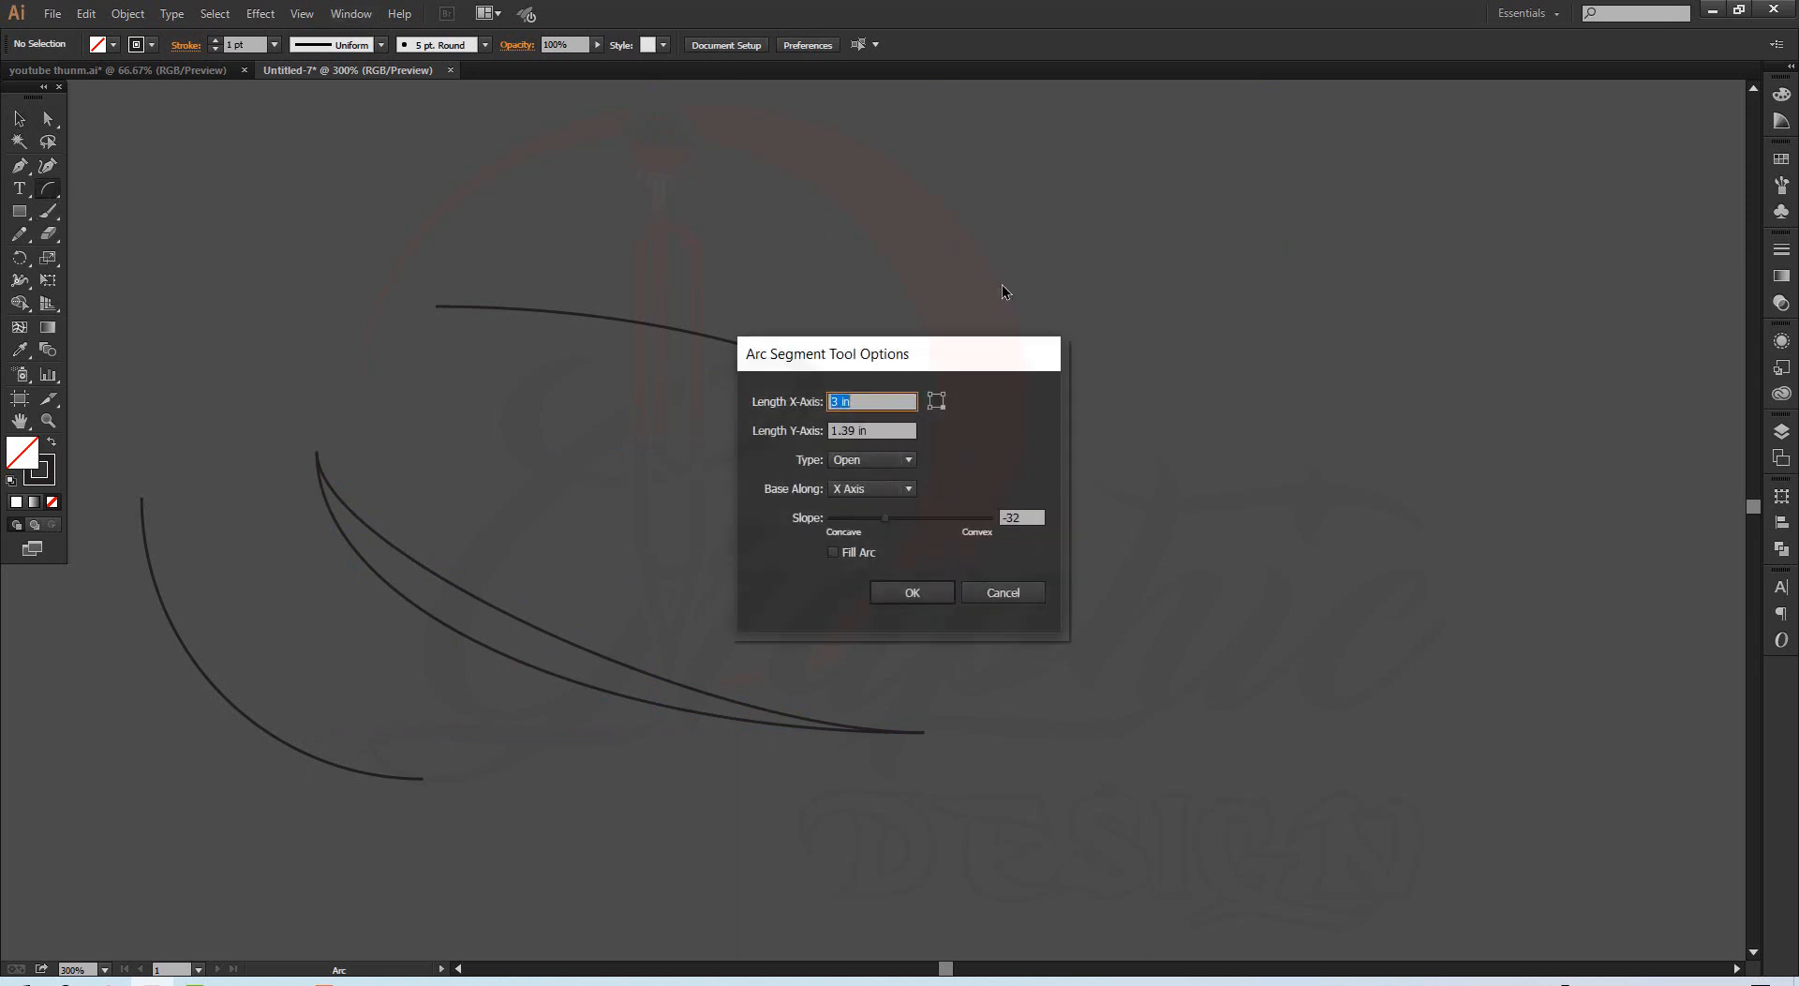
click(977, 519)
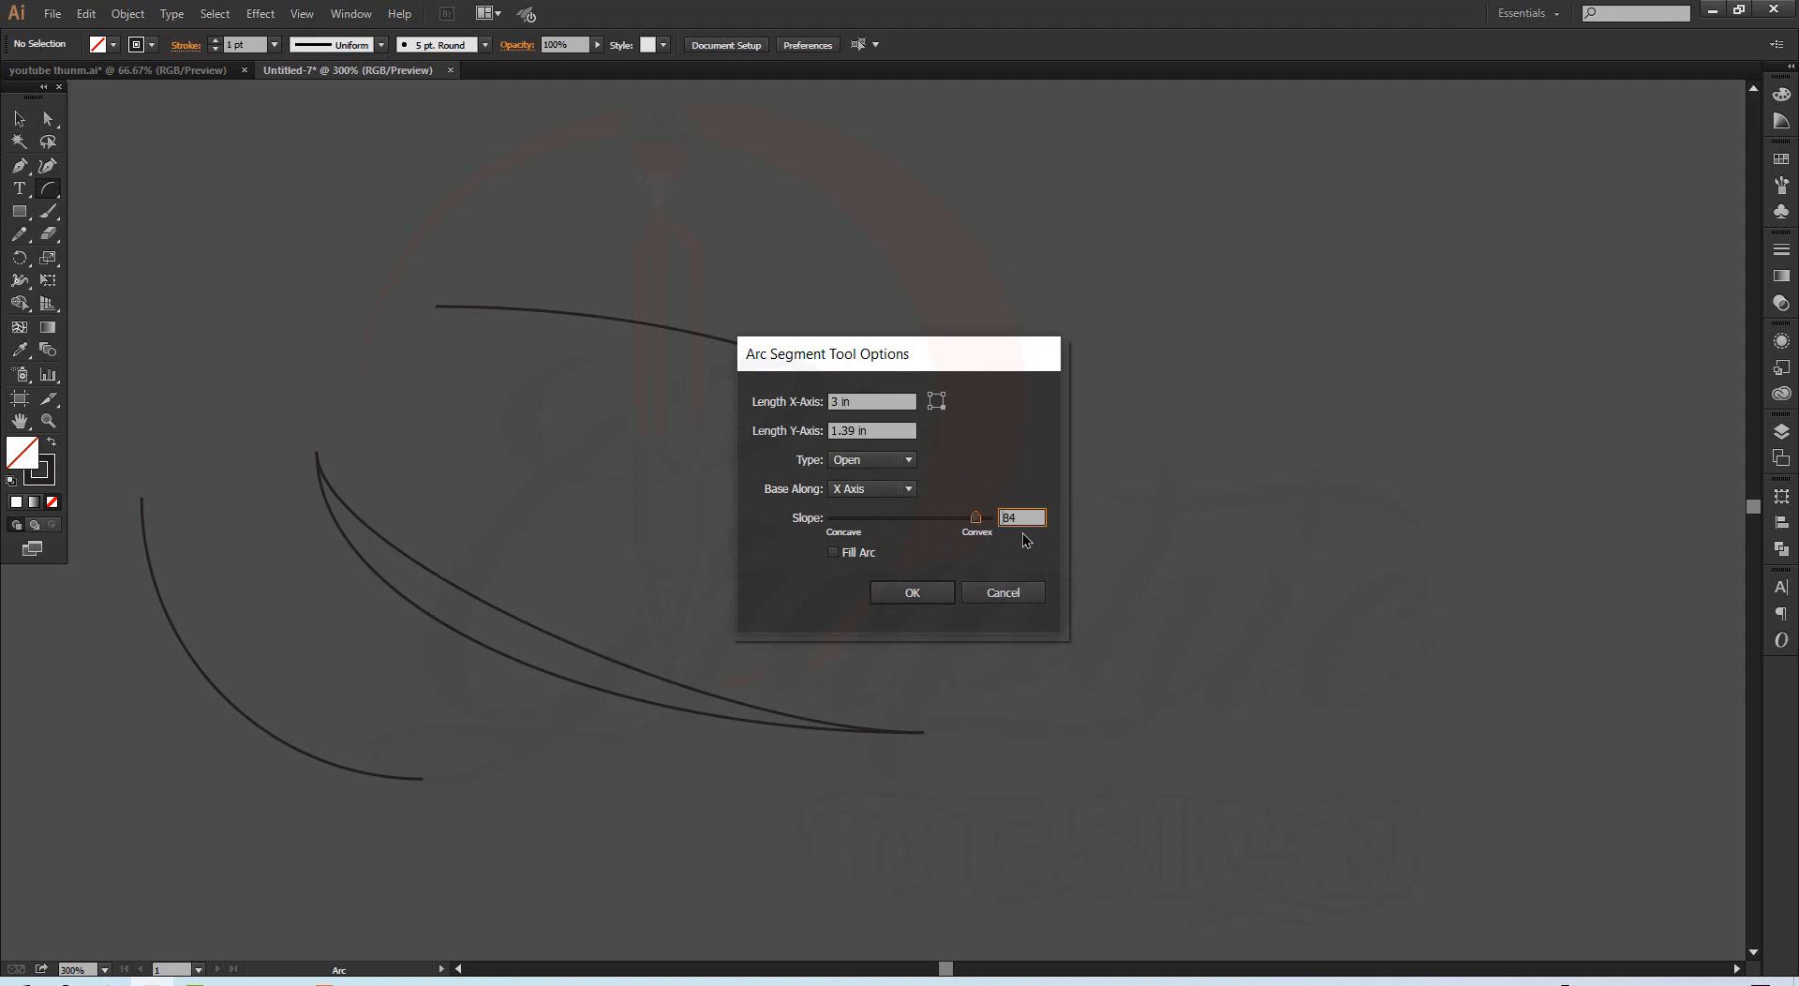
click(976, 520)
drag(977, 523, 977, 523)
click(922, 594)
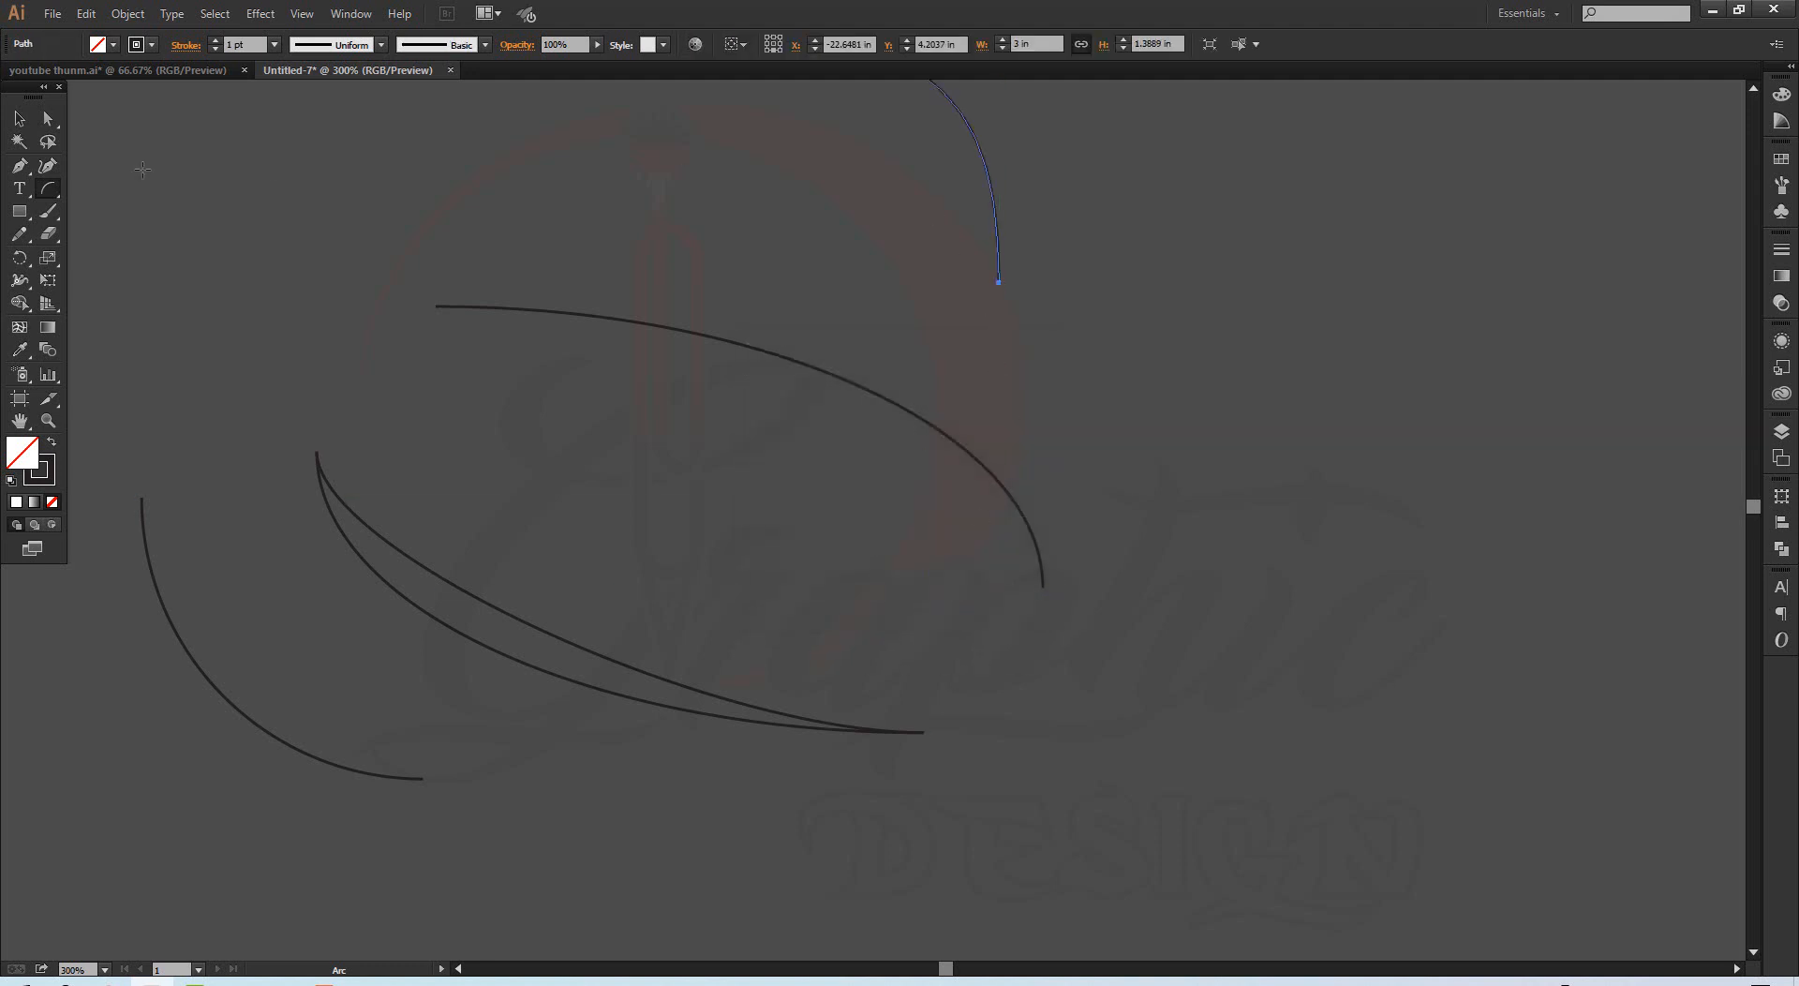
click(19, 118)
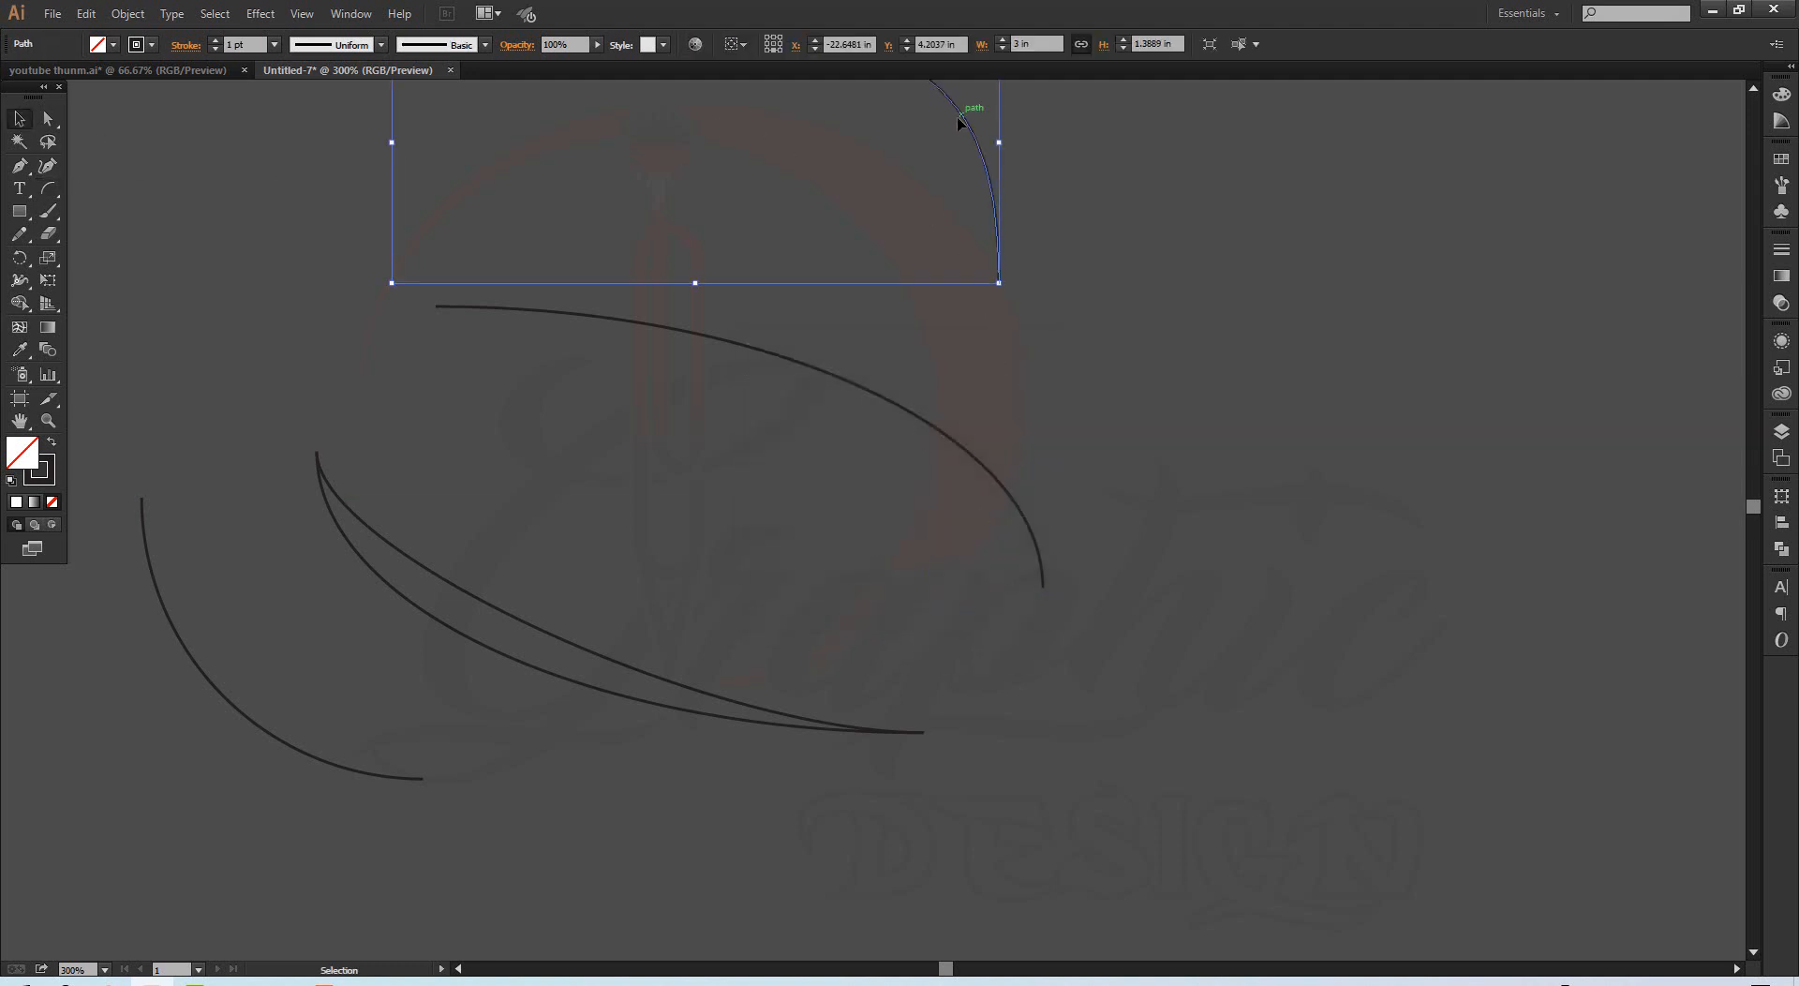
drag(959, 122, 1014, 463)
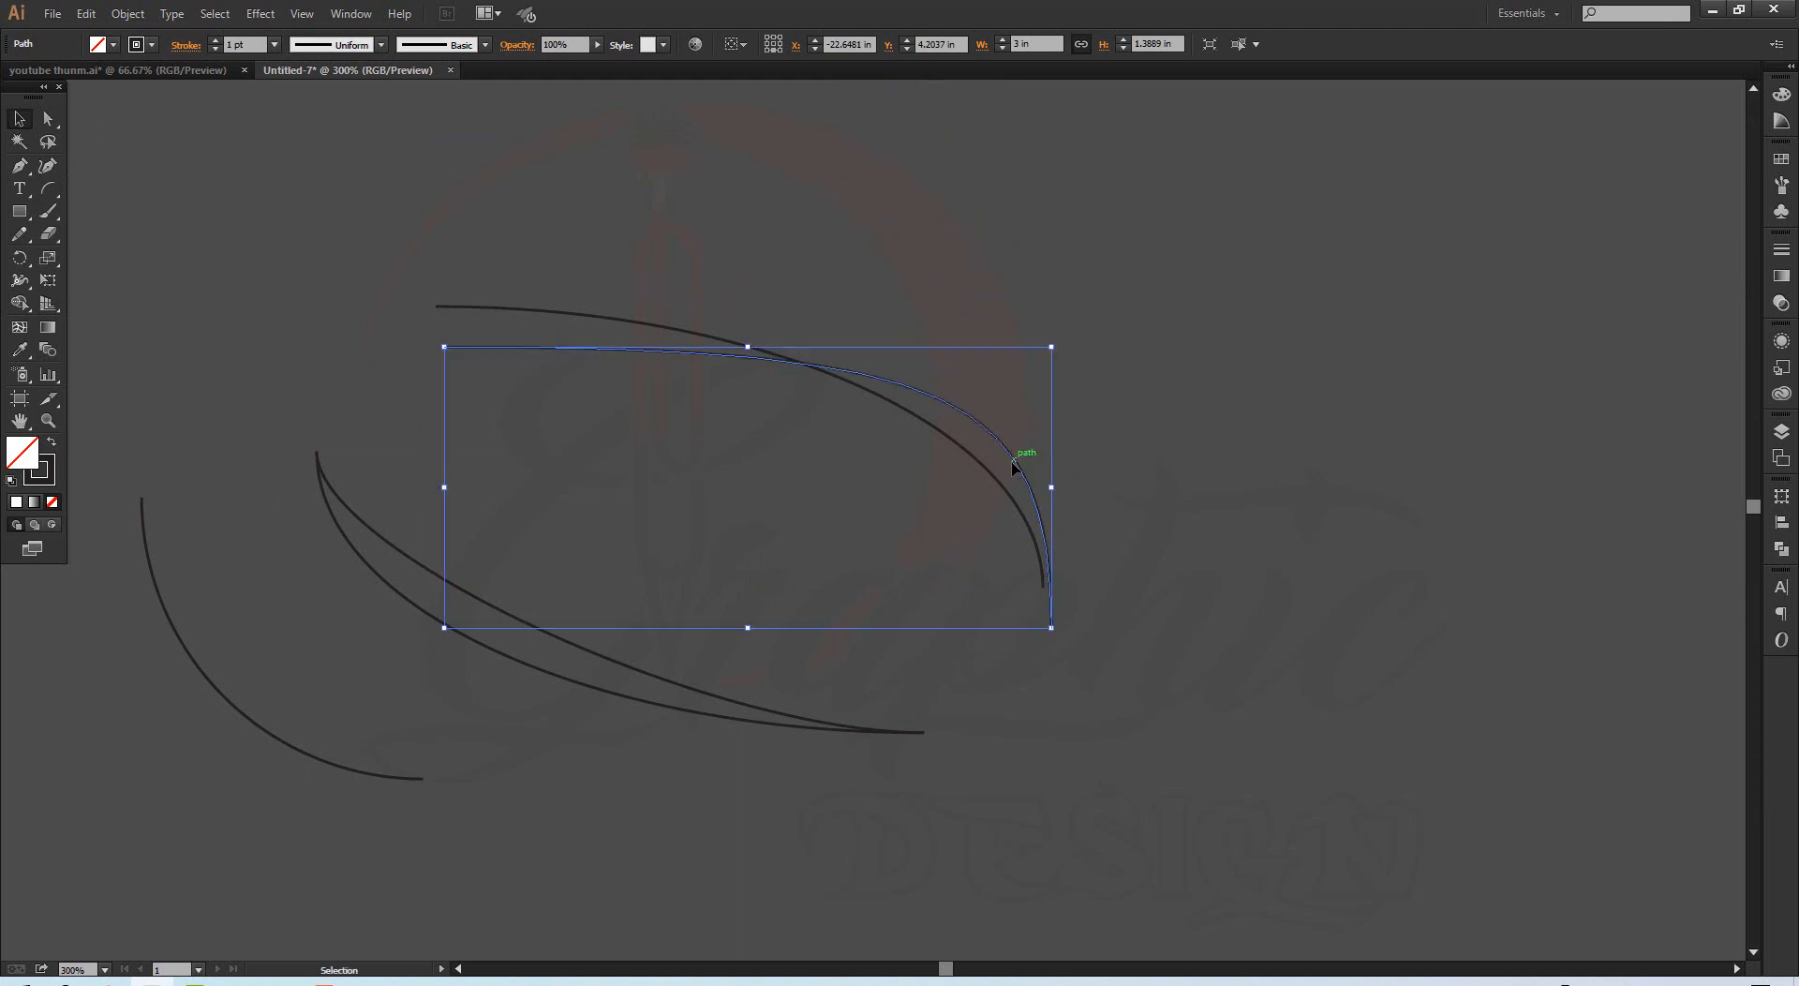
click(1206, 404)
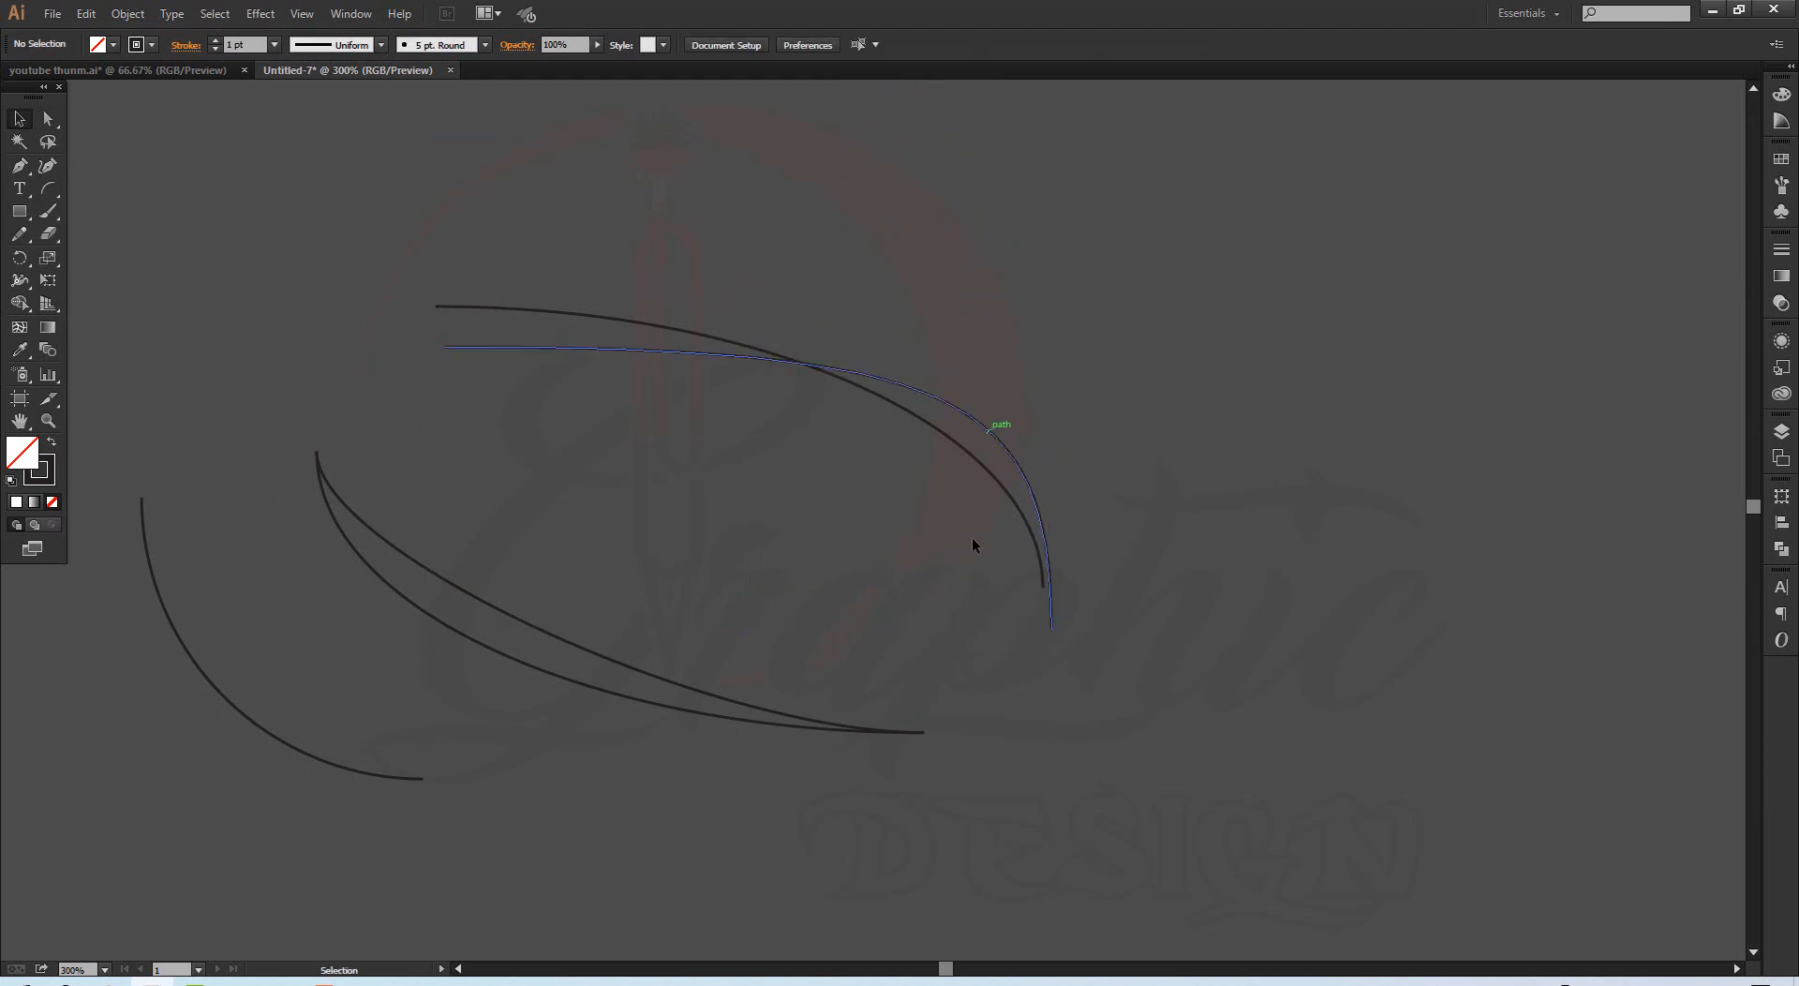
Step: Draw a closed 3 in by 1.39 in arc with slope 82 and place it over the two upper arcs
click(46, 192)
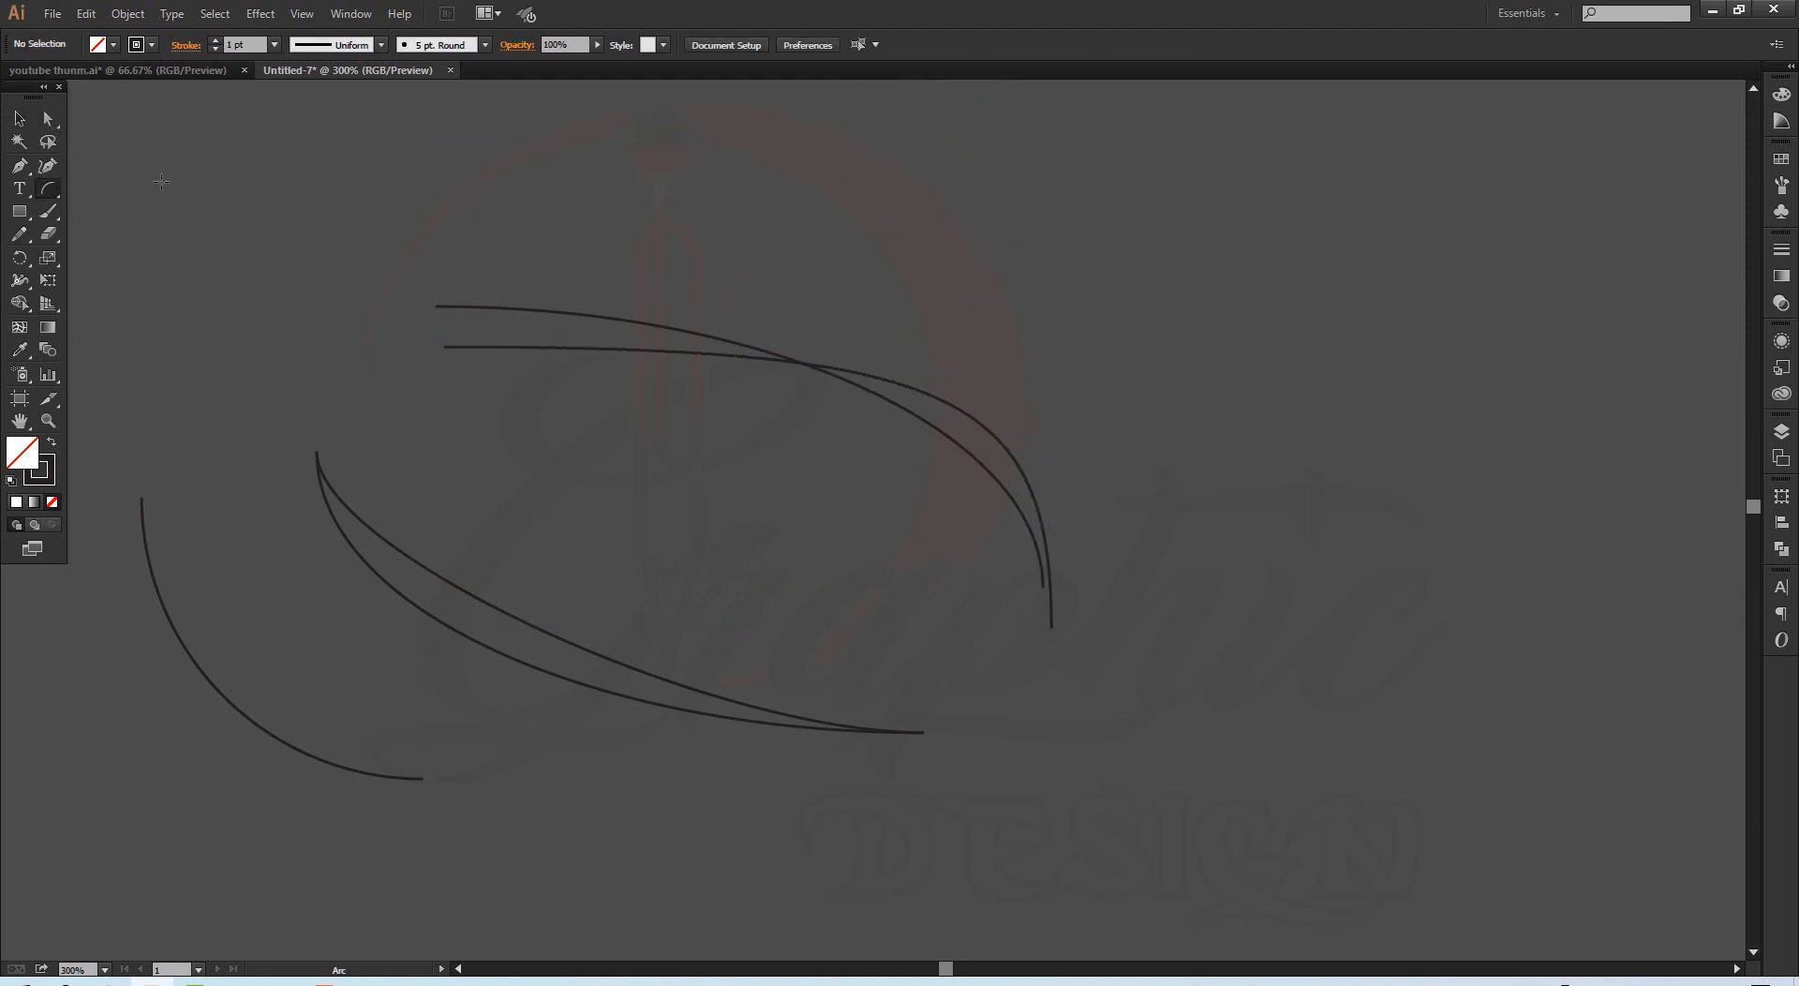
click(1084, 312)
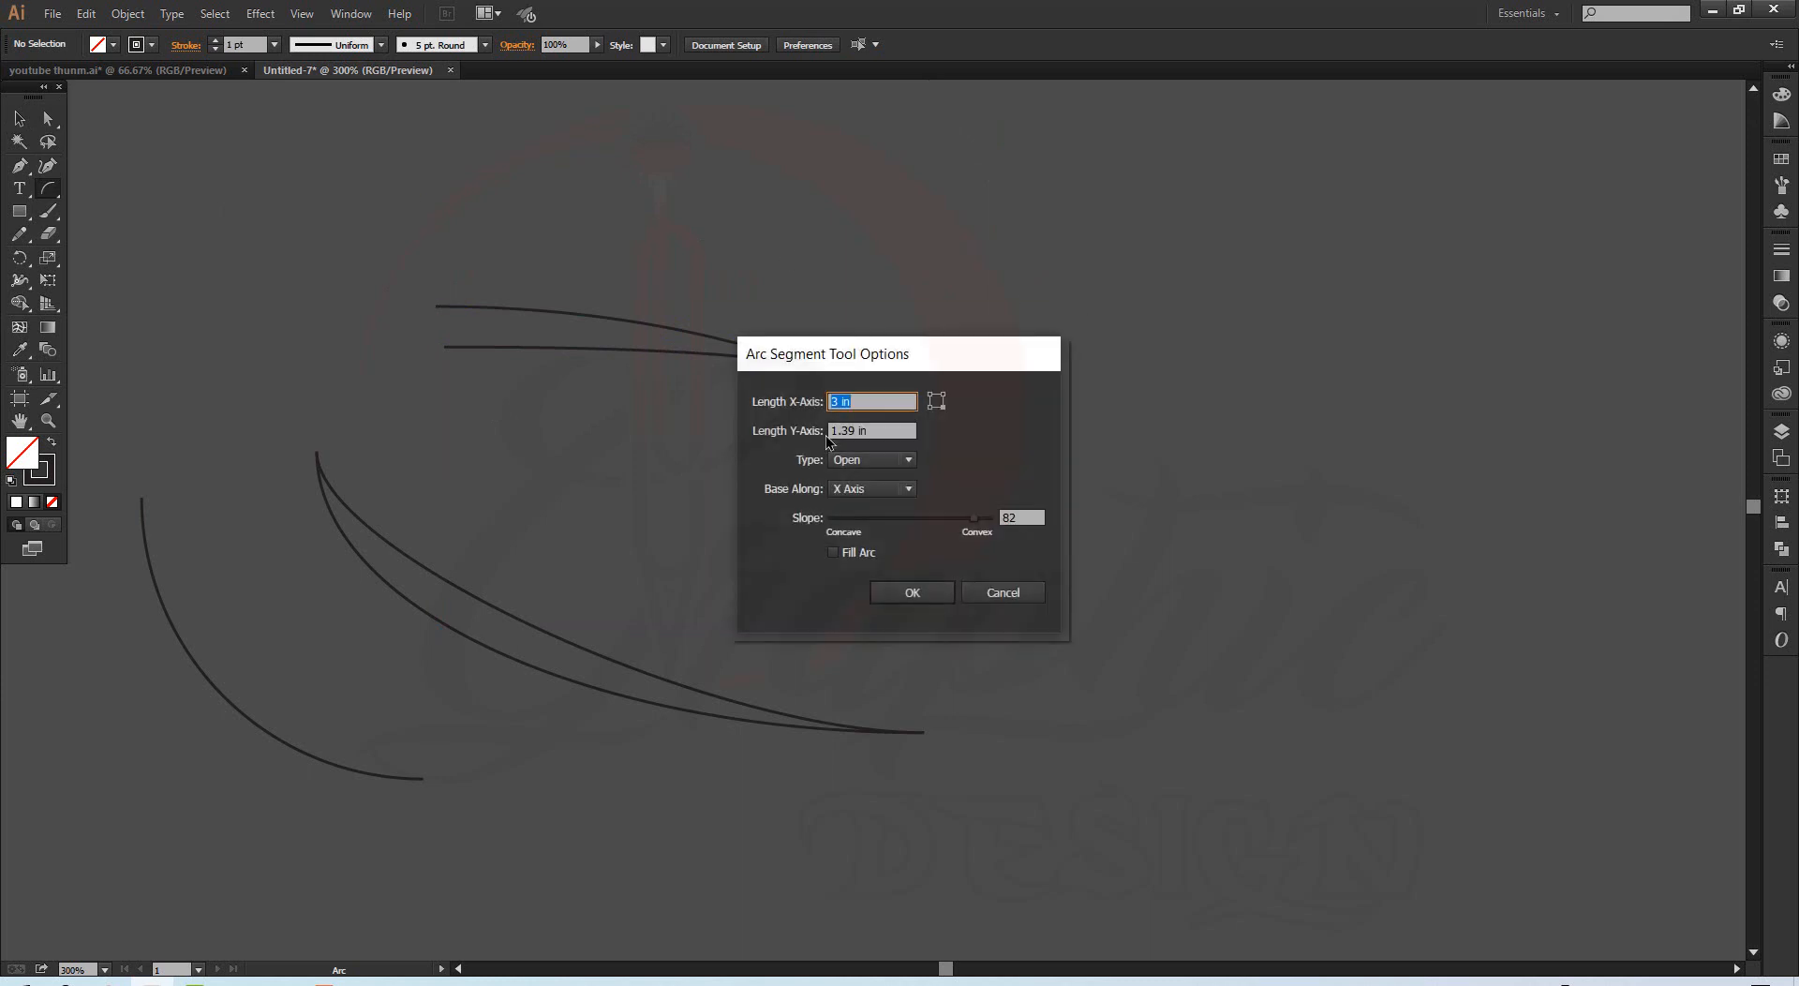
click(909, 463)
click(867, 492)
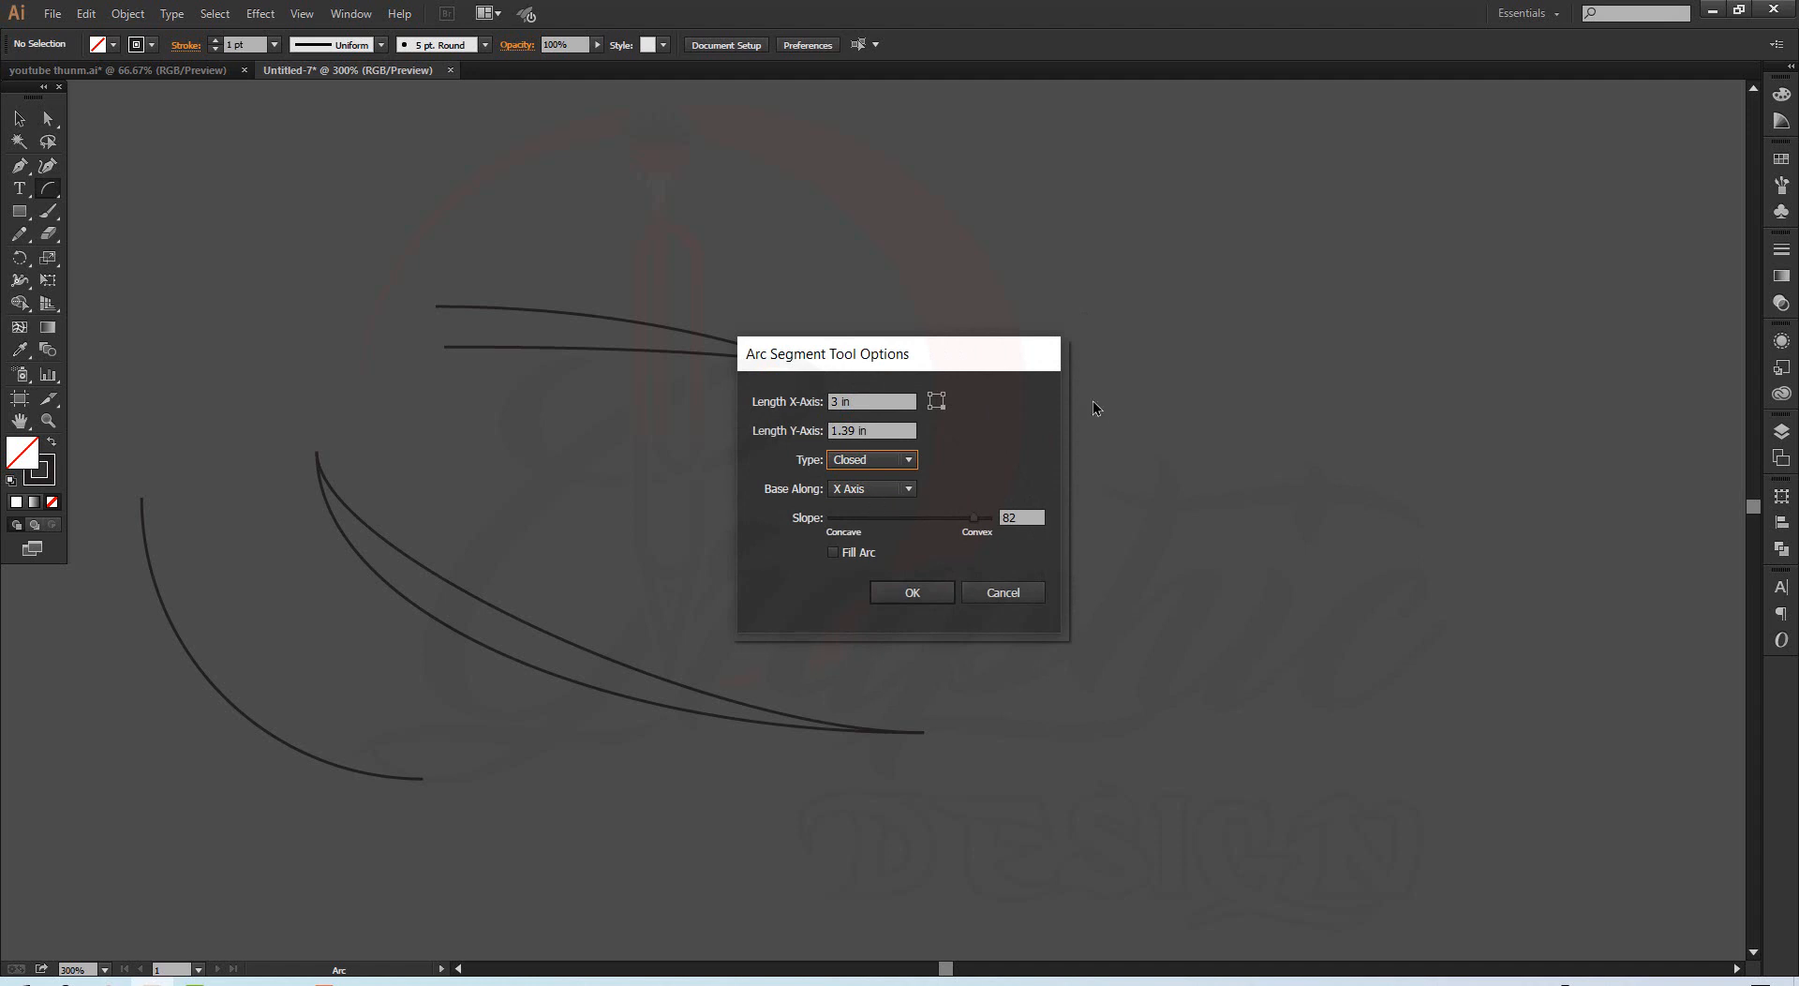
click(941, 584)
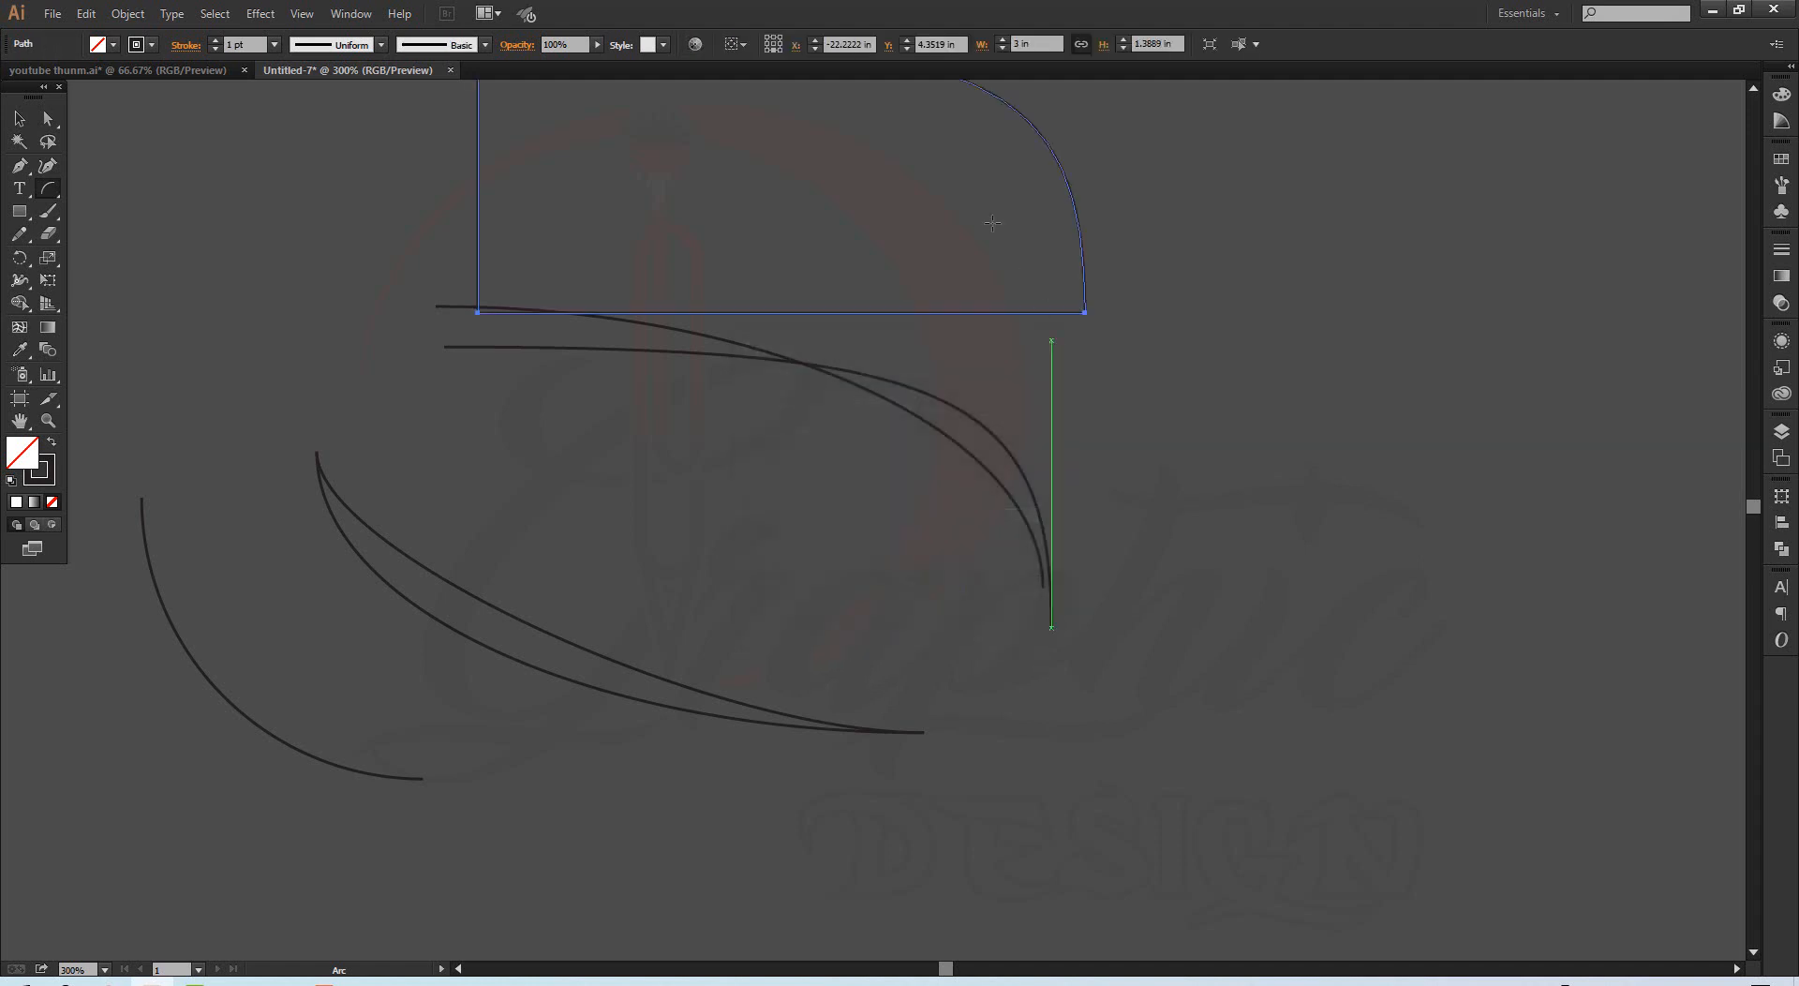
click(19, 118)
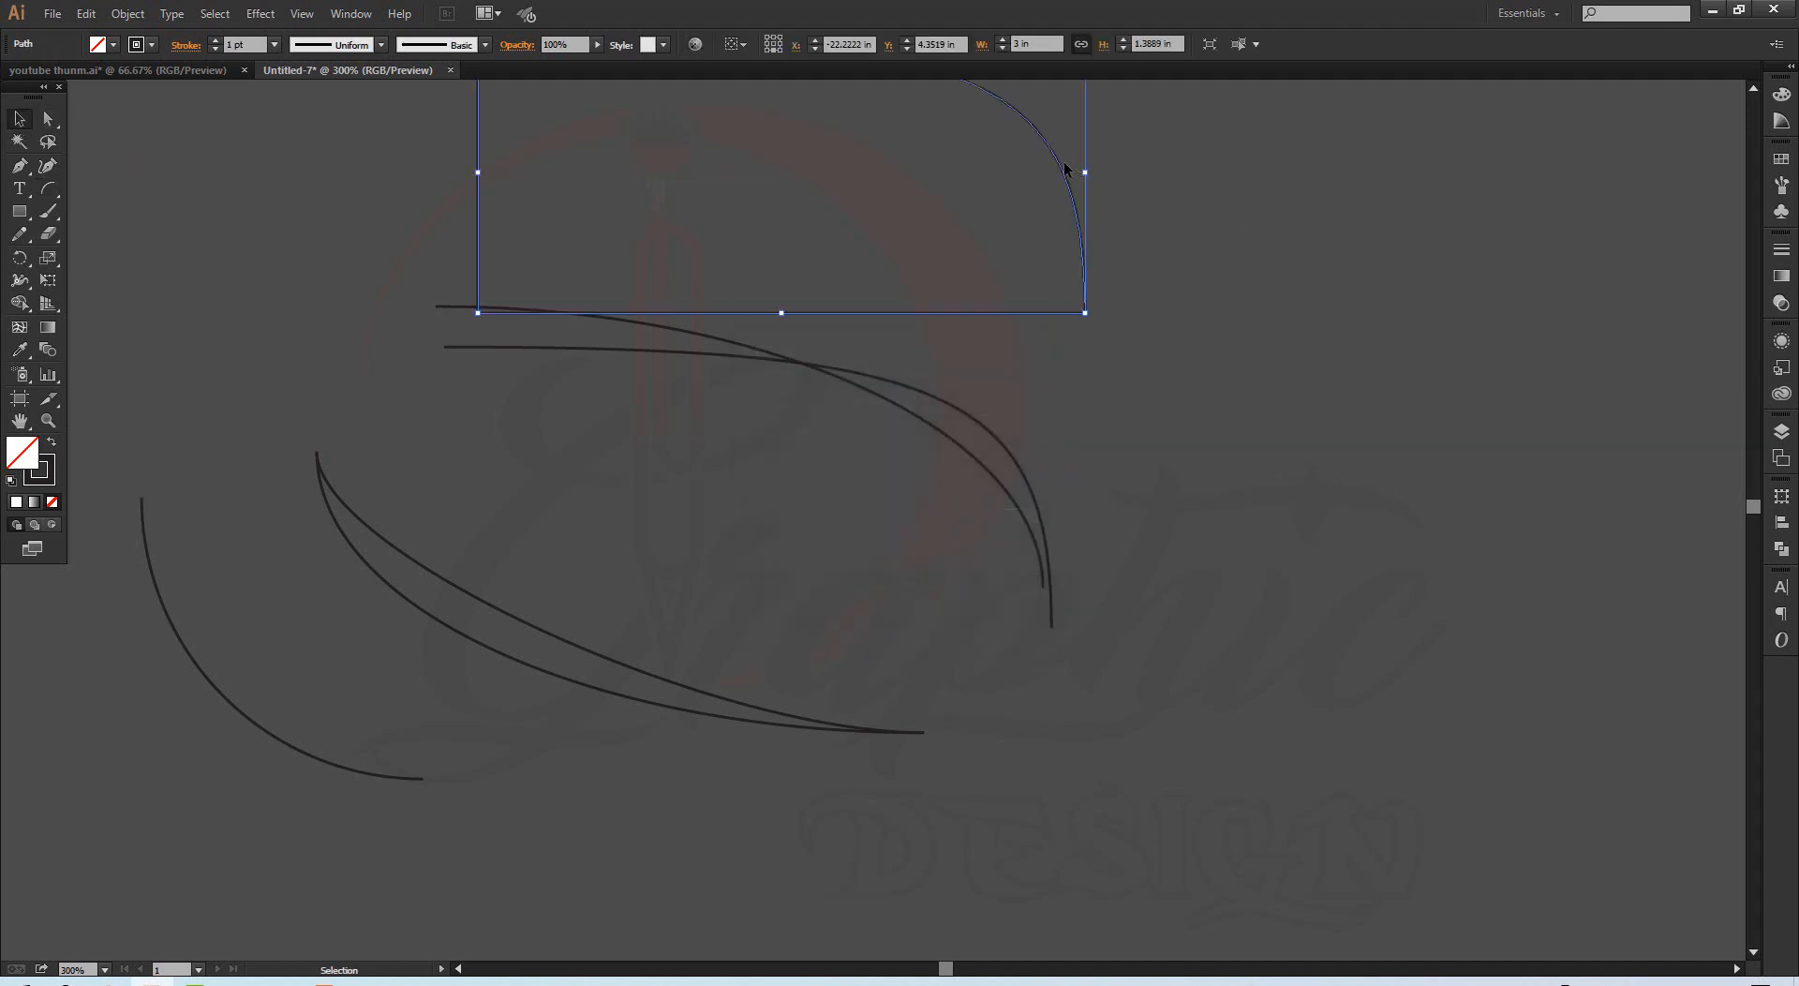
drag(1065, 169, 1176, 444)
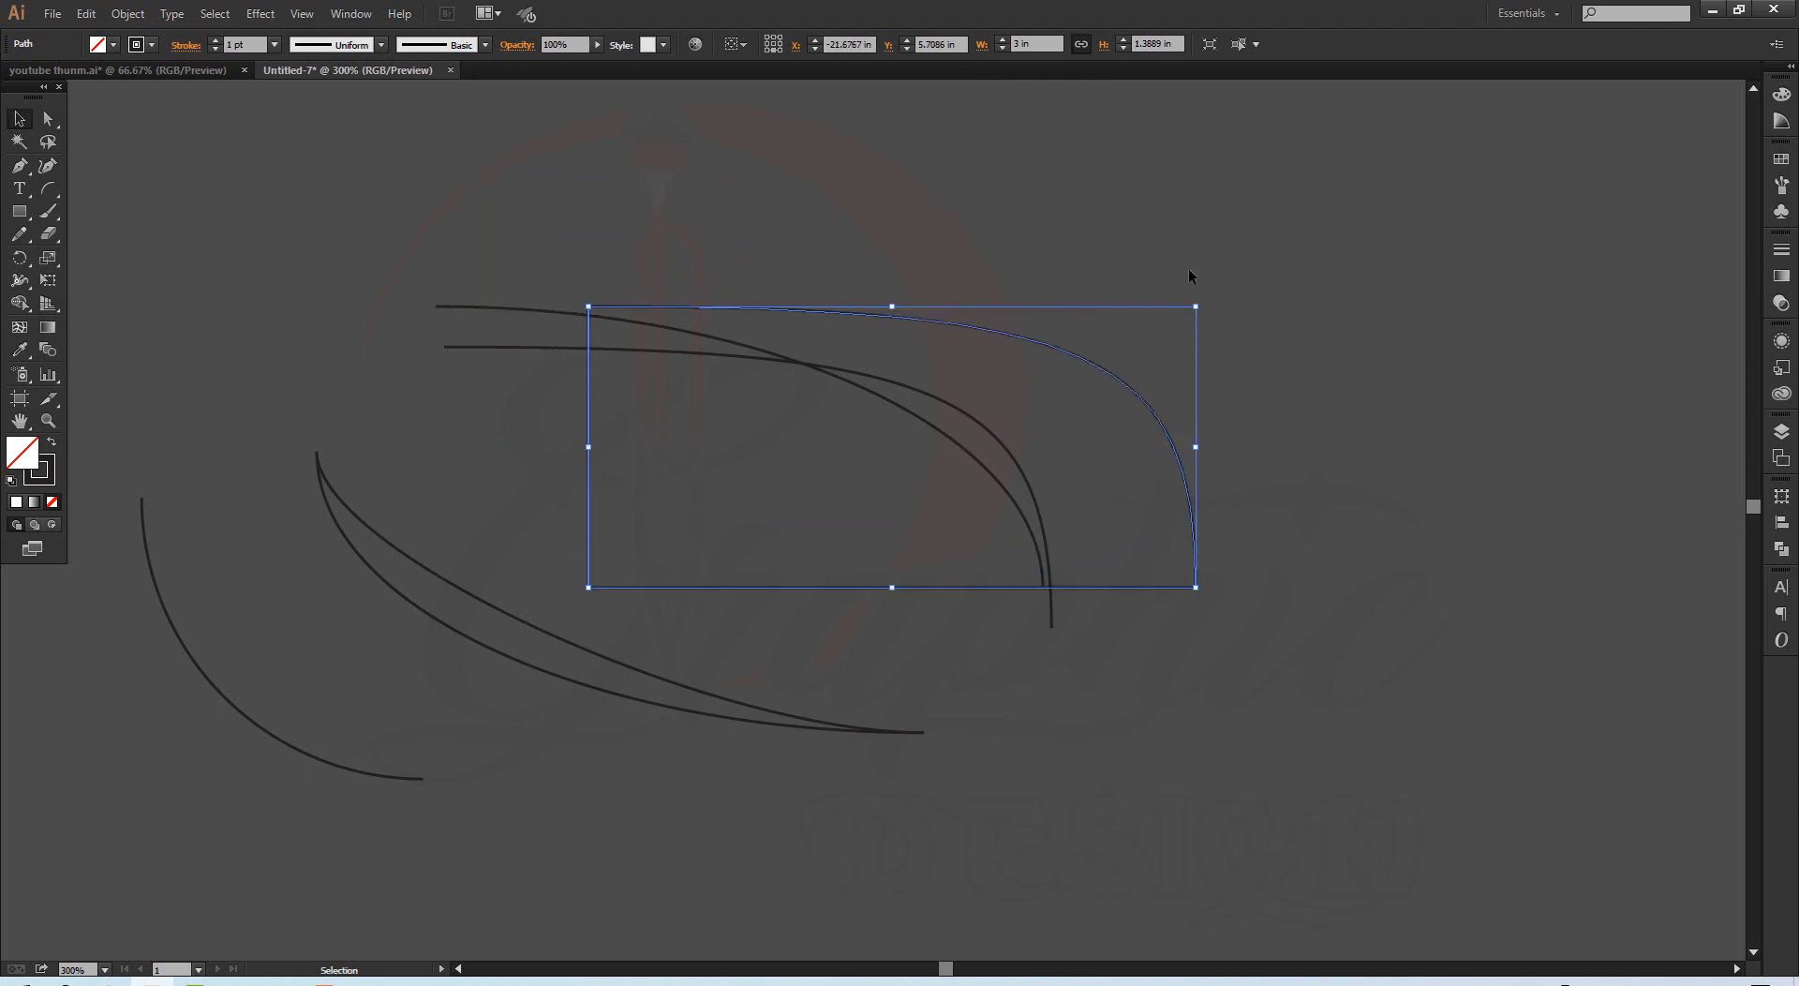
click(1143, 222)
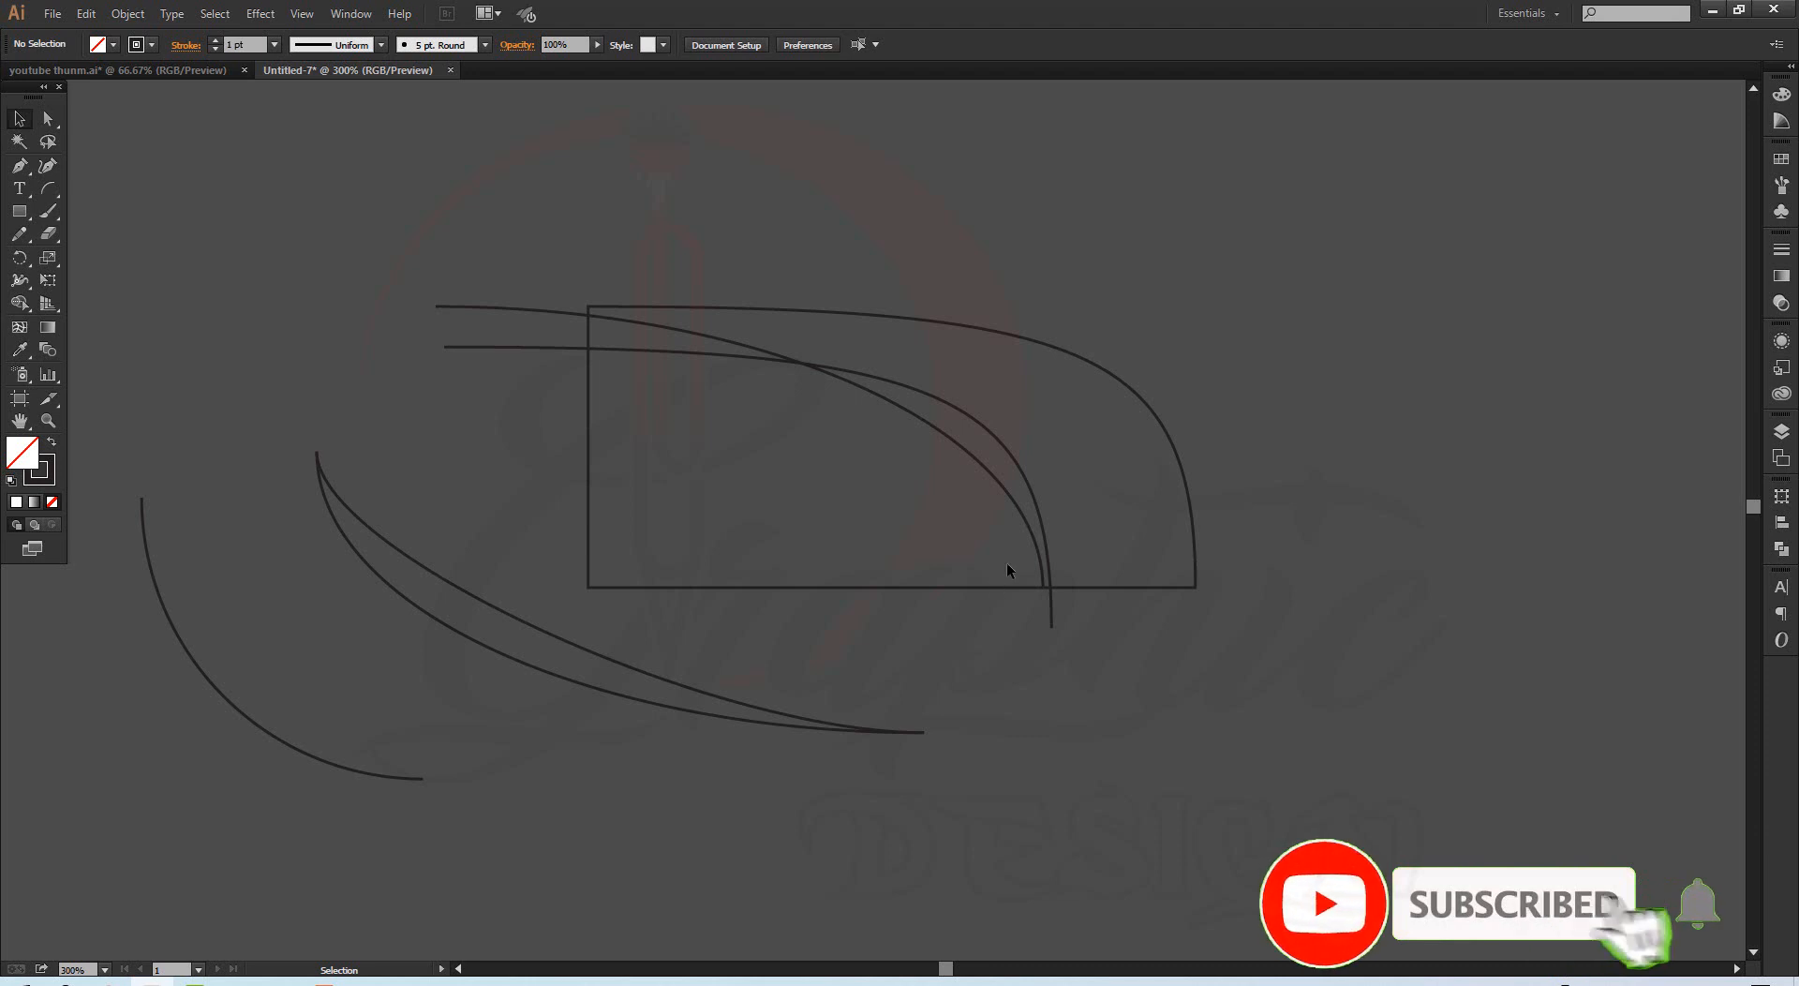
Step: Draw an open 3 in by 1.39 in arc with slope 82 and Fill Arc enabled, and place it beside the closed arc
click(49, 189)
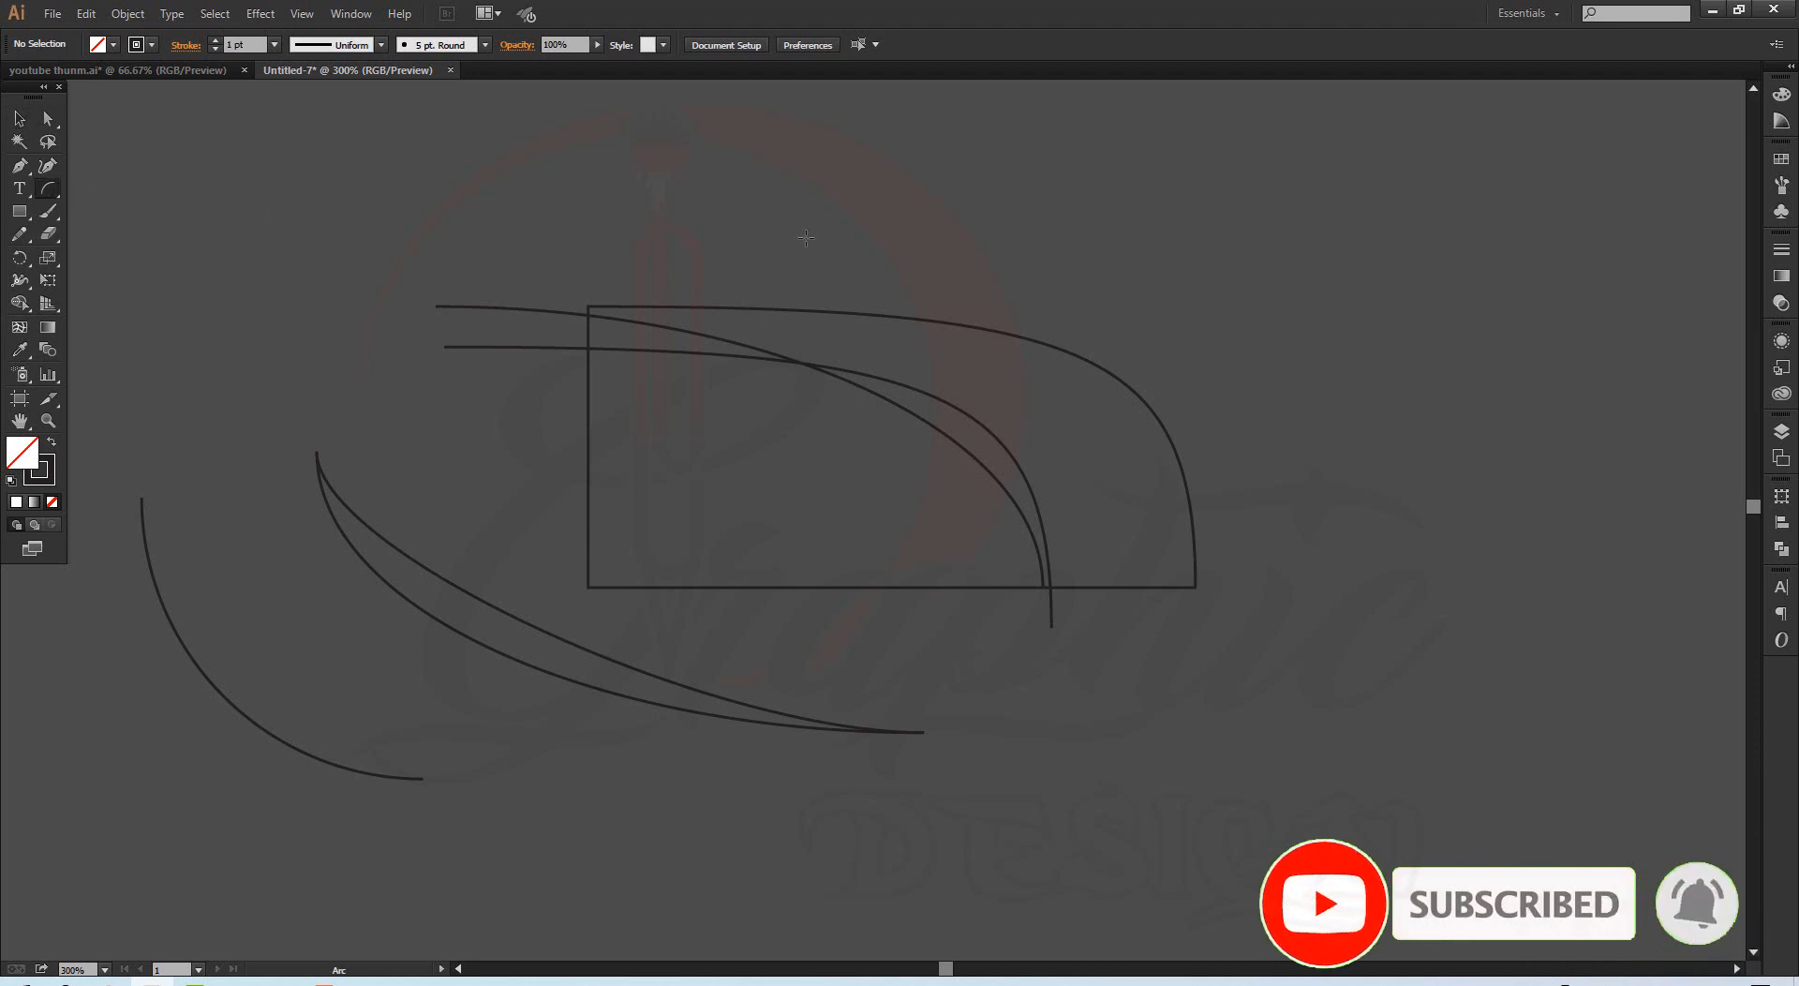
click(1259, 319)
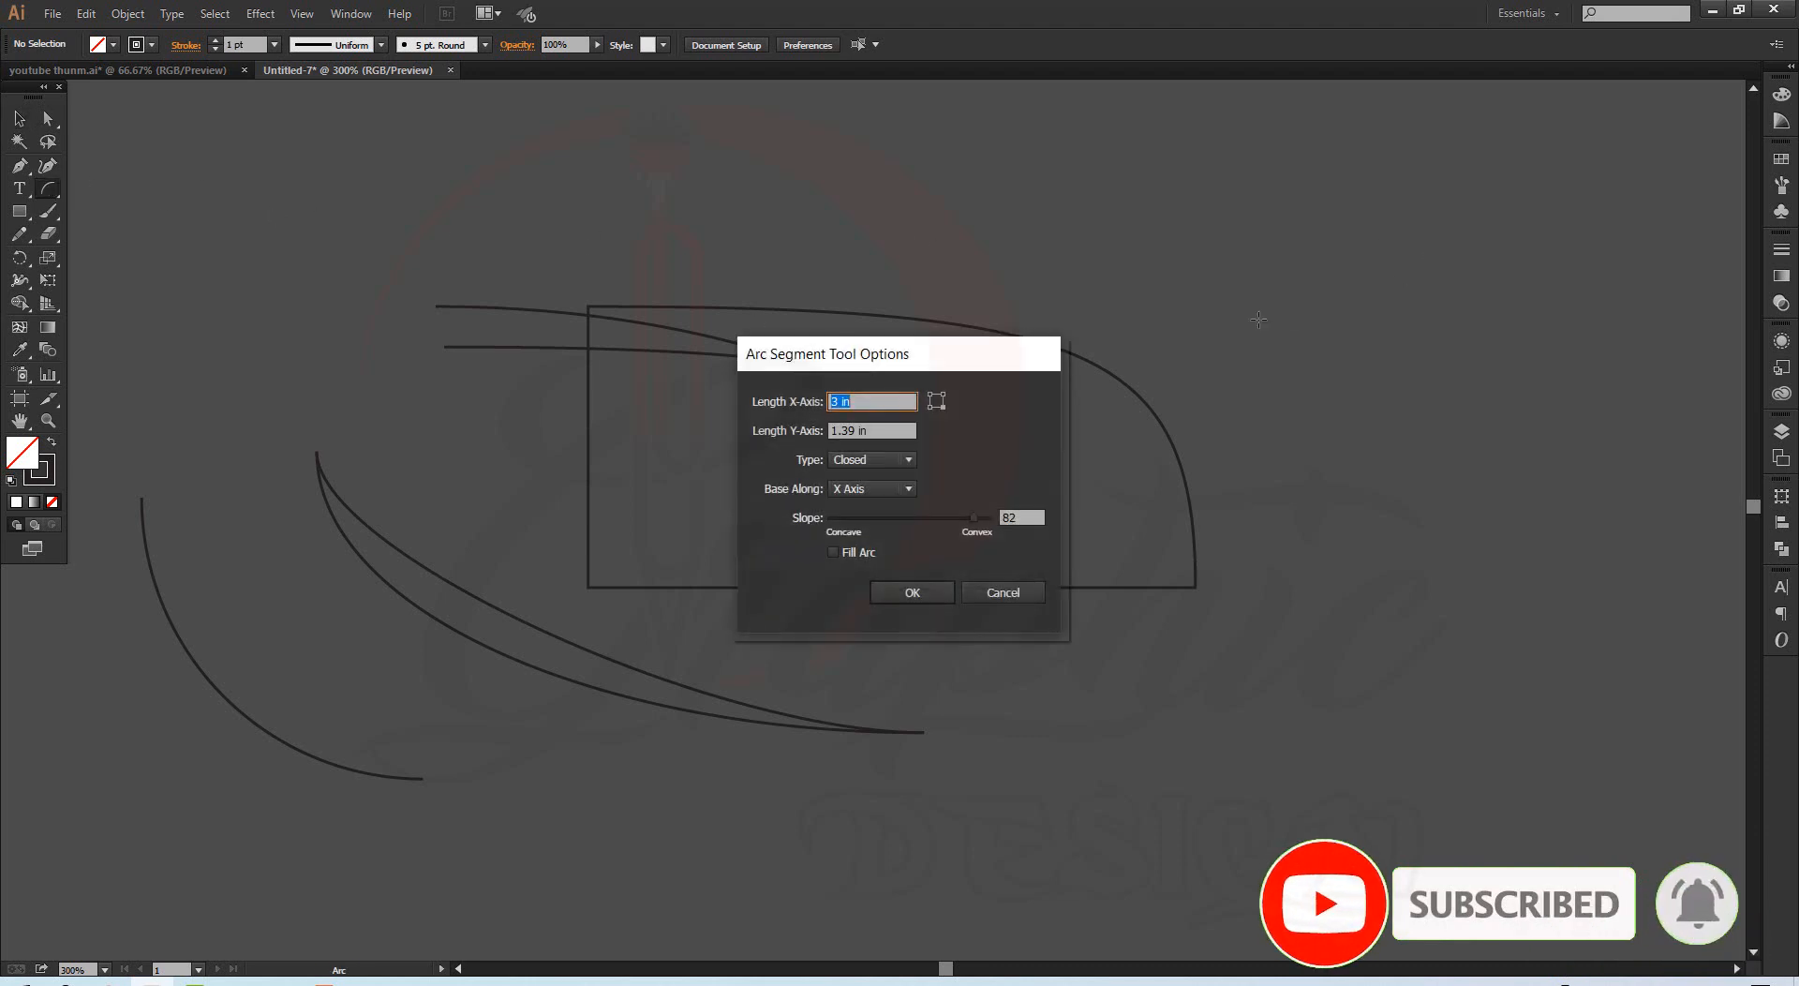
click(909, 460)
click(898, 484)
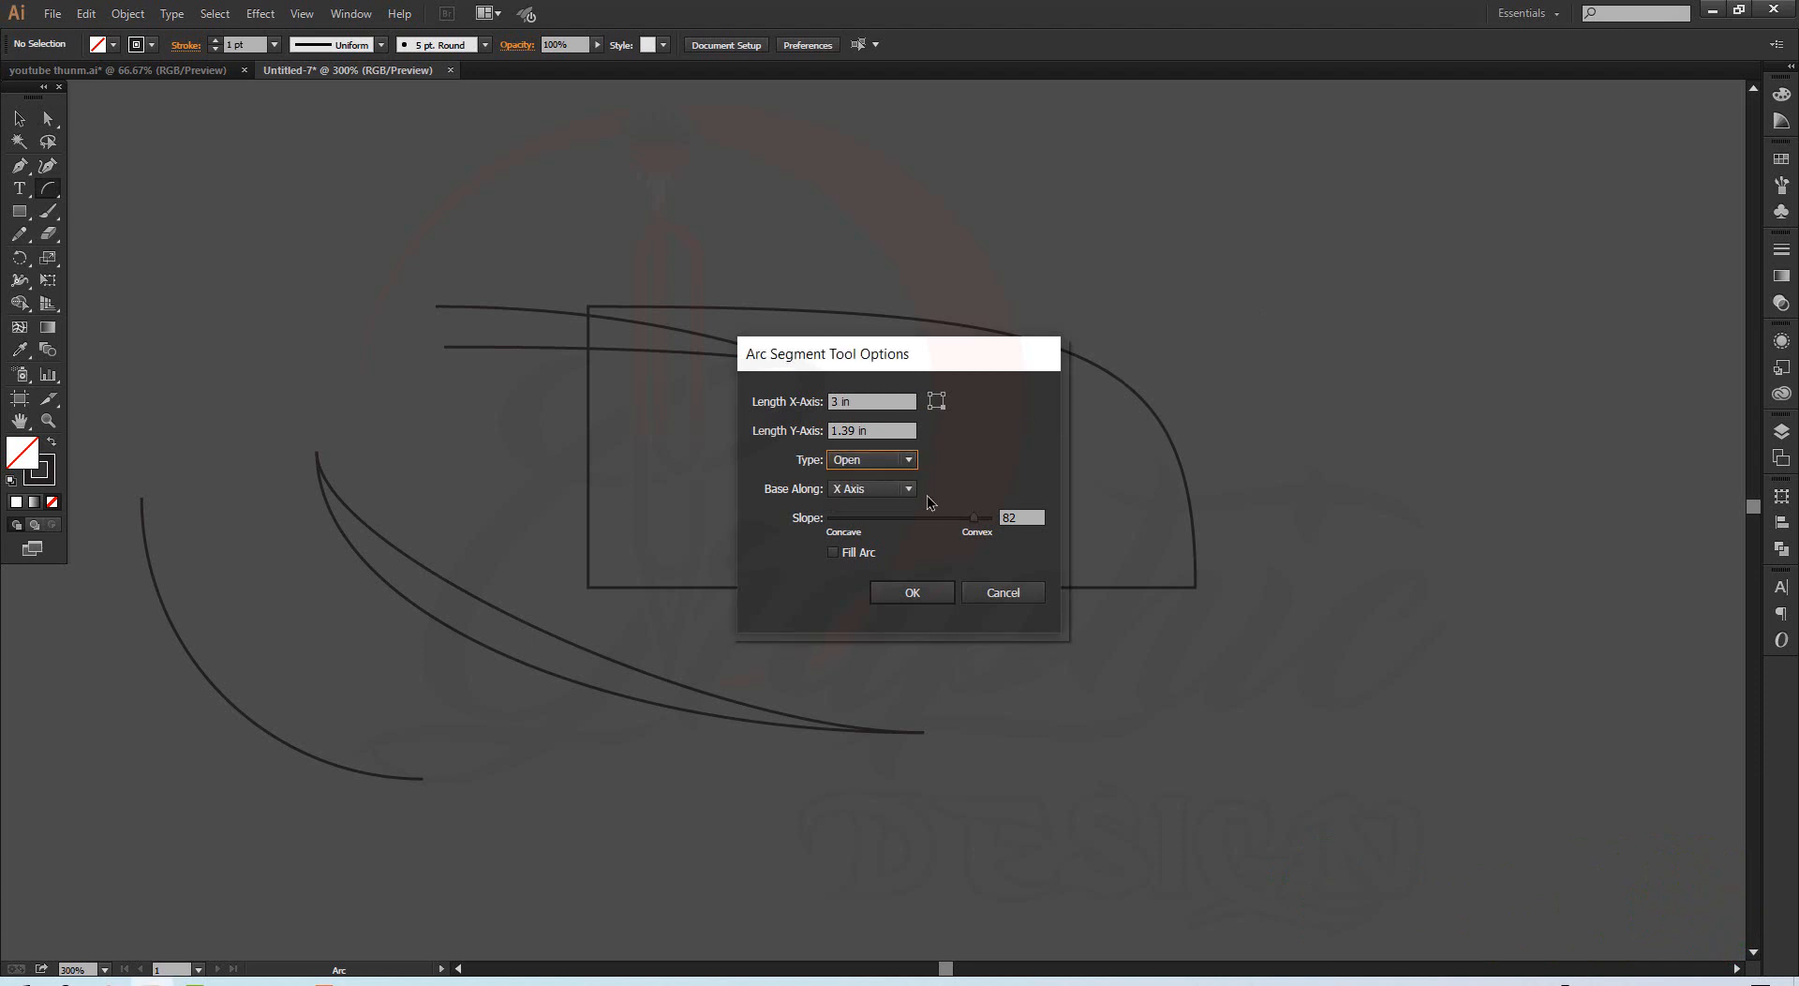
click(911, 488)
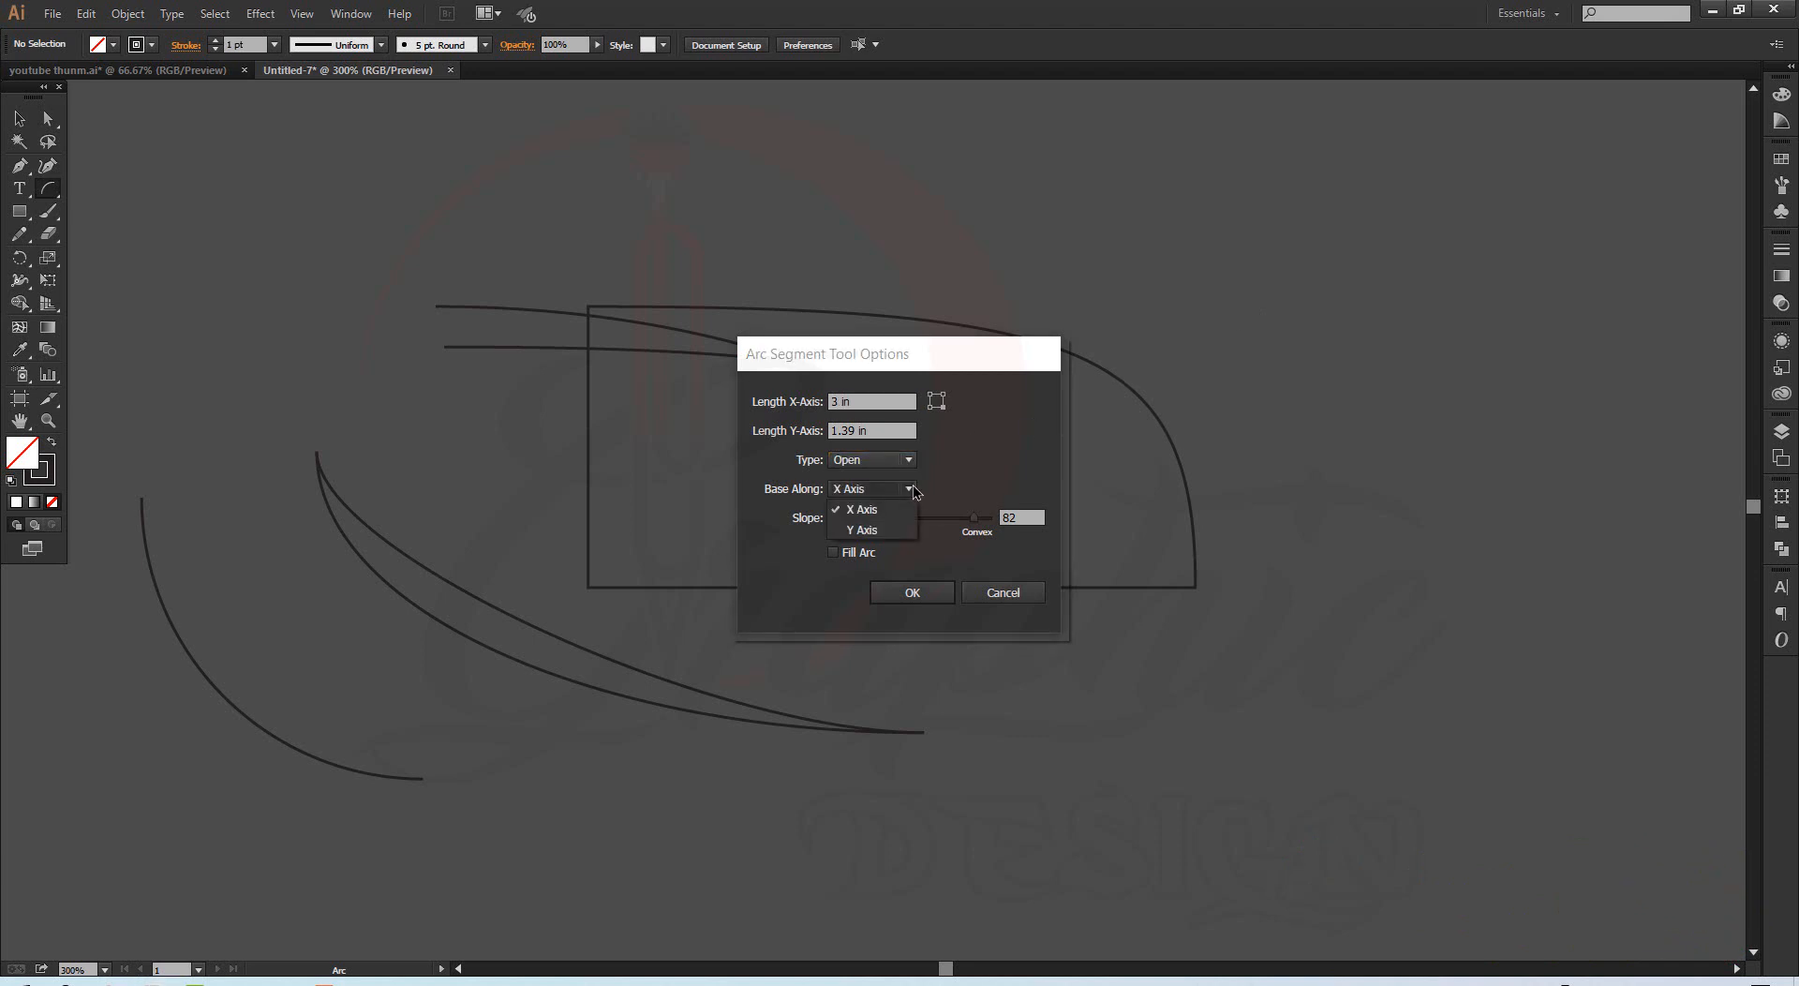
click(1128, 319)
click(833, 553)
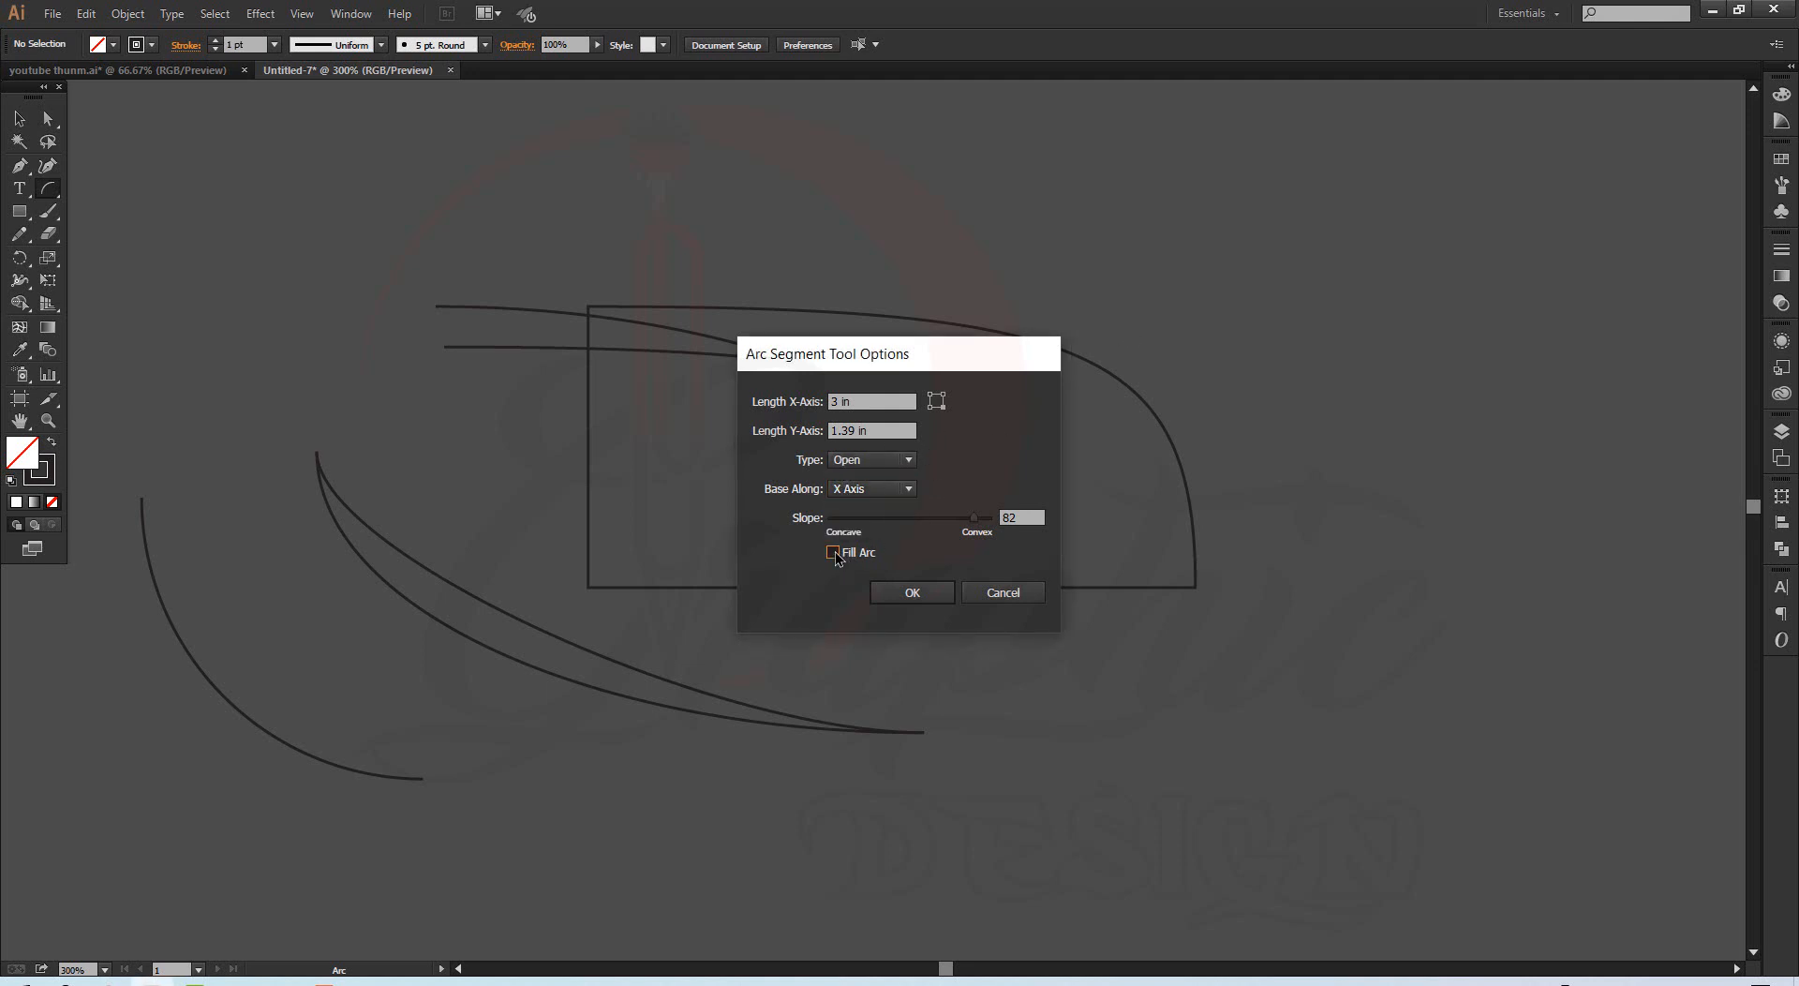
click(912, 592)
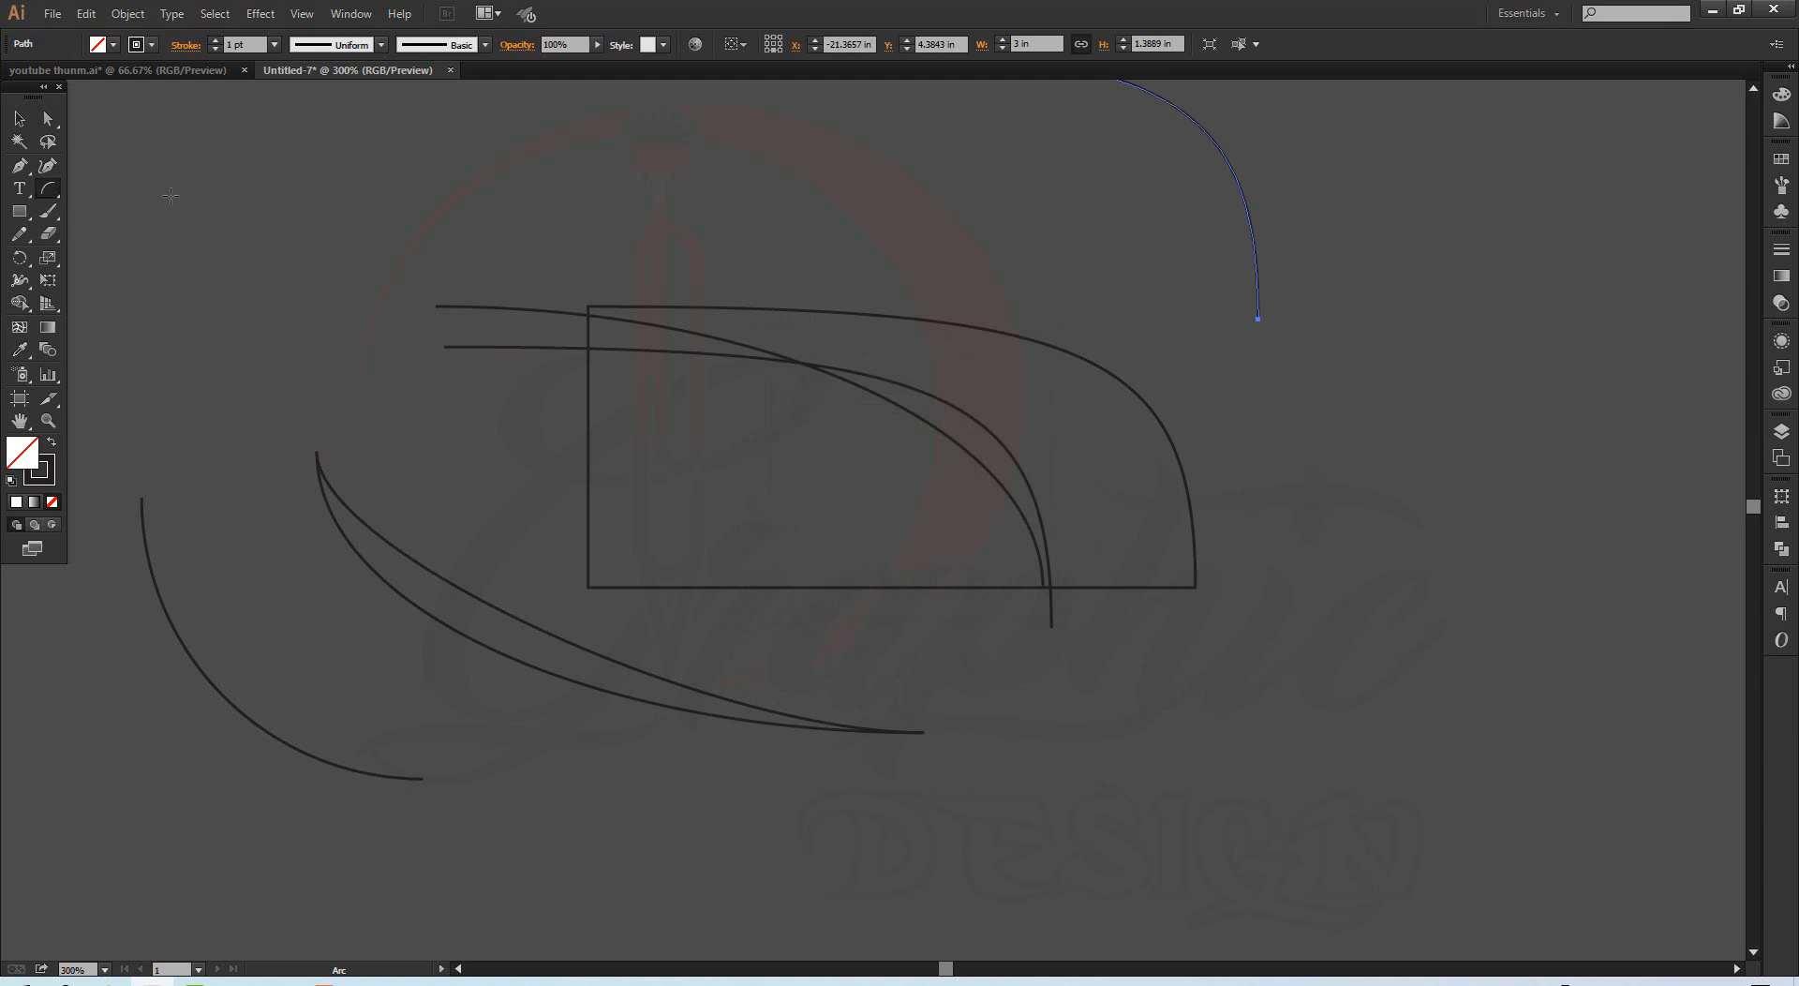
key(v)
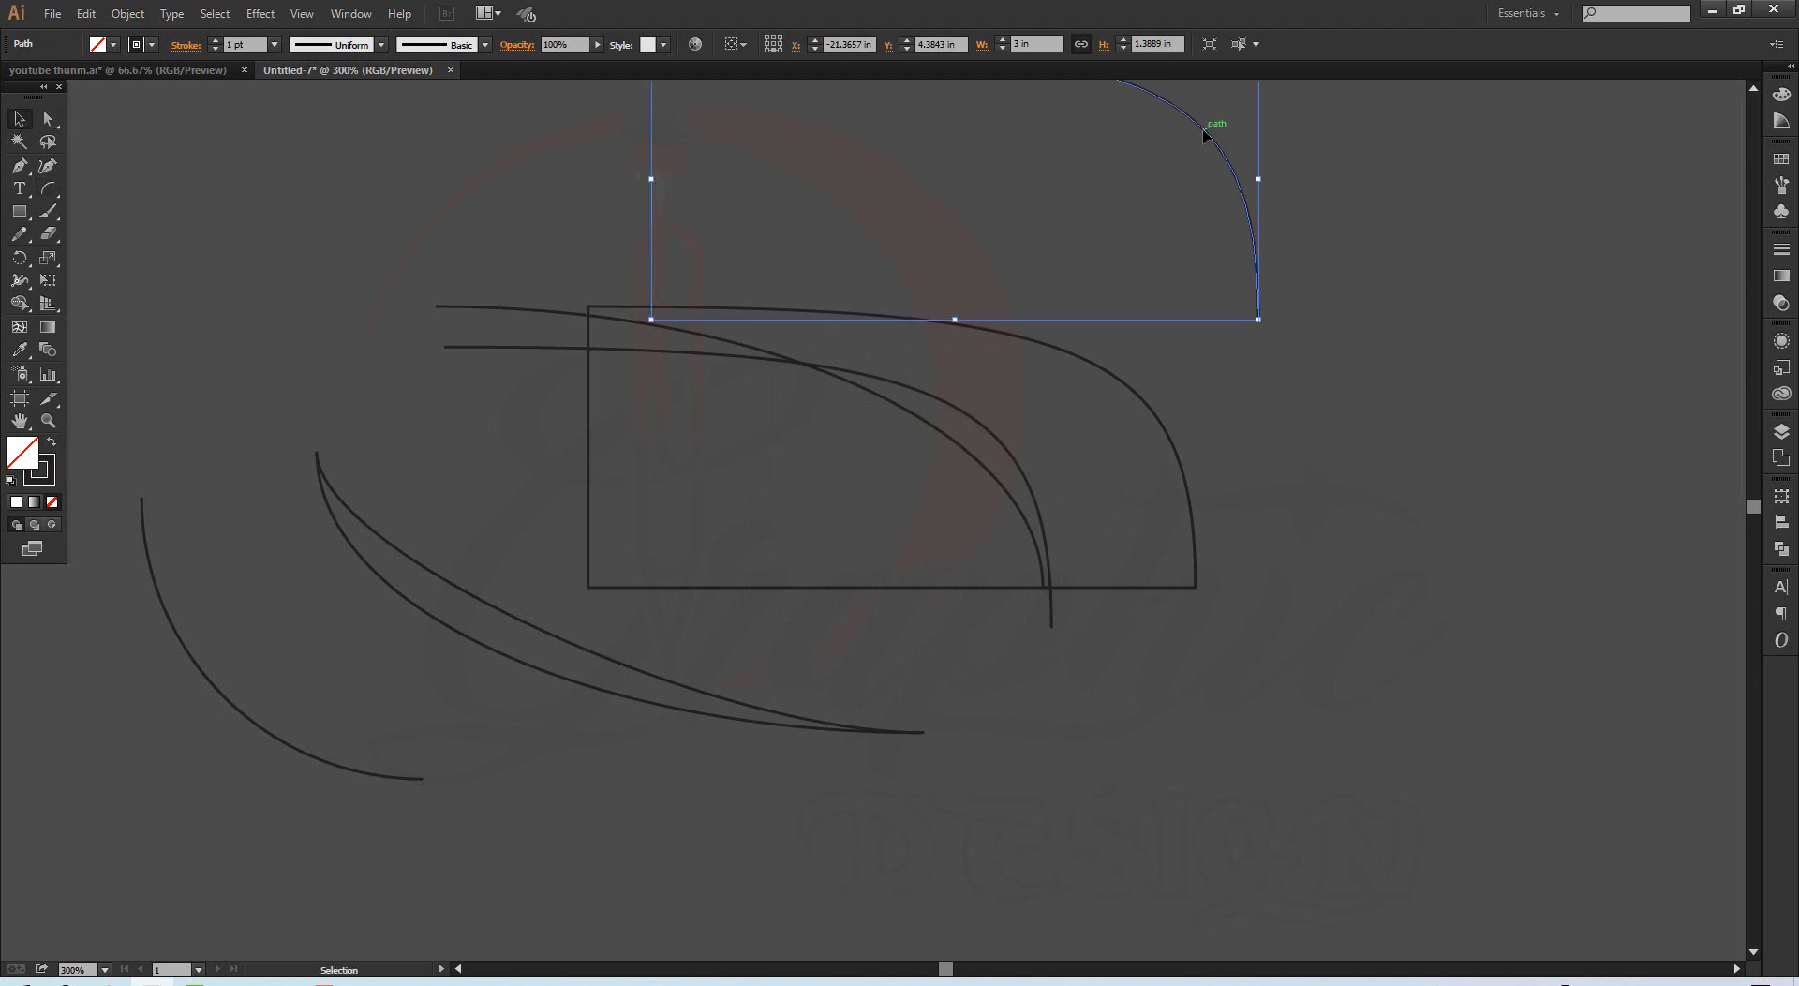
drag(1206, 121, 1218, 401)
click(1364, 429)
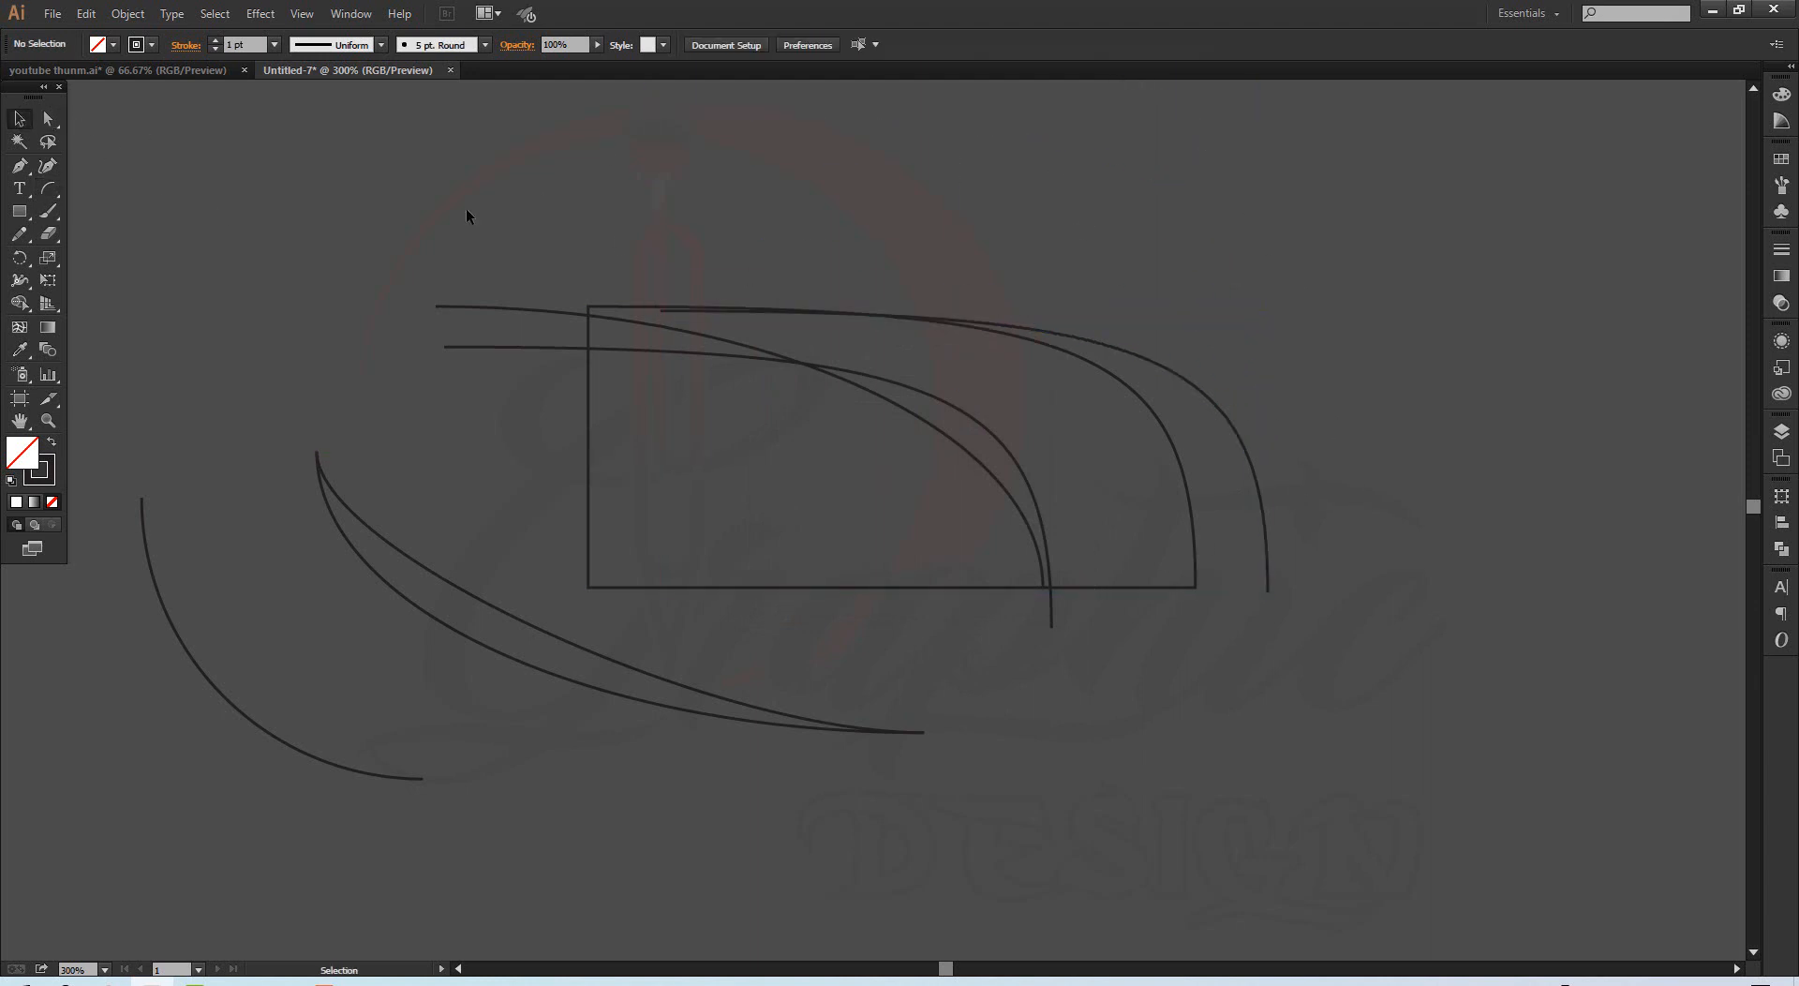
Step: Delete all the arcs and draw a freehand arc about 1.8 in wide and 2.15 in high
drag(114, 211, 1171, 851)
key(Delete)
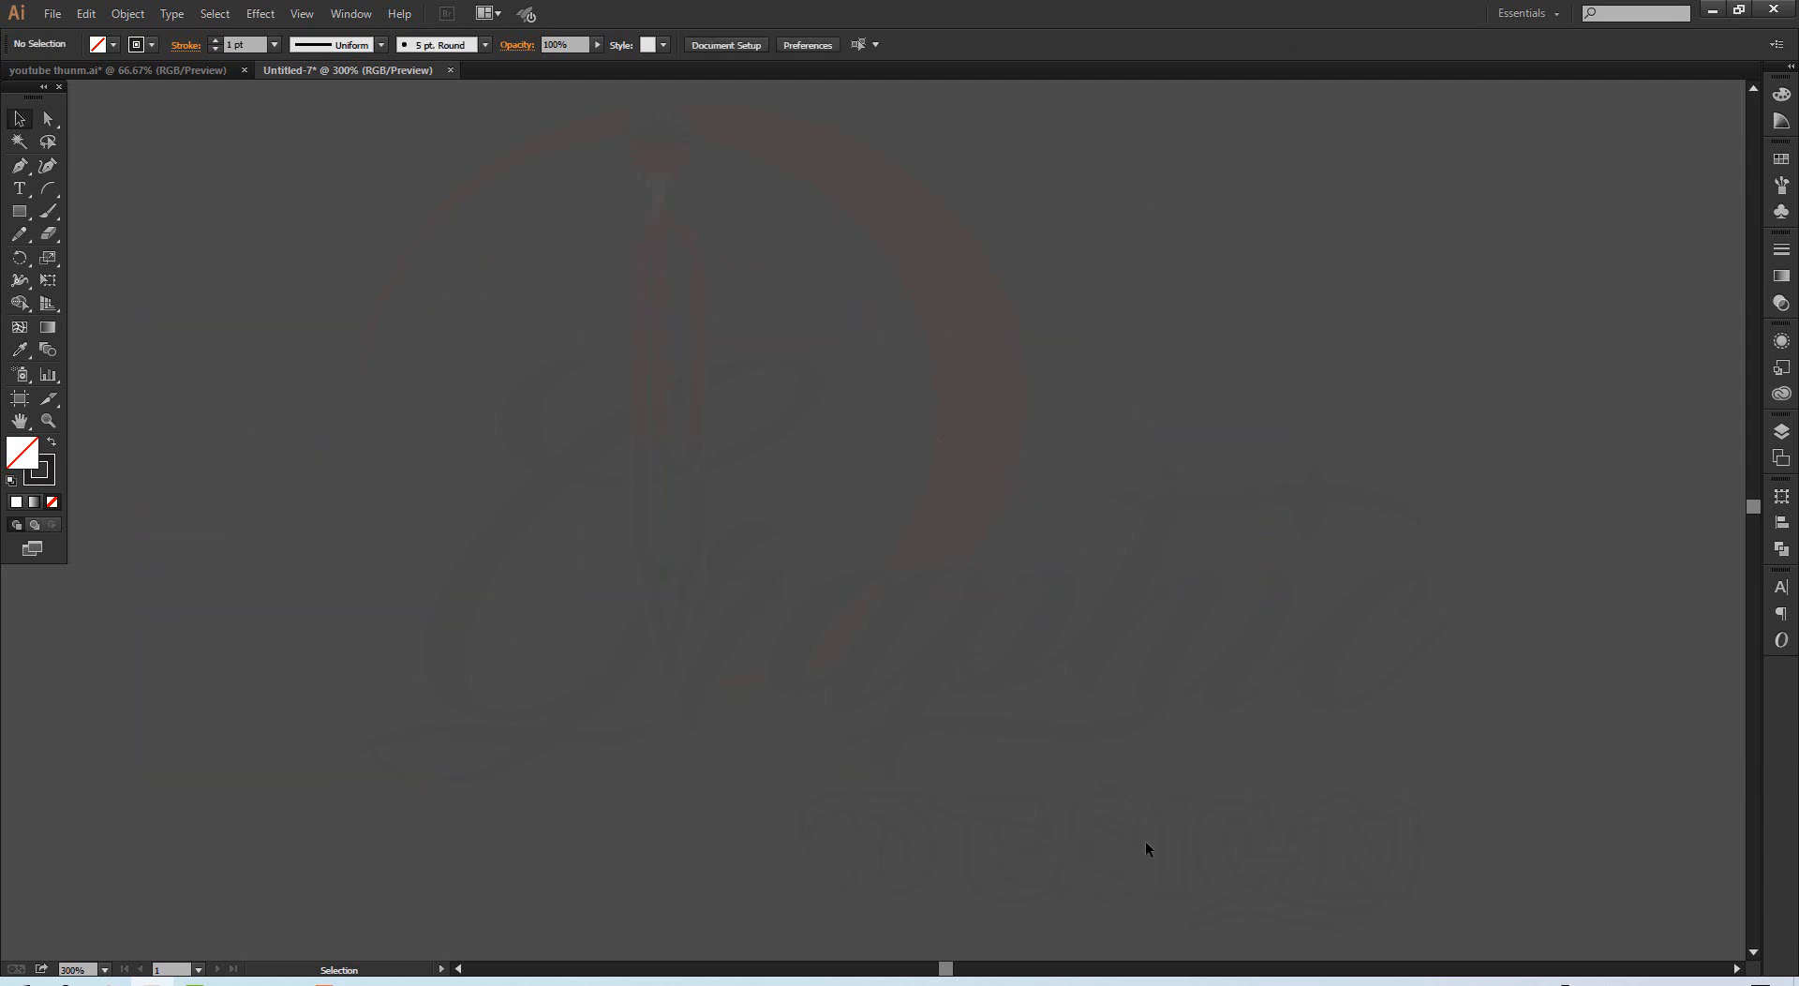
click(49, 188)
drag(507, 234, 873, 669)
Step: Draw an open 3 in by 2 in arc with a less convex slope and Fill Arc enabled beside the freehand arc
click(1117, 592)
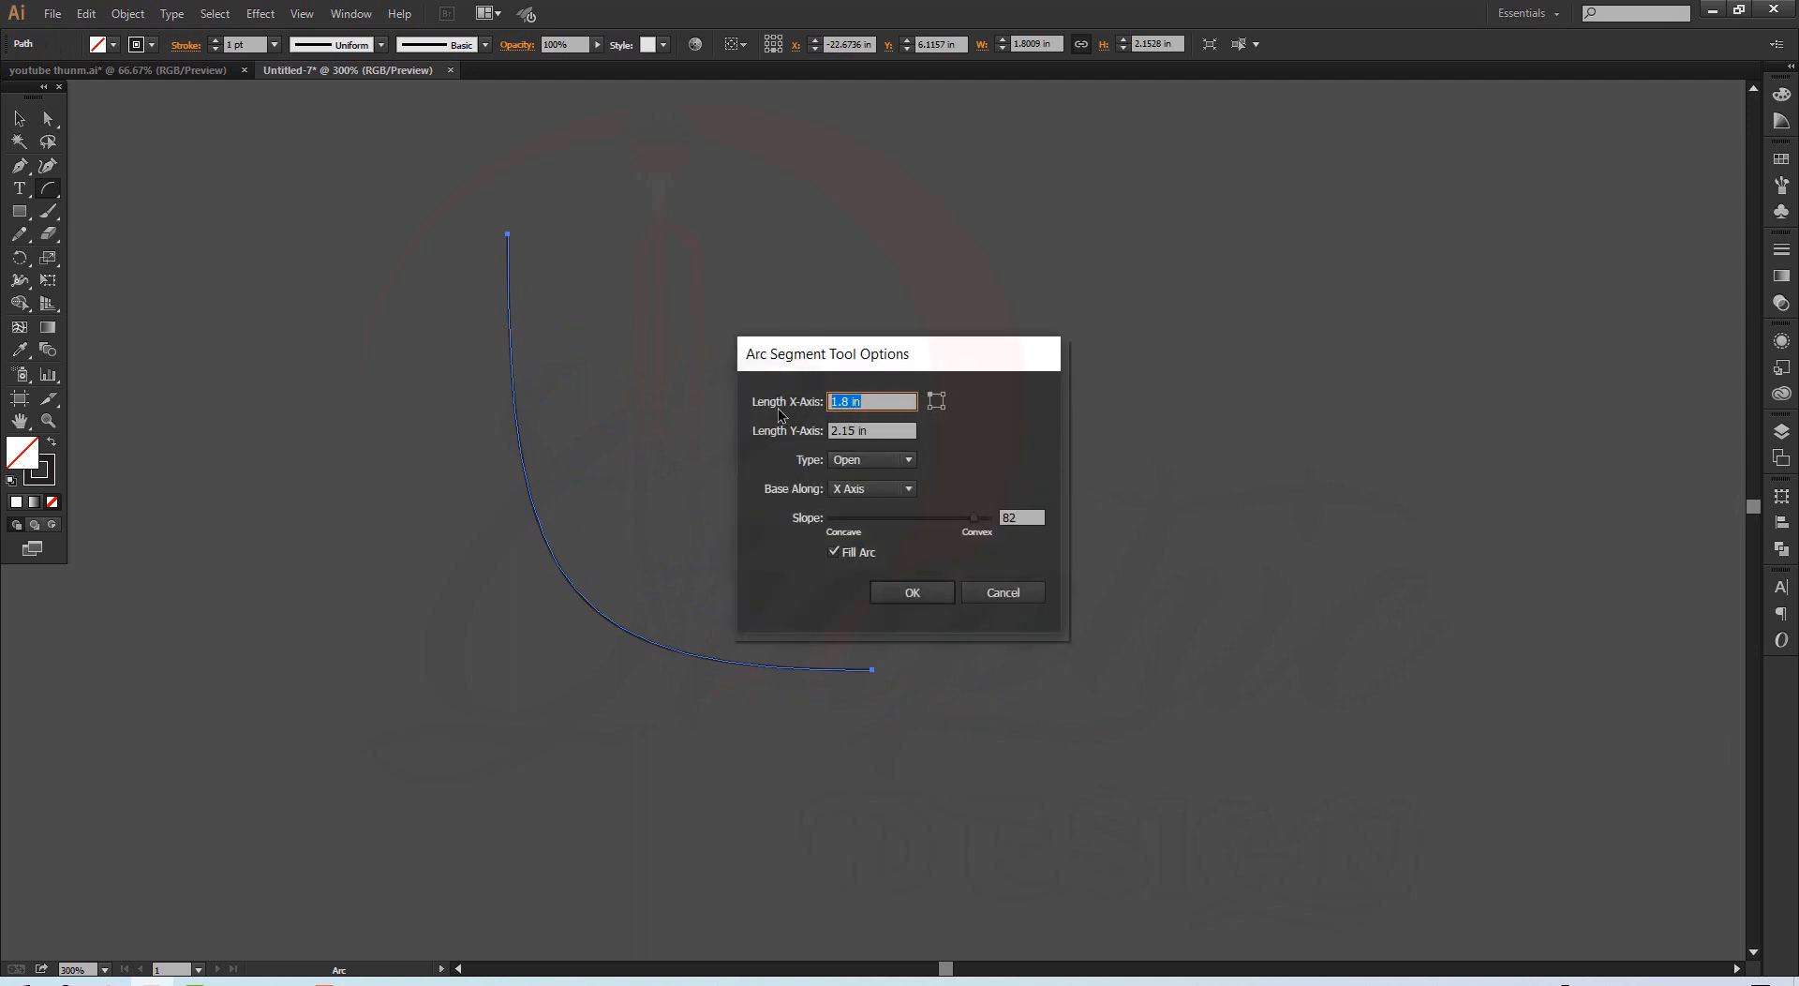
text(3)
key(Tab)
text(2)
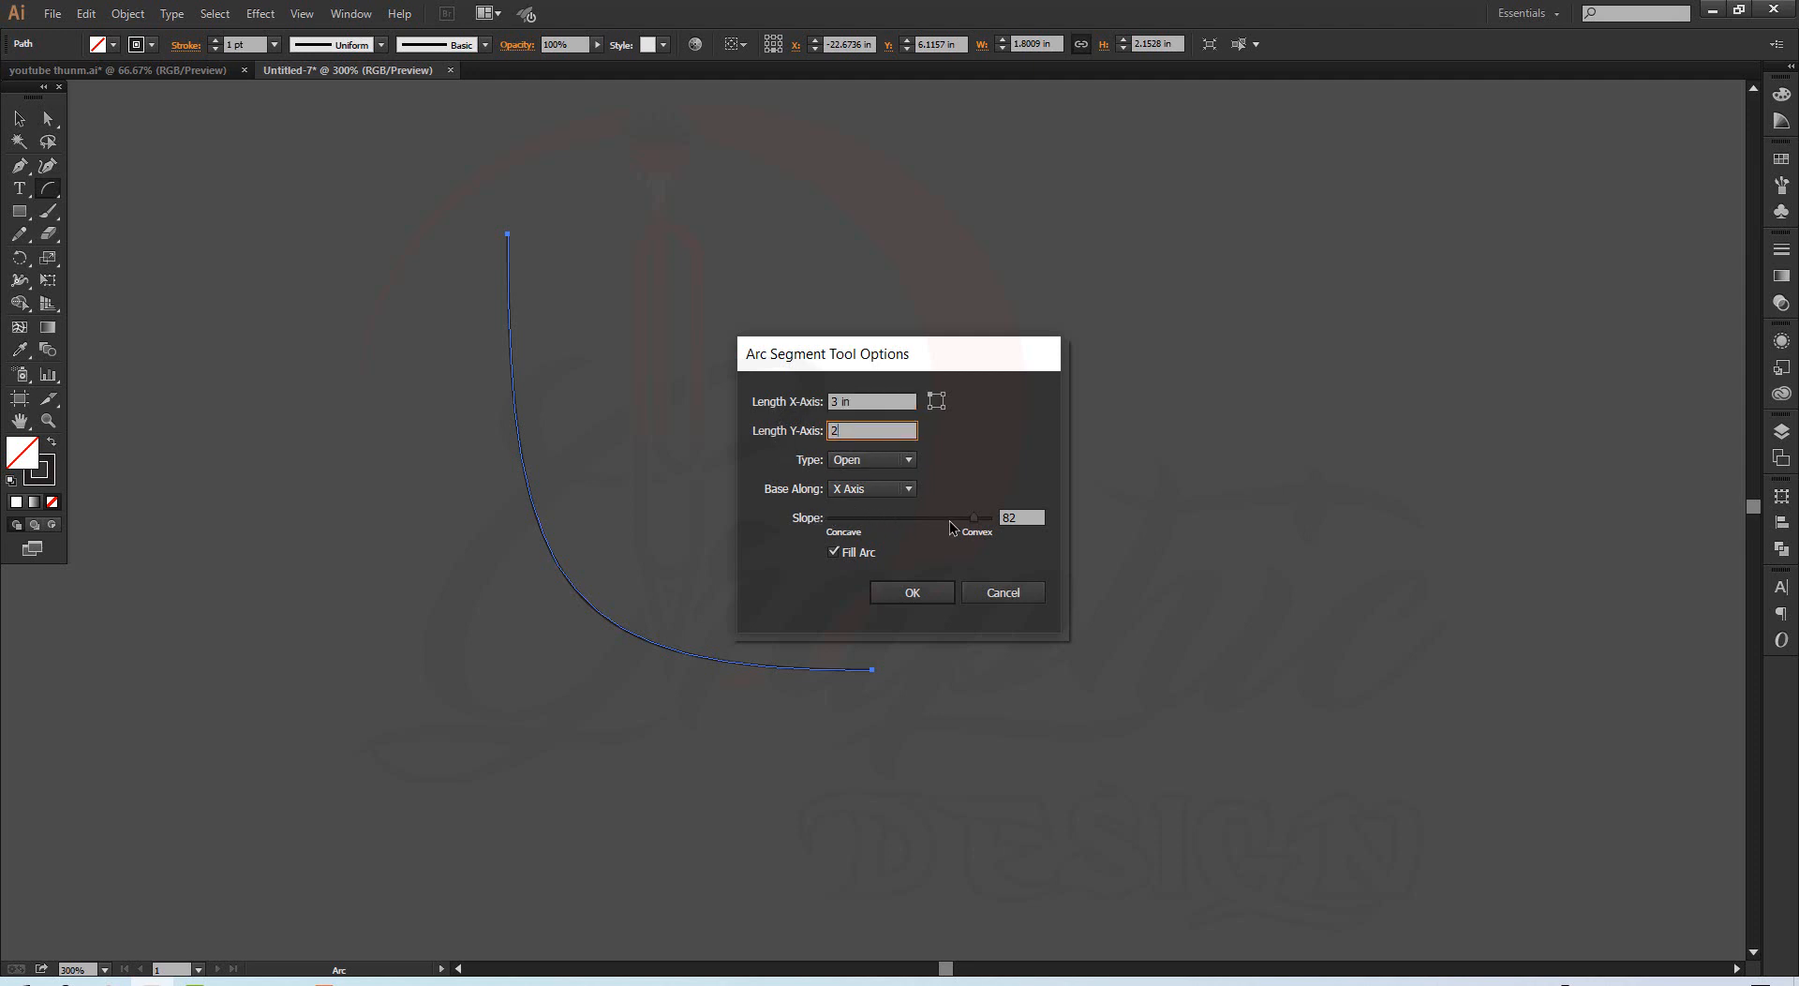
drag(975, 522, 951, 528)
drag(956, 528, 958, 530)
click(912, 592)
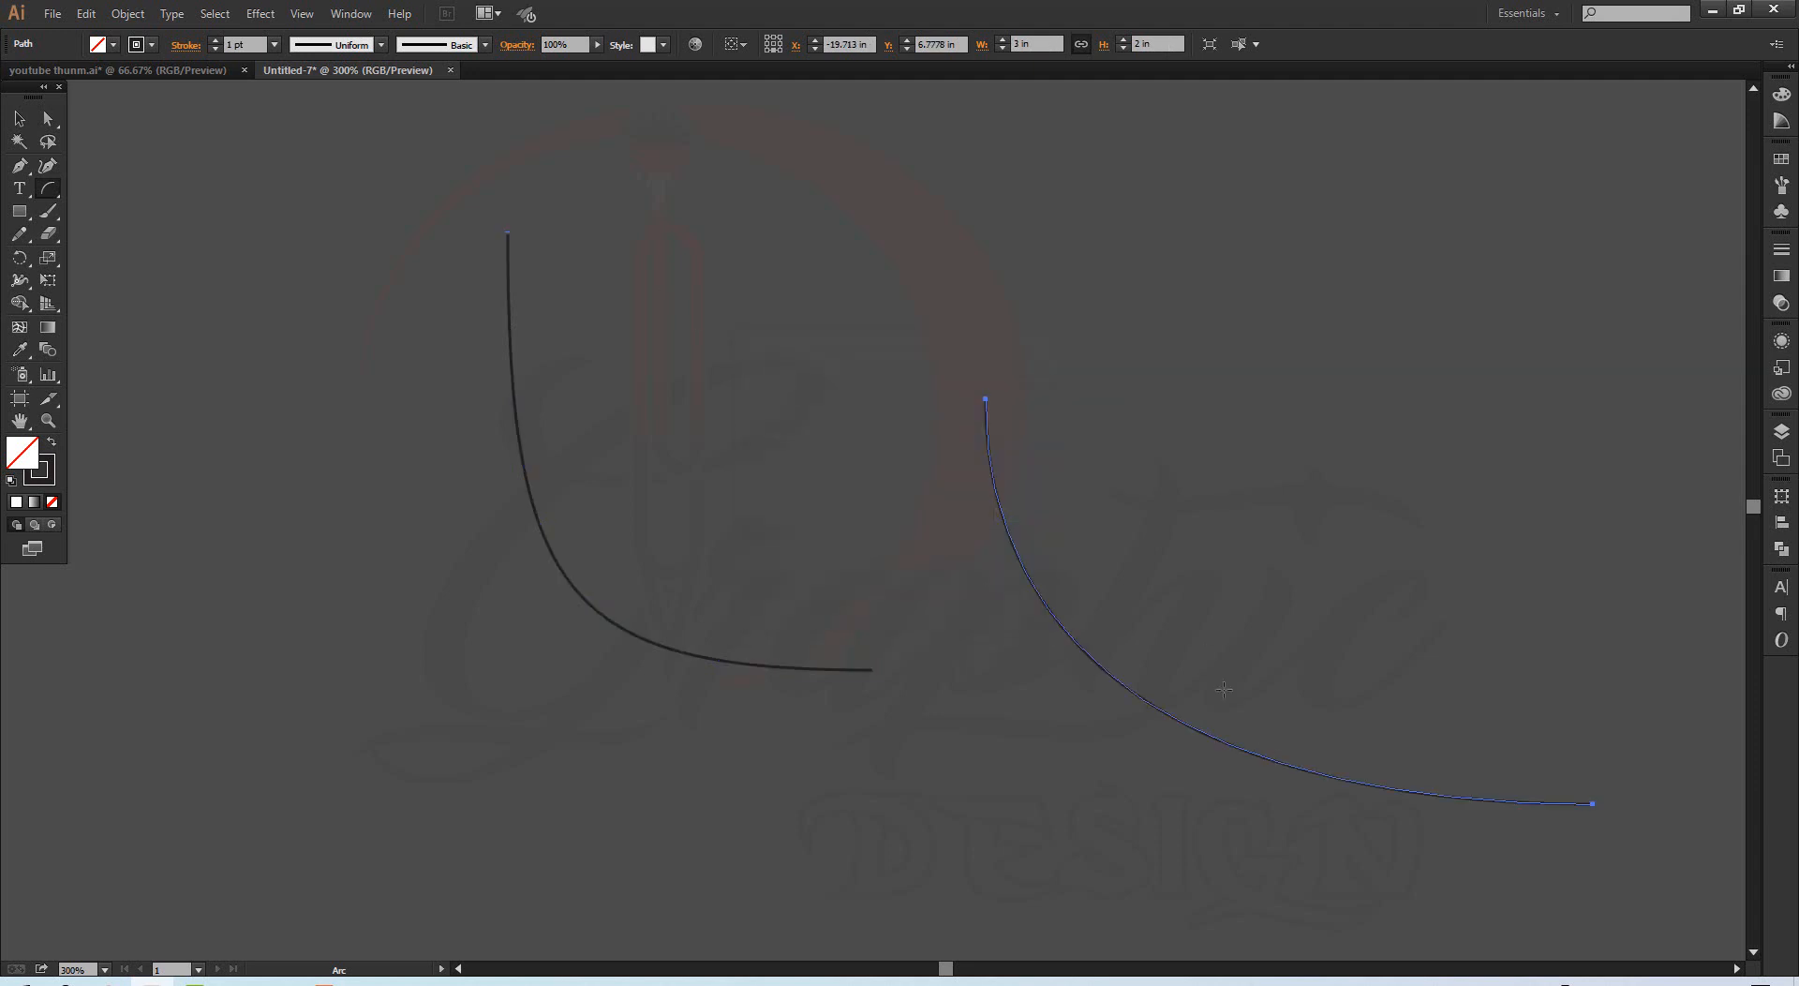
Step: Move the 3 in by 2 in arc up and closer to the freehand arc
click(18, 118)
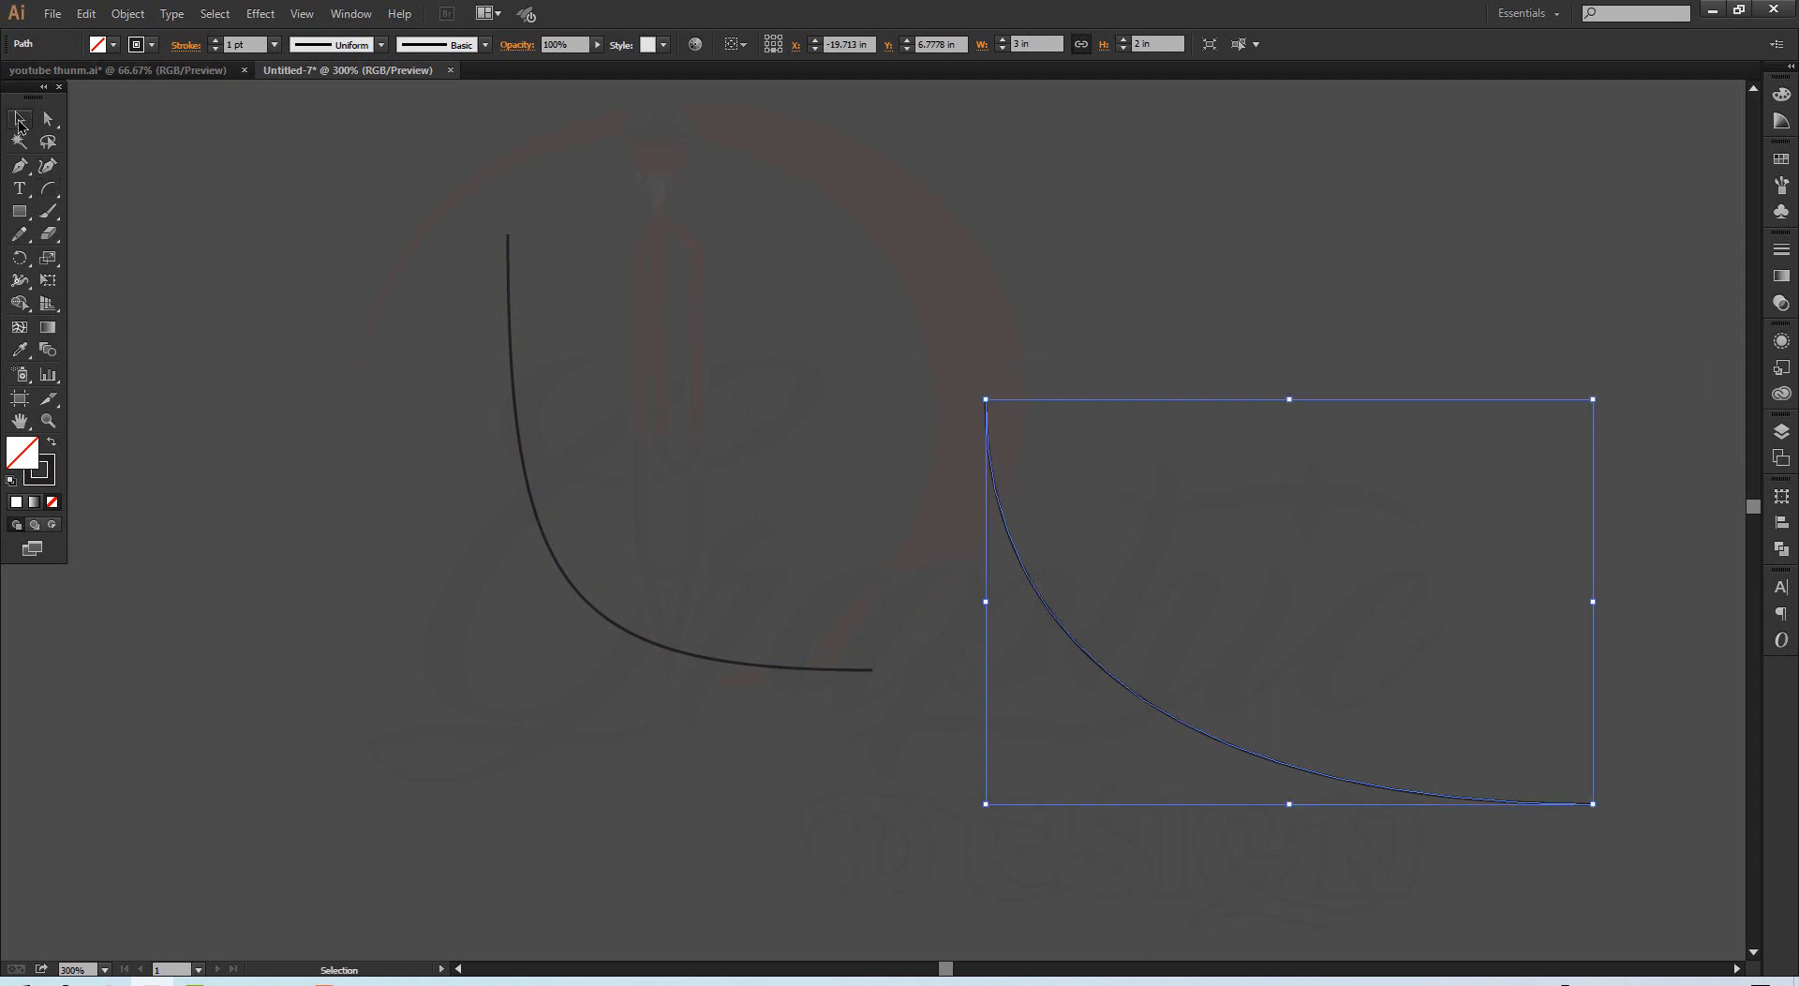
click(587, 161)
drag(1019, 563, 737, 391)
Step: Create a copy of the 3 in arc rotated 45° and rotate that copy back onto the original
right_click(735, 398)
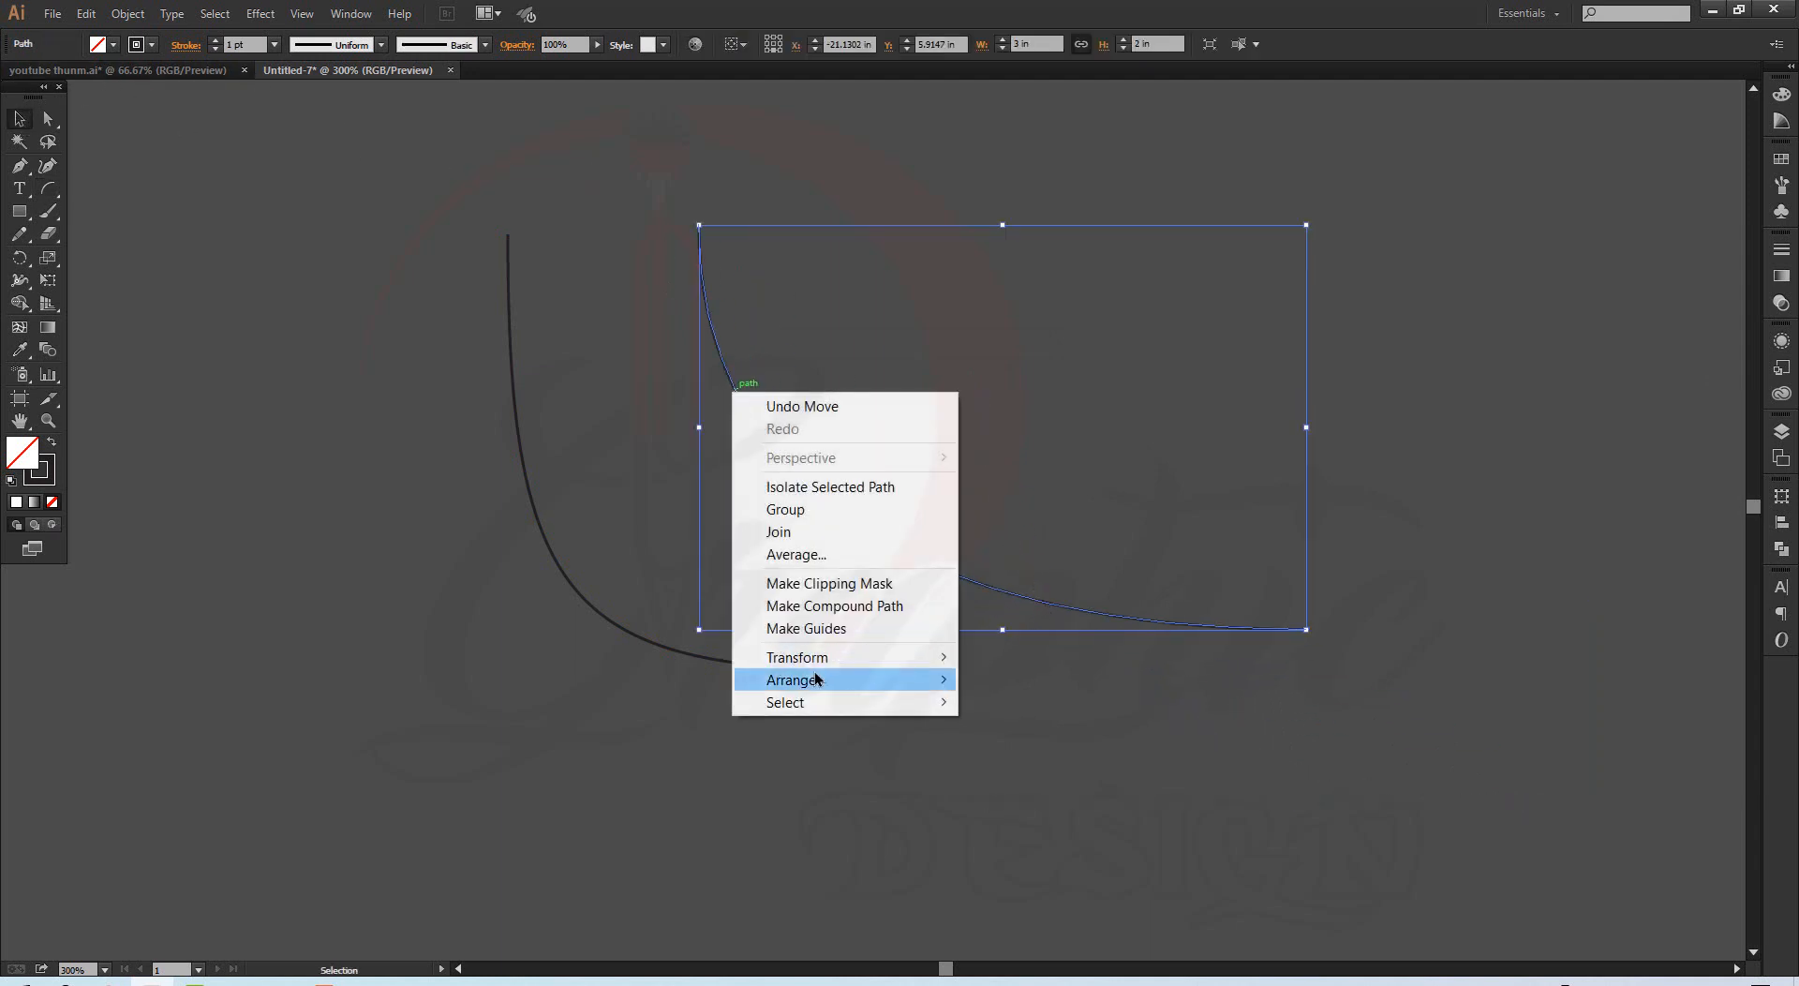
mouse_move(825, 656)
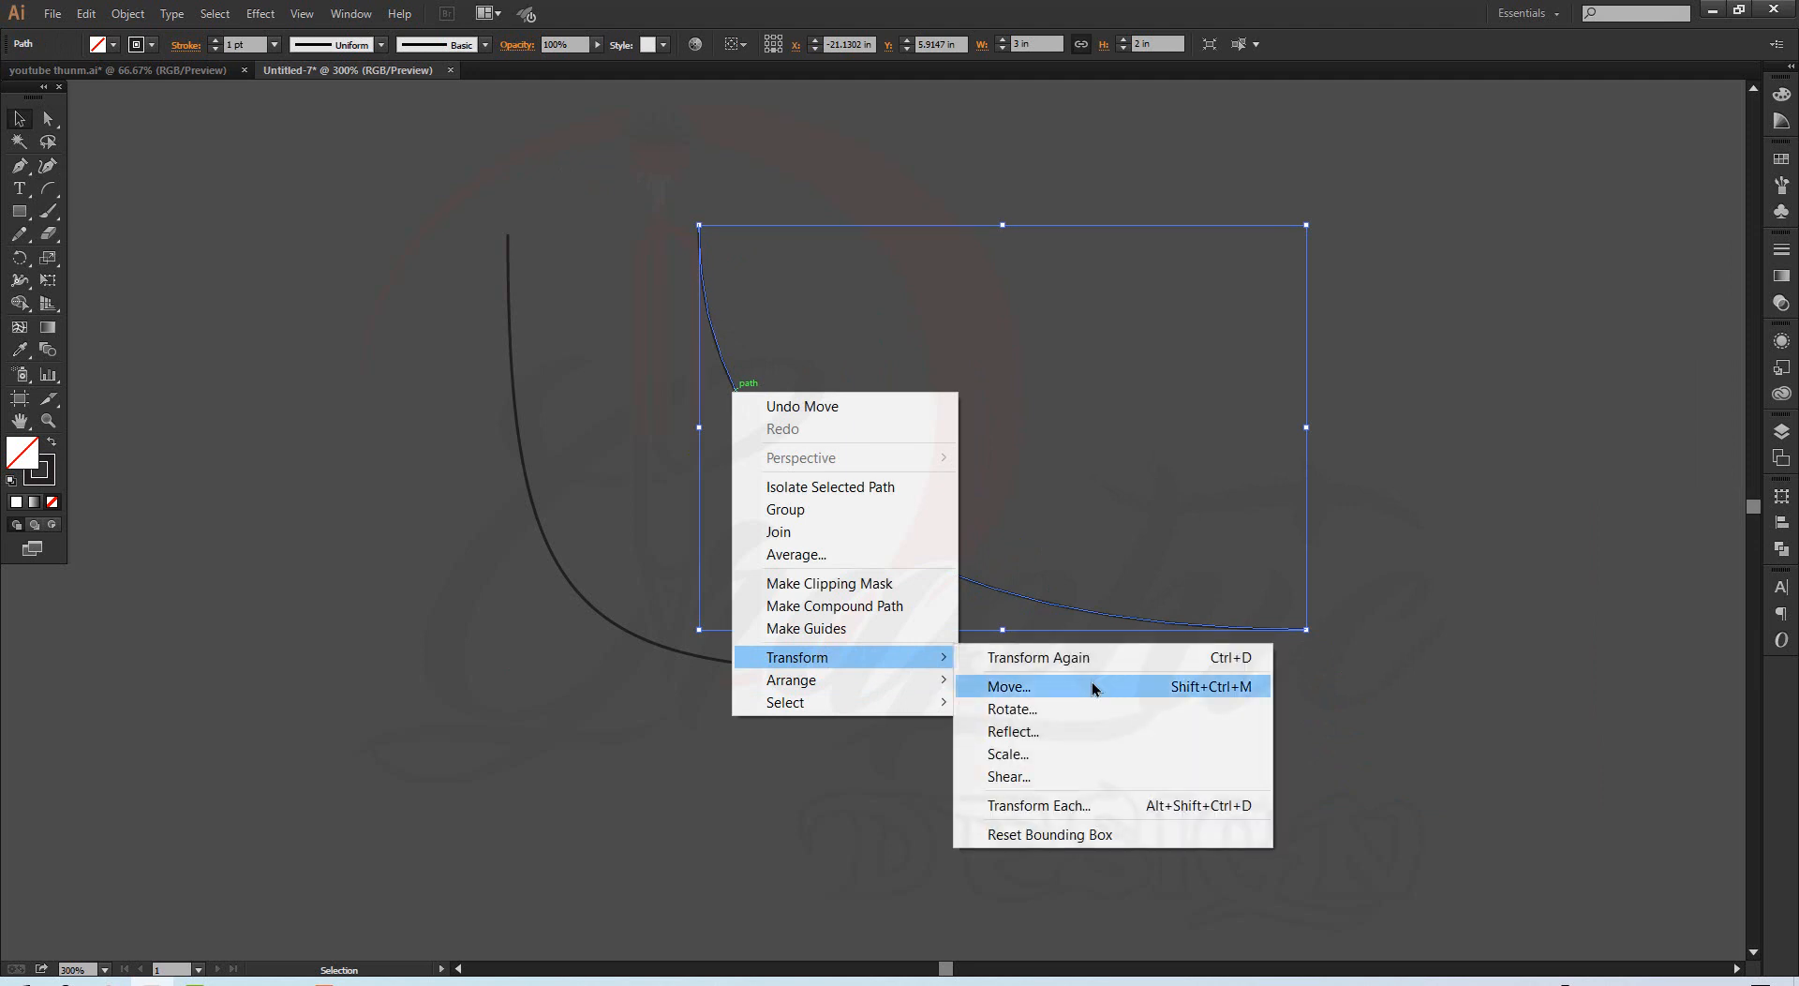
click(1033, 710)
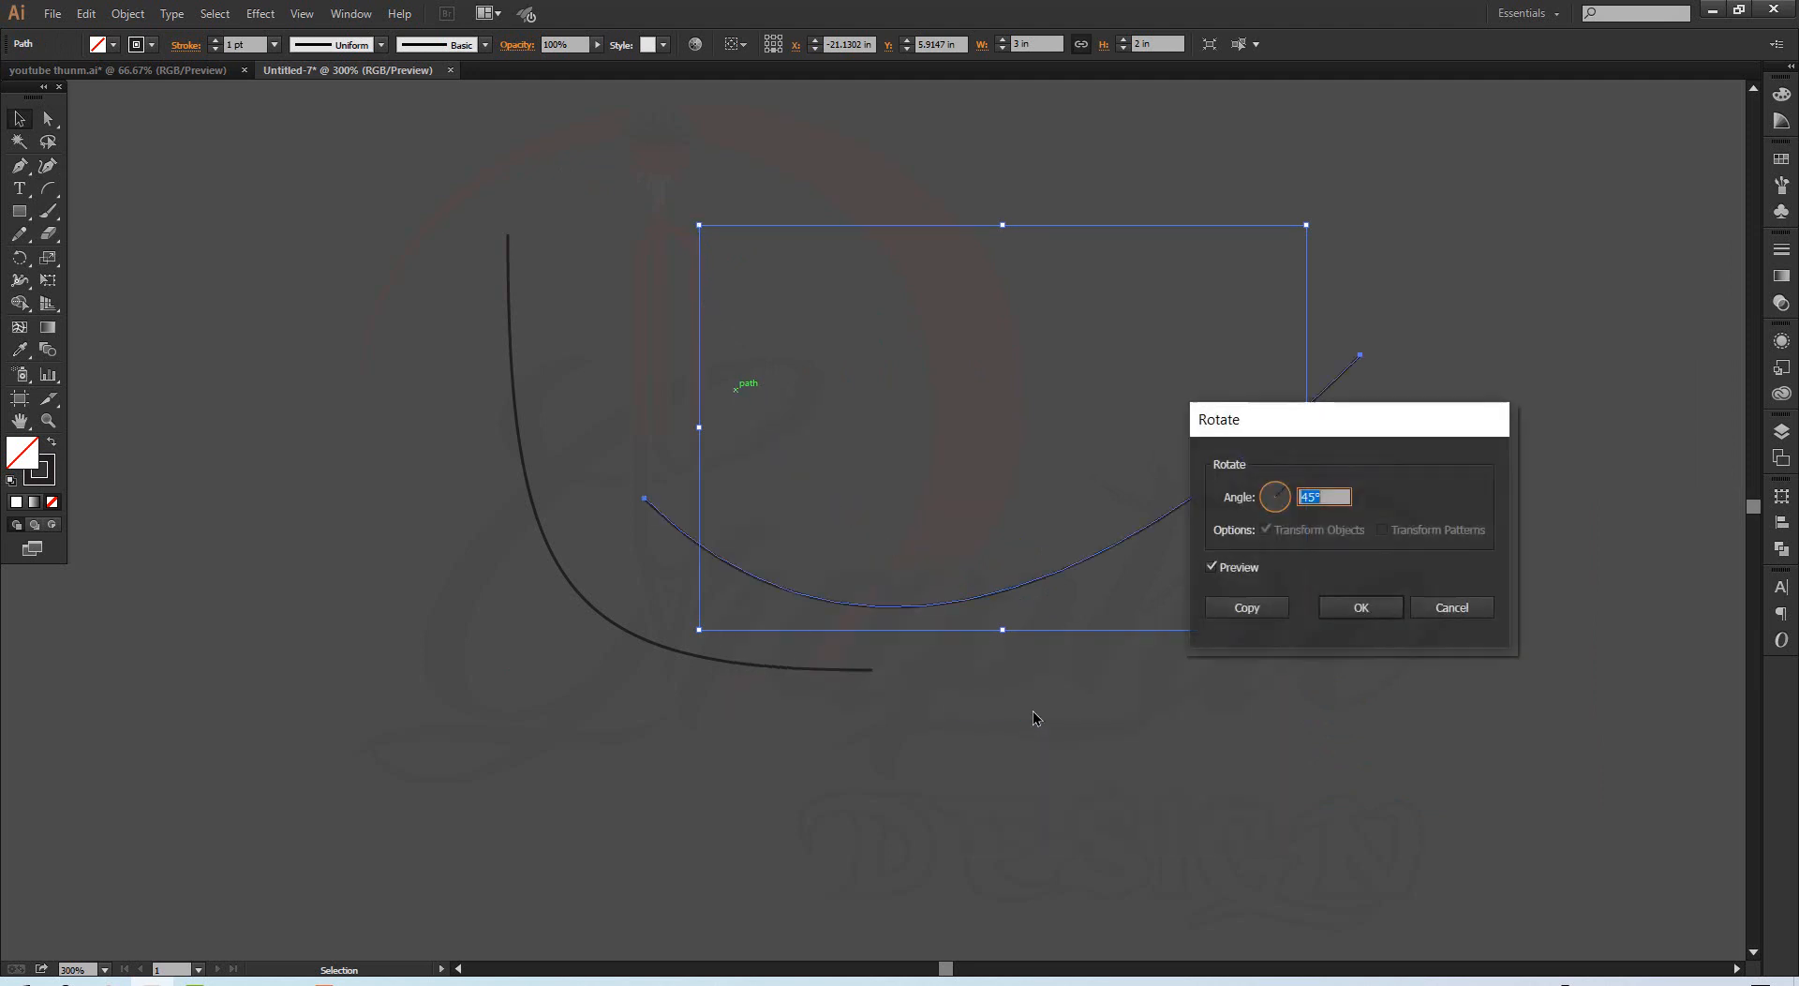
click(1239, 605)
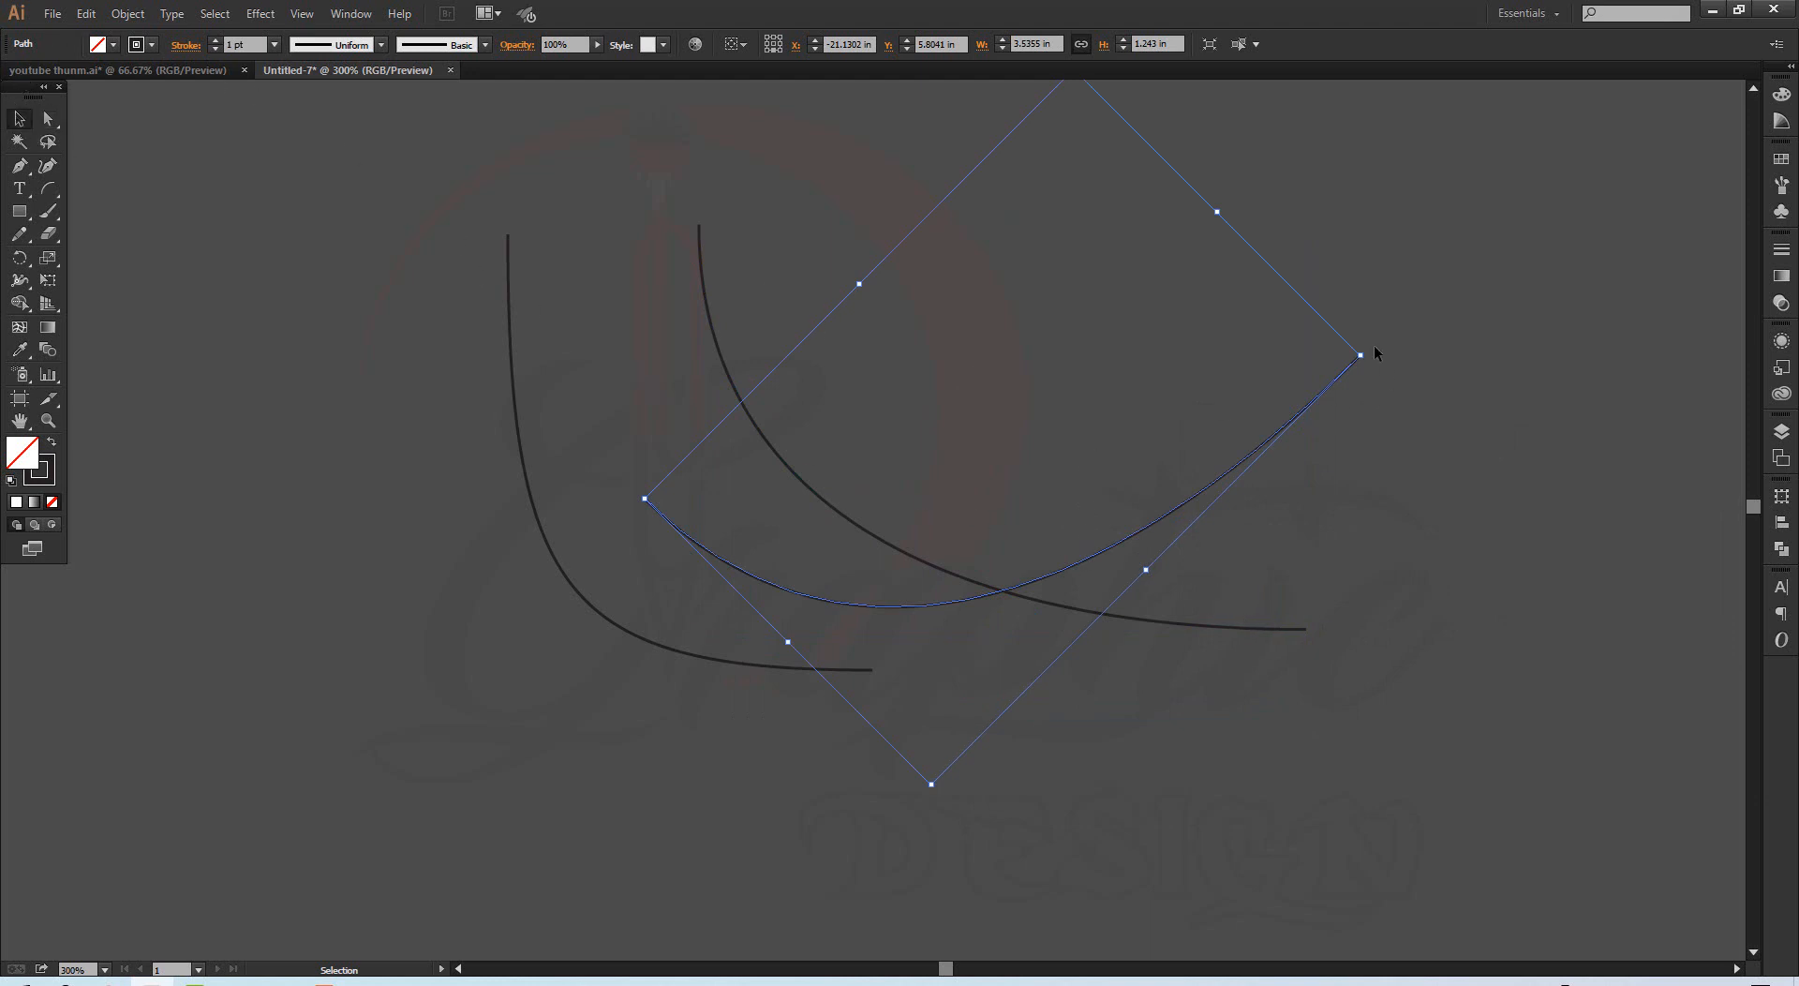
drag(1367, 357, 1376, 686)
Step: Reflect the copied arc across the horizontal axis
right_click(906, 554)
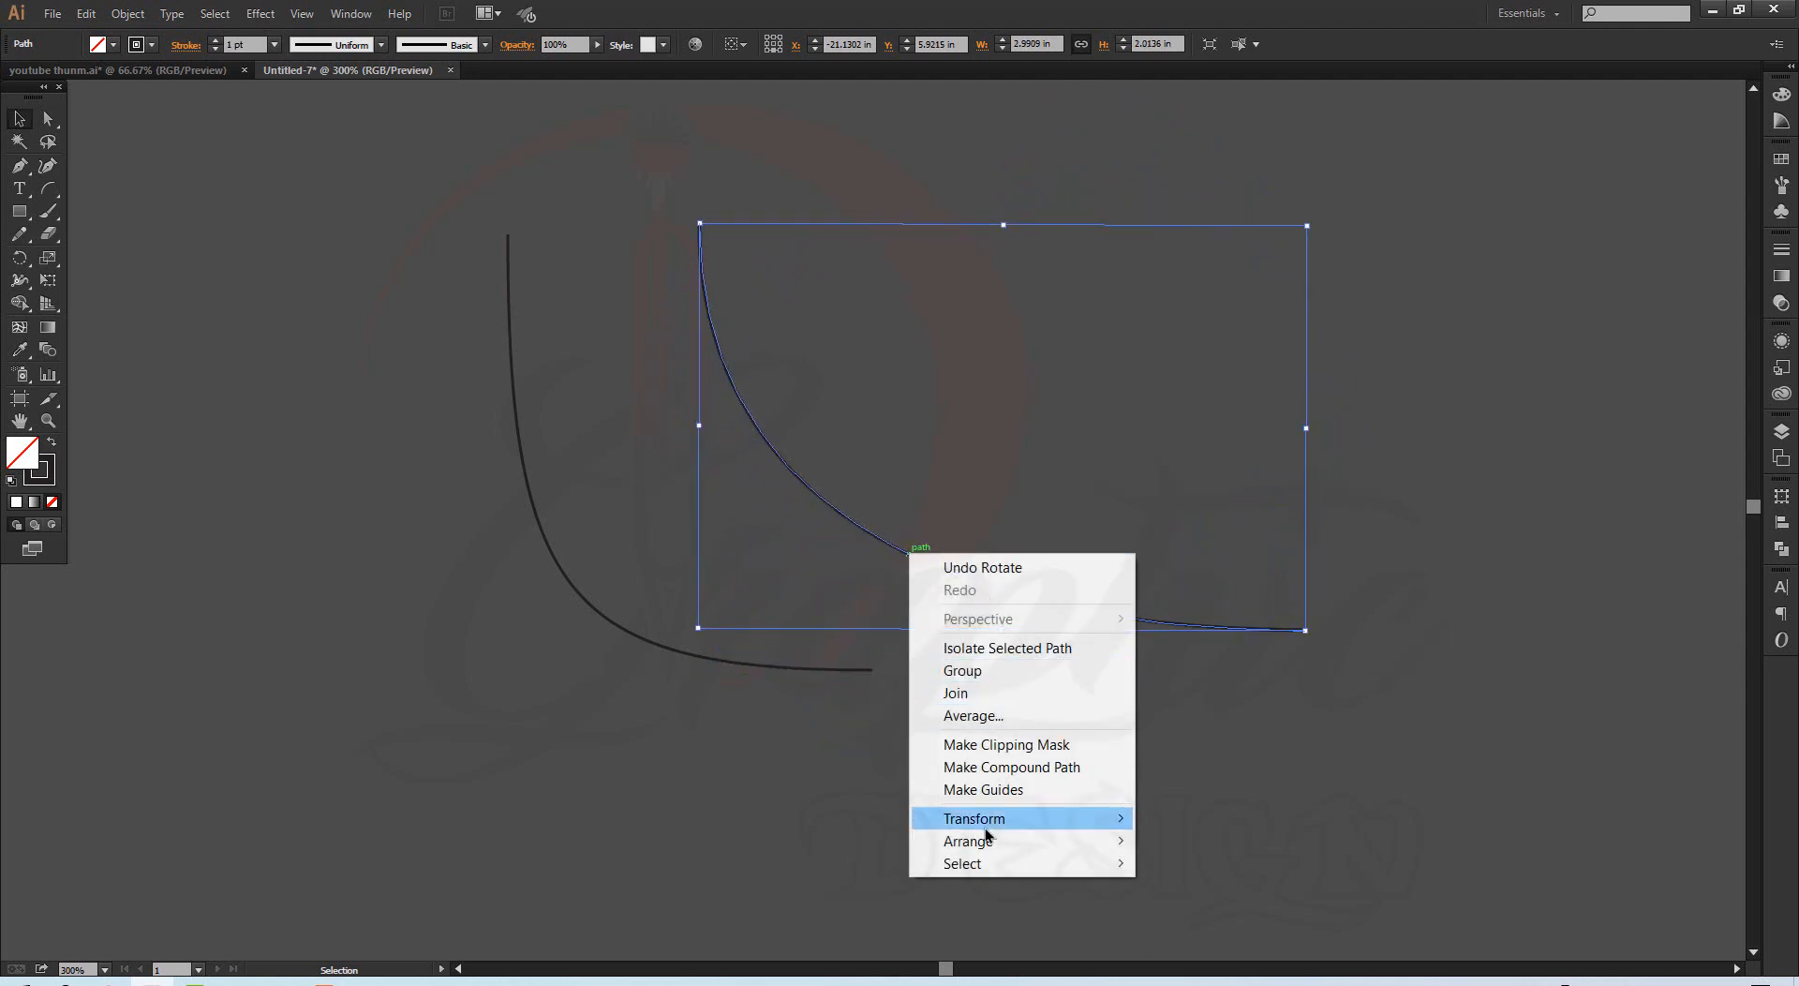
mouse_move(988, 824)
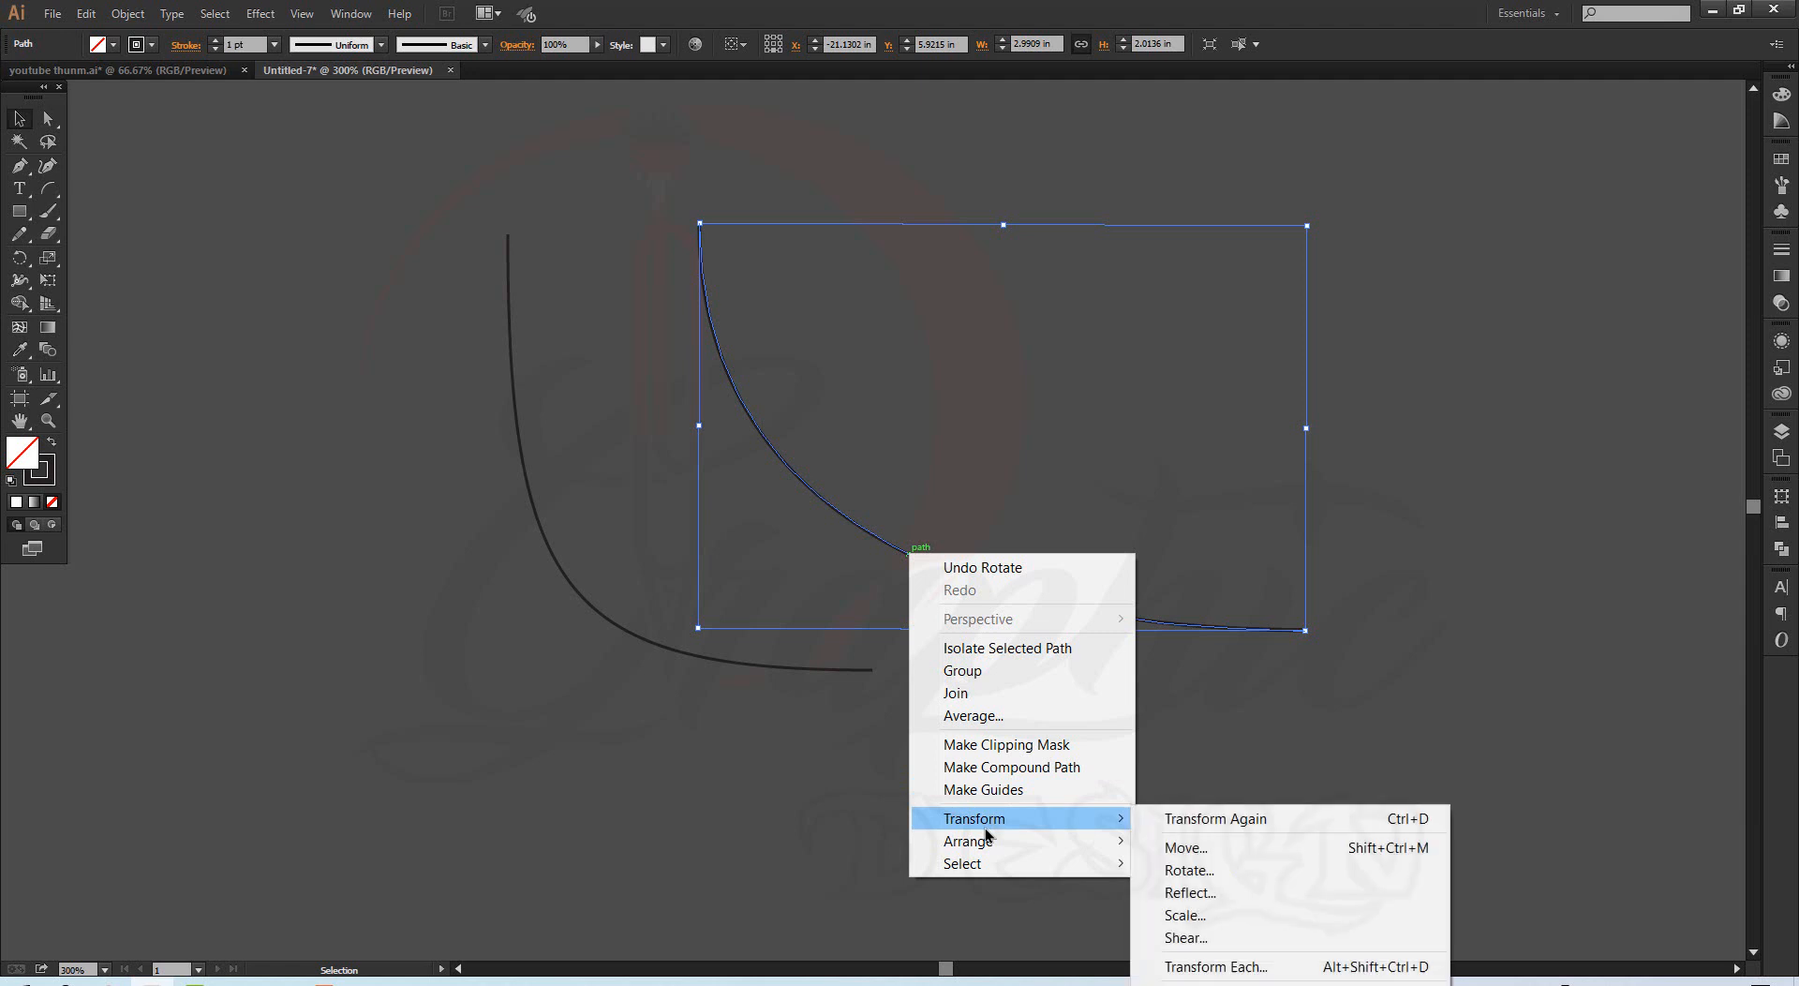
click(1188, 892)
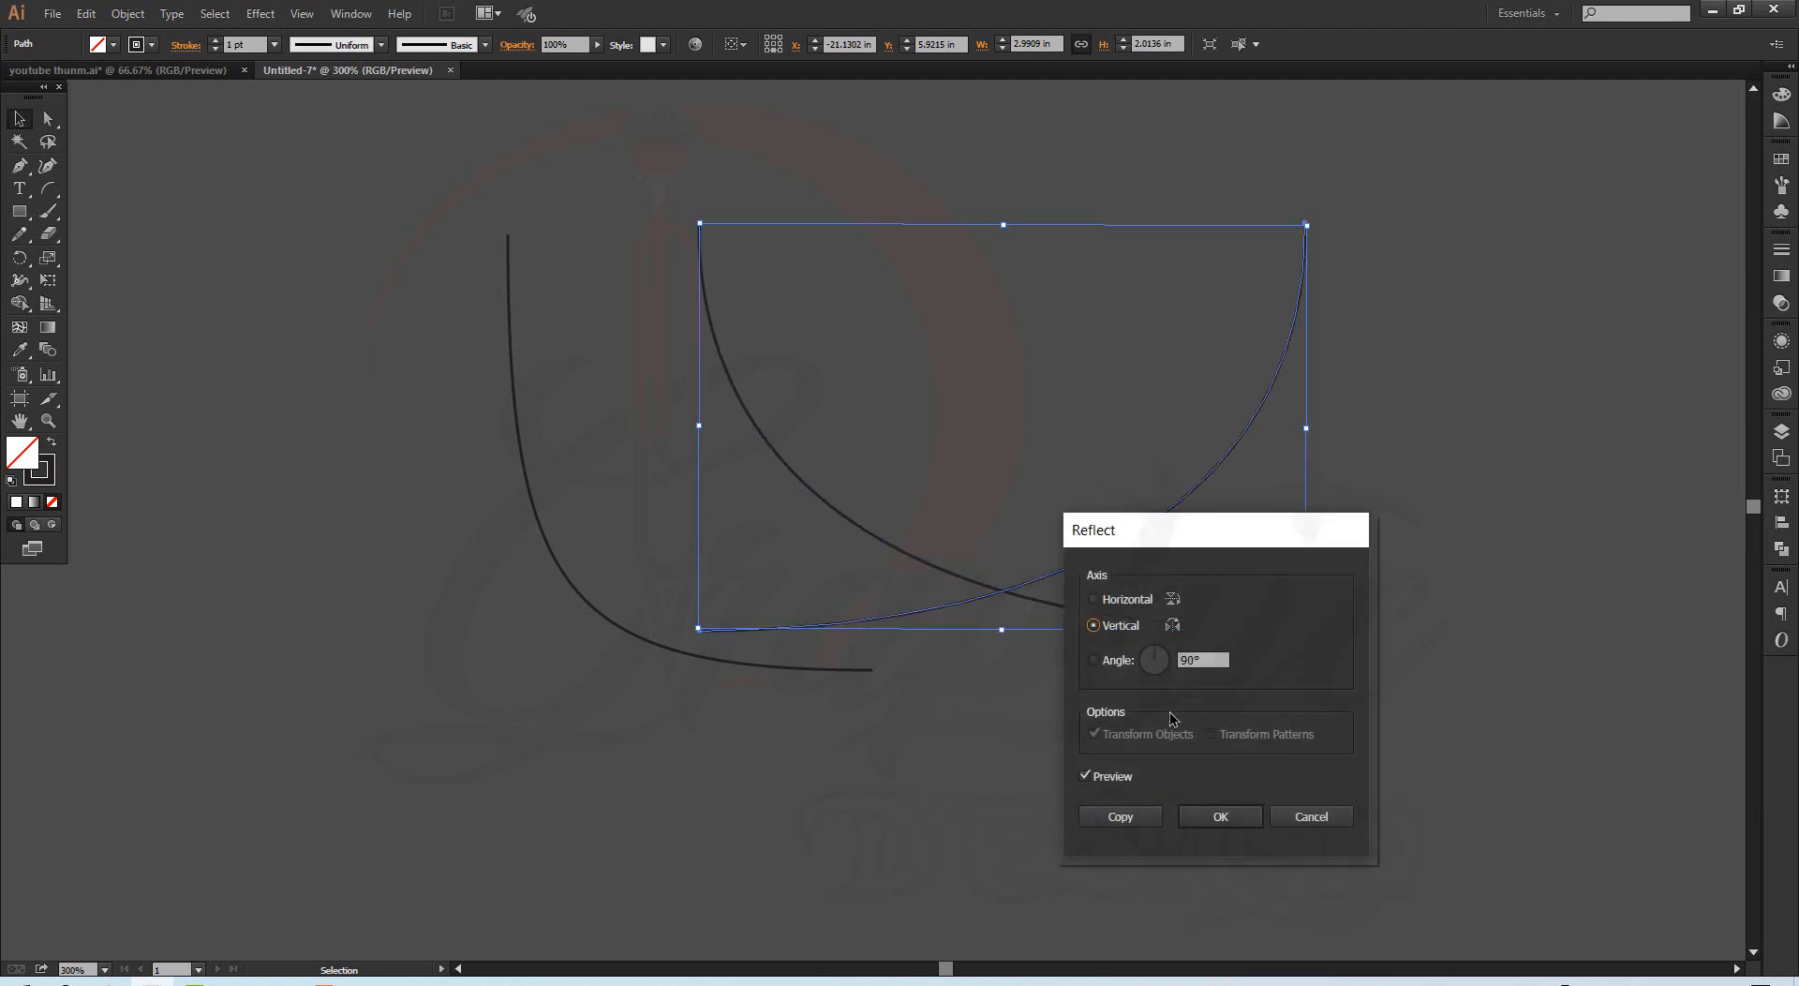
click(1094, 600)
click(1216, 815)
click(1346, 212)
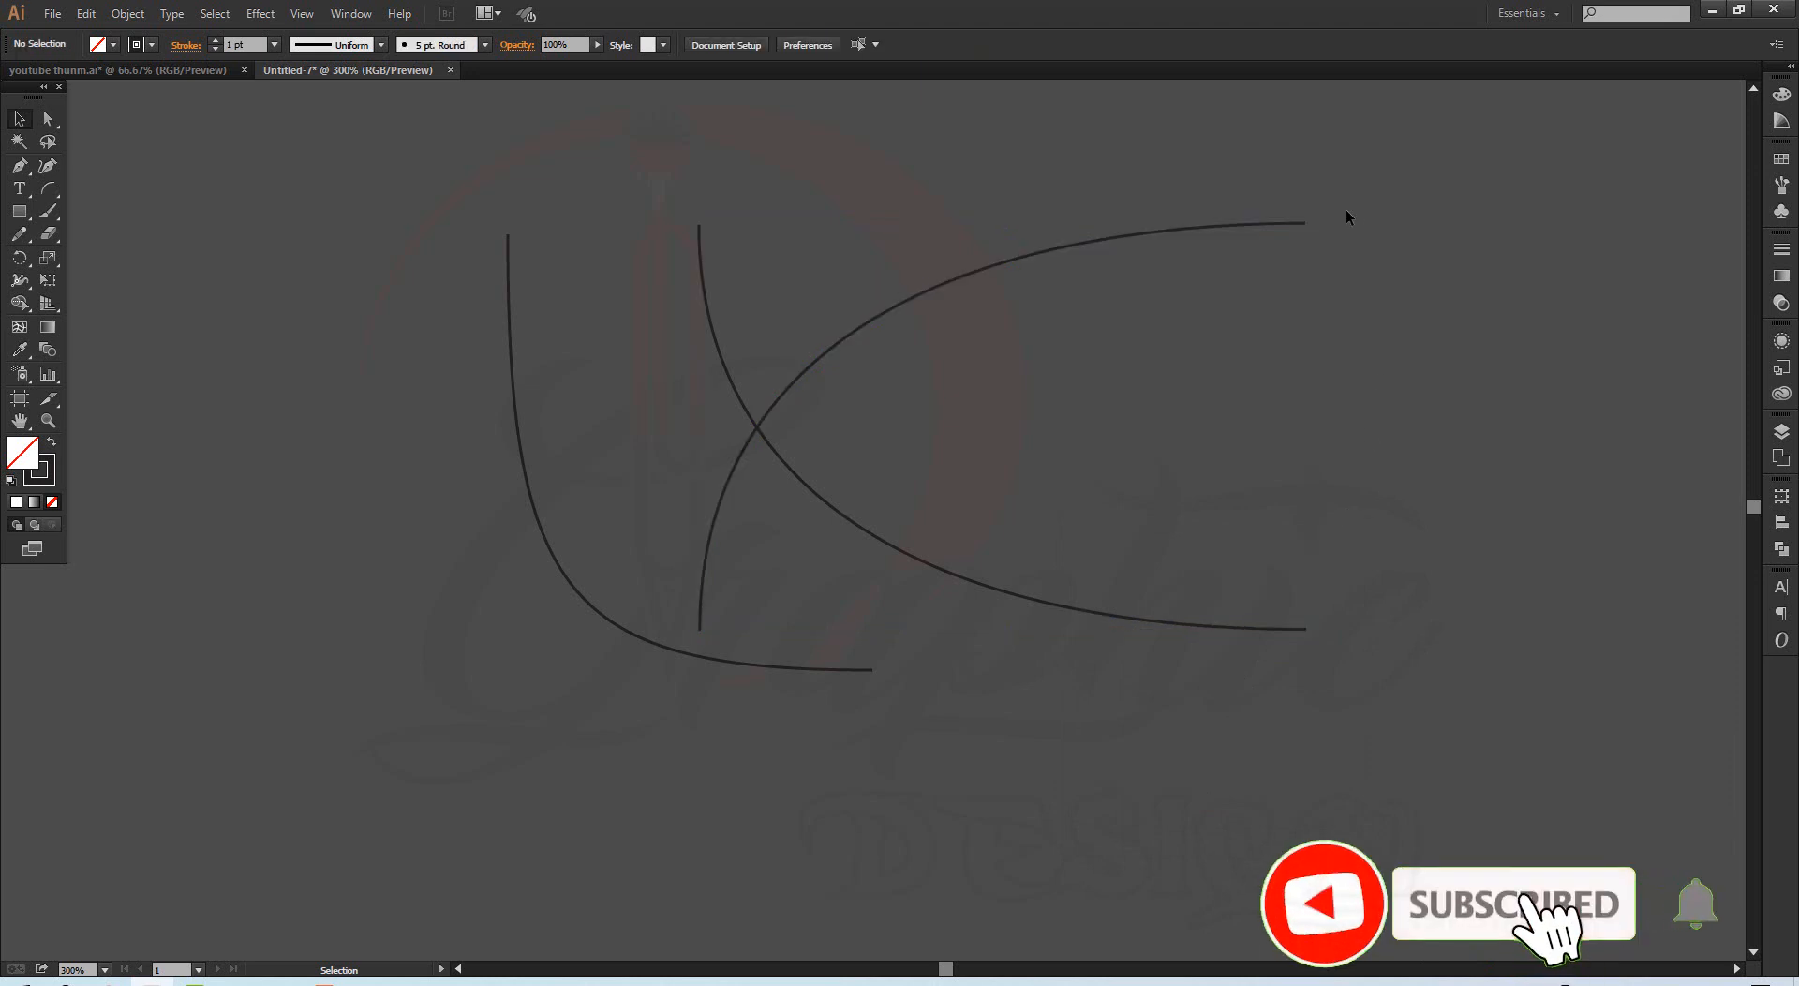
Step: Rotate the reflected arc until its ends meet those of the original 3 in arc, forming a leaf outline
click(1303, 223)
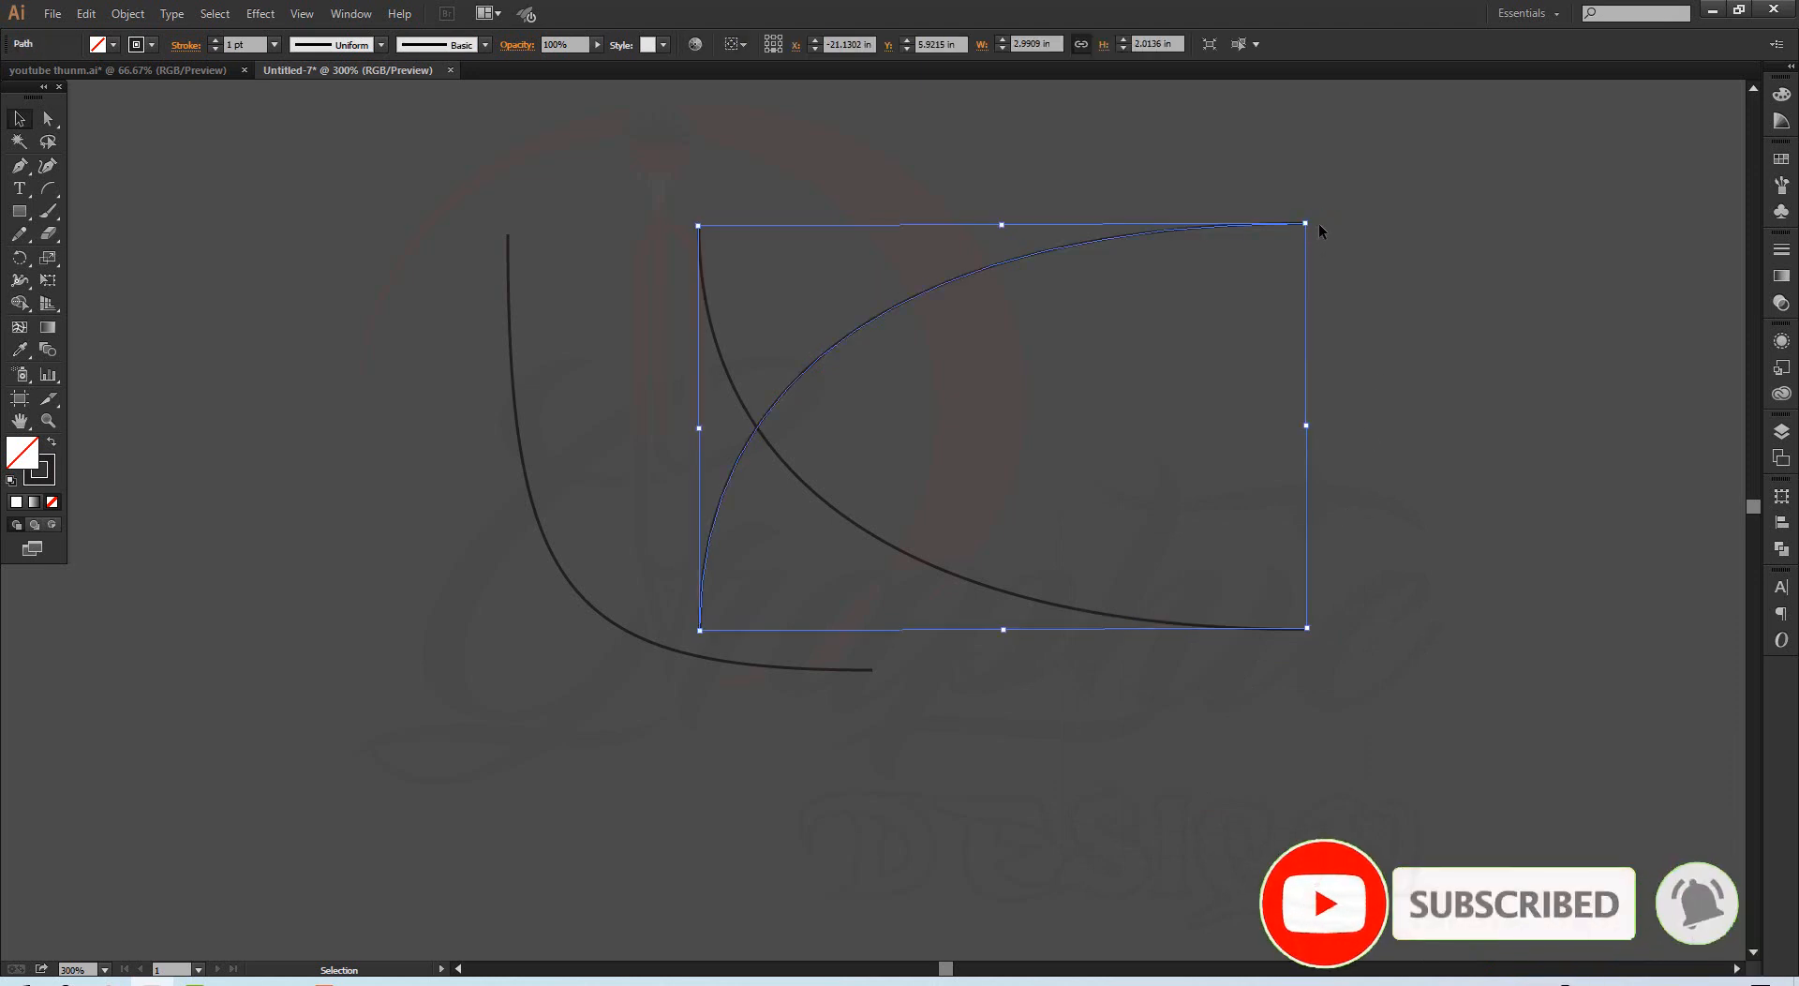
drag(1312, 219, 1313, 635)
click(1364, 474)
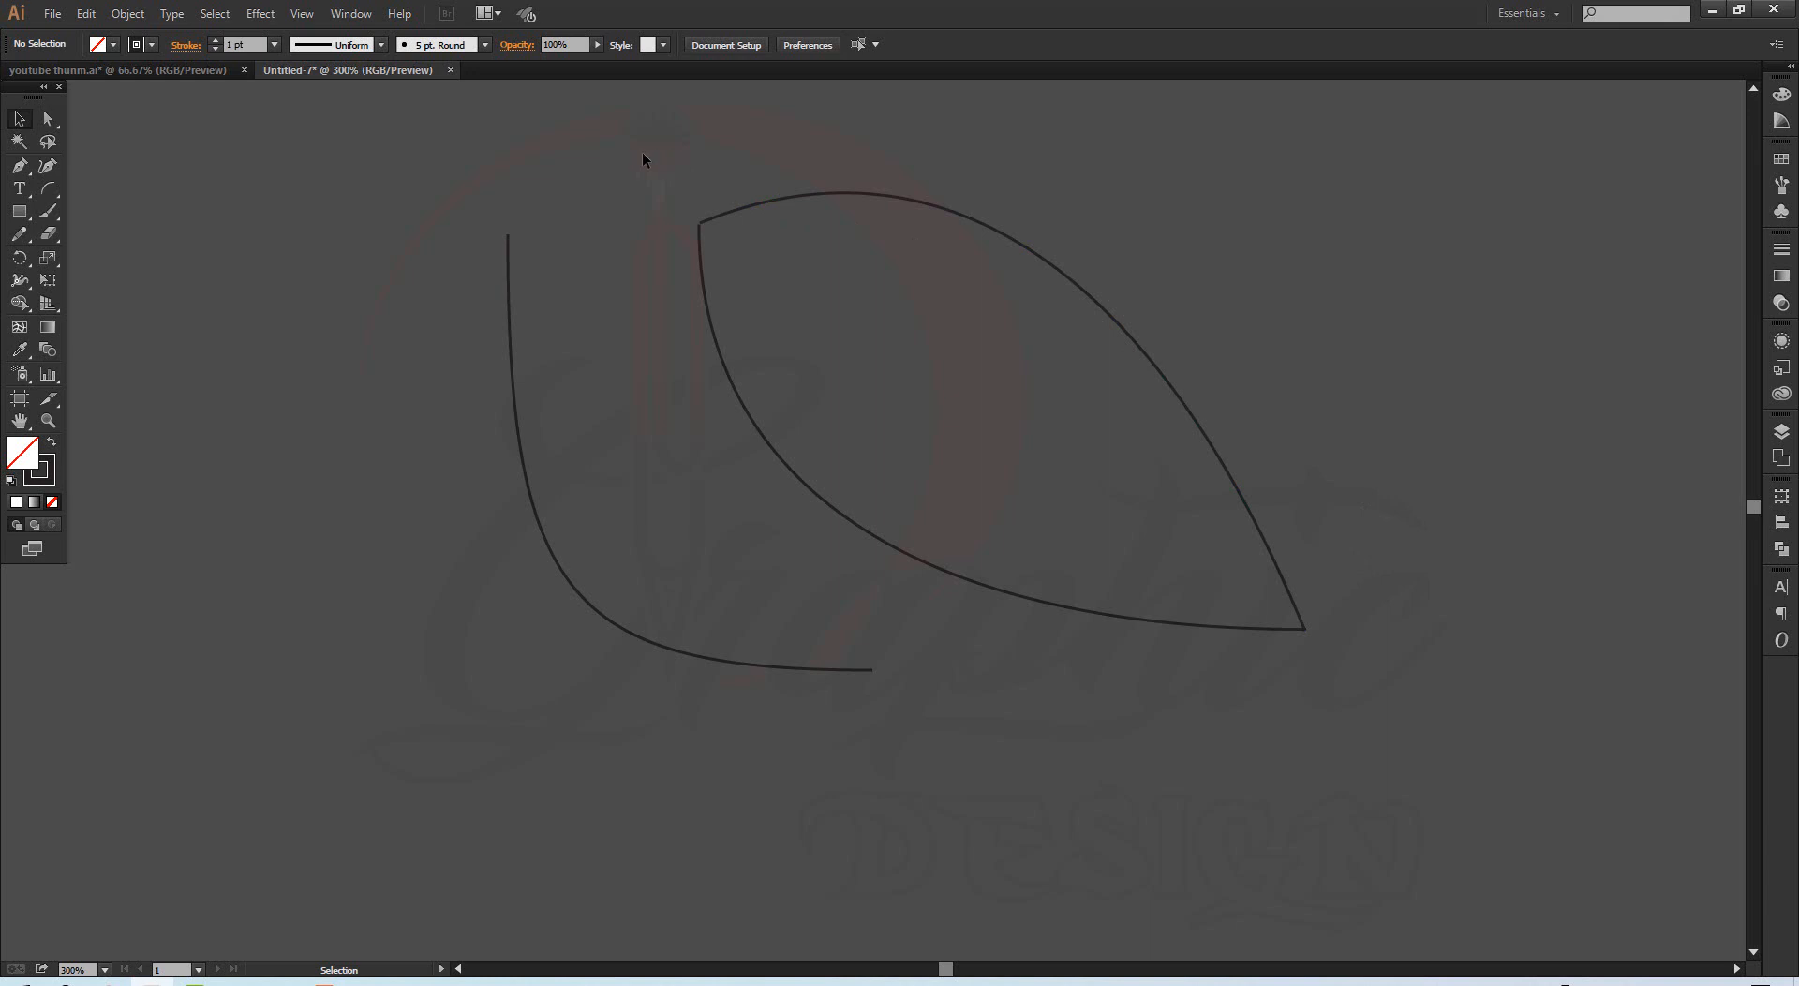
Step: Join the two arcs of the leaf outline into a single path
drag(643, 152, 1359, 608)
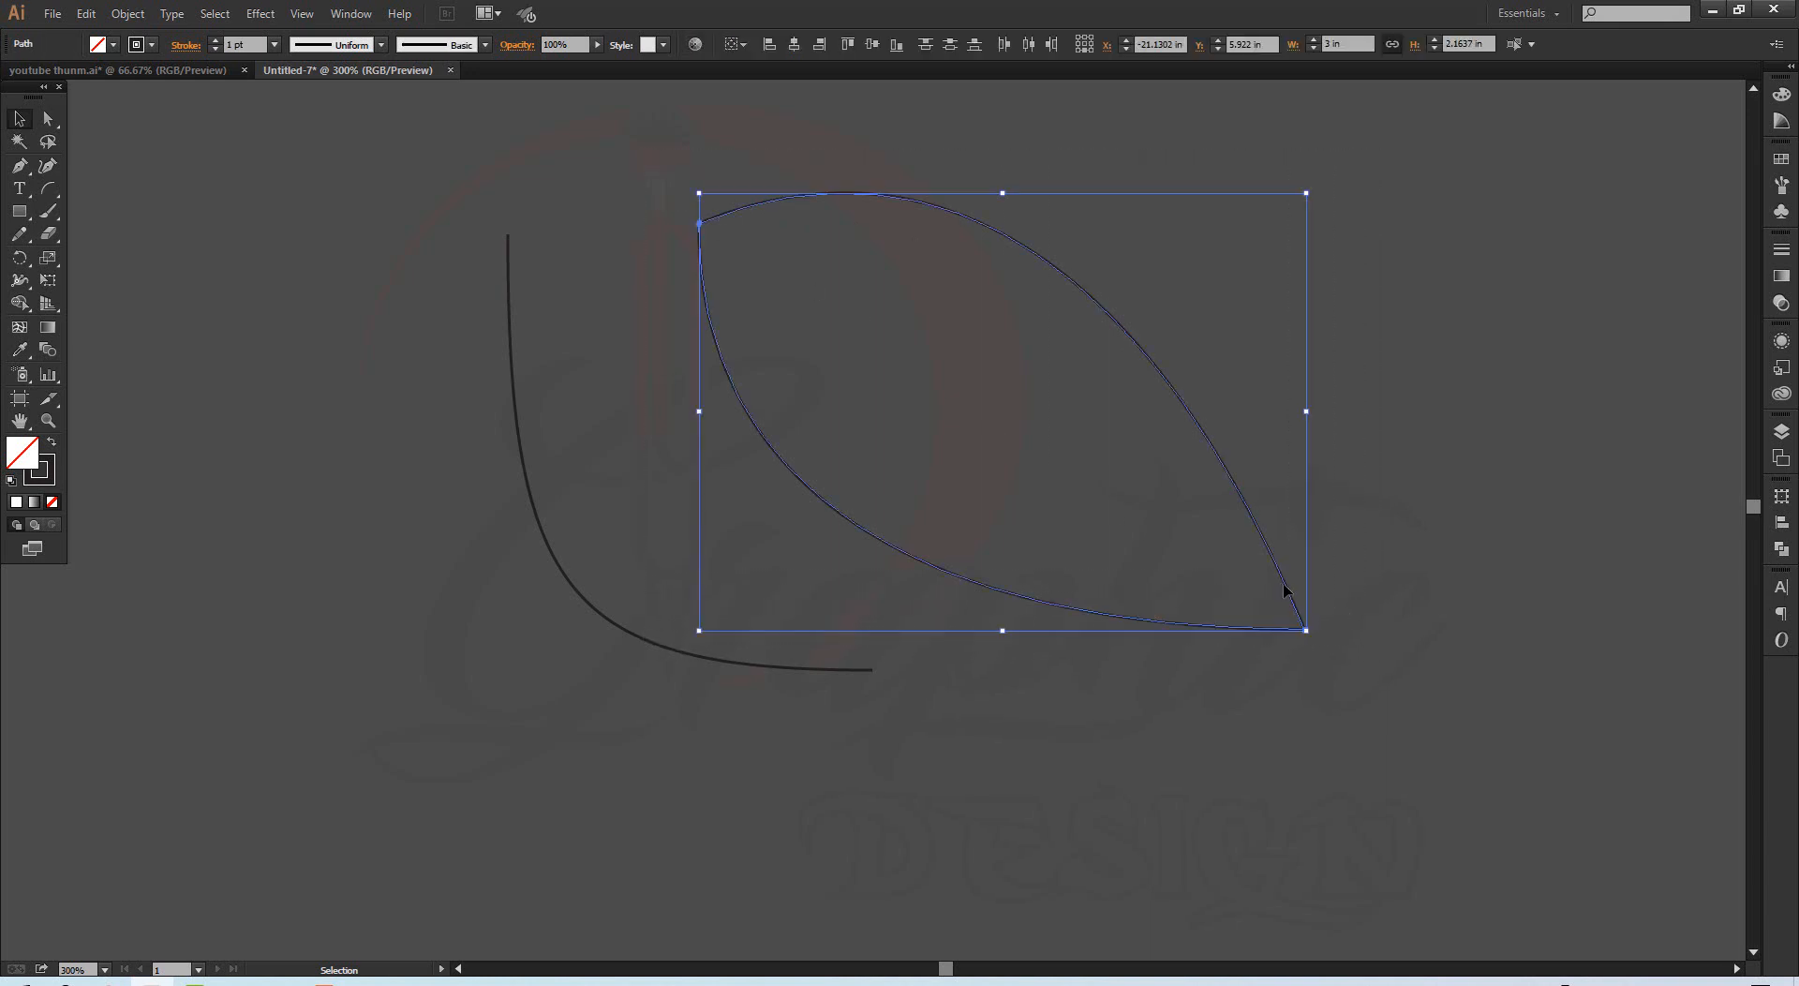
right_click(1080, 433)
click(1147, 549)
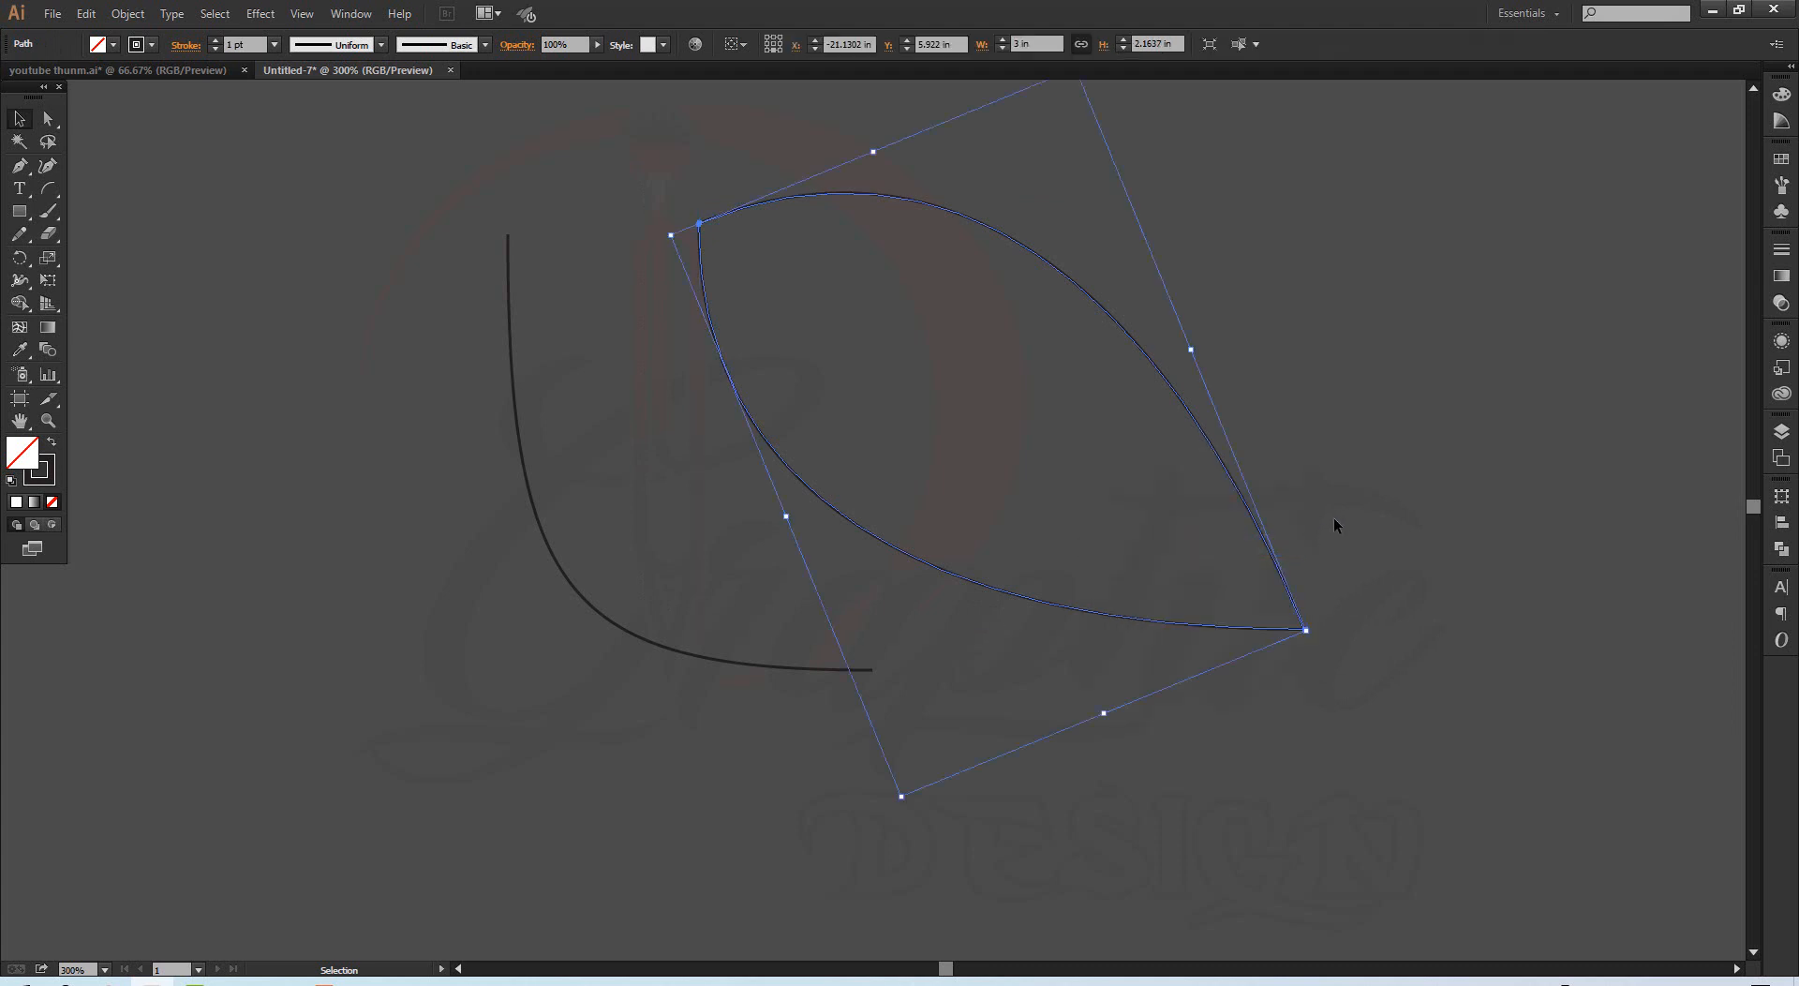
Step: Swap the fill and stroke of the leaf shape and move it down over the end of the freehand arc
click(1235, 548)
click(1259, 523)
click(53, 442)
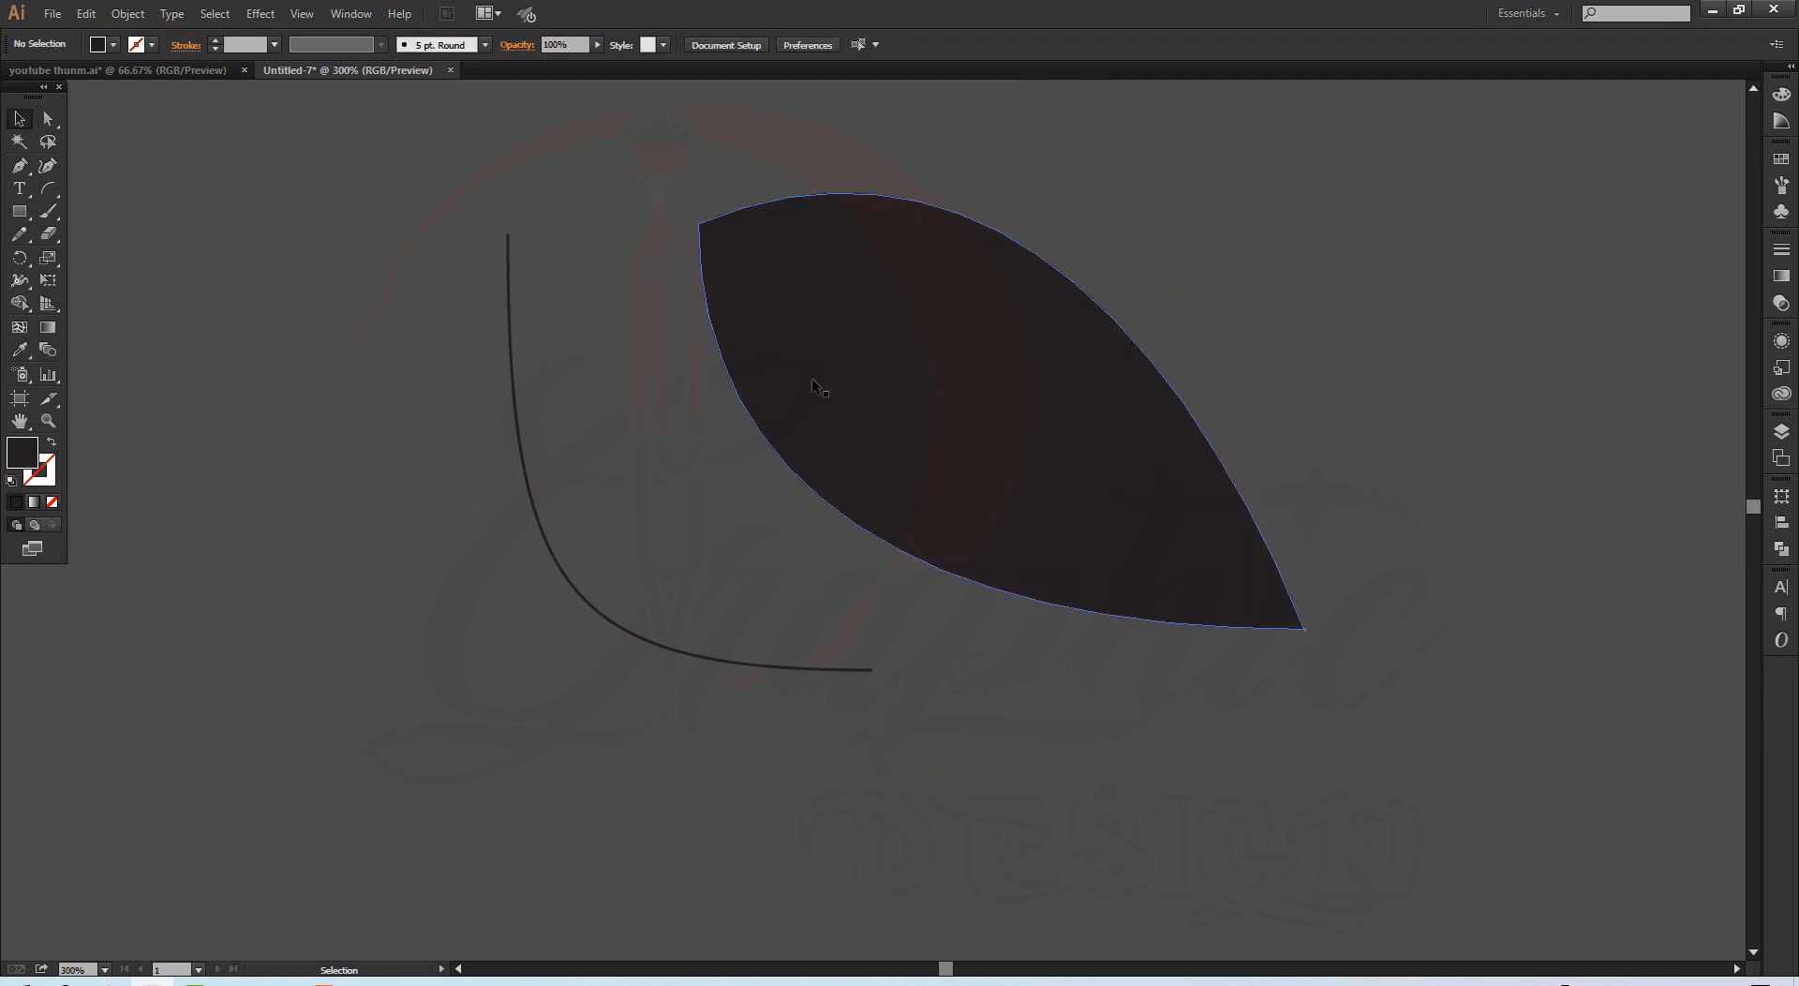
mouse_move(816, 386)
mouse_down()
mouse_move(510, 614)
mouse_move(503, 663)
mouse_move(723, 634)
mouse_move(808, 562)
mouse_up()
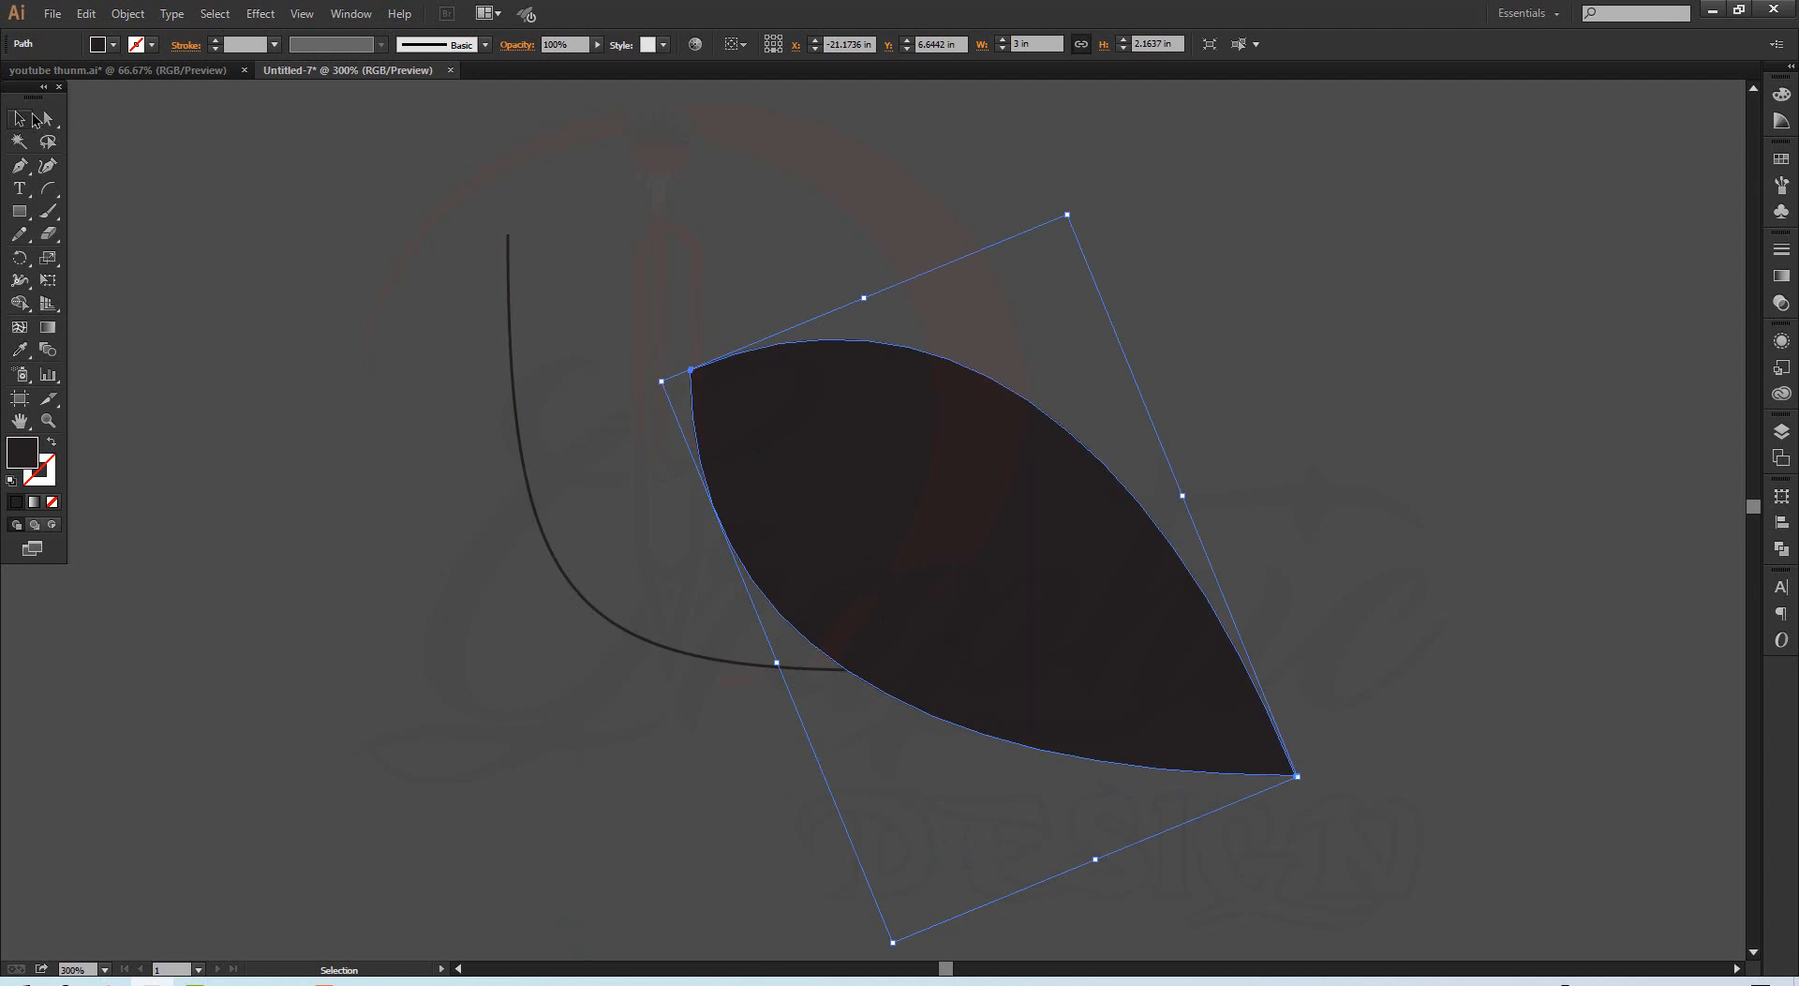
Step: Delete the filled leaf shape together with the freehand arc beside it
click(21, 122)
drag(458, 240, 1192, 668)
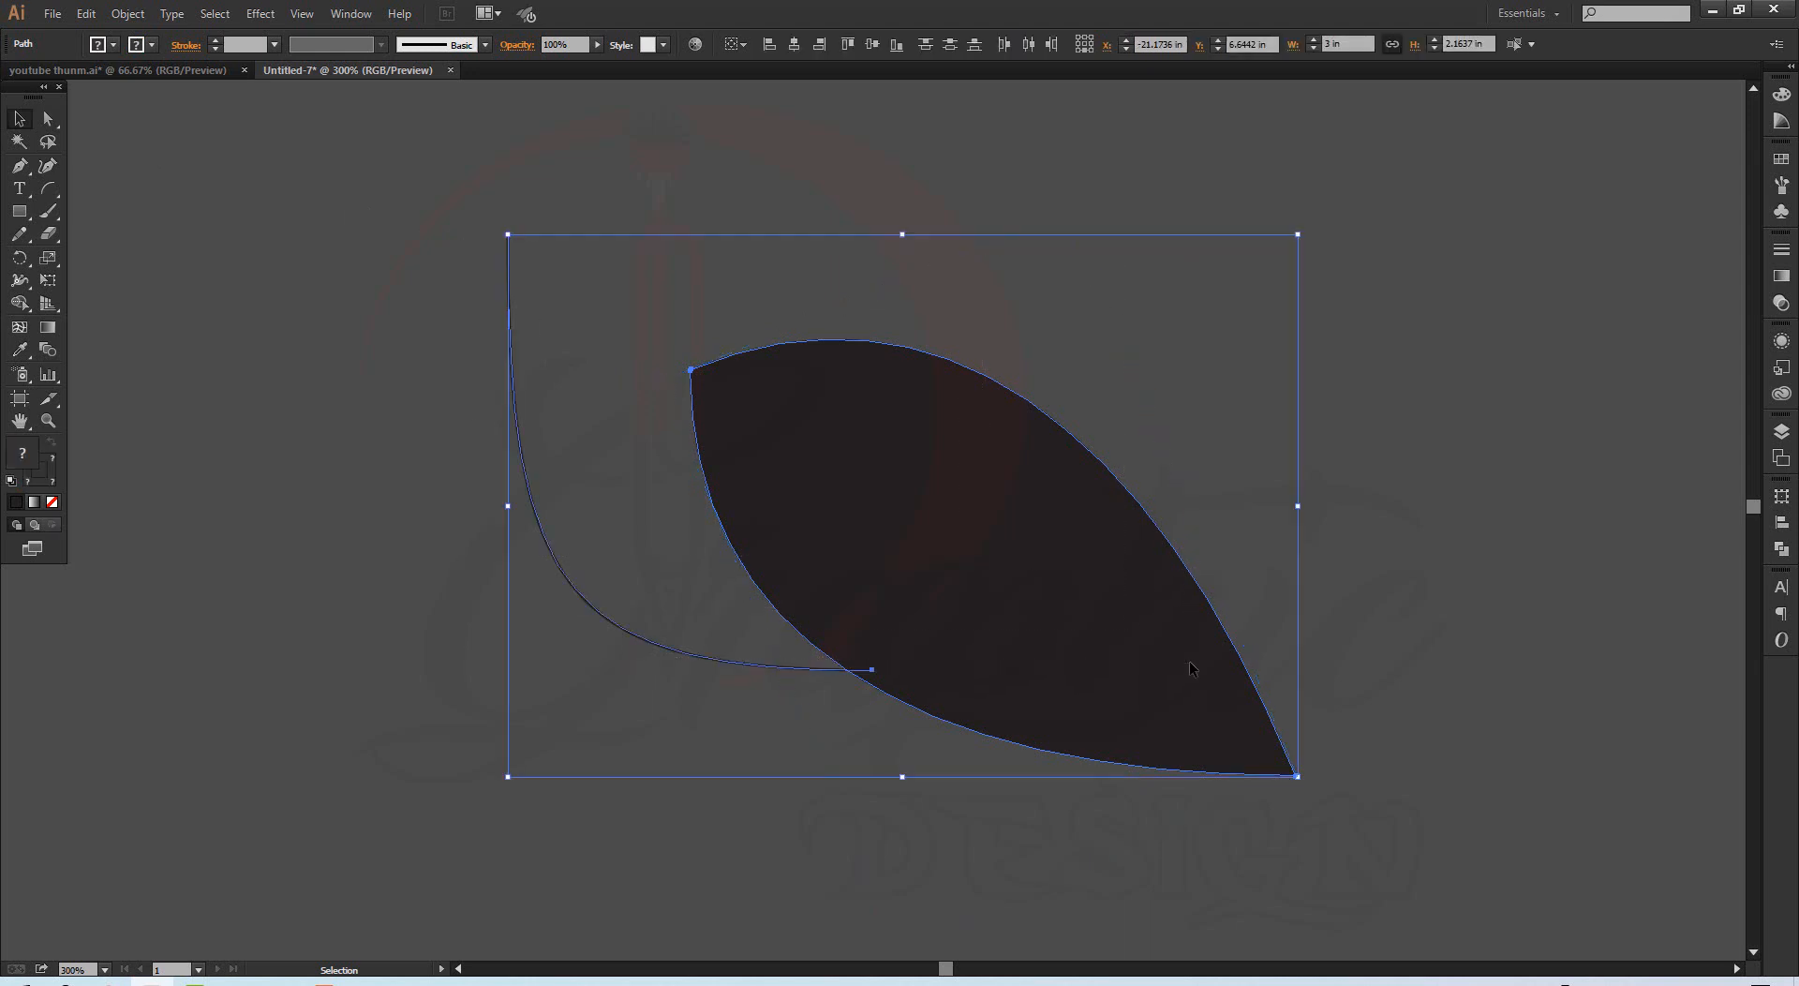
key(Delete)
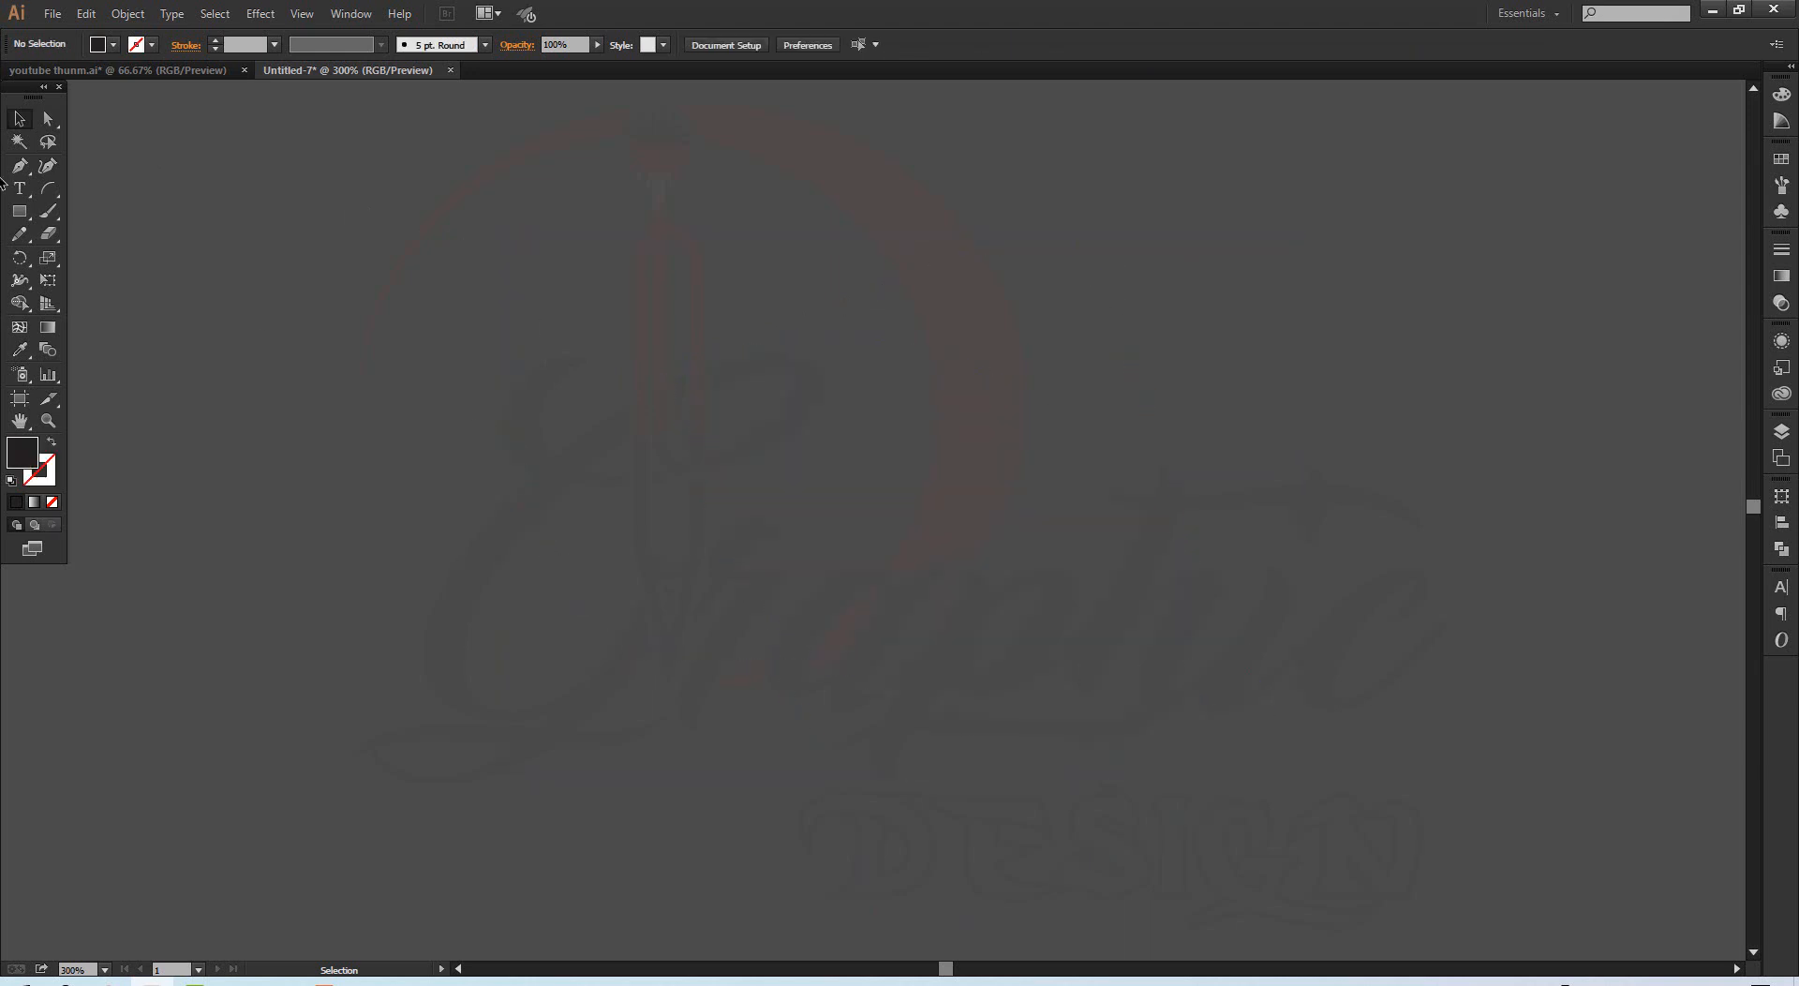
Step: Draw an arc about 2.87 in wide and 1.64 in high, rotate it counterclockwise, and swap its fill and stroke
click(49, 188)
drag(367, 329, 949, 661)
key(v)
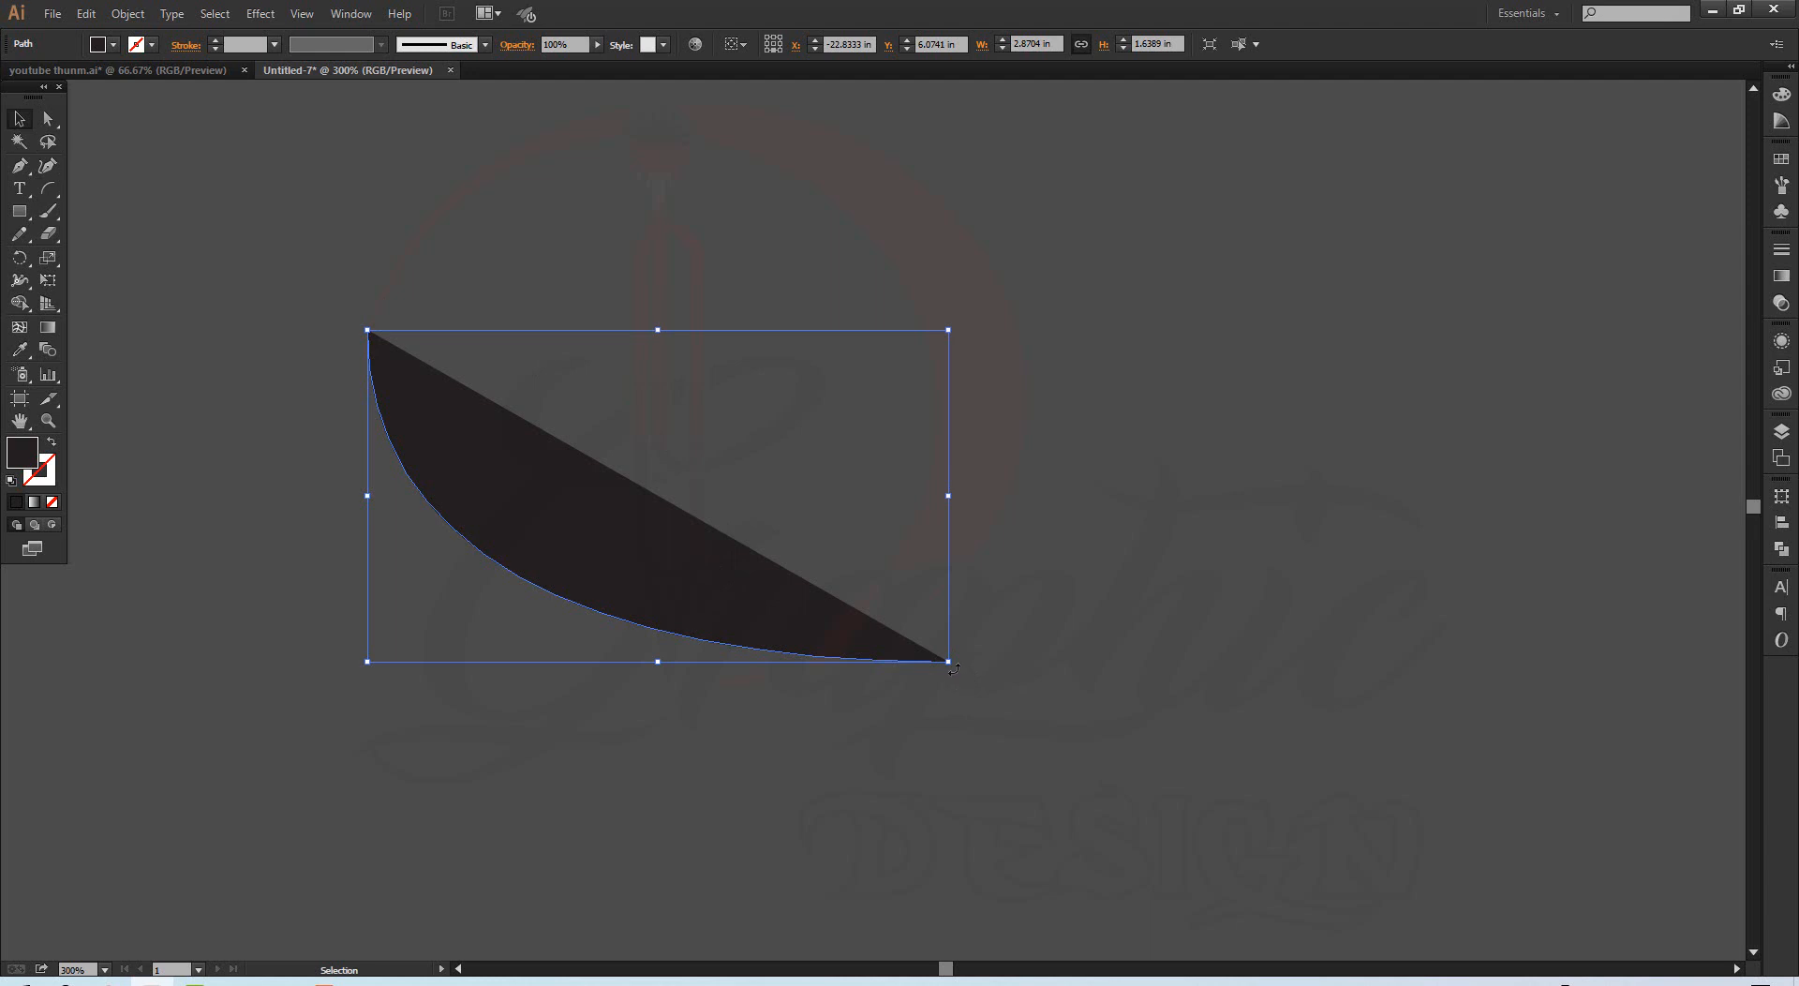
drag(981, 635, 1005, 416)
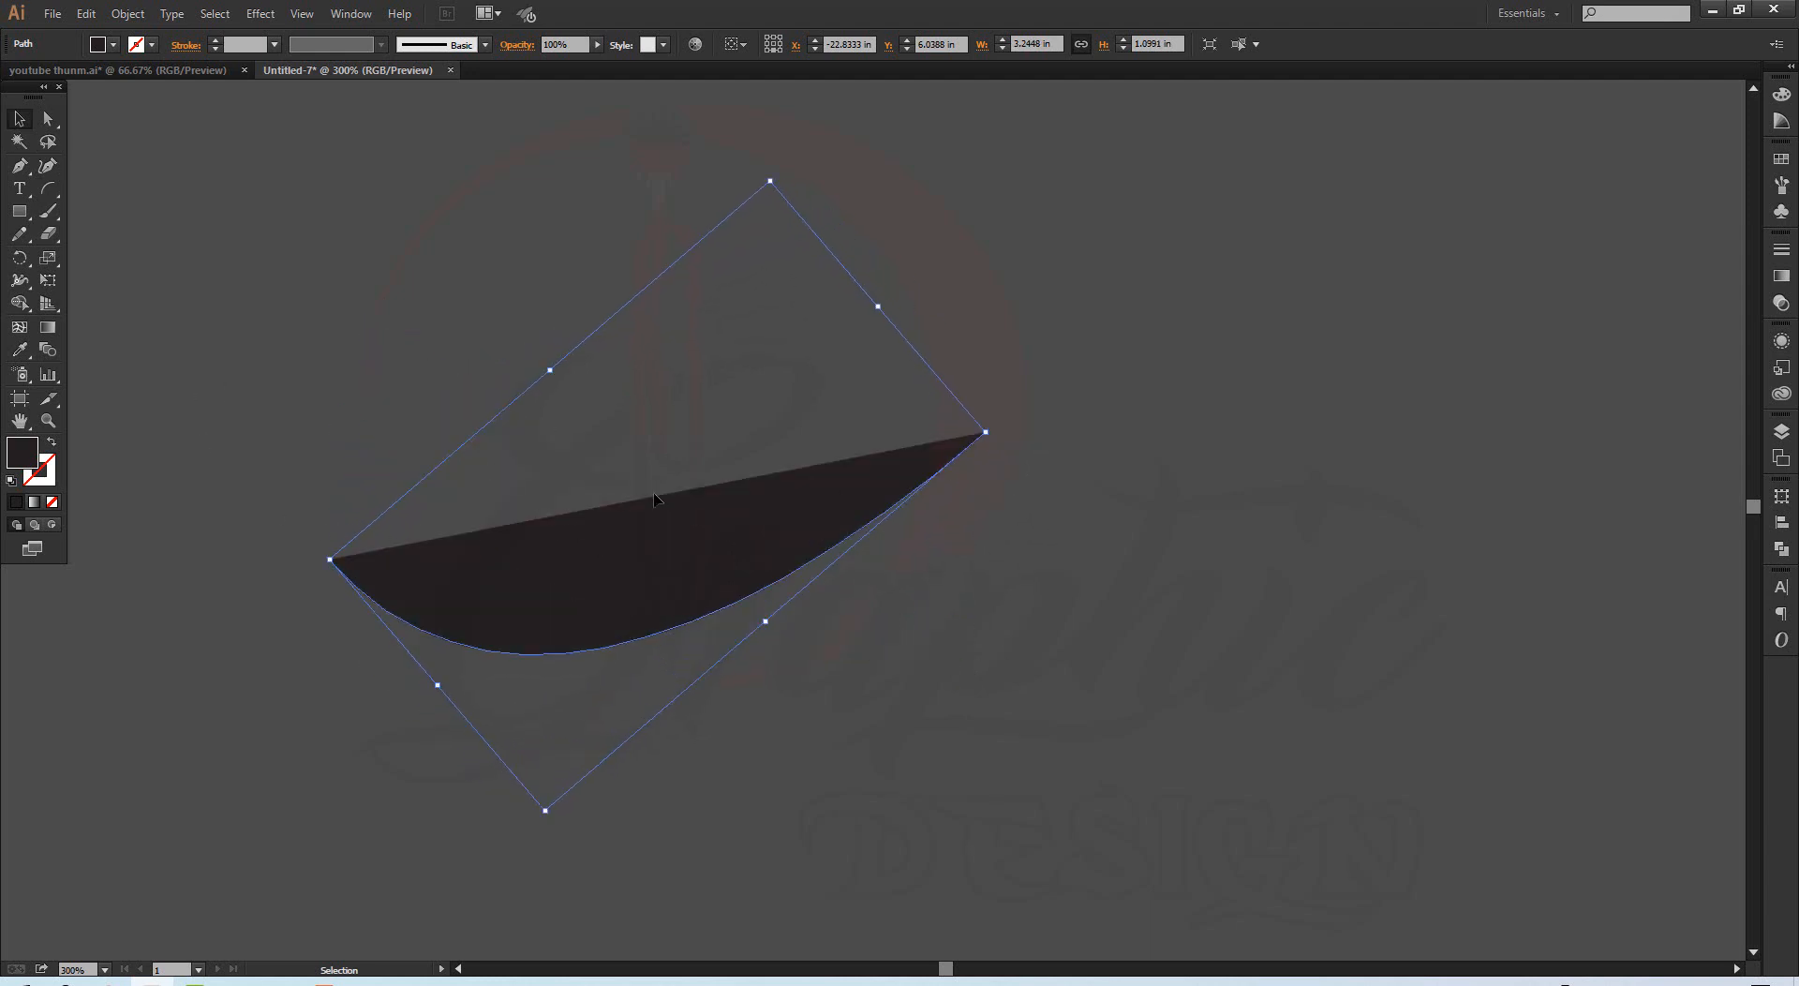
click(52, 442)
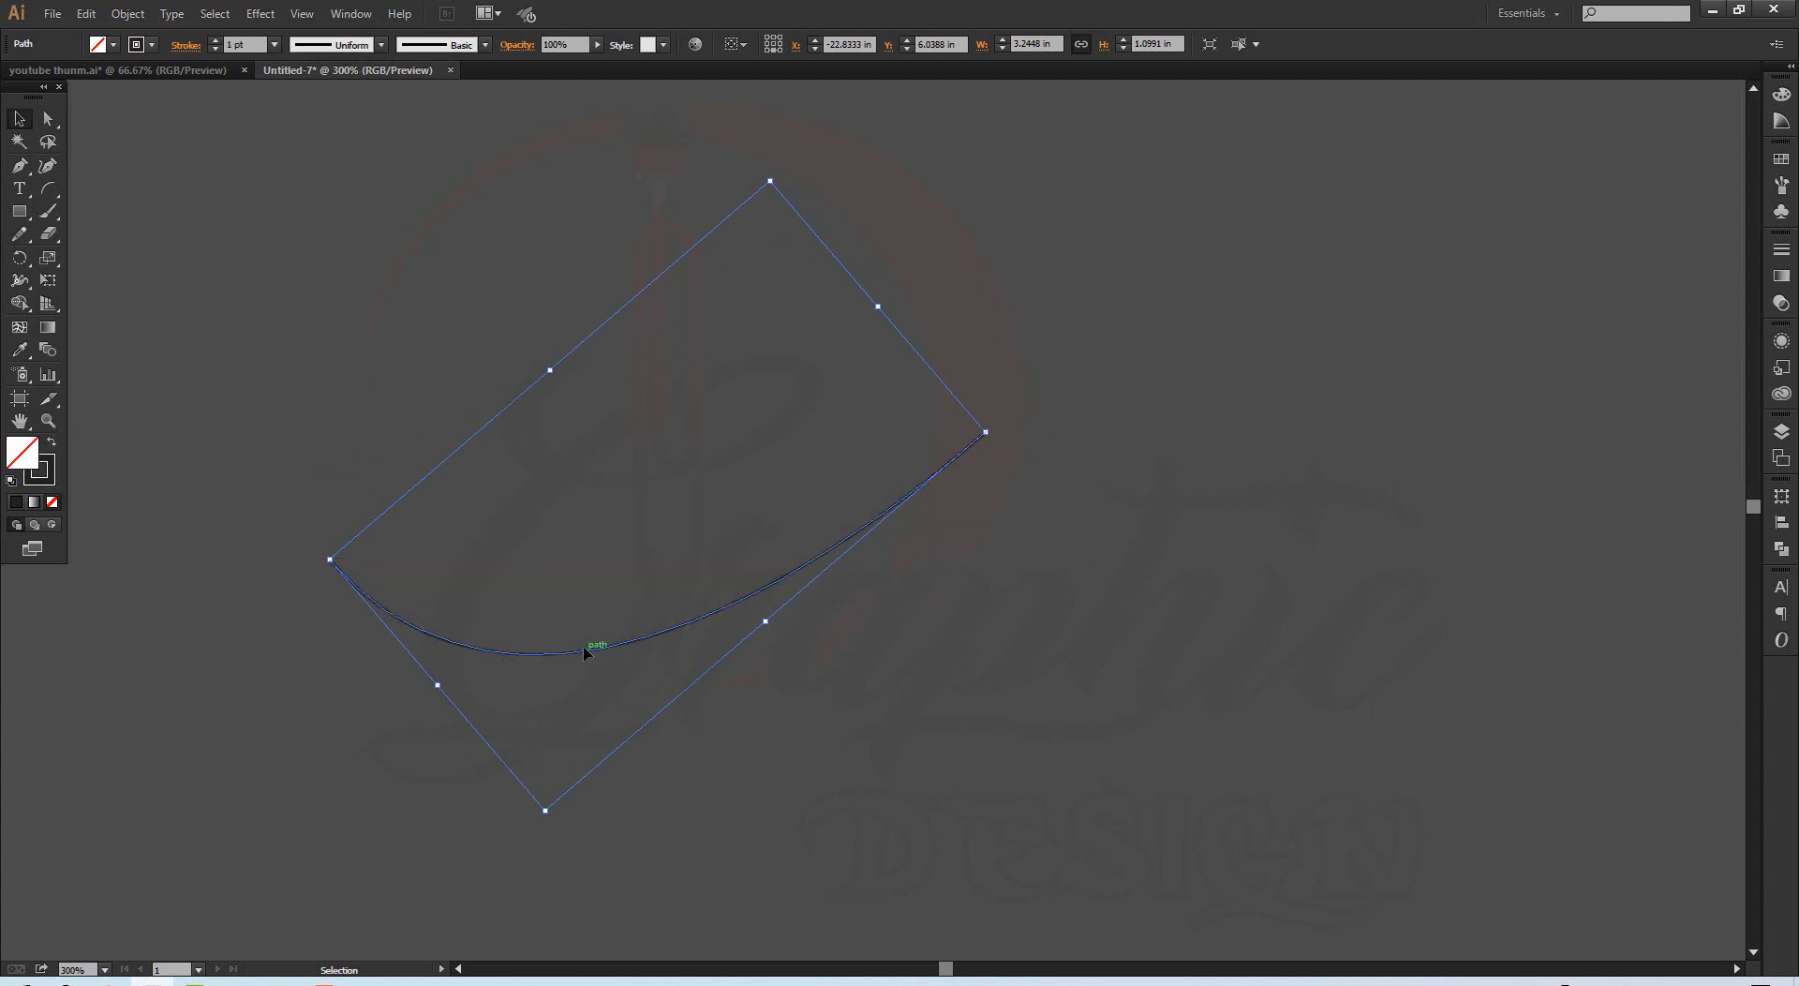
Step: Duplicate the rotated arc straight down by about 0.22 in to make a parallel pair
drag(592, 660, 588, 697)
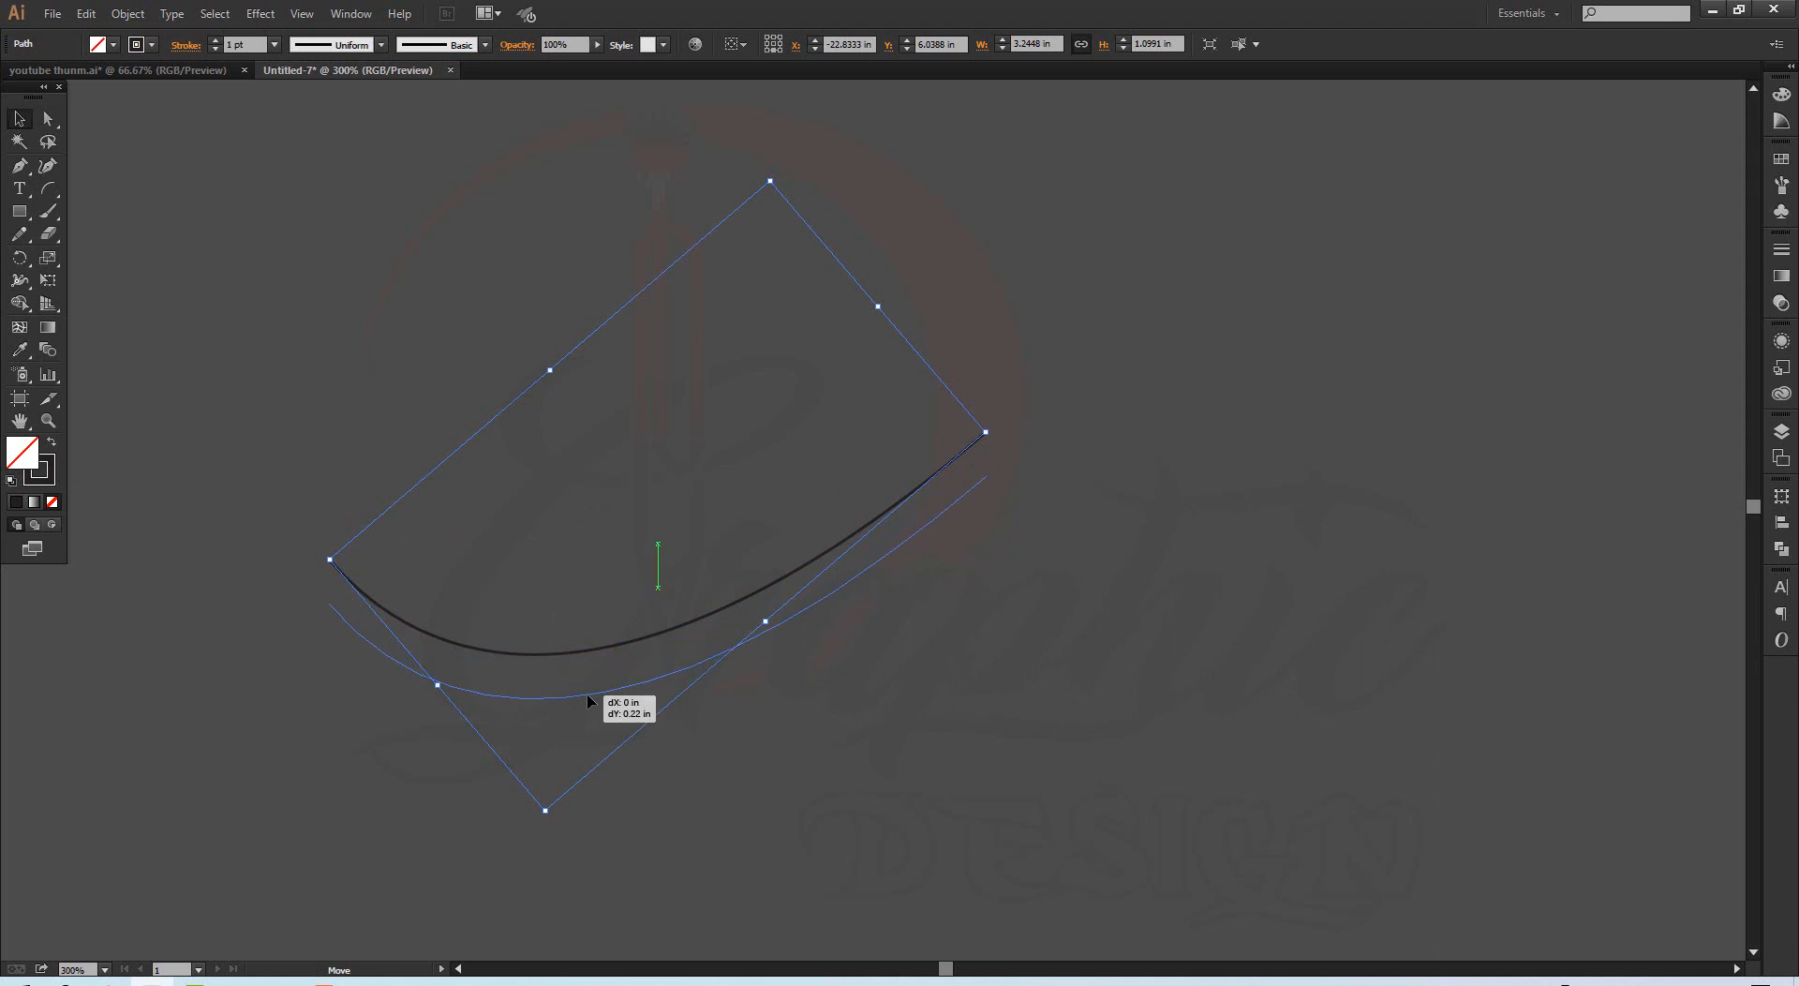
drag(586, 694, 591, 693)
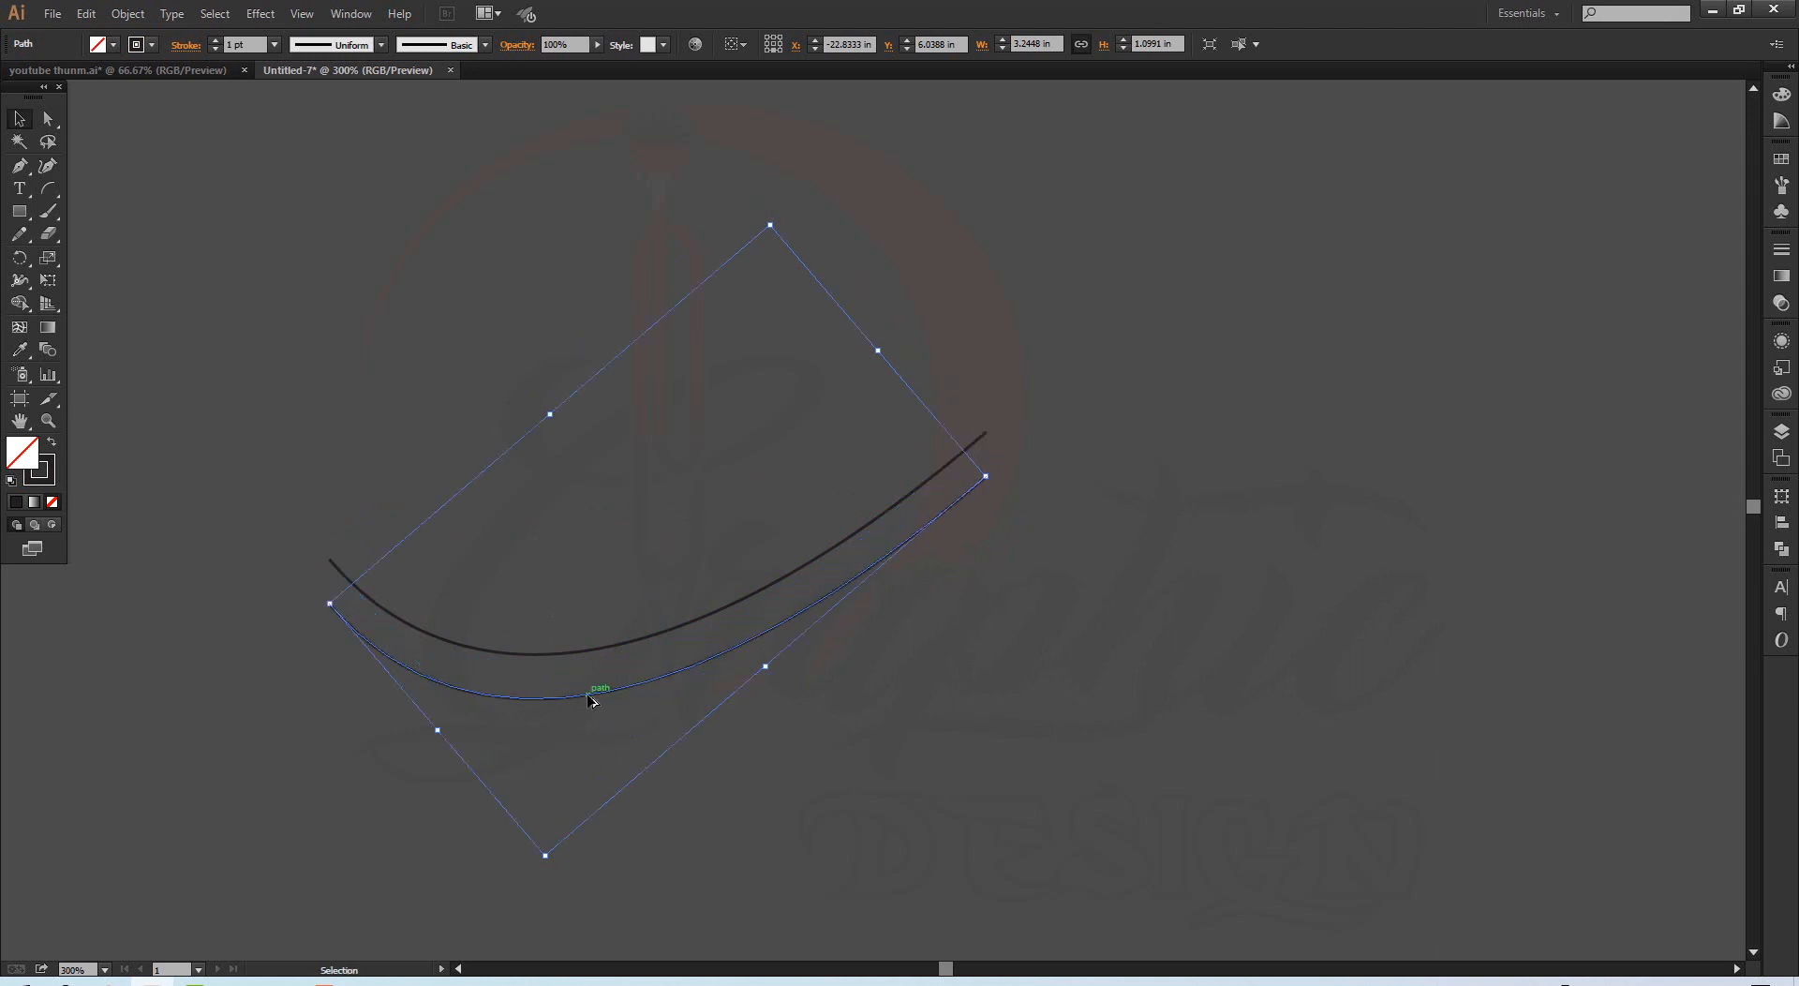
click(491, 418)
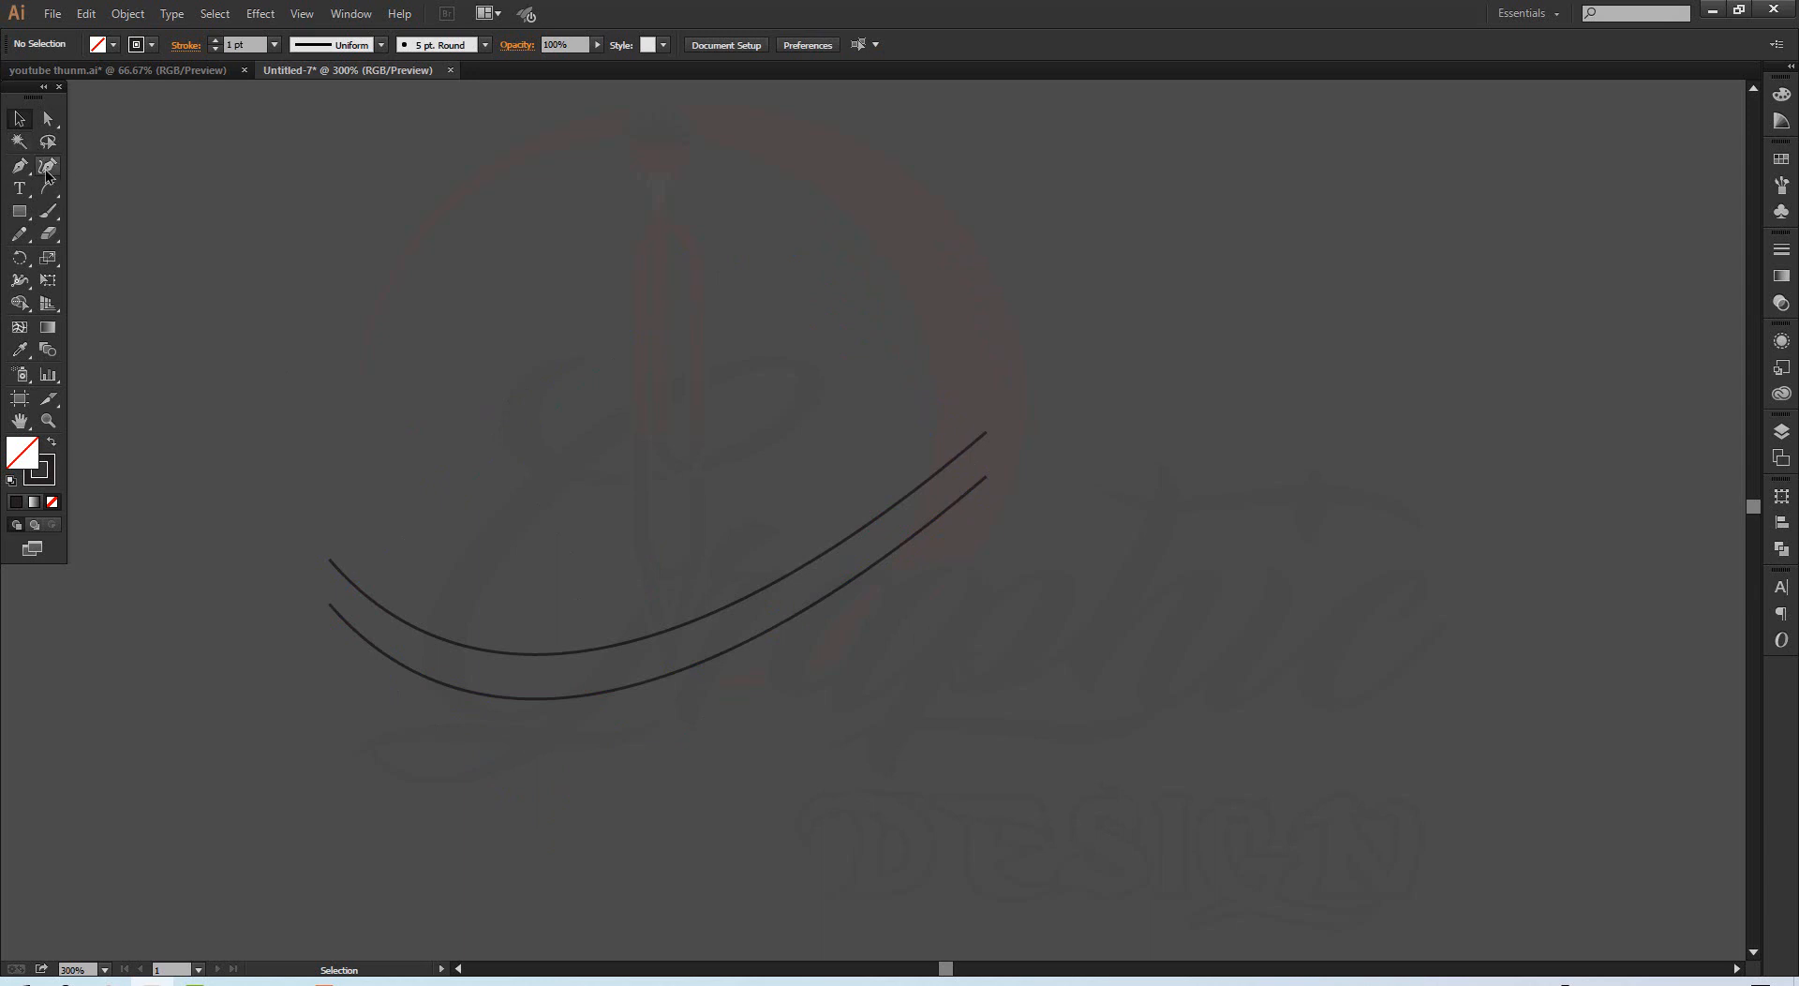
Step: Connect the left ends of the two arcs with the Pen tool, forming a curved, folded ribbon end above them
click(19, 167)
click(330, 604)
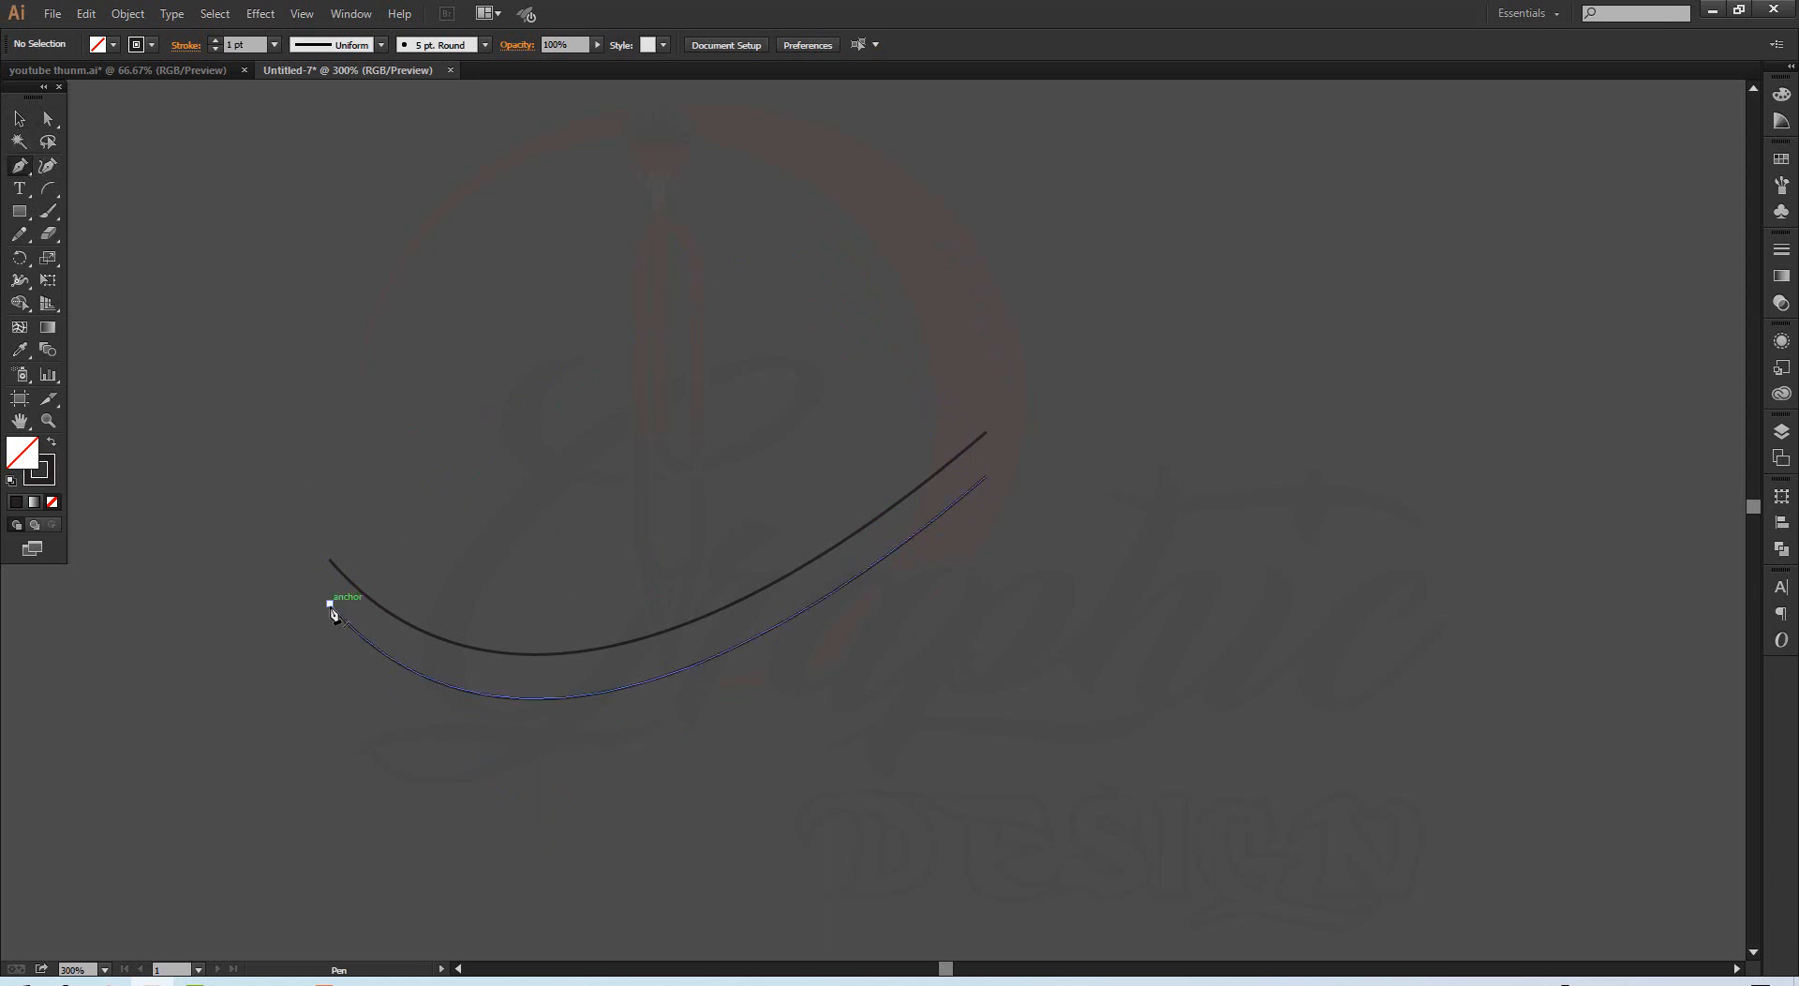
drag(416, 501, 378, 395)
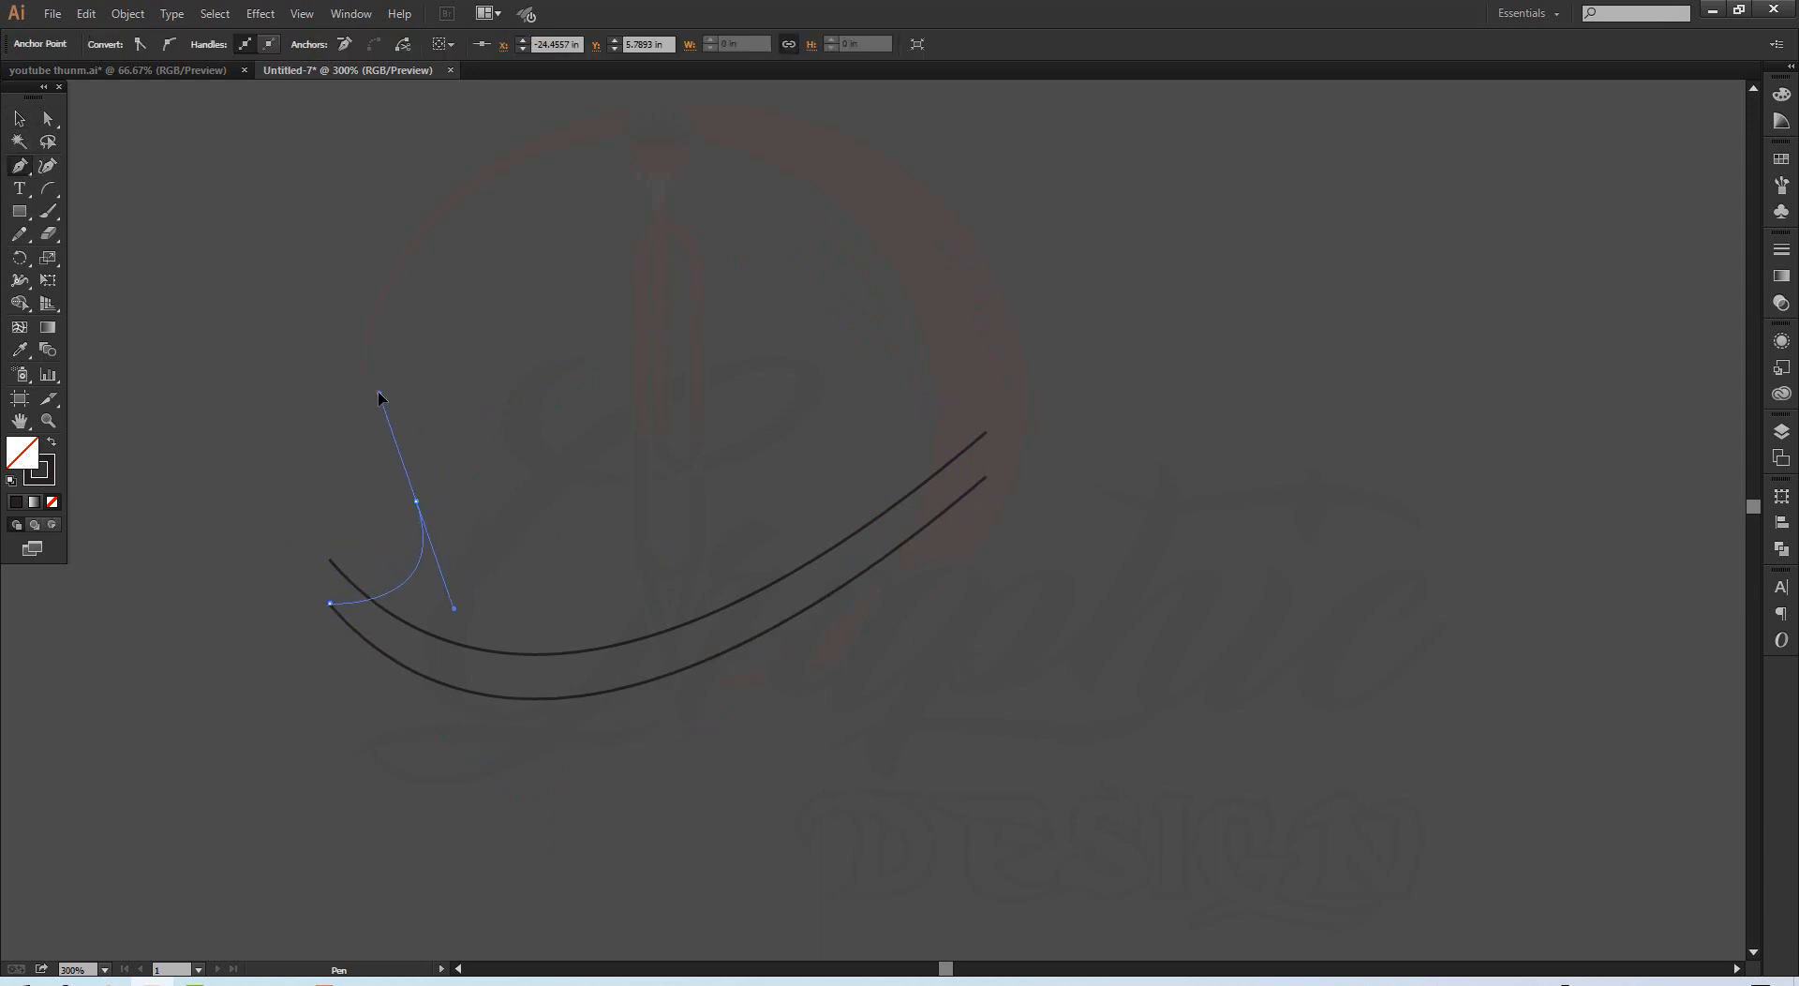
click(417, 502)
click(368, 512)
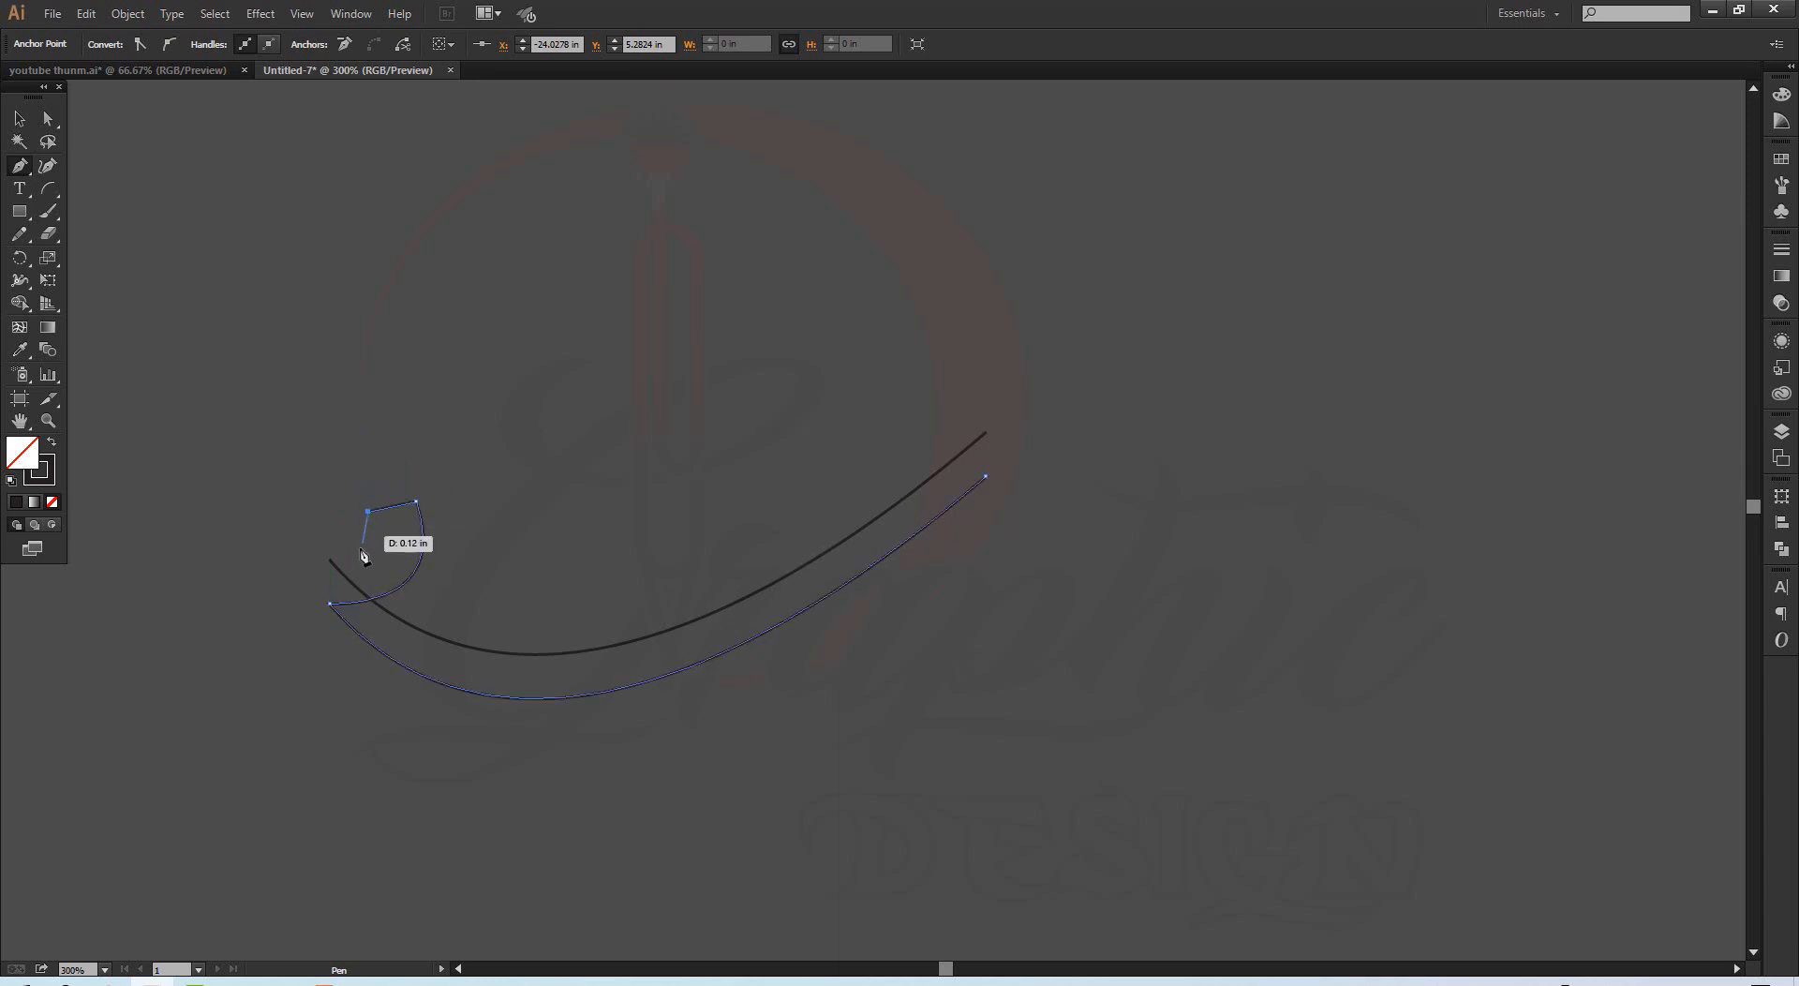
drag(330, 559, 239, 526)
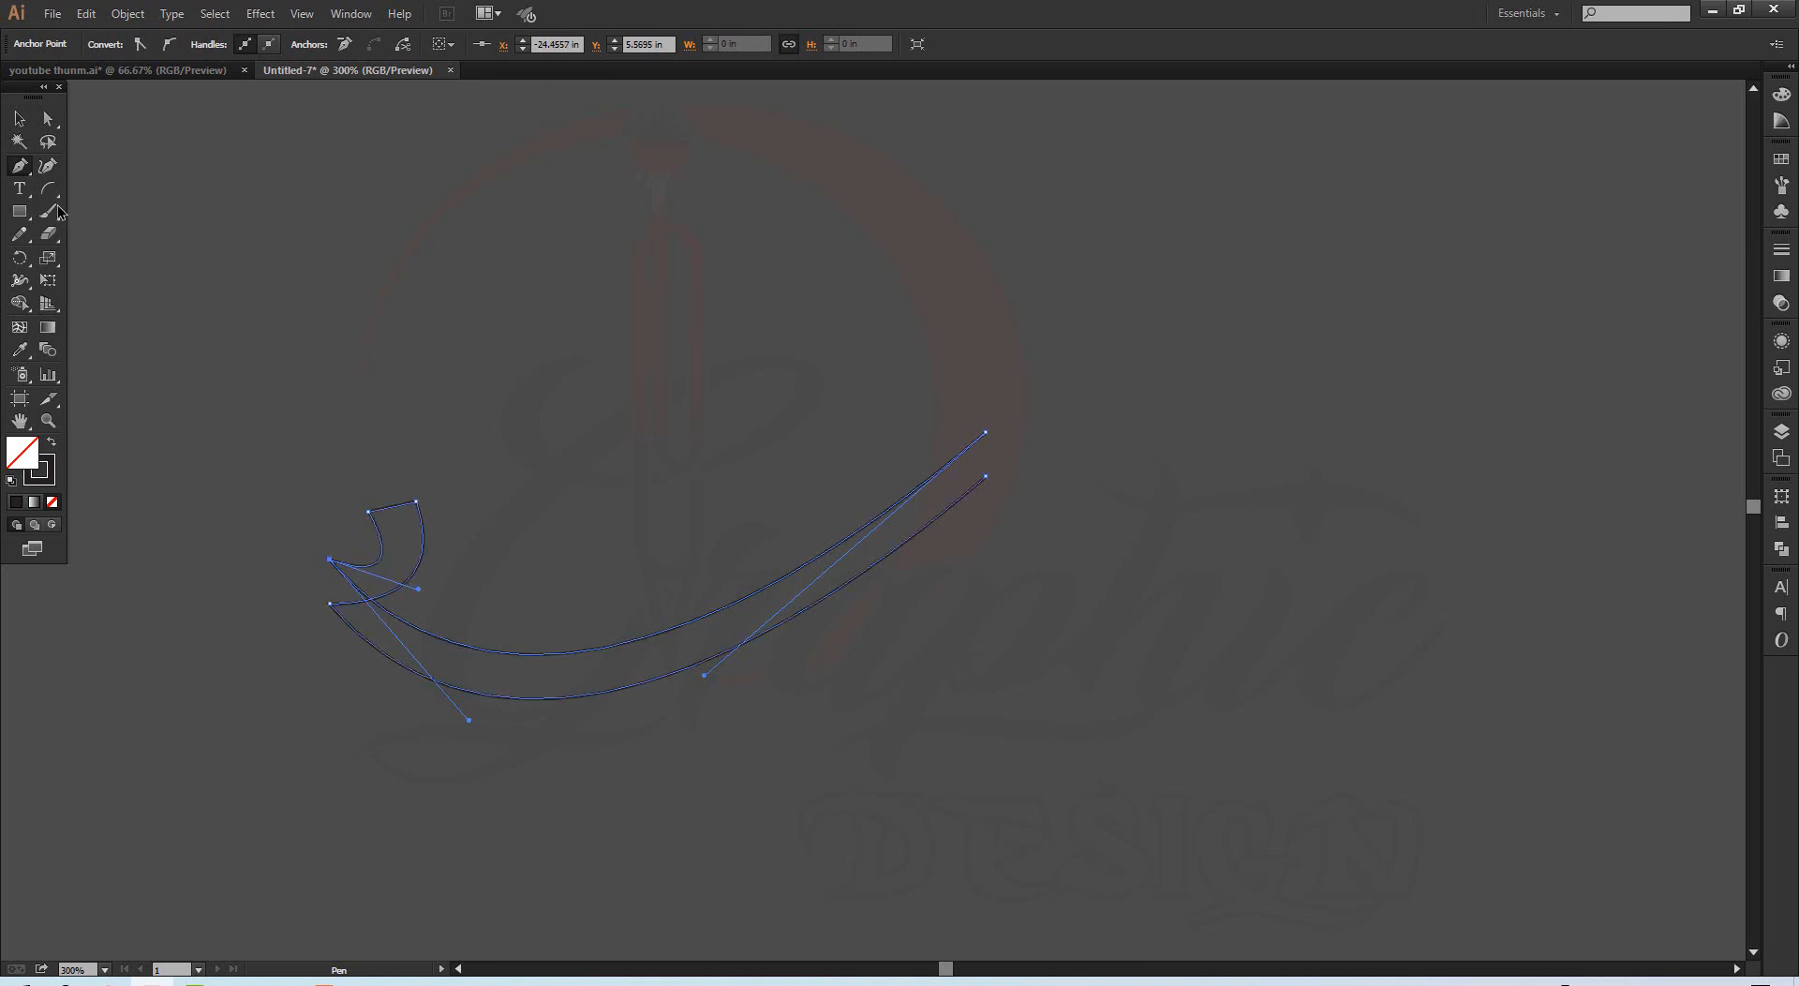
click(19, 118)
click(337, 262)
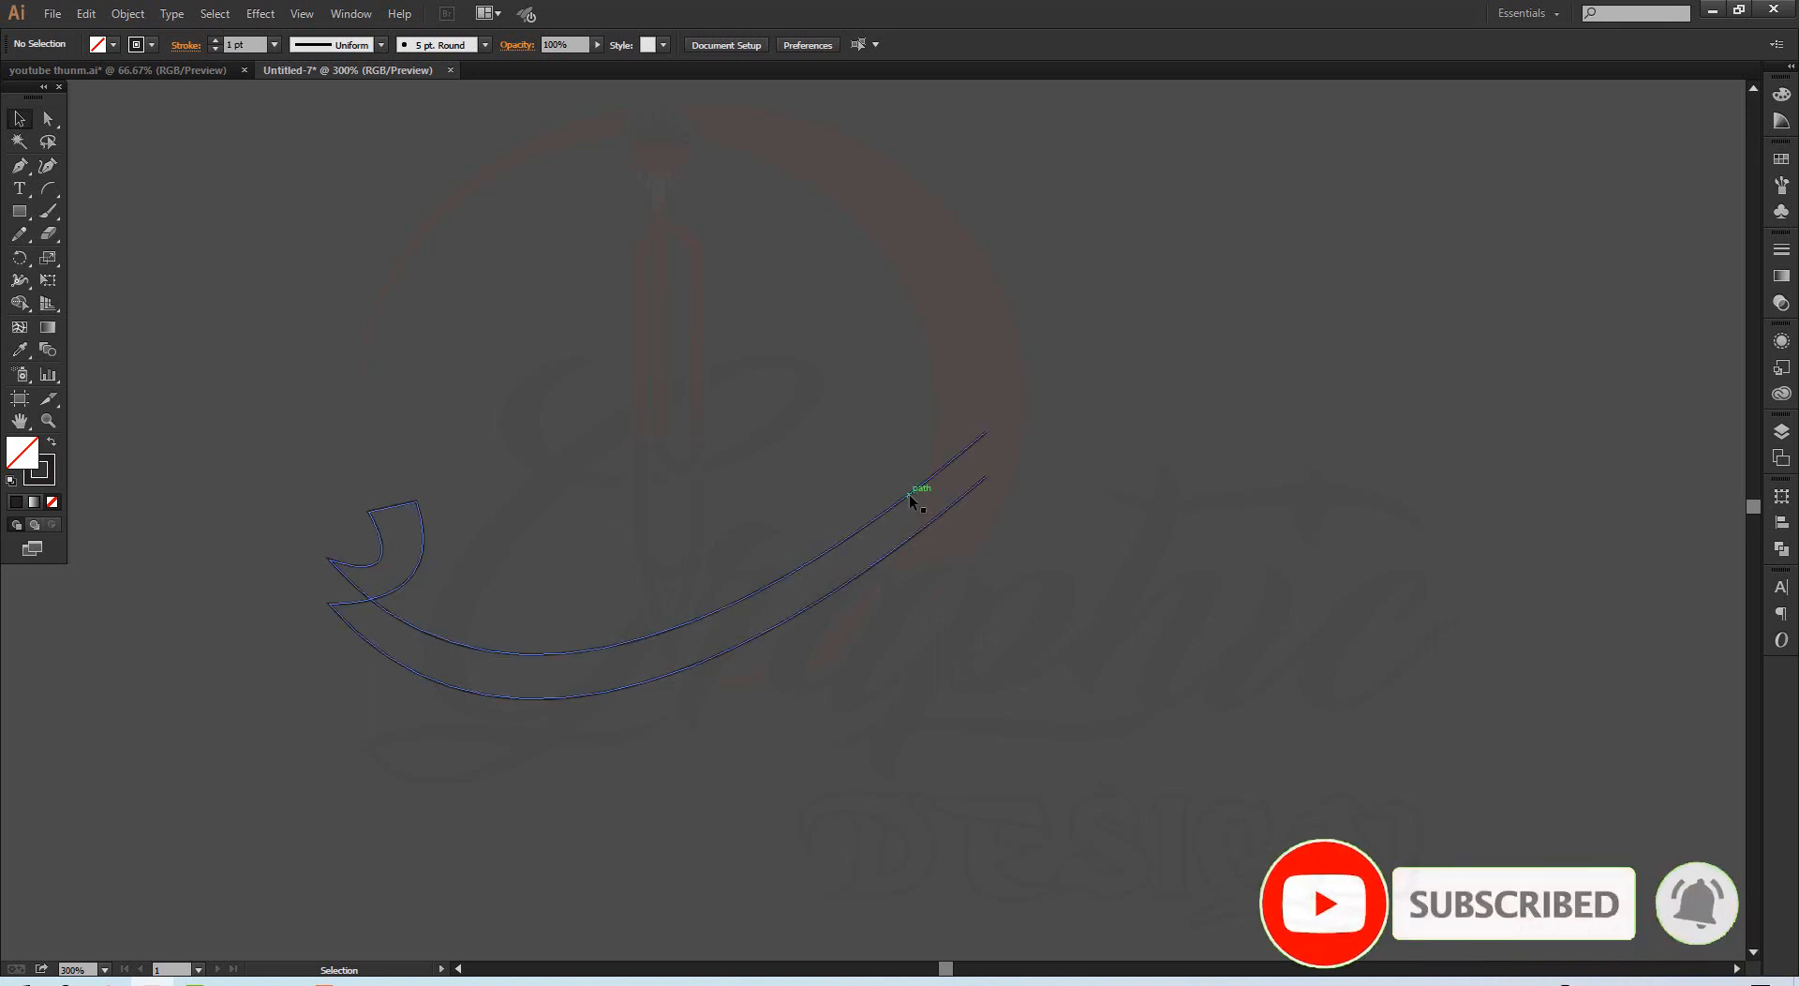
Step: Connect the right ends of the two arcs with the Pen tool, drawing curved, pointed folds that close the ribbon outline
key(p)
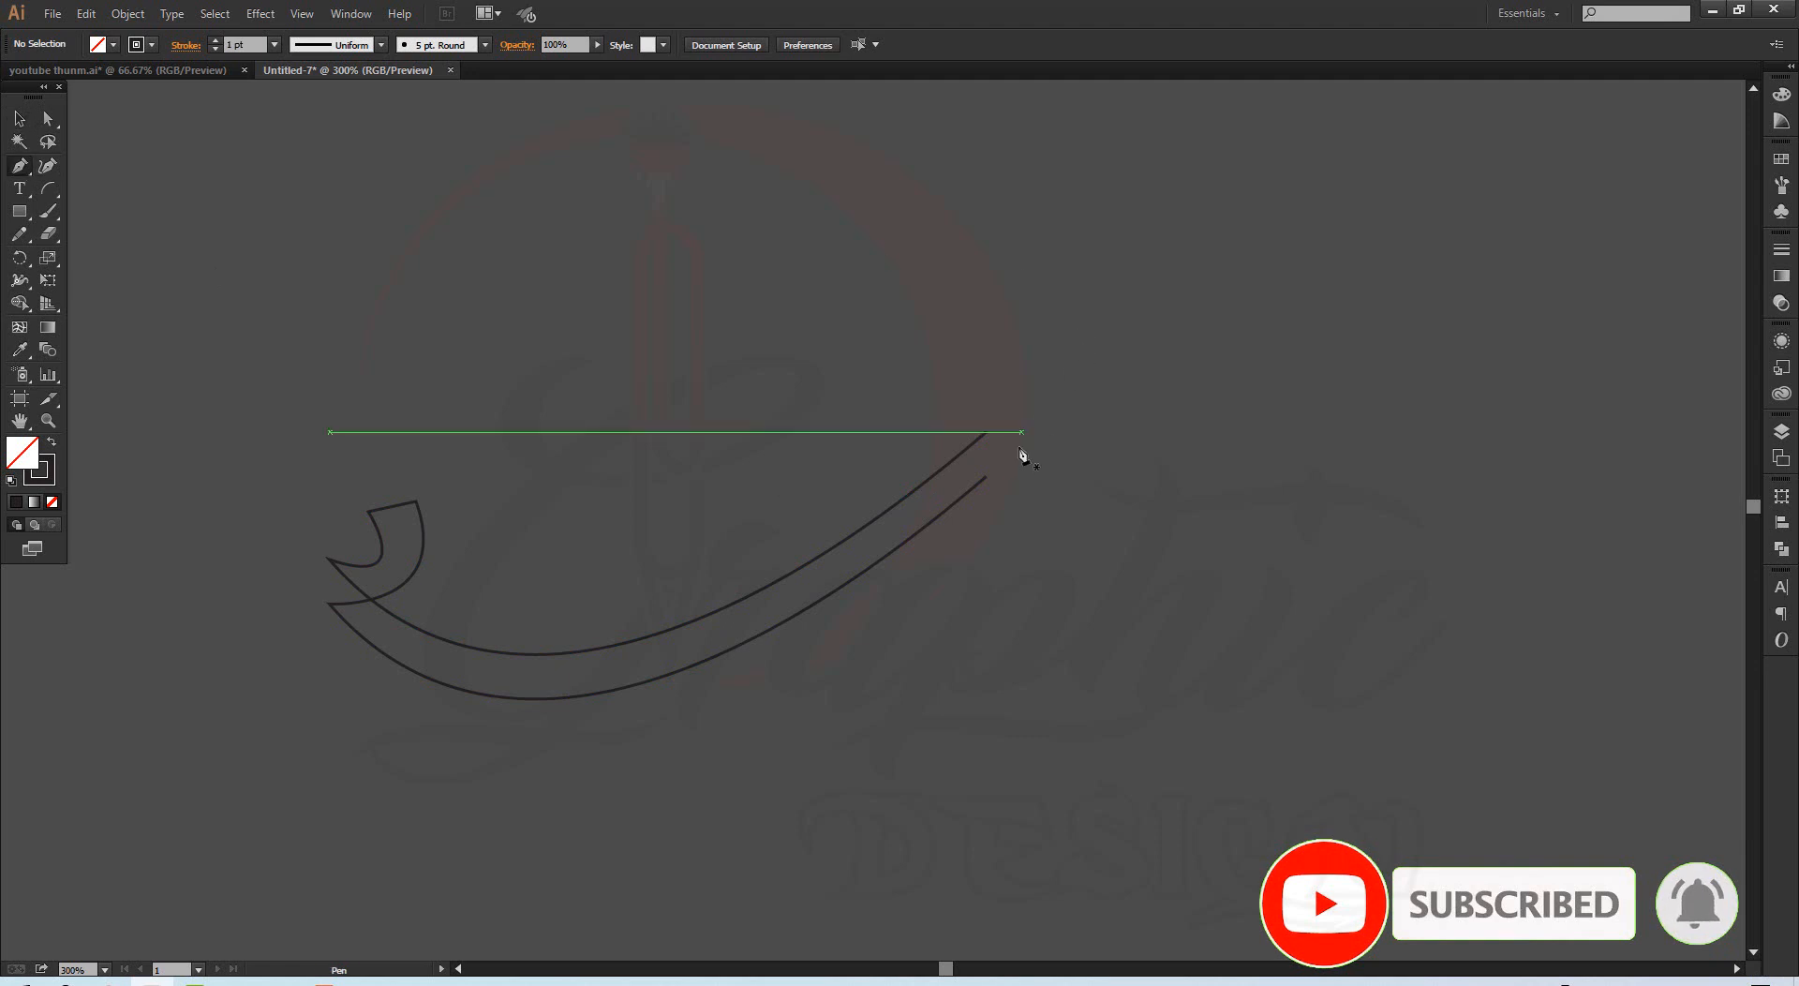
drag(985, 431, 889, 431)
drag(888, 431, 1015, 334)
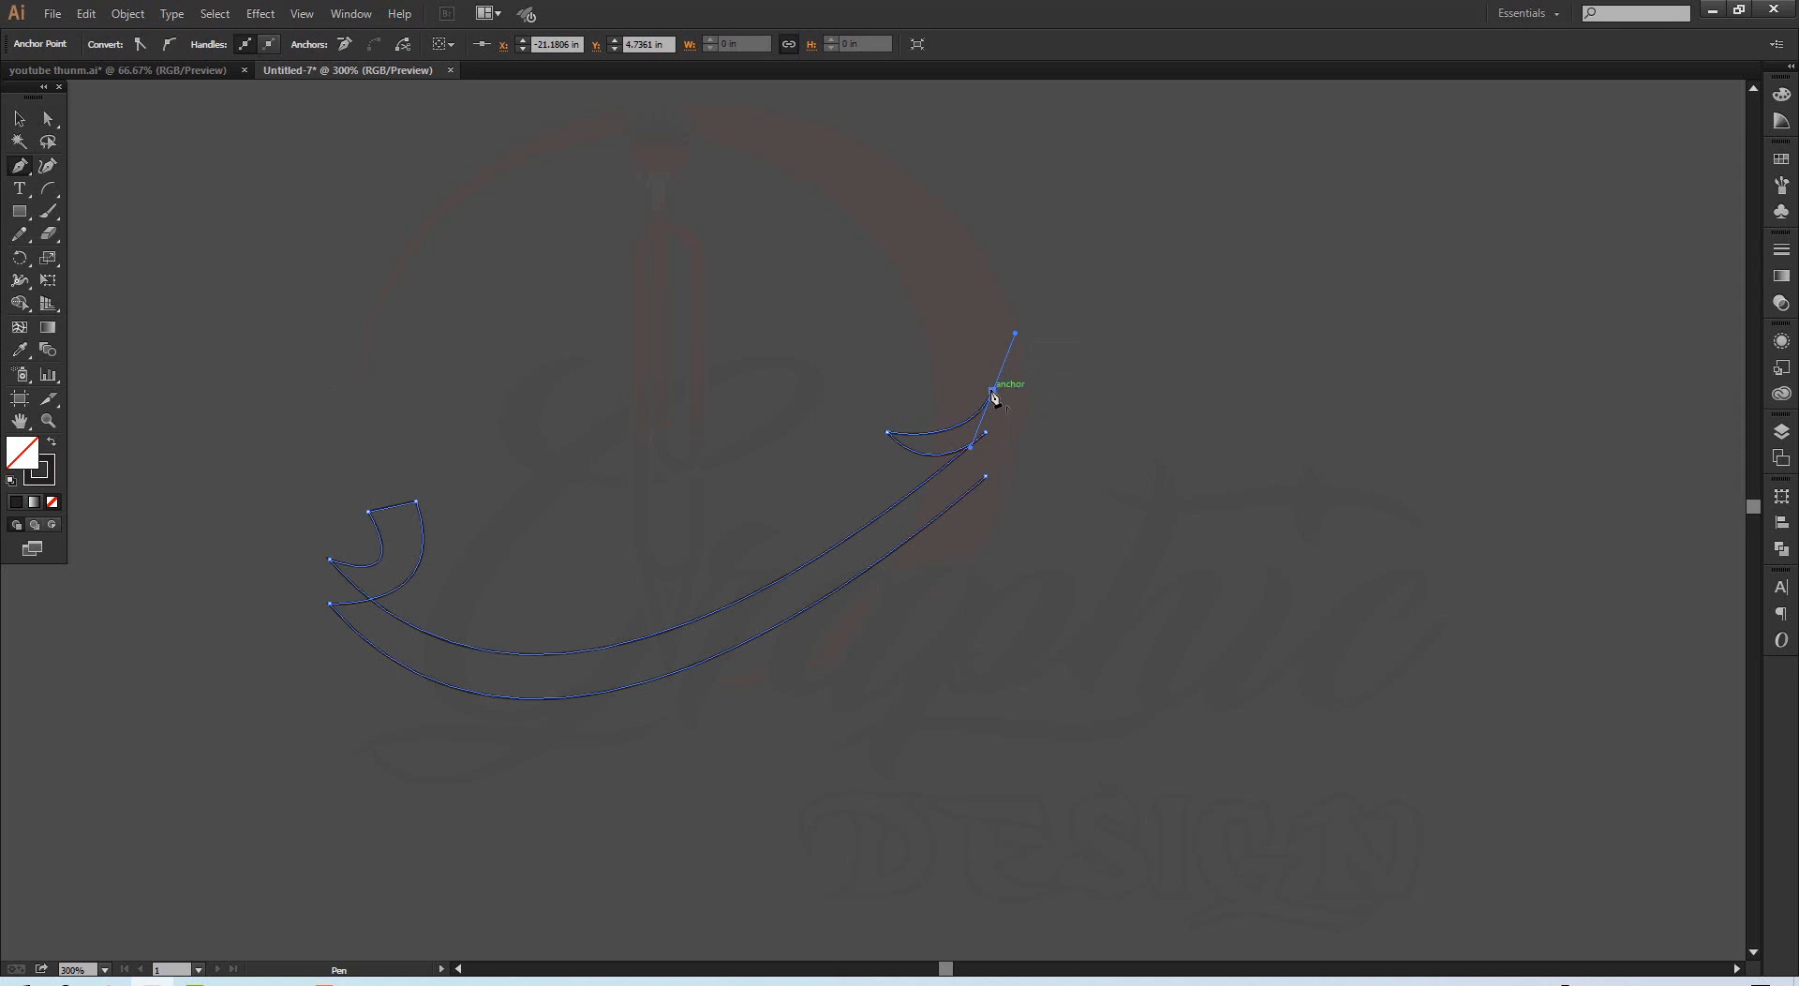
click(991, 391)
drag(970, 335, 1007, 284)
click(971, 336)
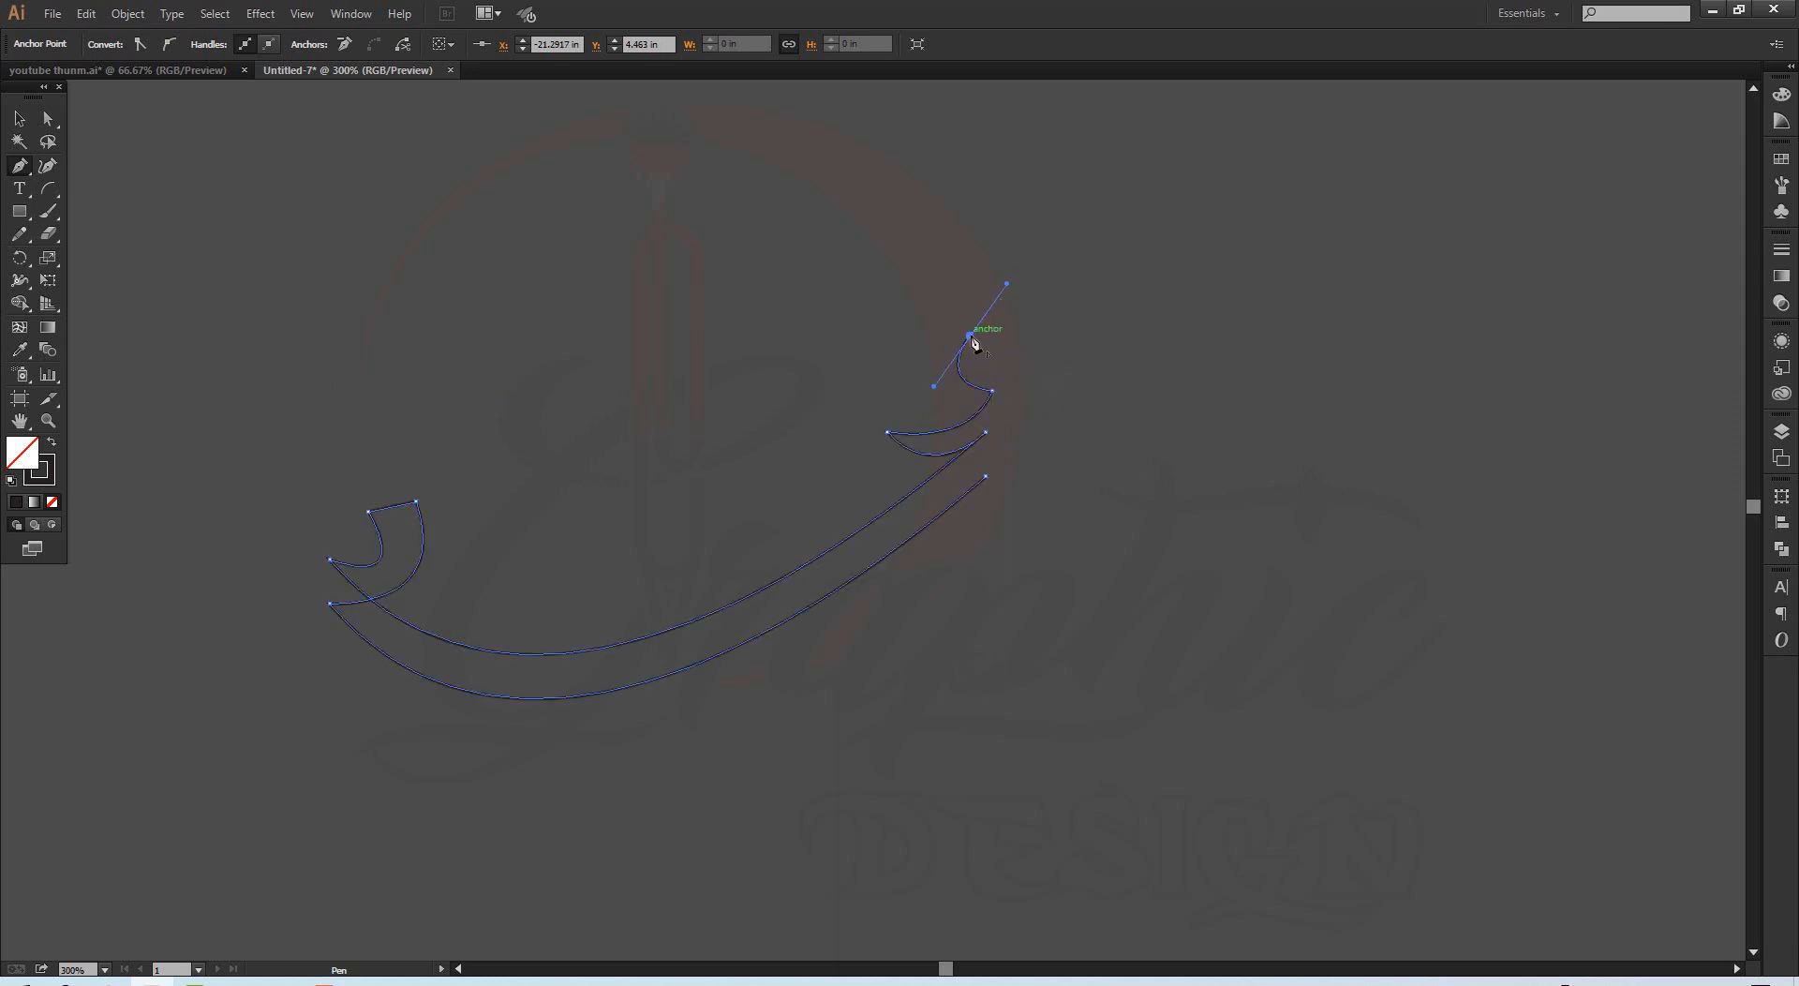
drag(1017, 414, 1105, 382)
click(1016, 414)
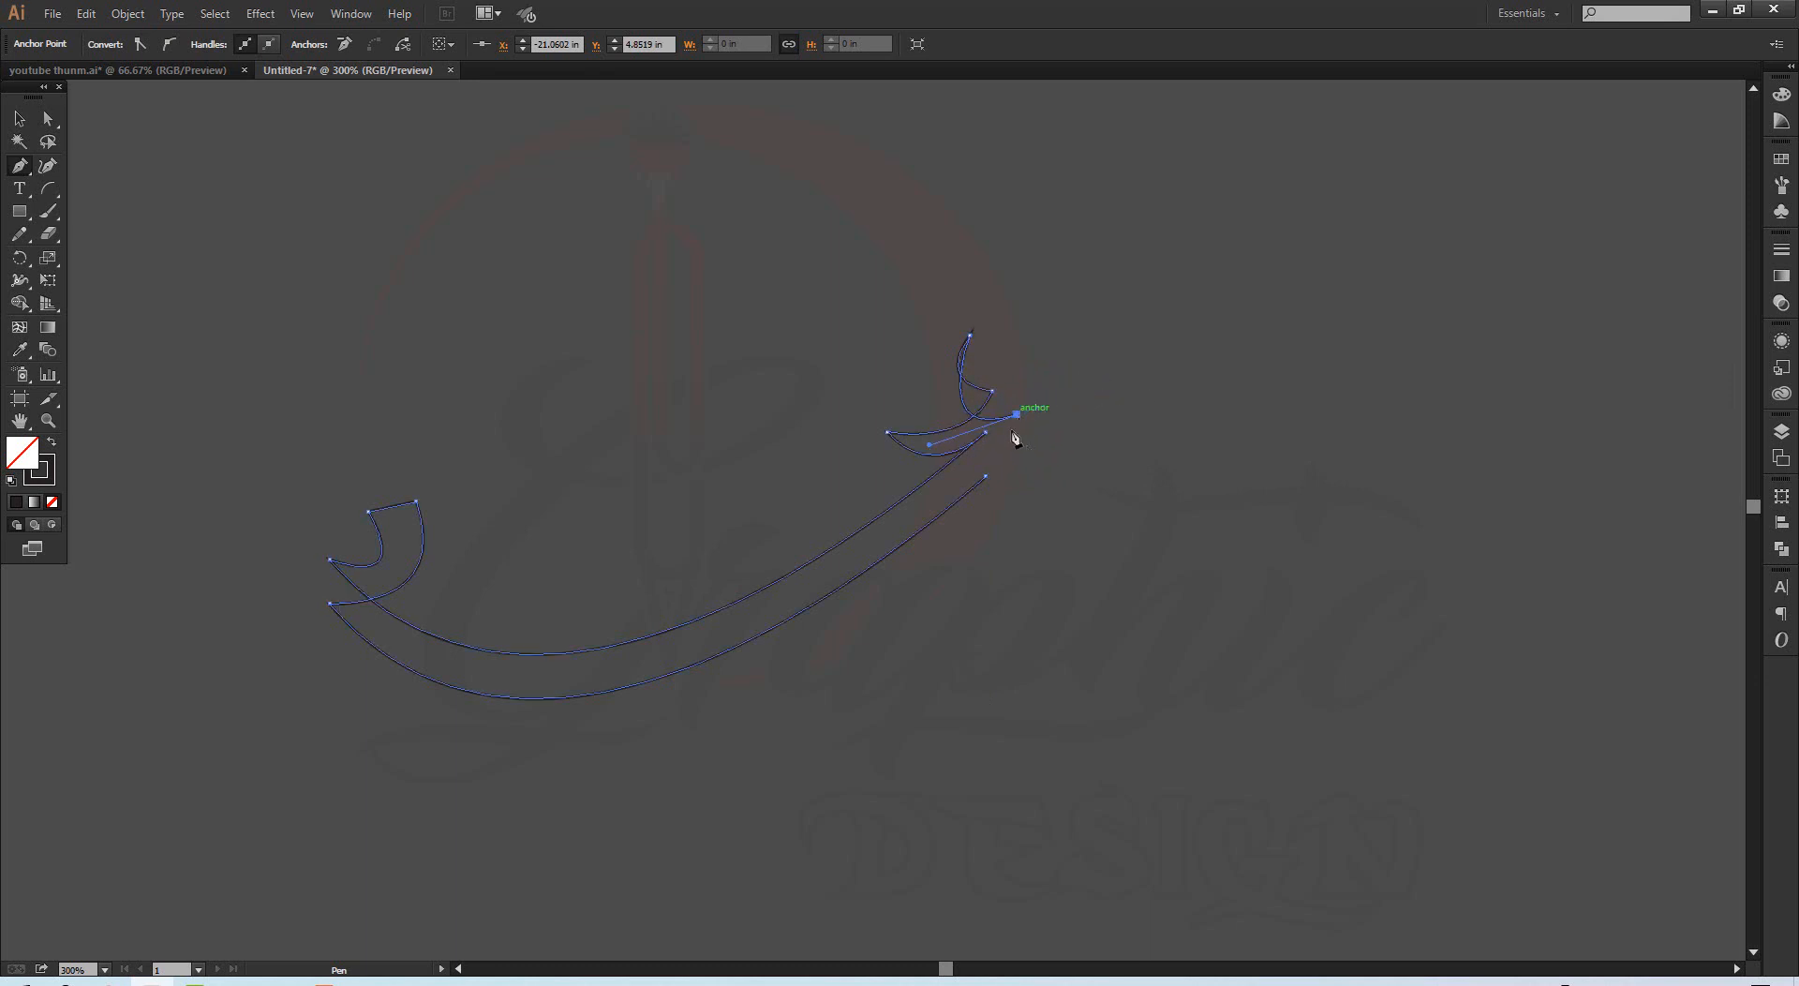
click(987, 478)
key(v)
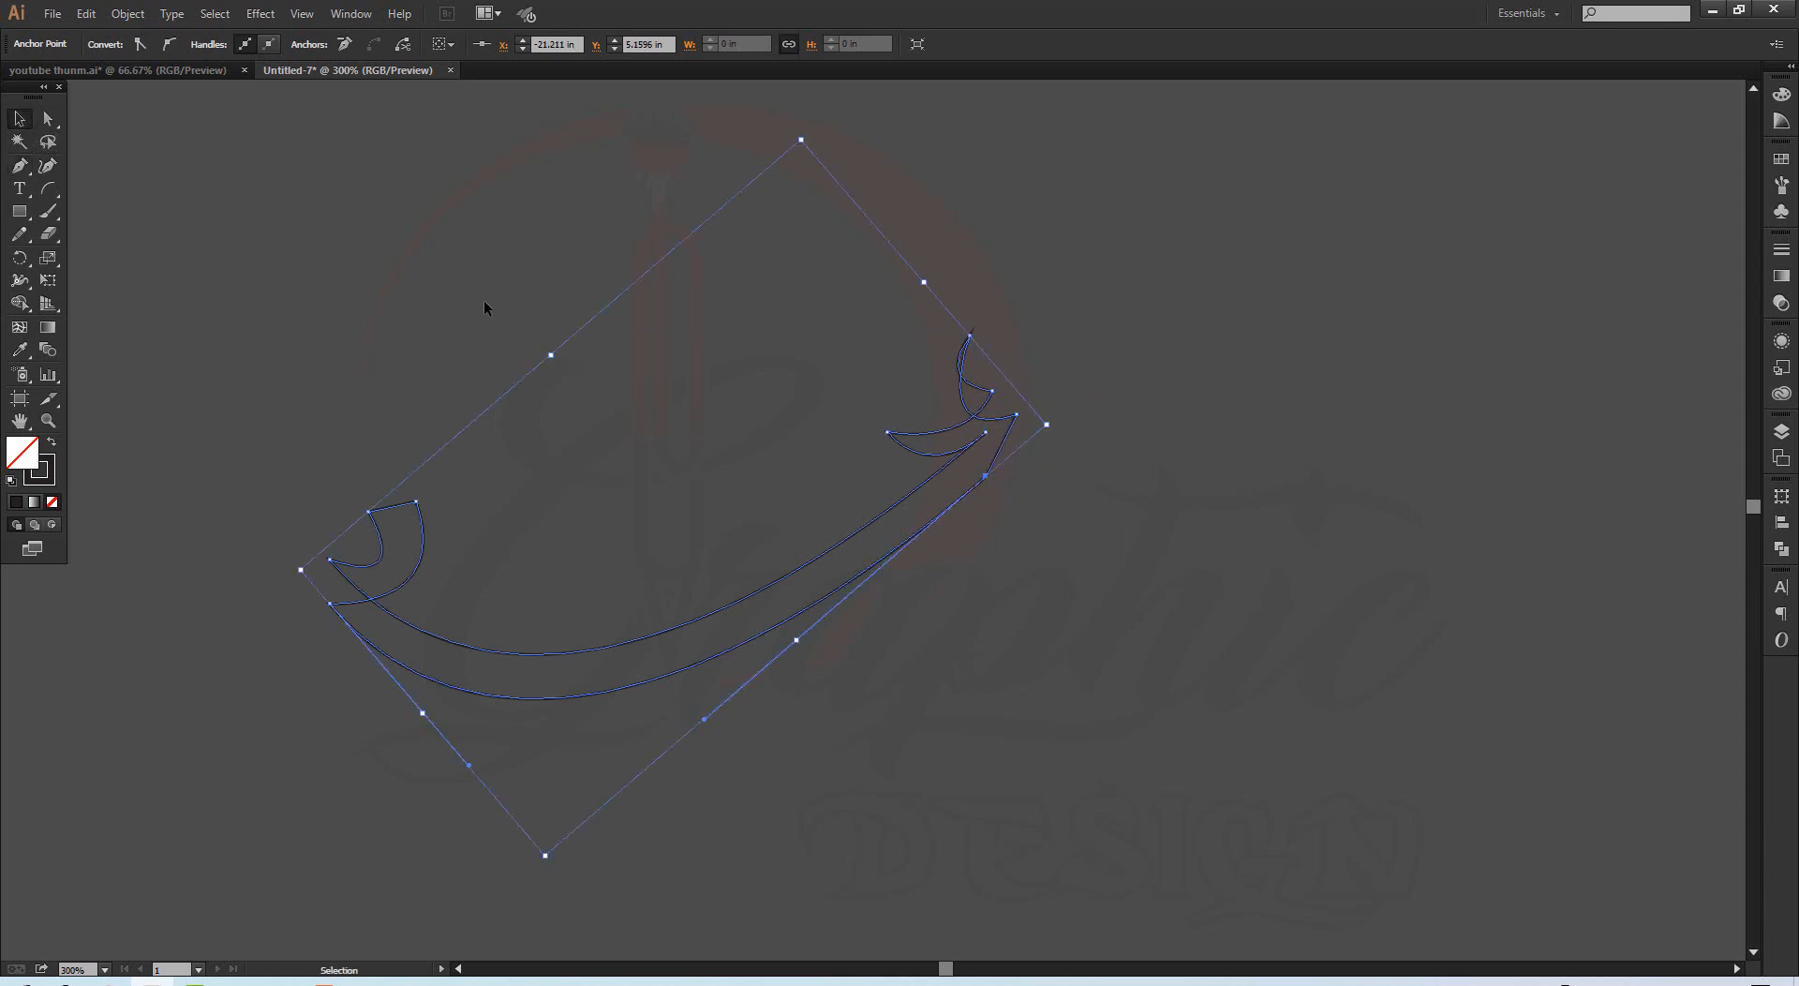
click(486, 302)
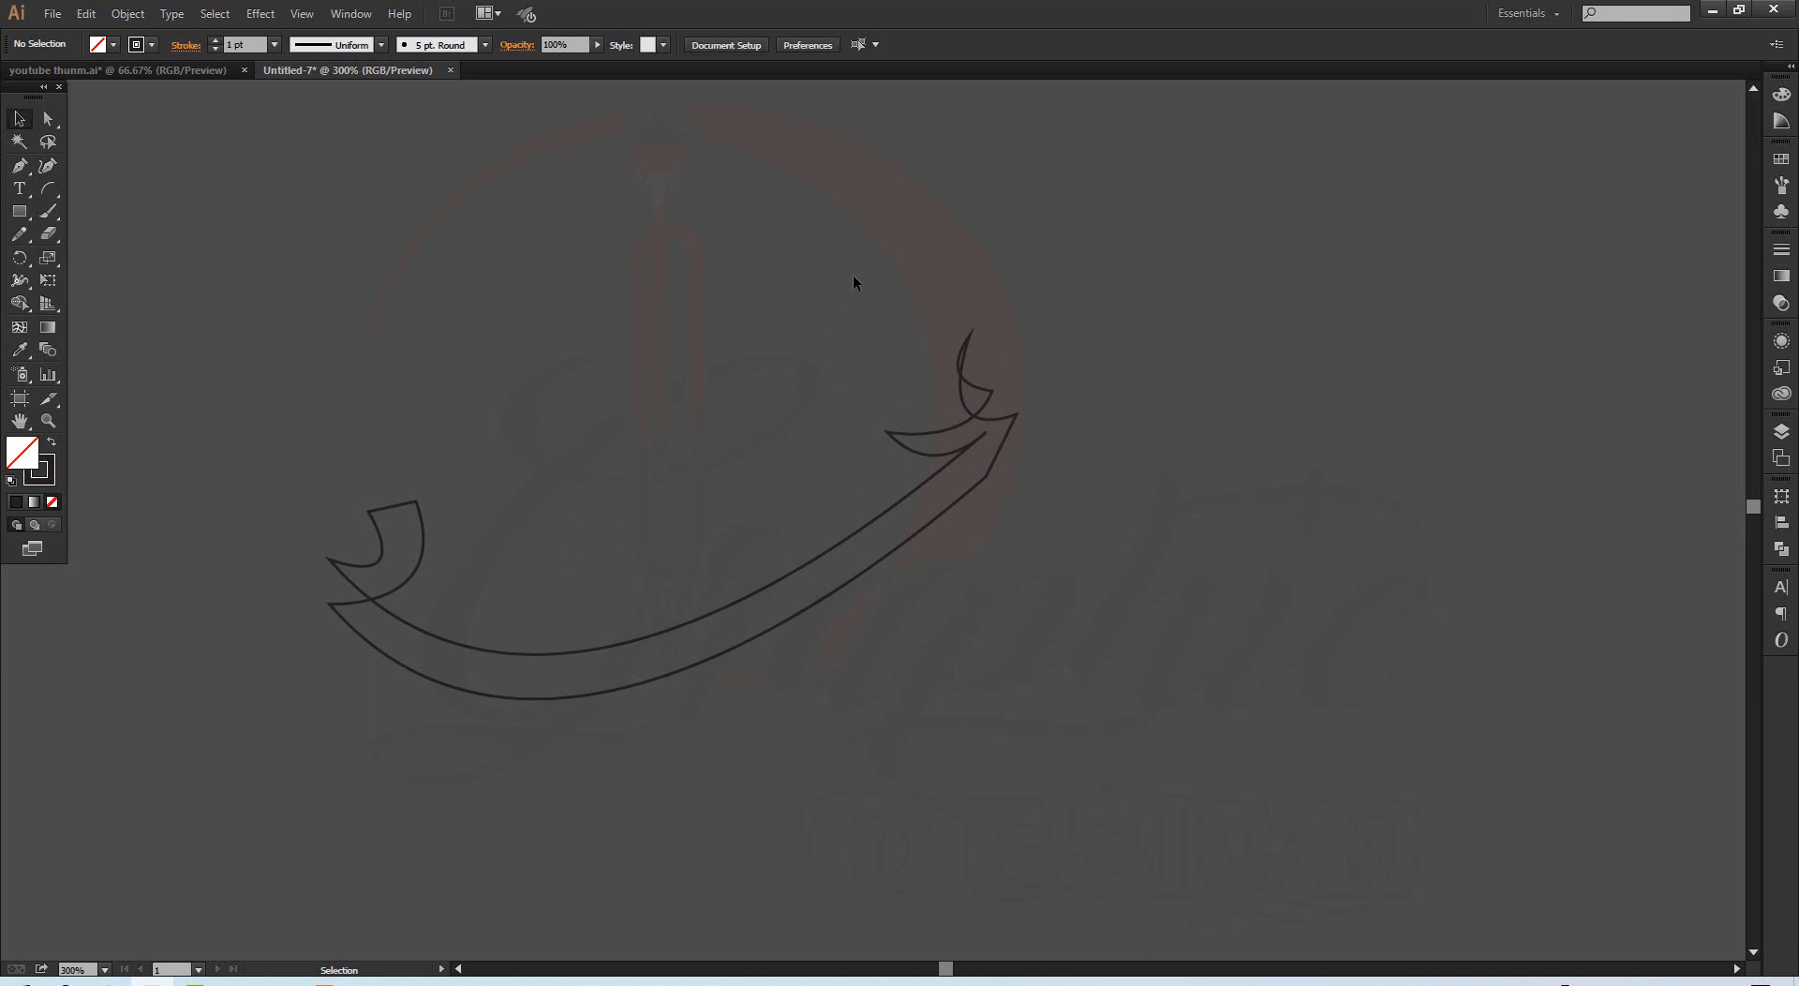
Step: Move the ribbon outline to the right and slightly up, and delete it from the canvas
drag(497, 654, 1041, 596)
click(719, 650)
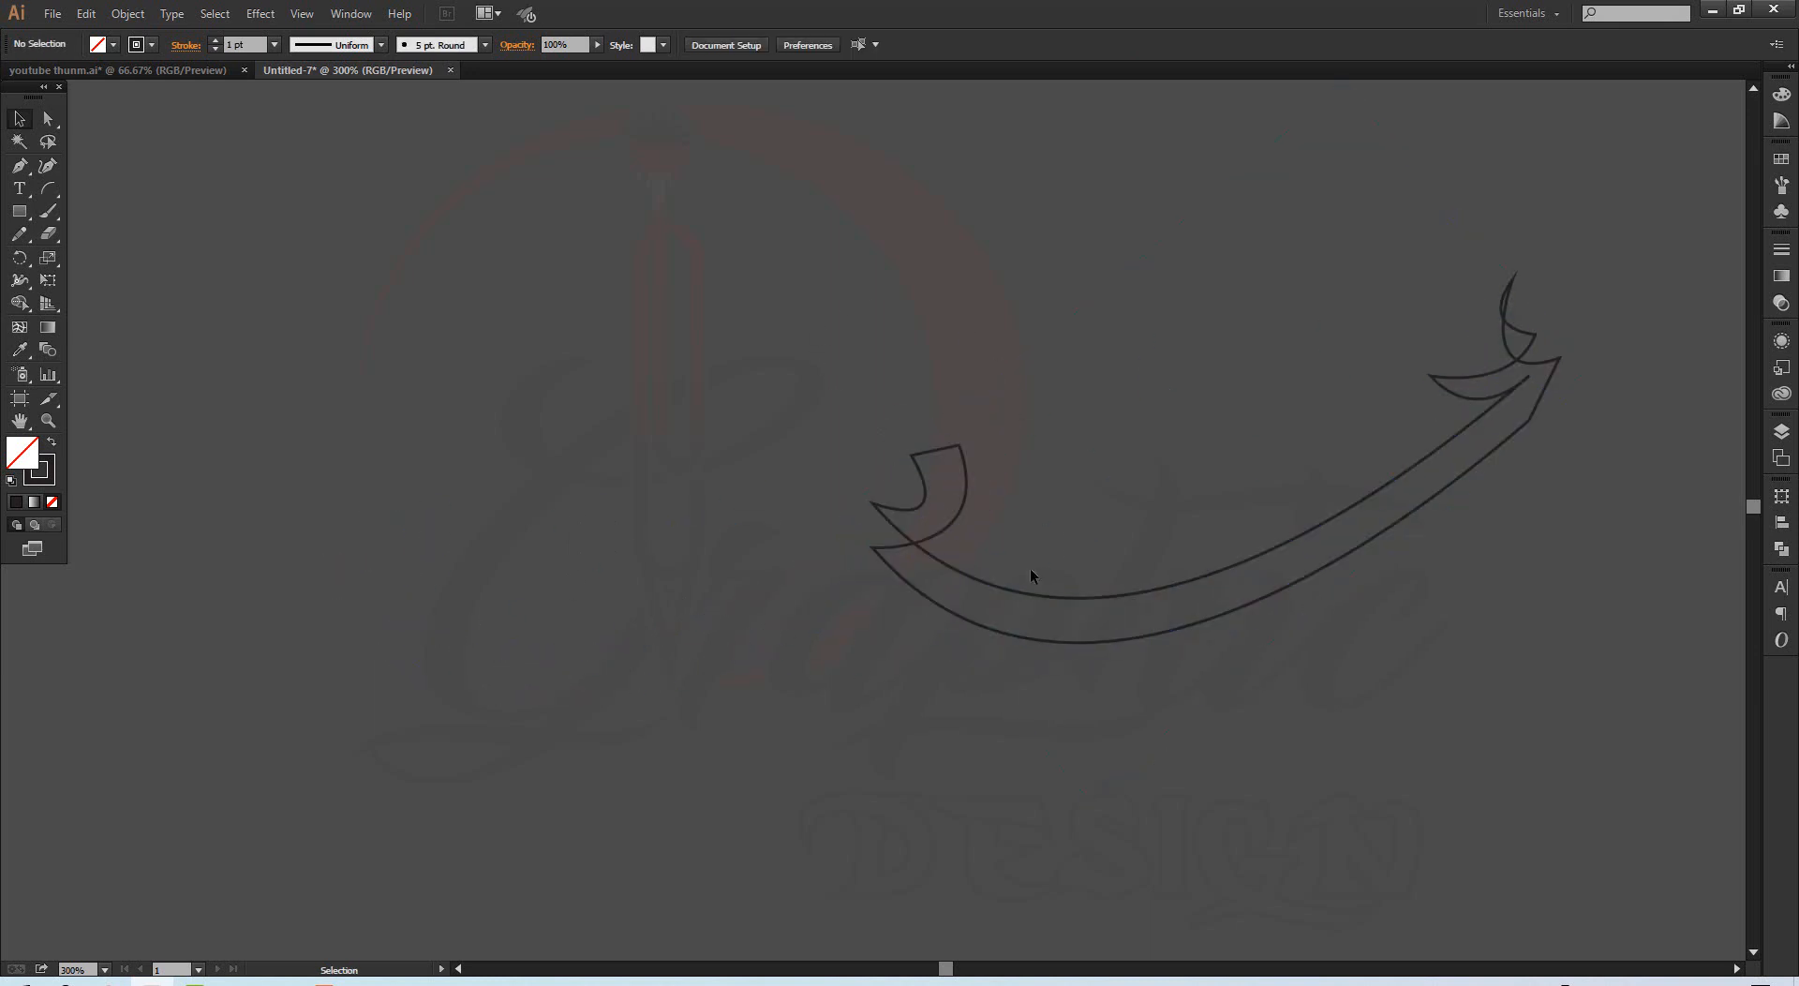
drag(702, 265, 1597, 691)
key(Delete)
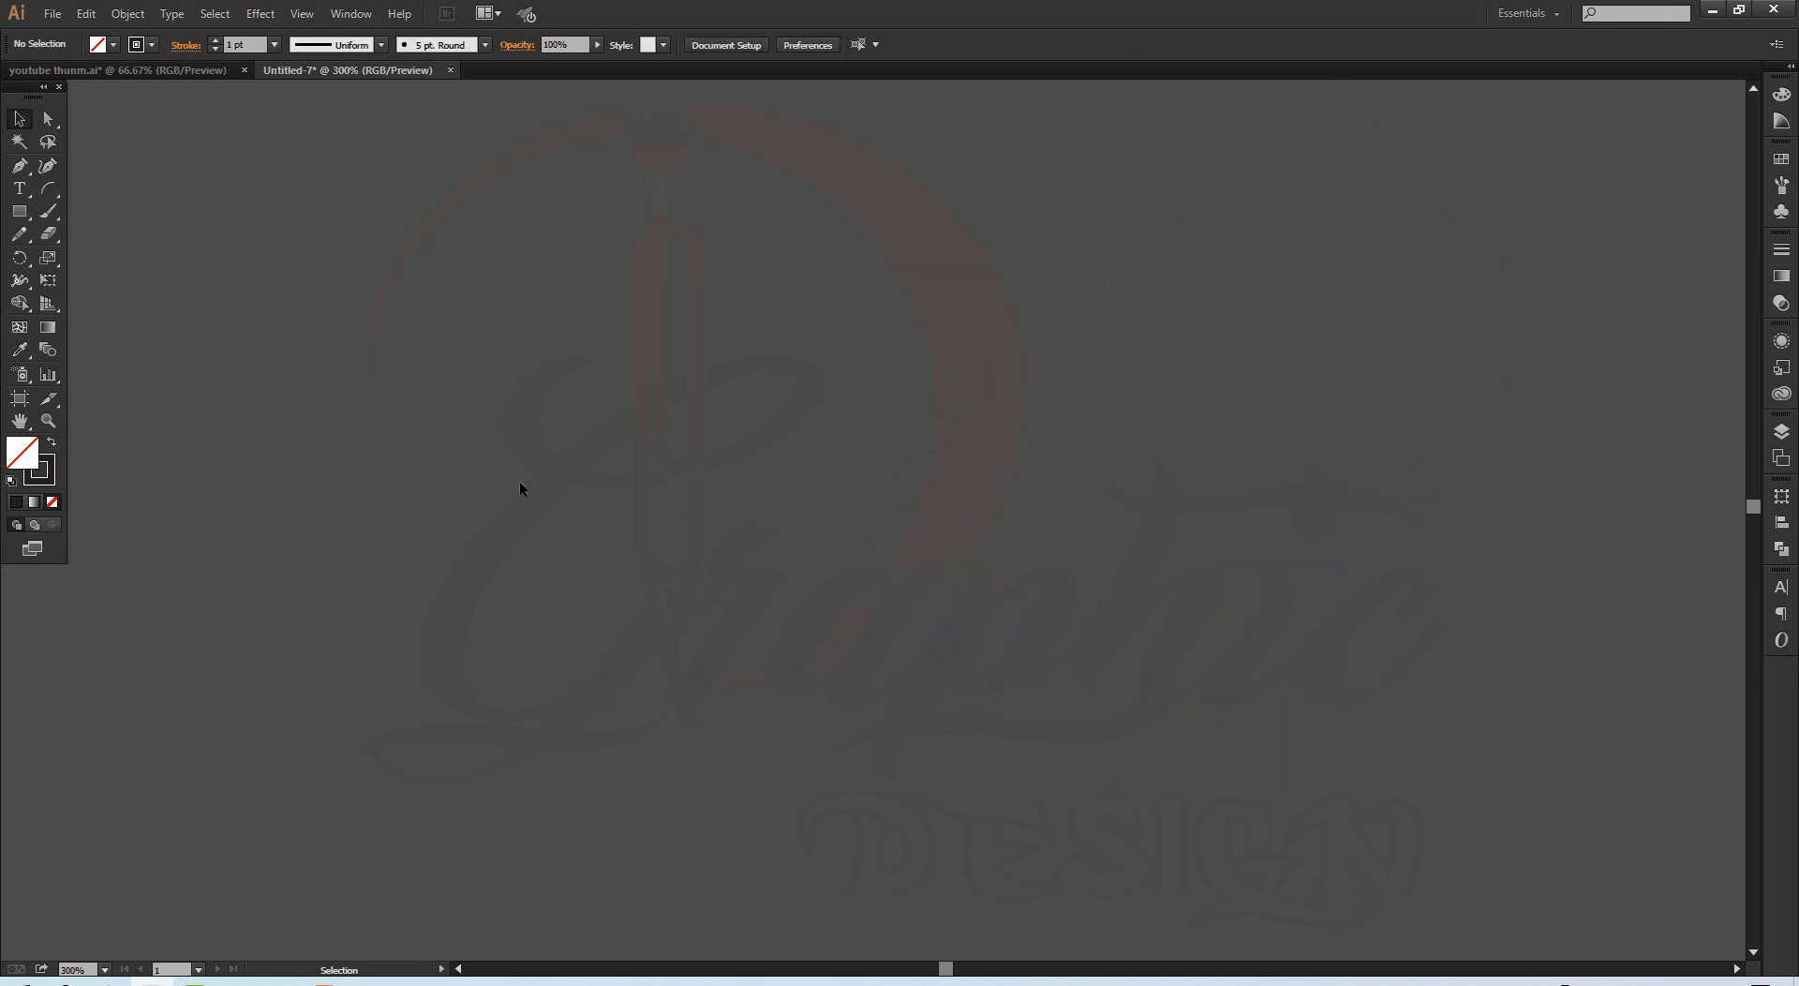
click(45, 189)
drag(417, 274, 486, 403)
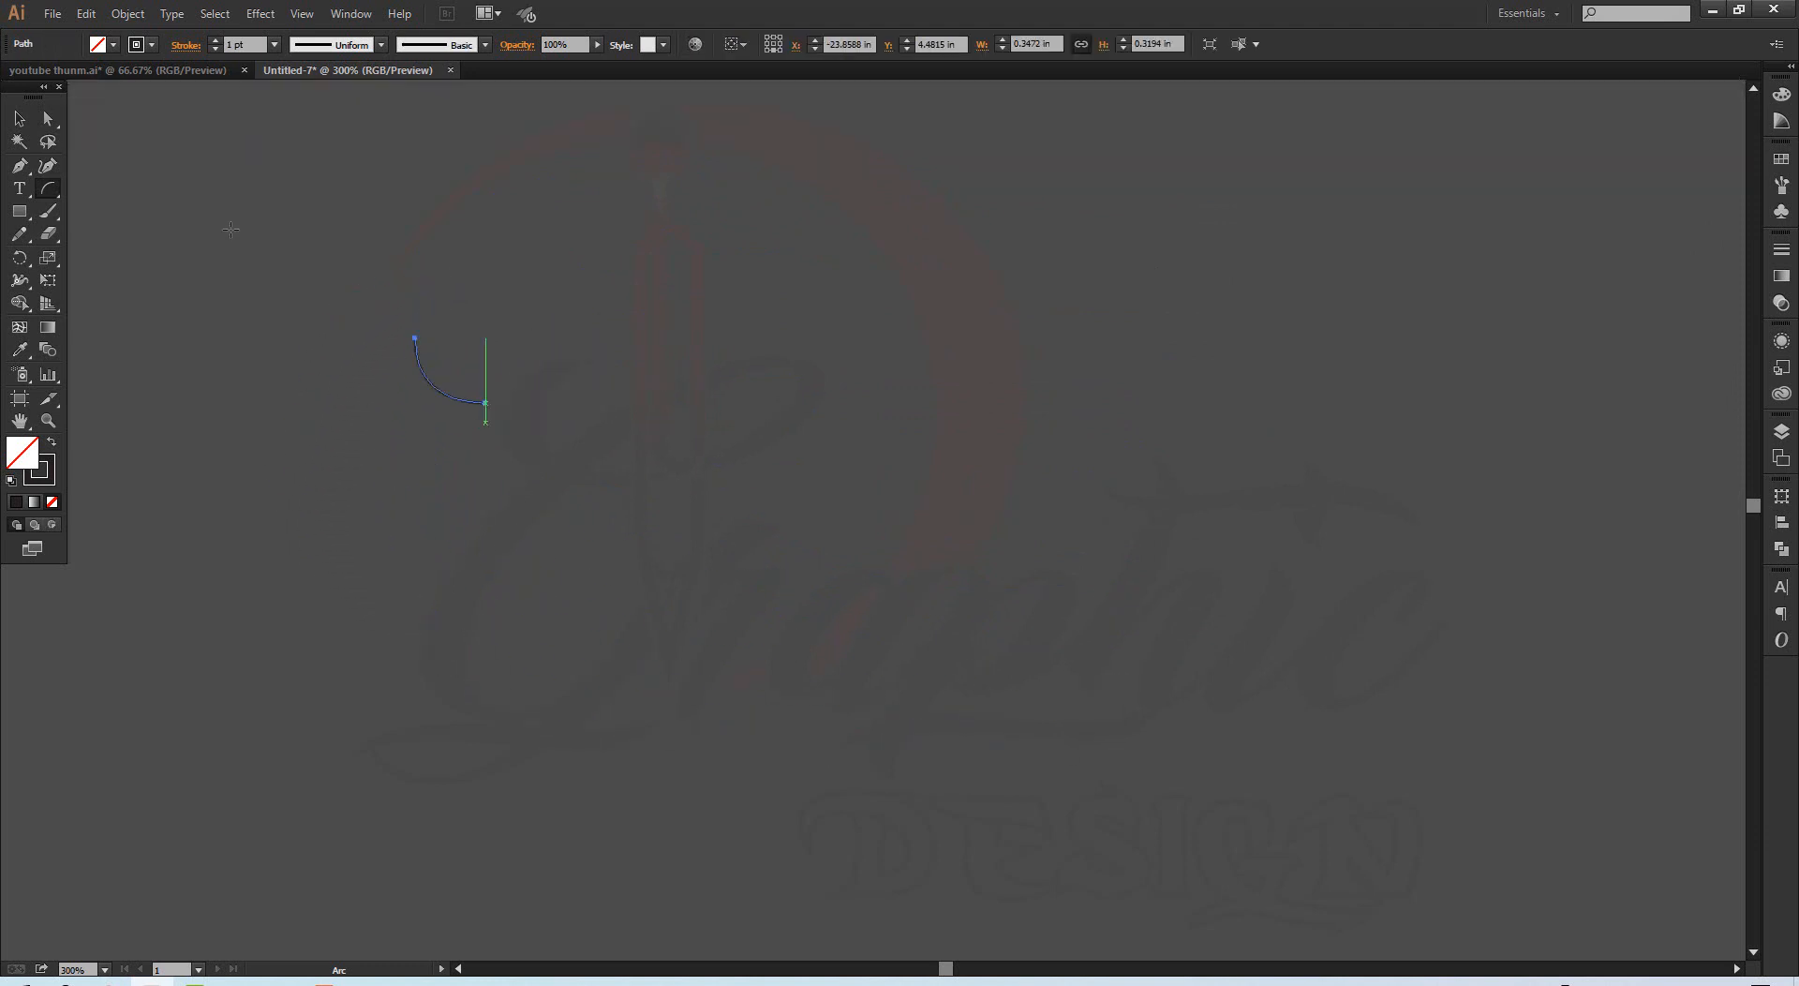
key(v)
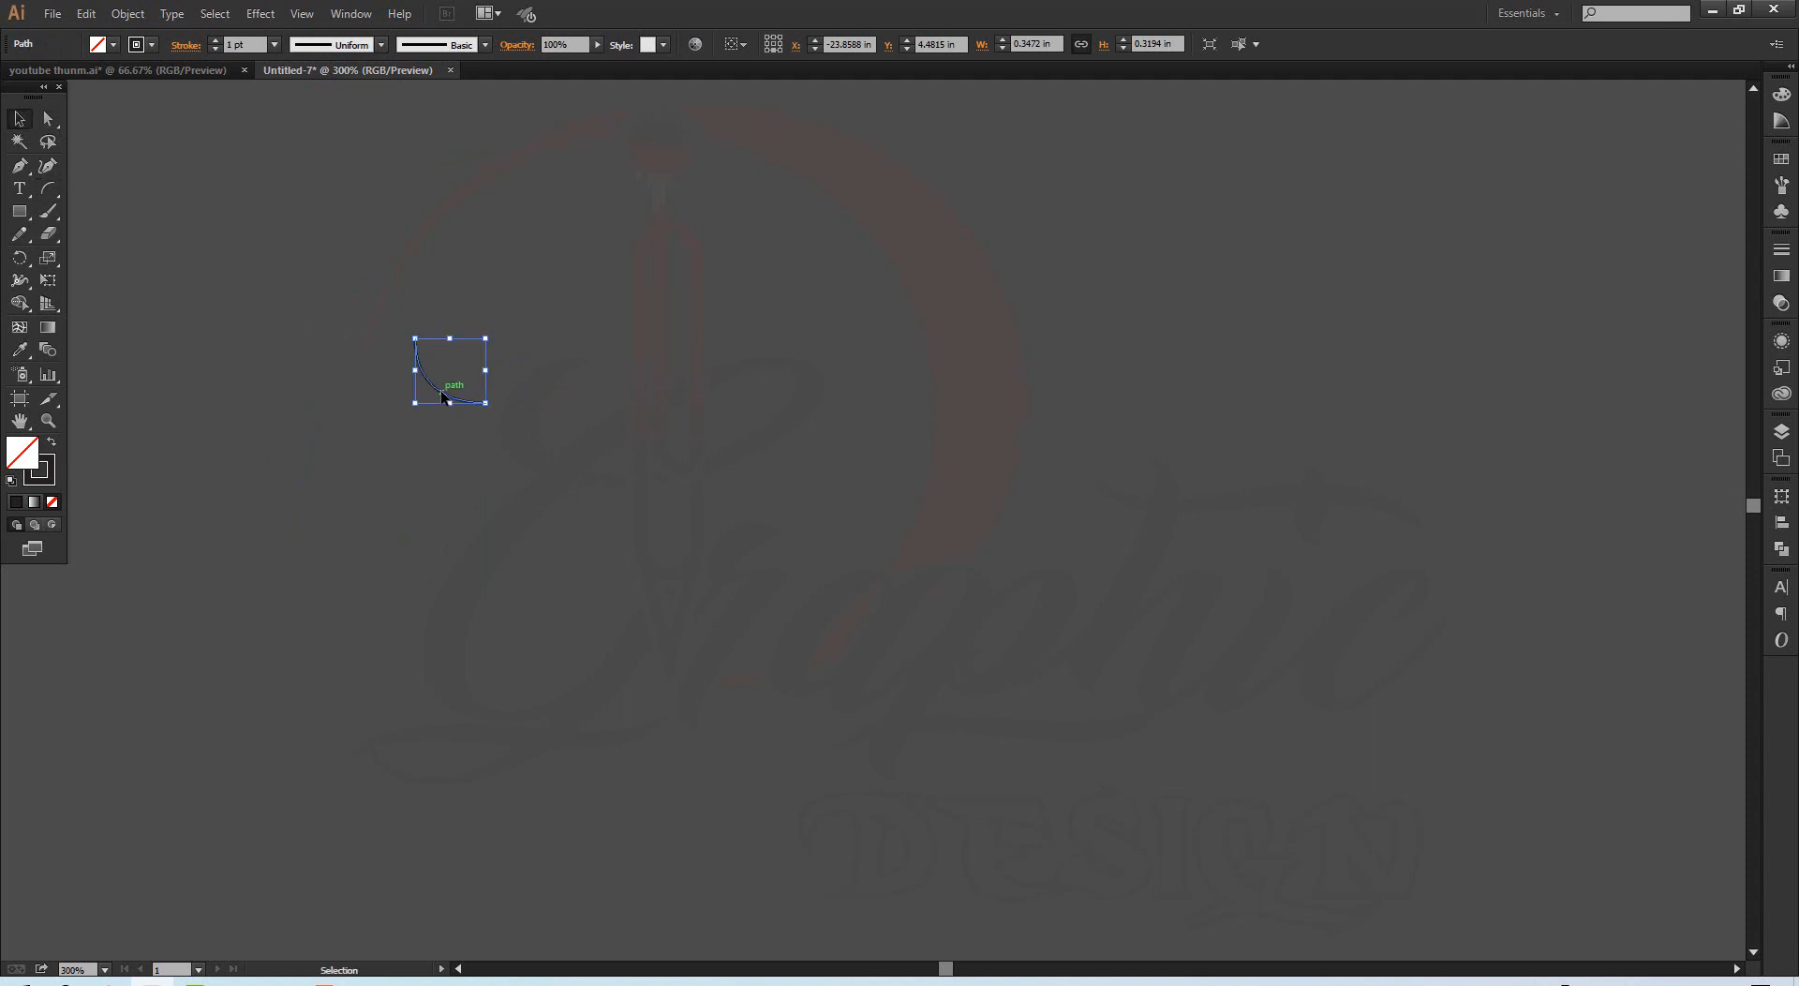
double_click(445, 397)
double_click(794, 497)
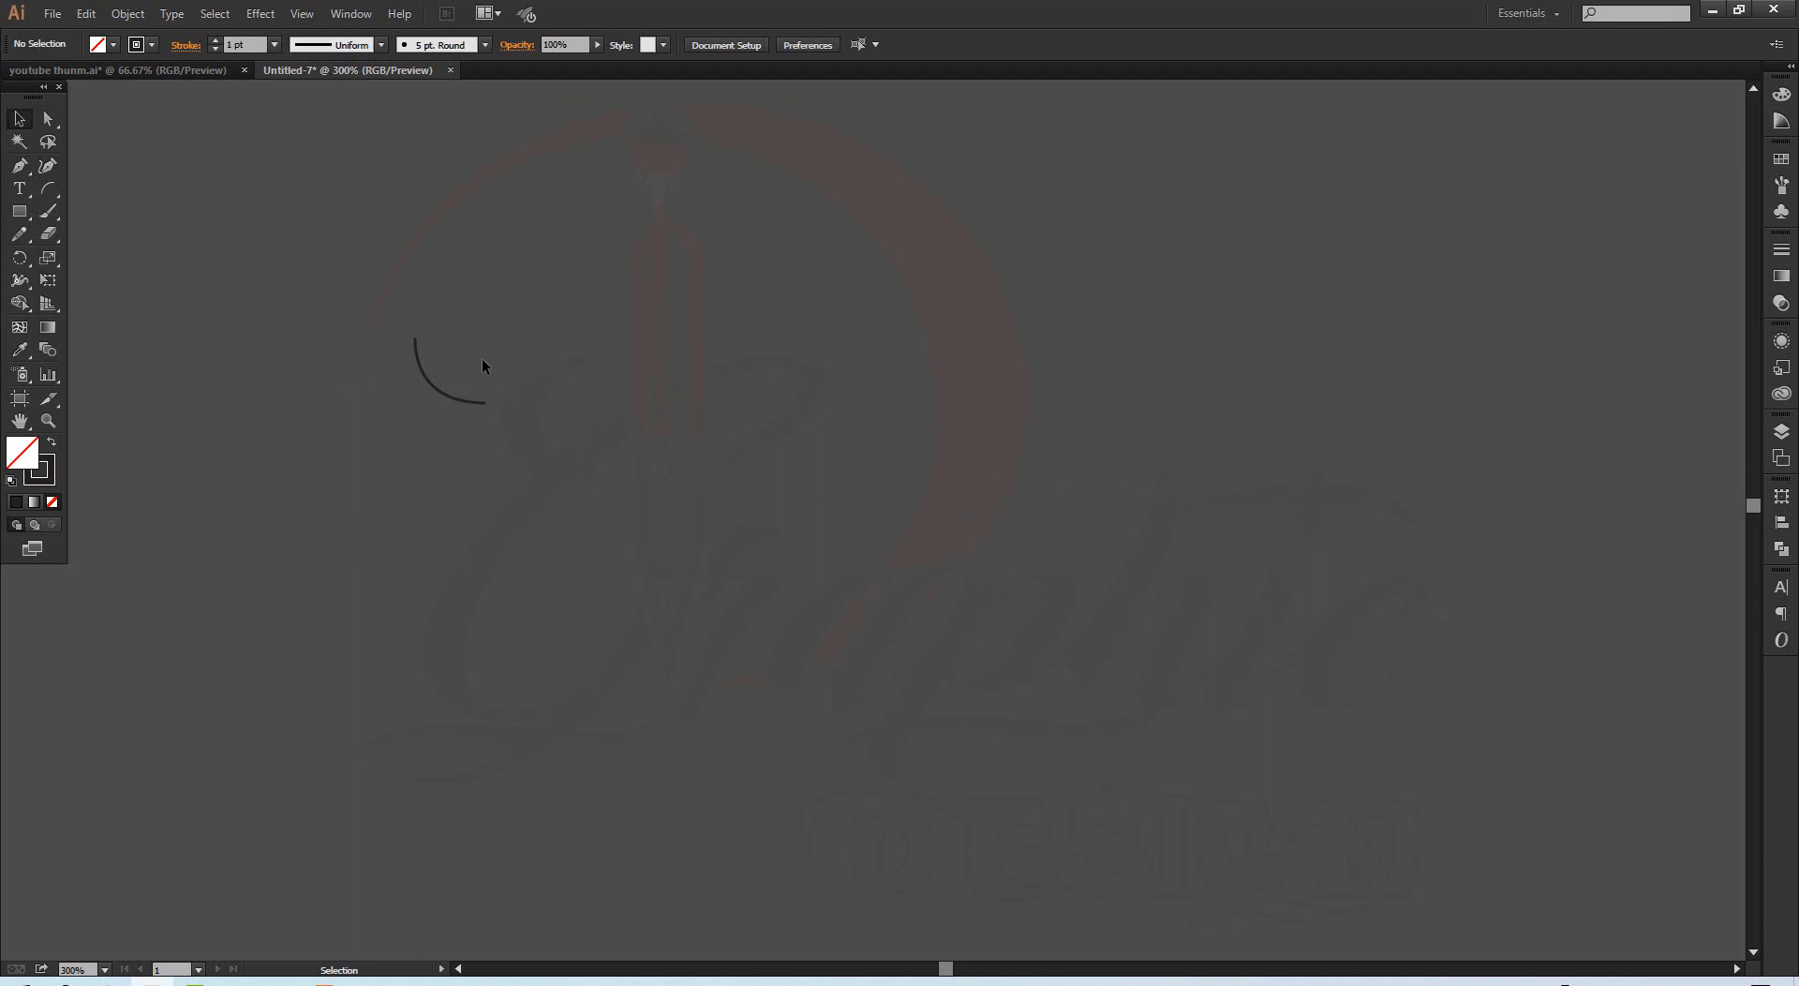
click(439, 395)
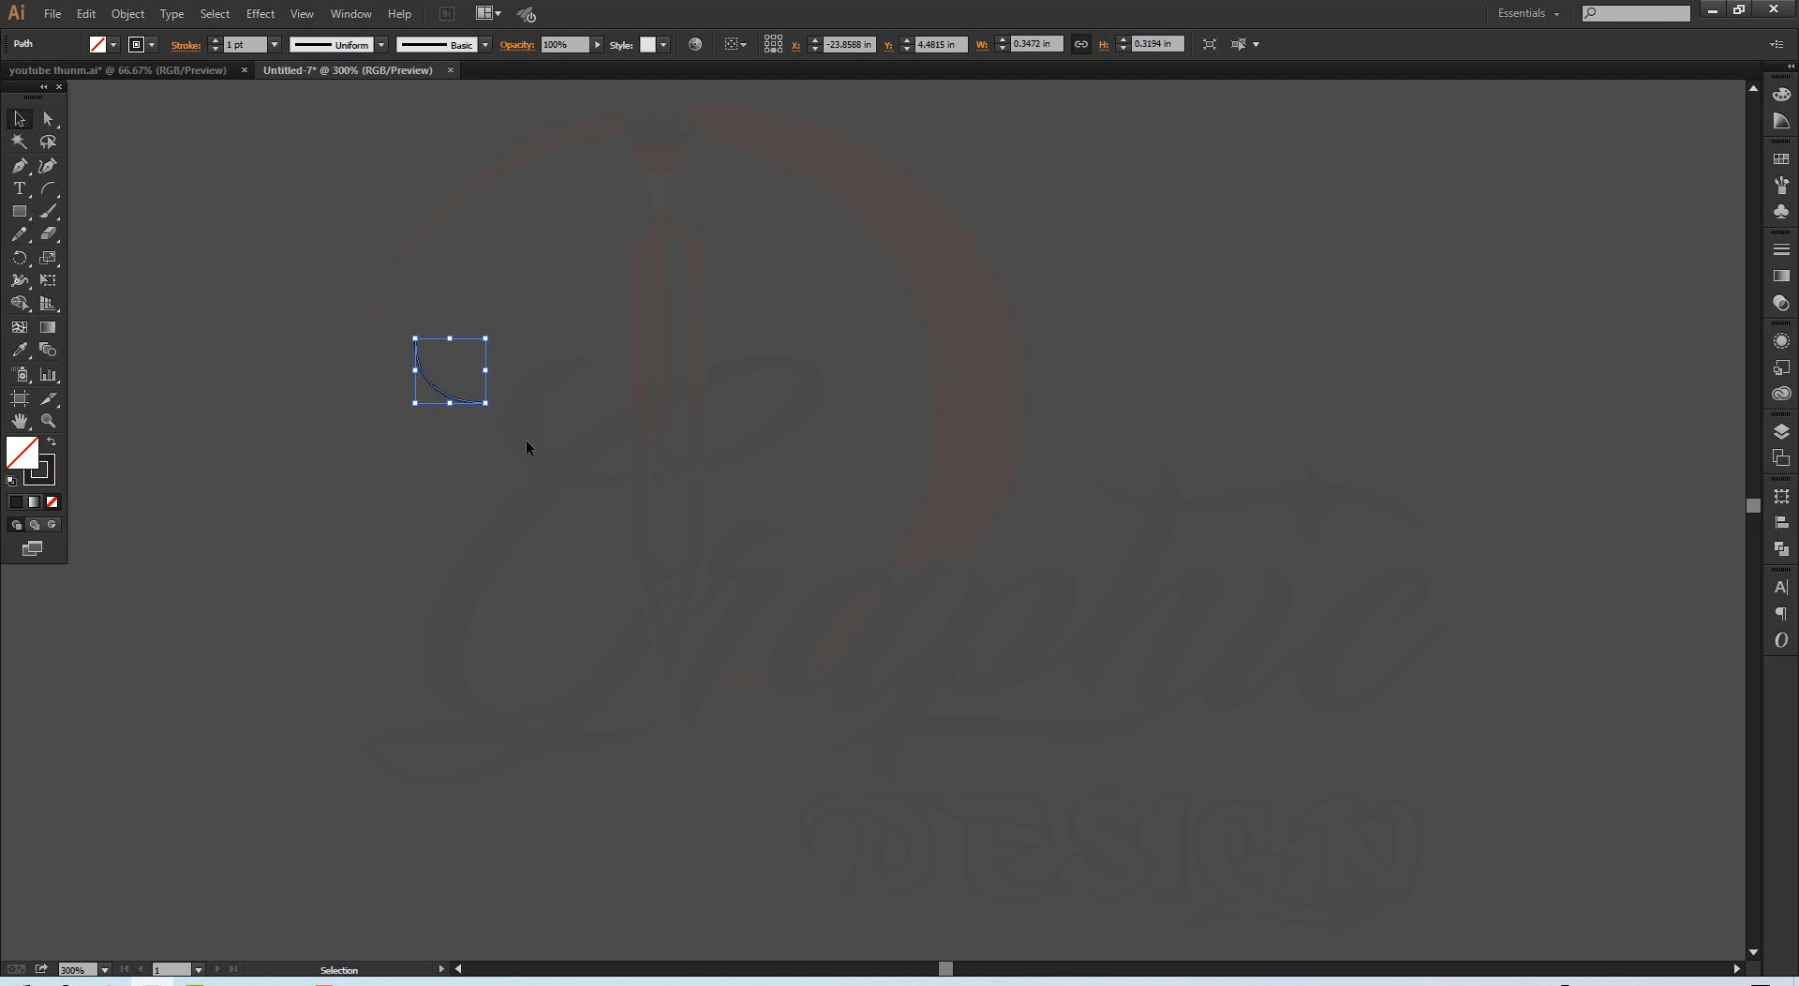
click(442, 344)
click(423, 373)
key(Delete)
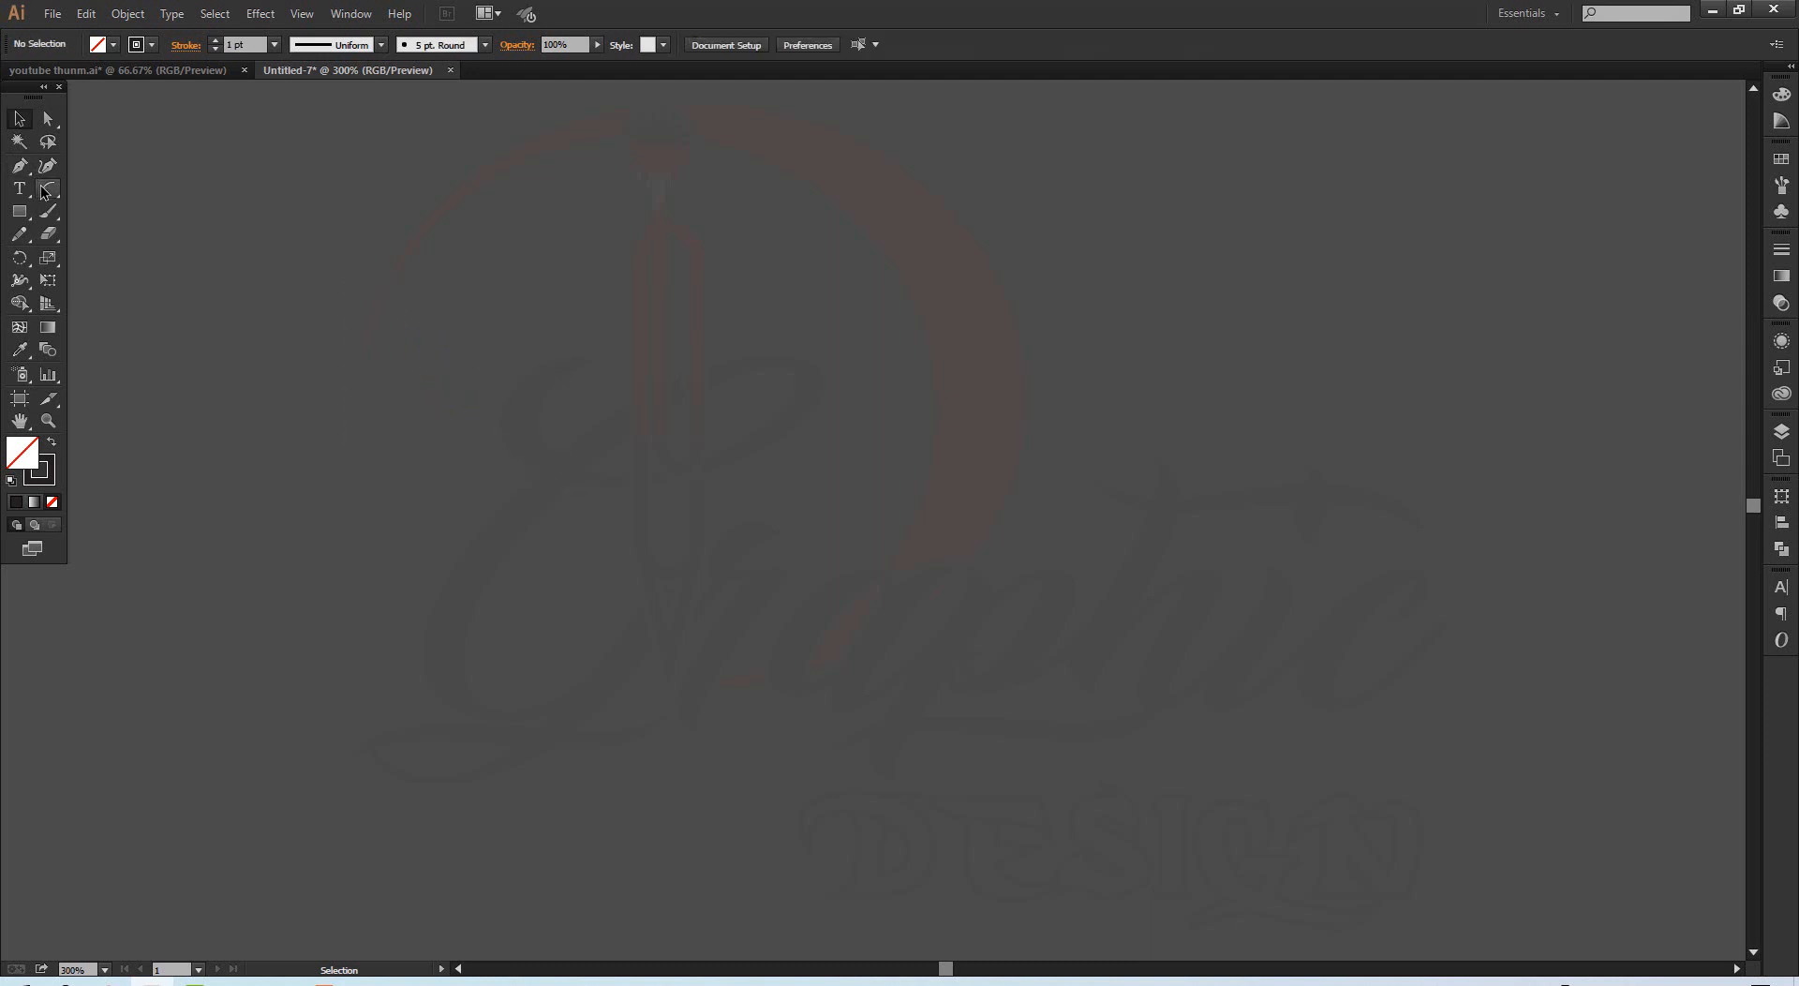
Step: Draw a rectangular grid about 2.41 in wide and 2.39 in high with the Rectangular Grid tool
drag(49, 189, 113, 240)
drag(49, 191, 50, 191)
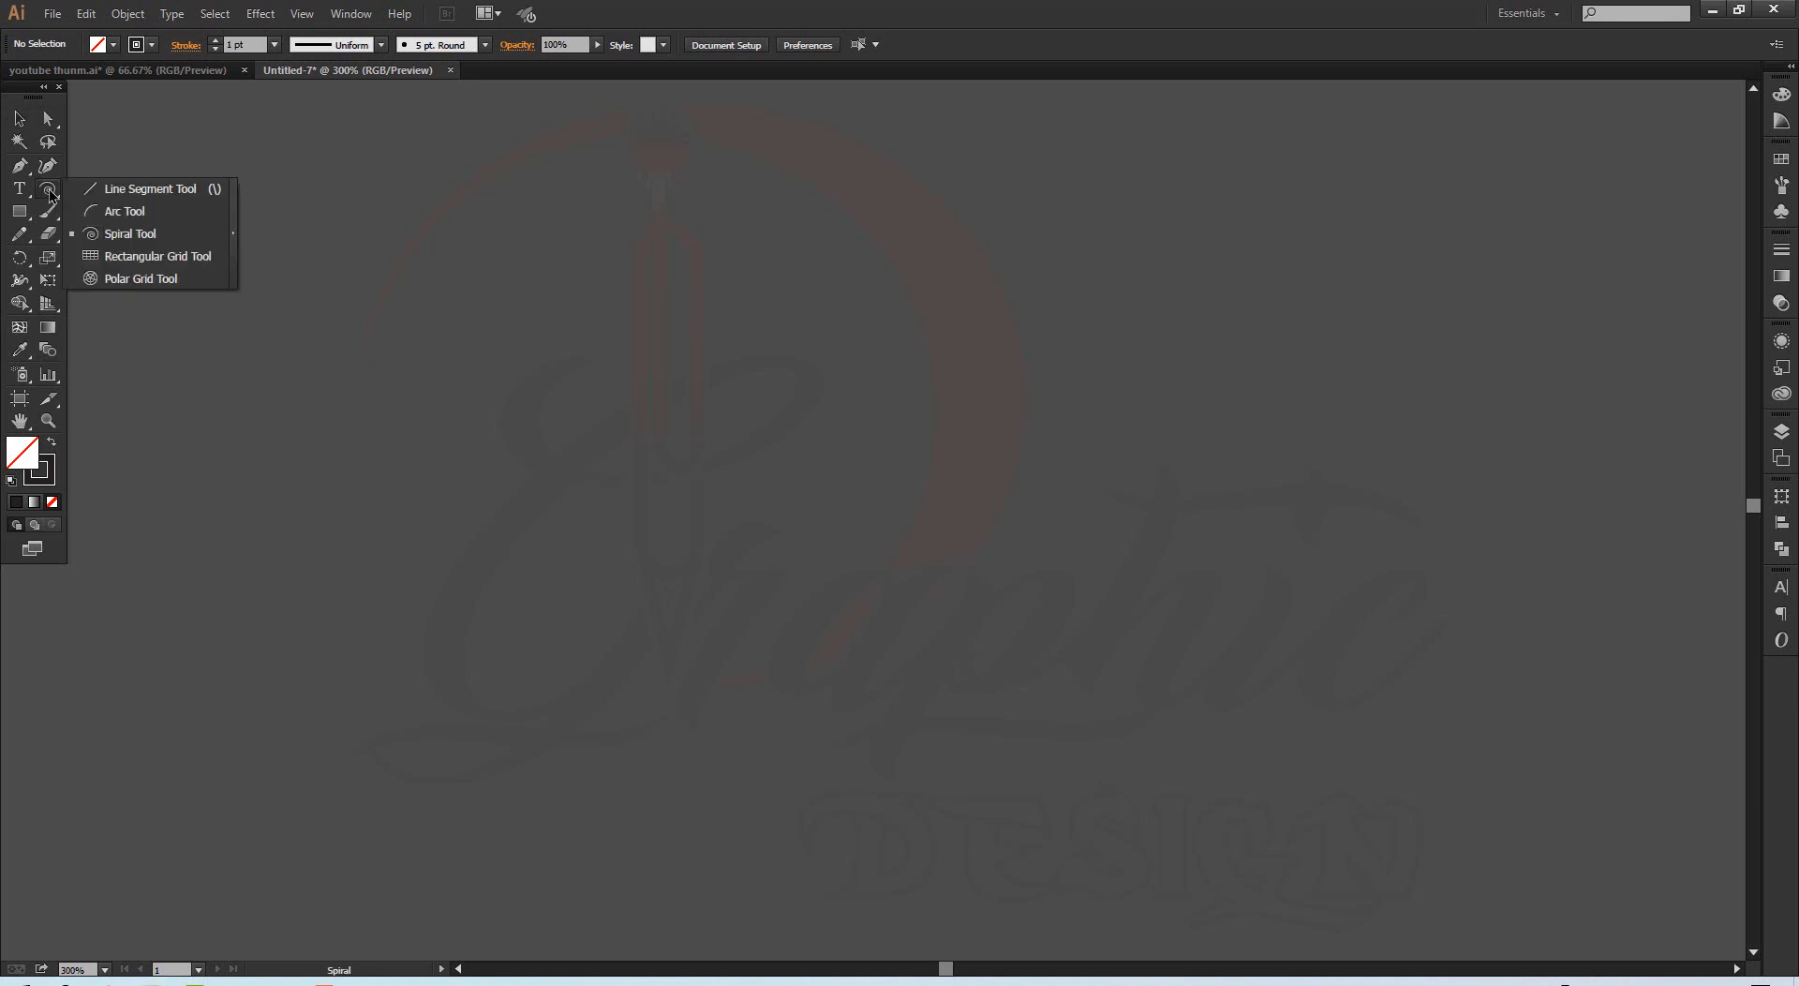
click(119, 262)
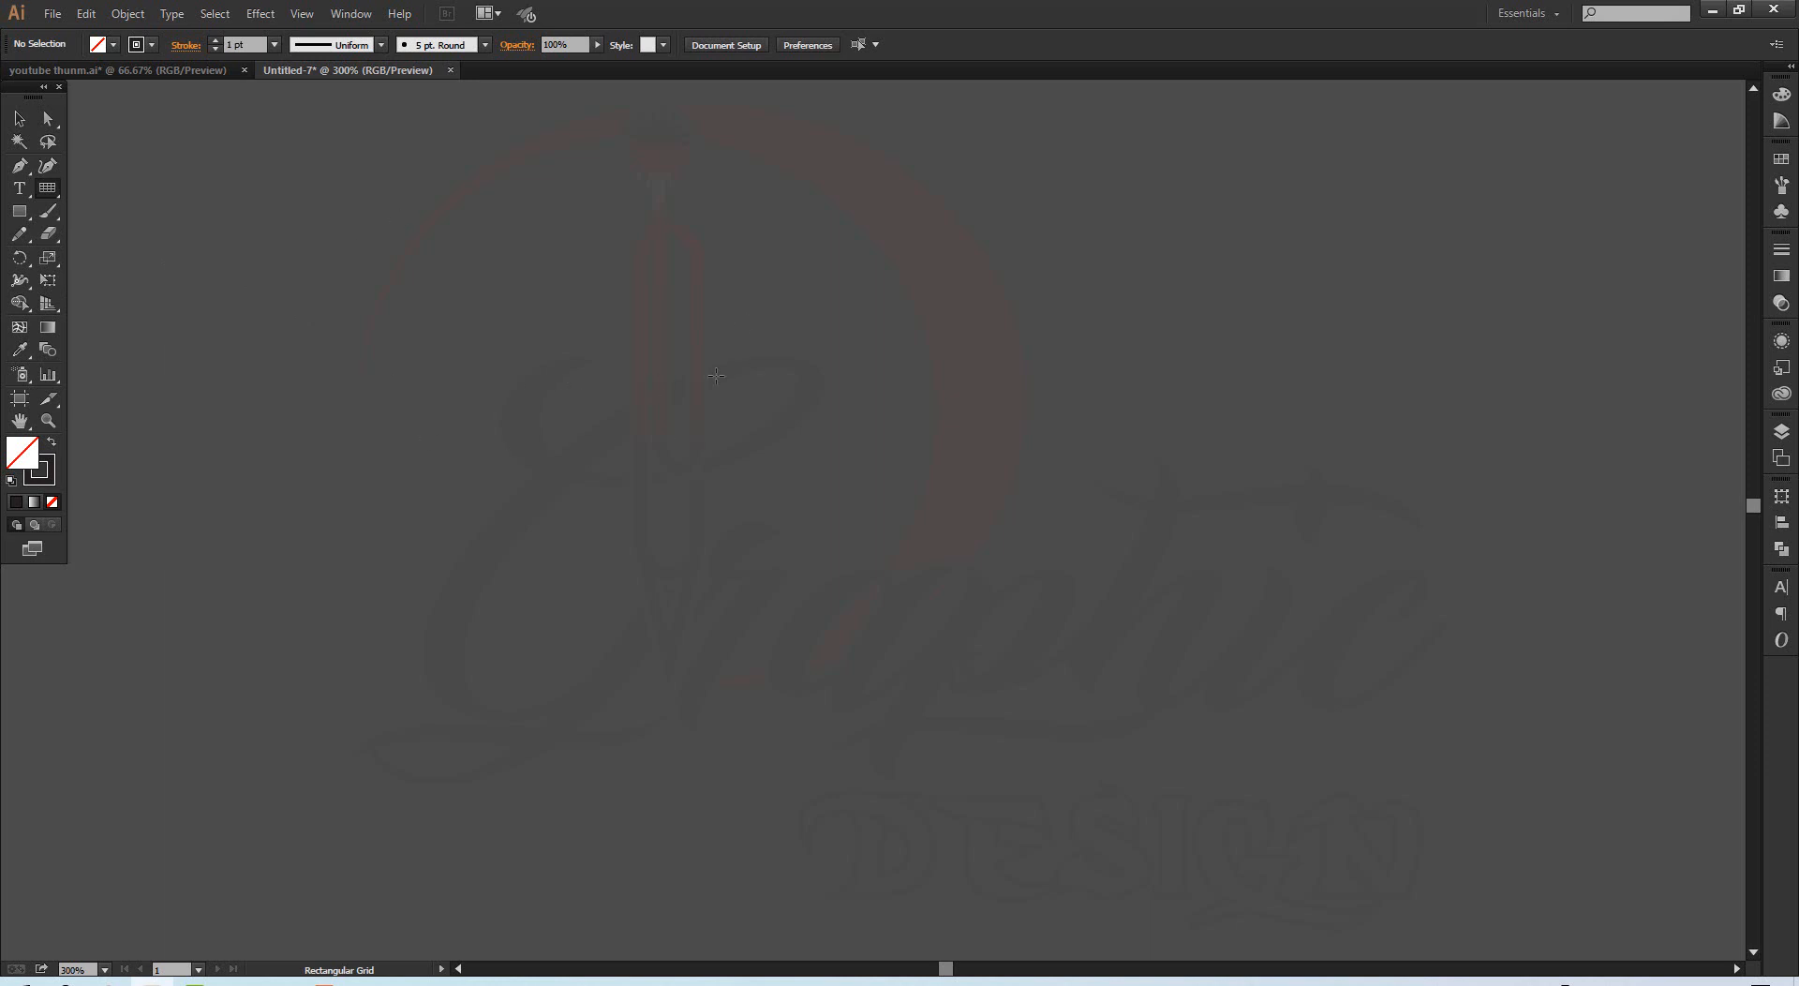
drag(425, 275, 912, 760)
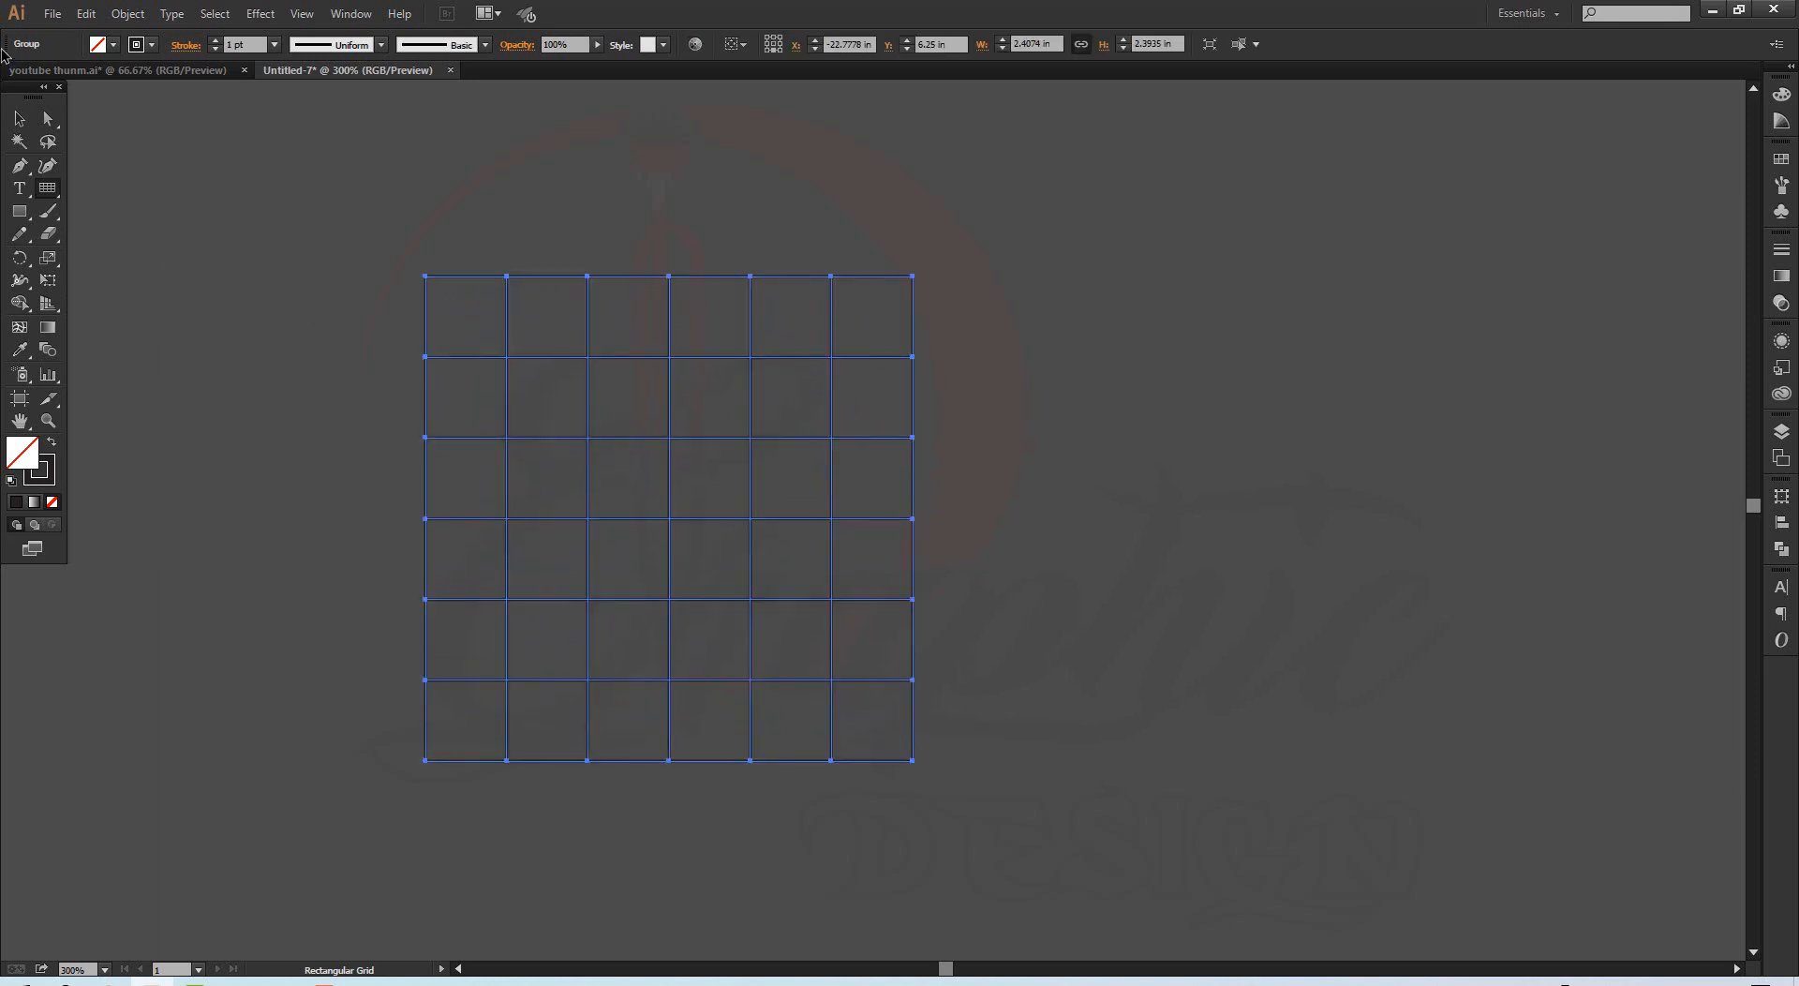
click(19, 119)
Step: Create a second rectangular grid, 5 in wide and 5 in high, with 5 horizontal and 5 vertical dividers, beside the existing grid
click(47, 187)
click(1166, 309)
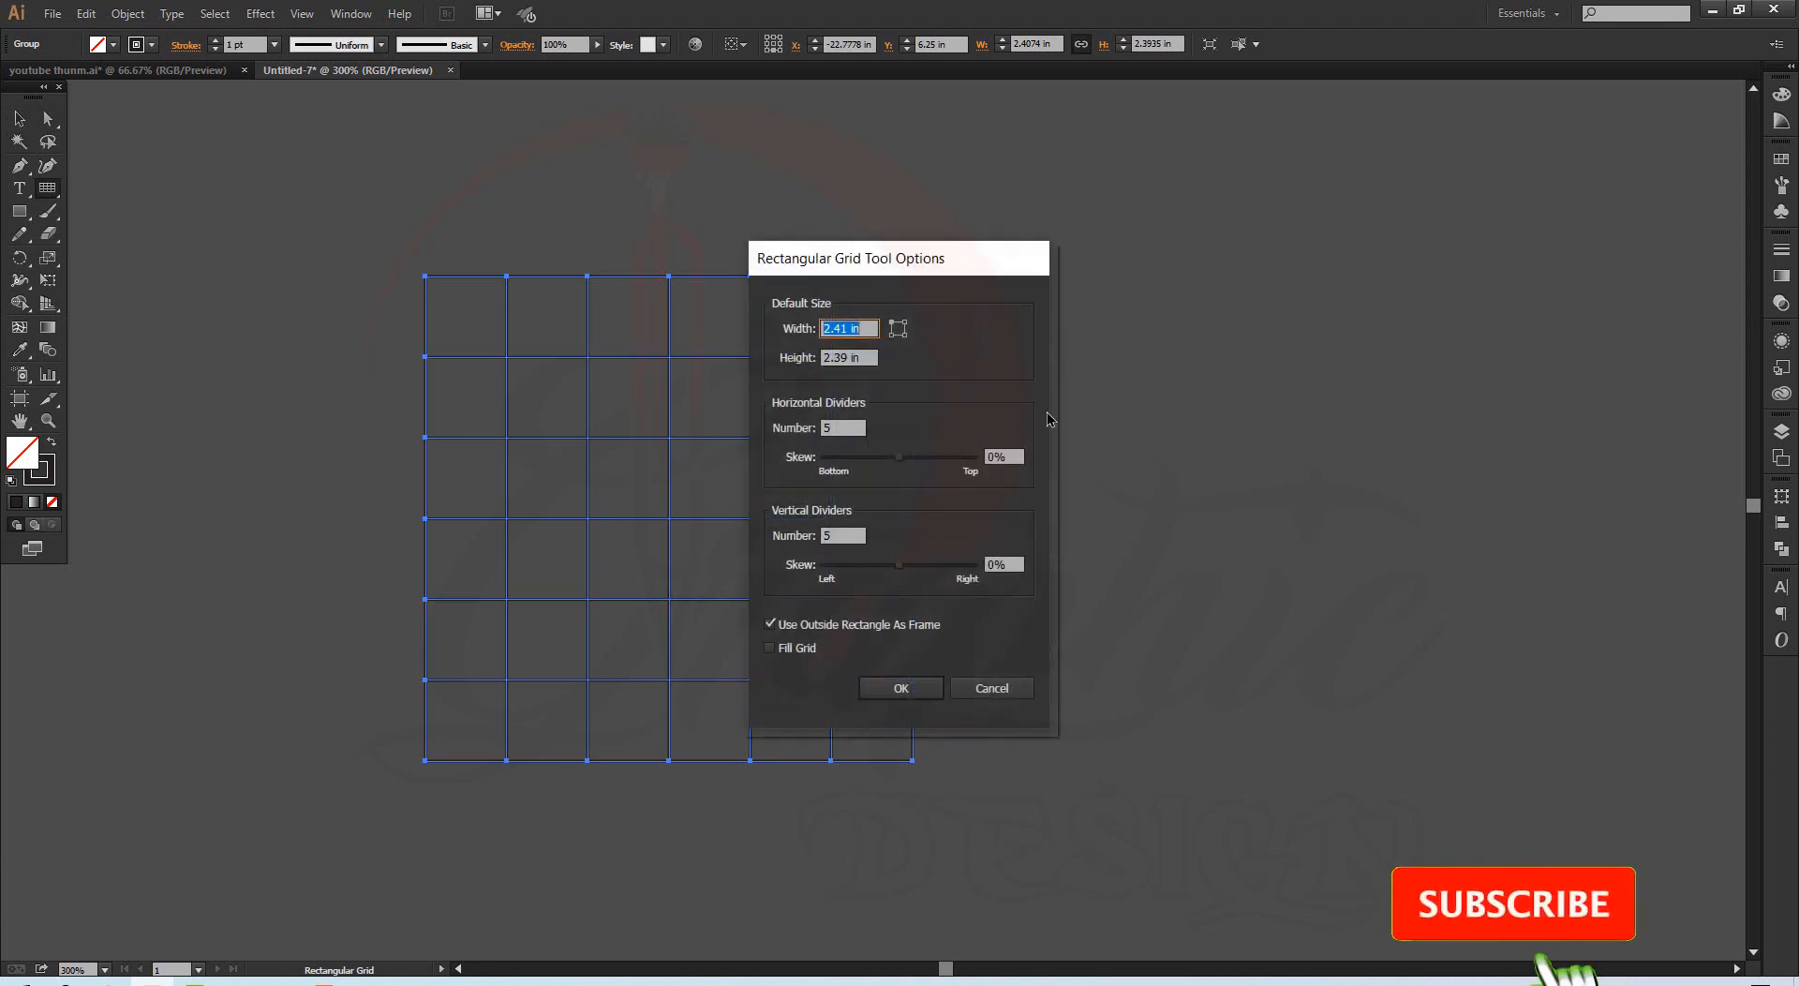
drag(882, 264, 1257, 265)
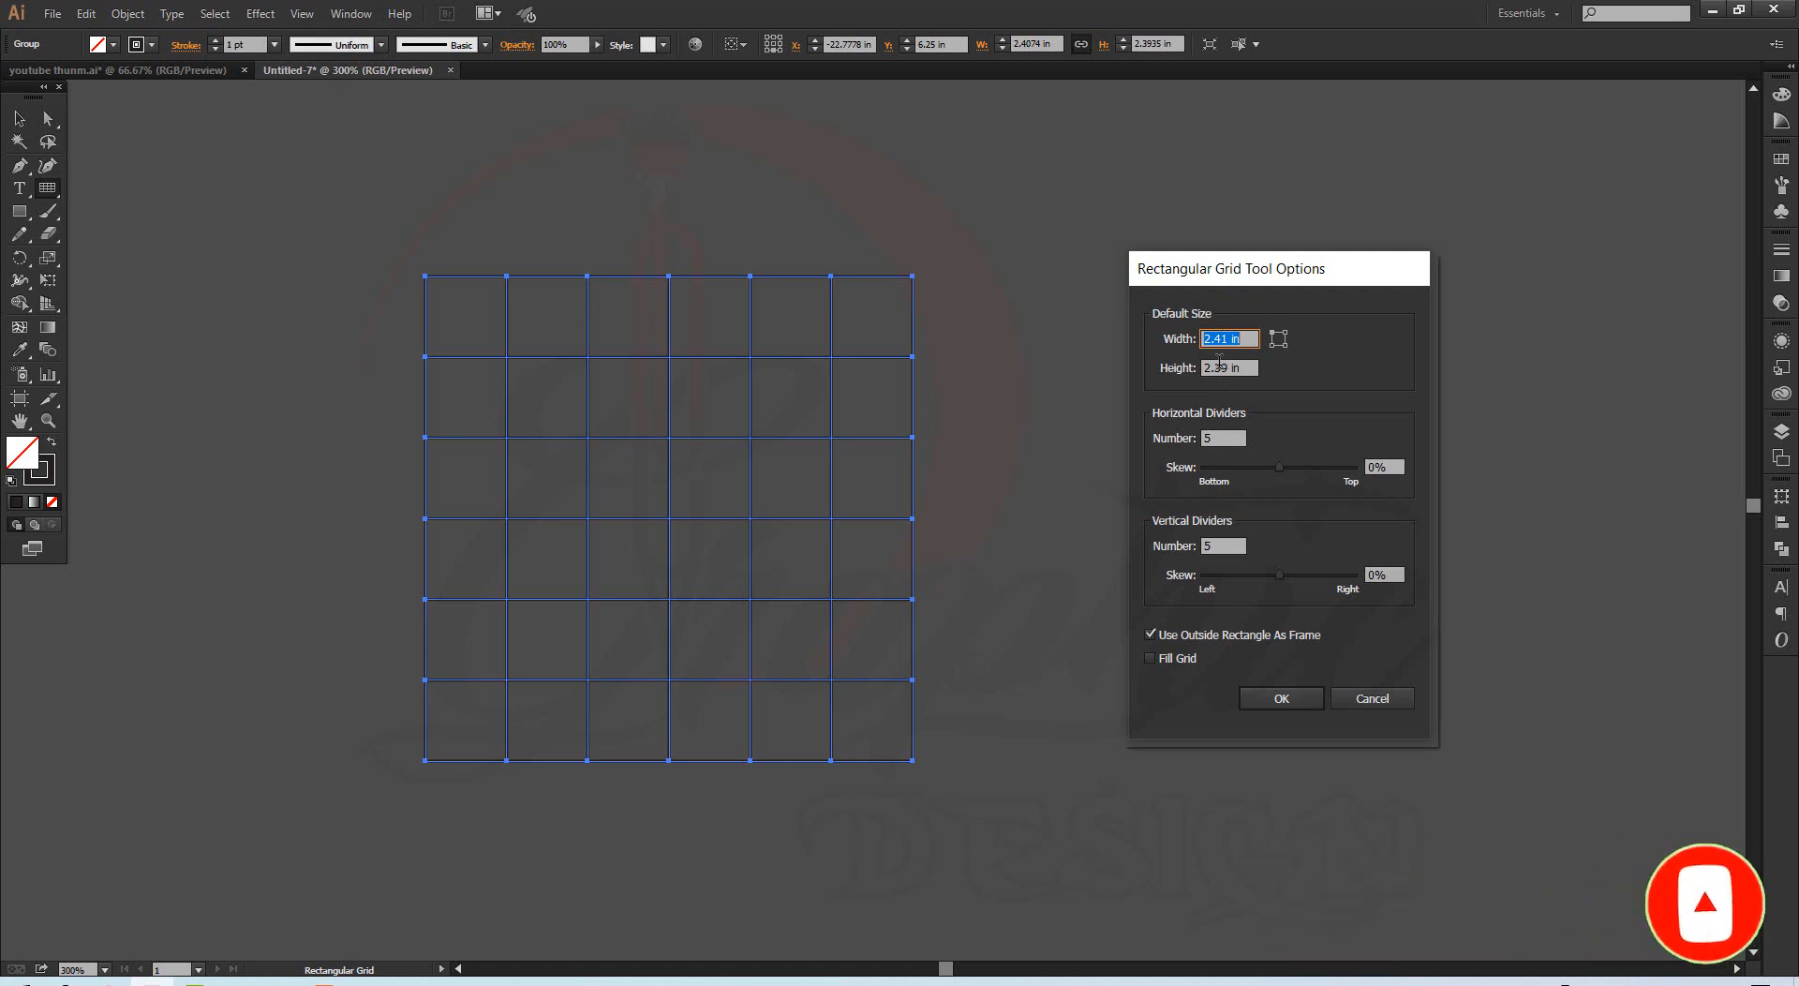
double_click(1219, 436)
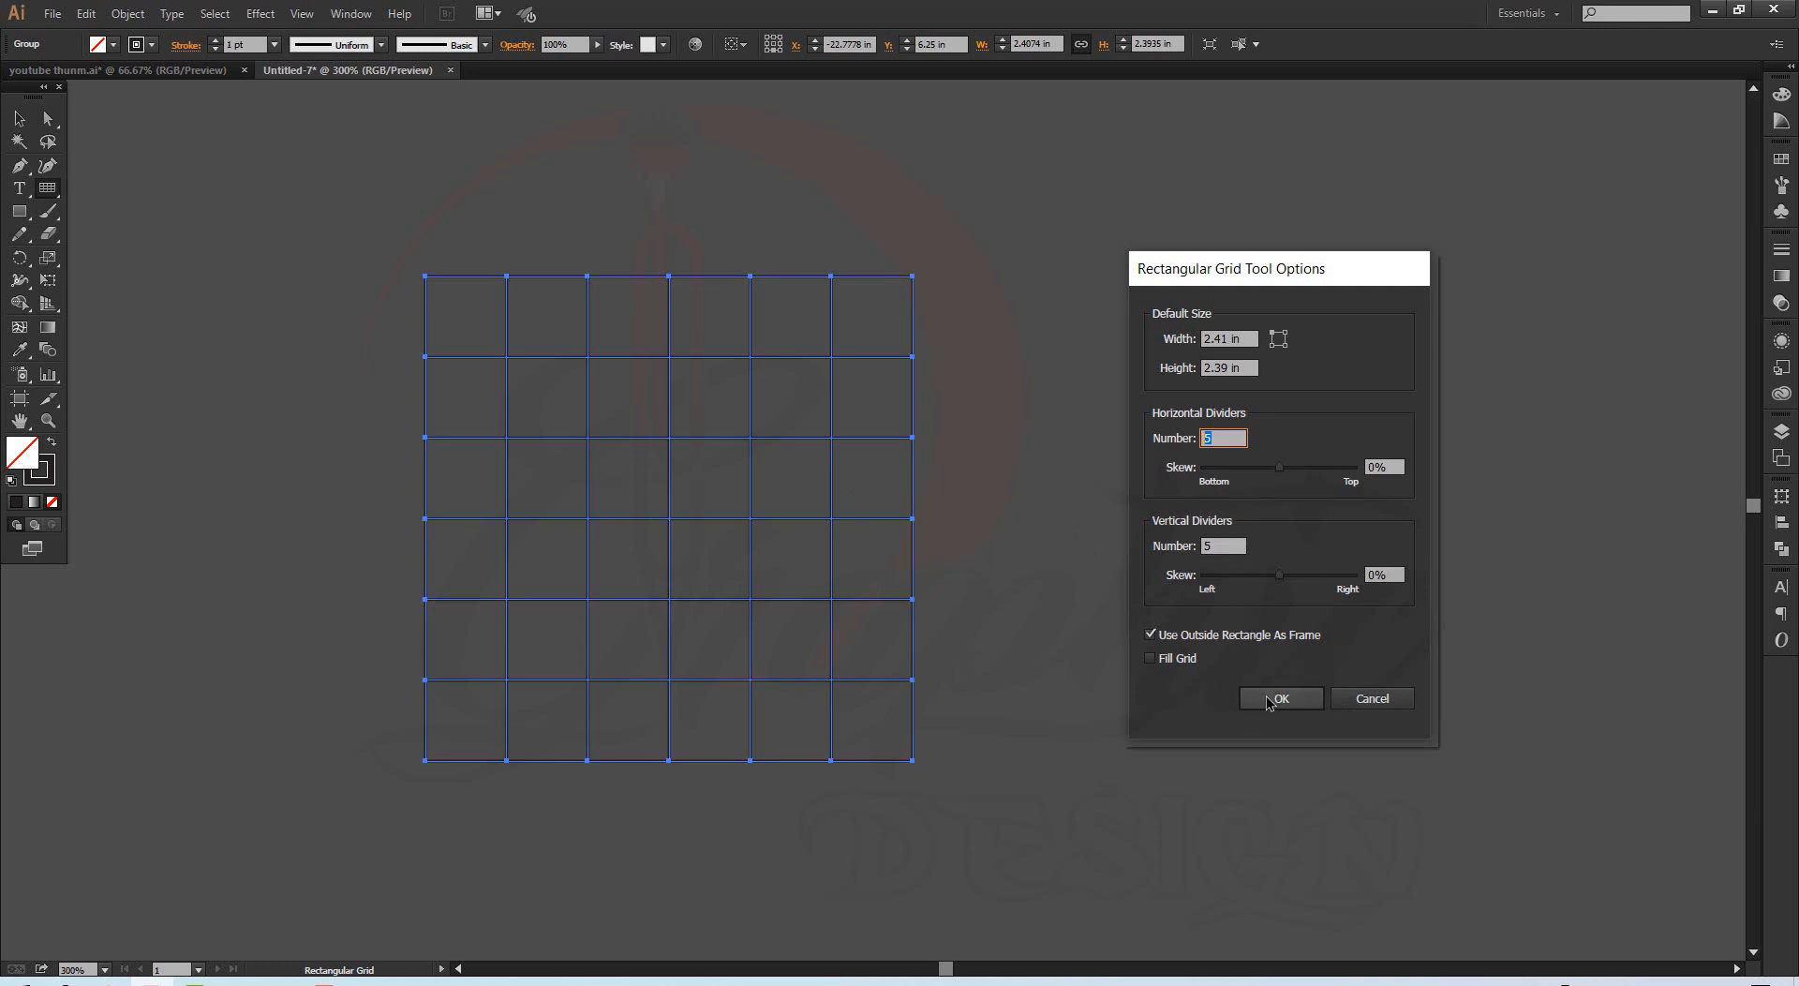
drag(1248, 340, 1201, 345)
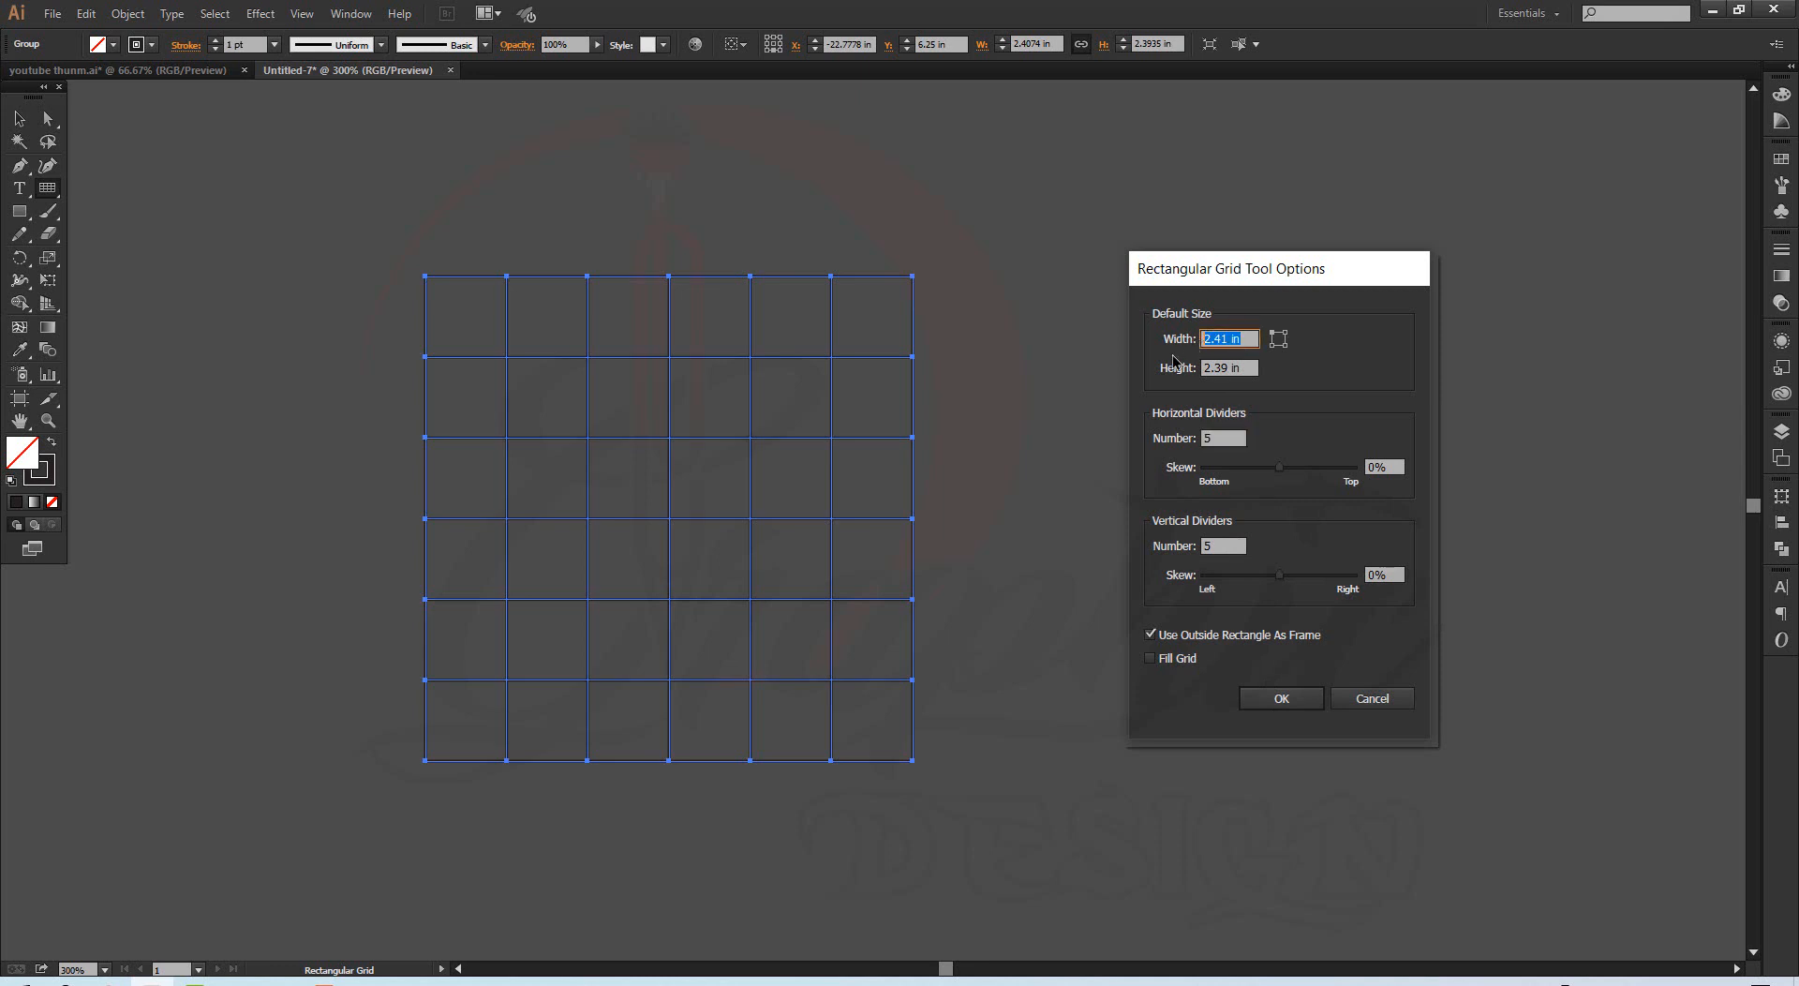
text(5)
drag(1250, 368, 1173, 369)
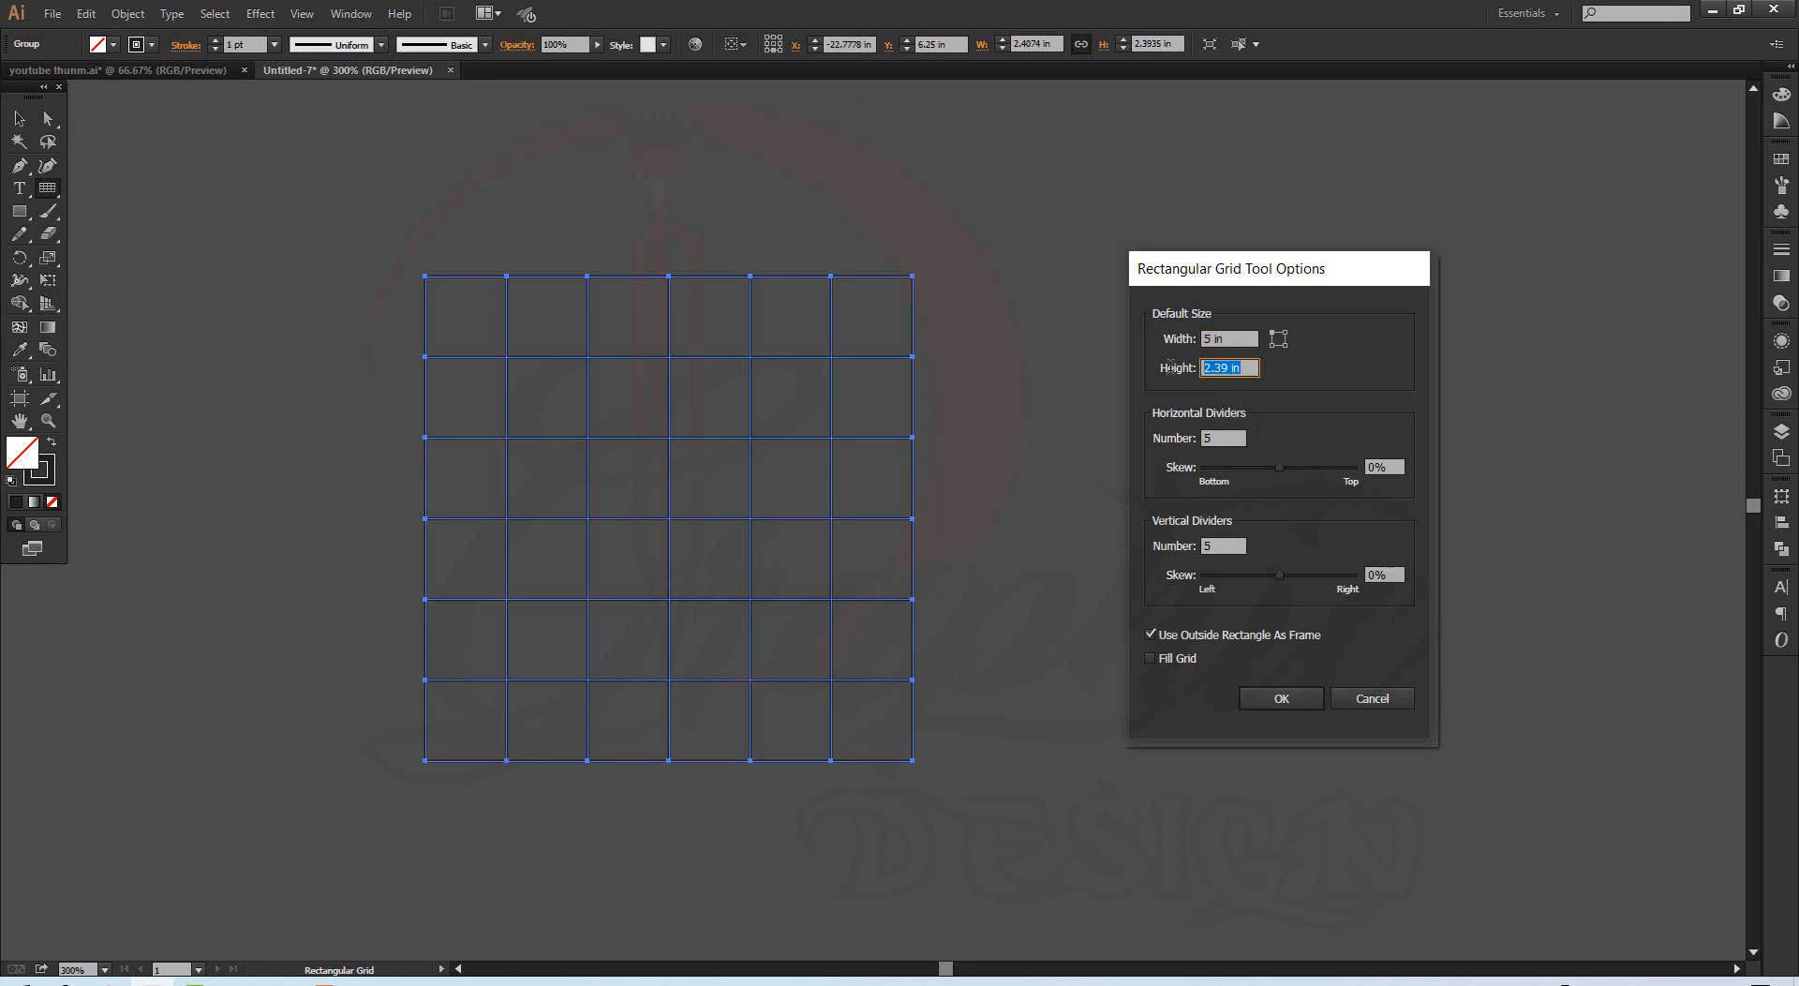
text(5)
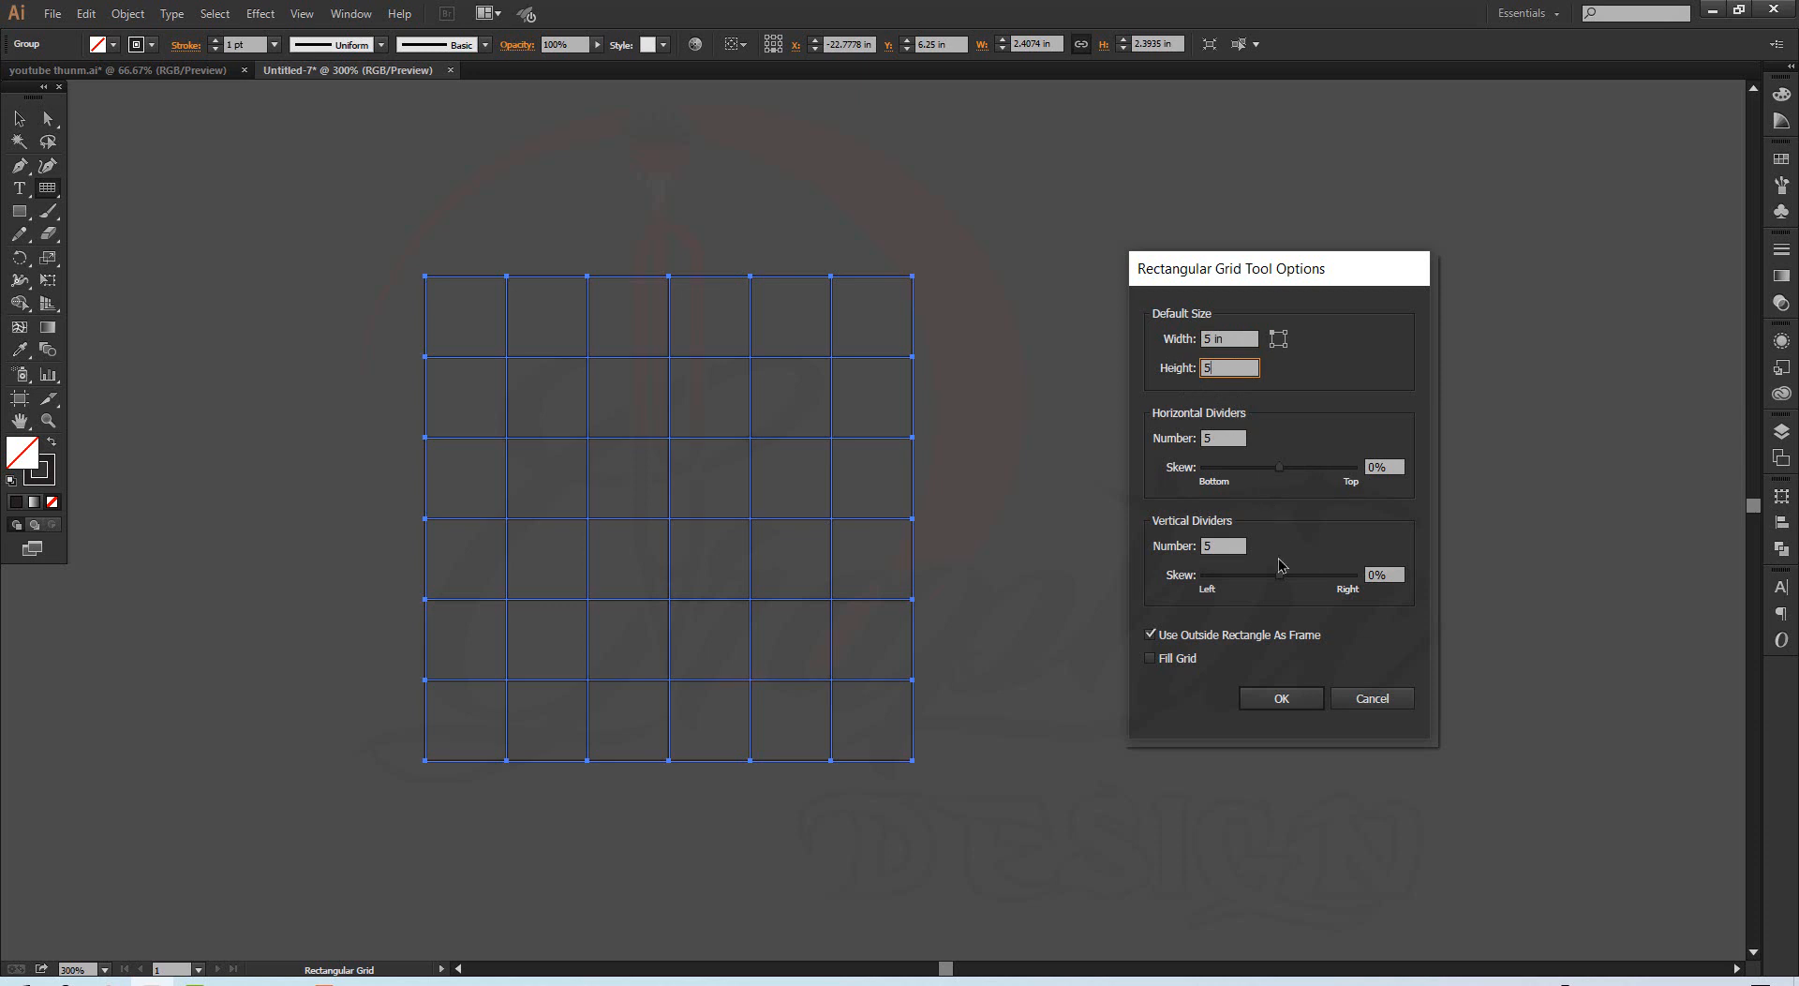
click(1281, 700)
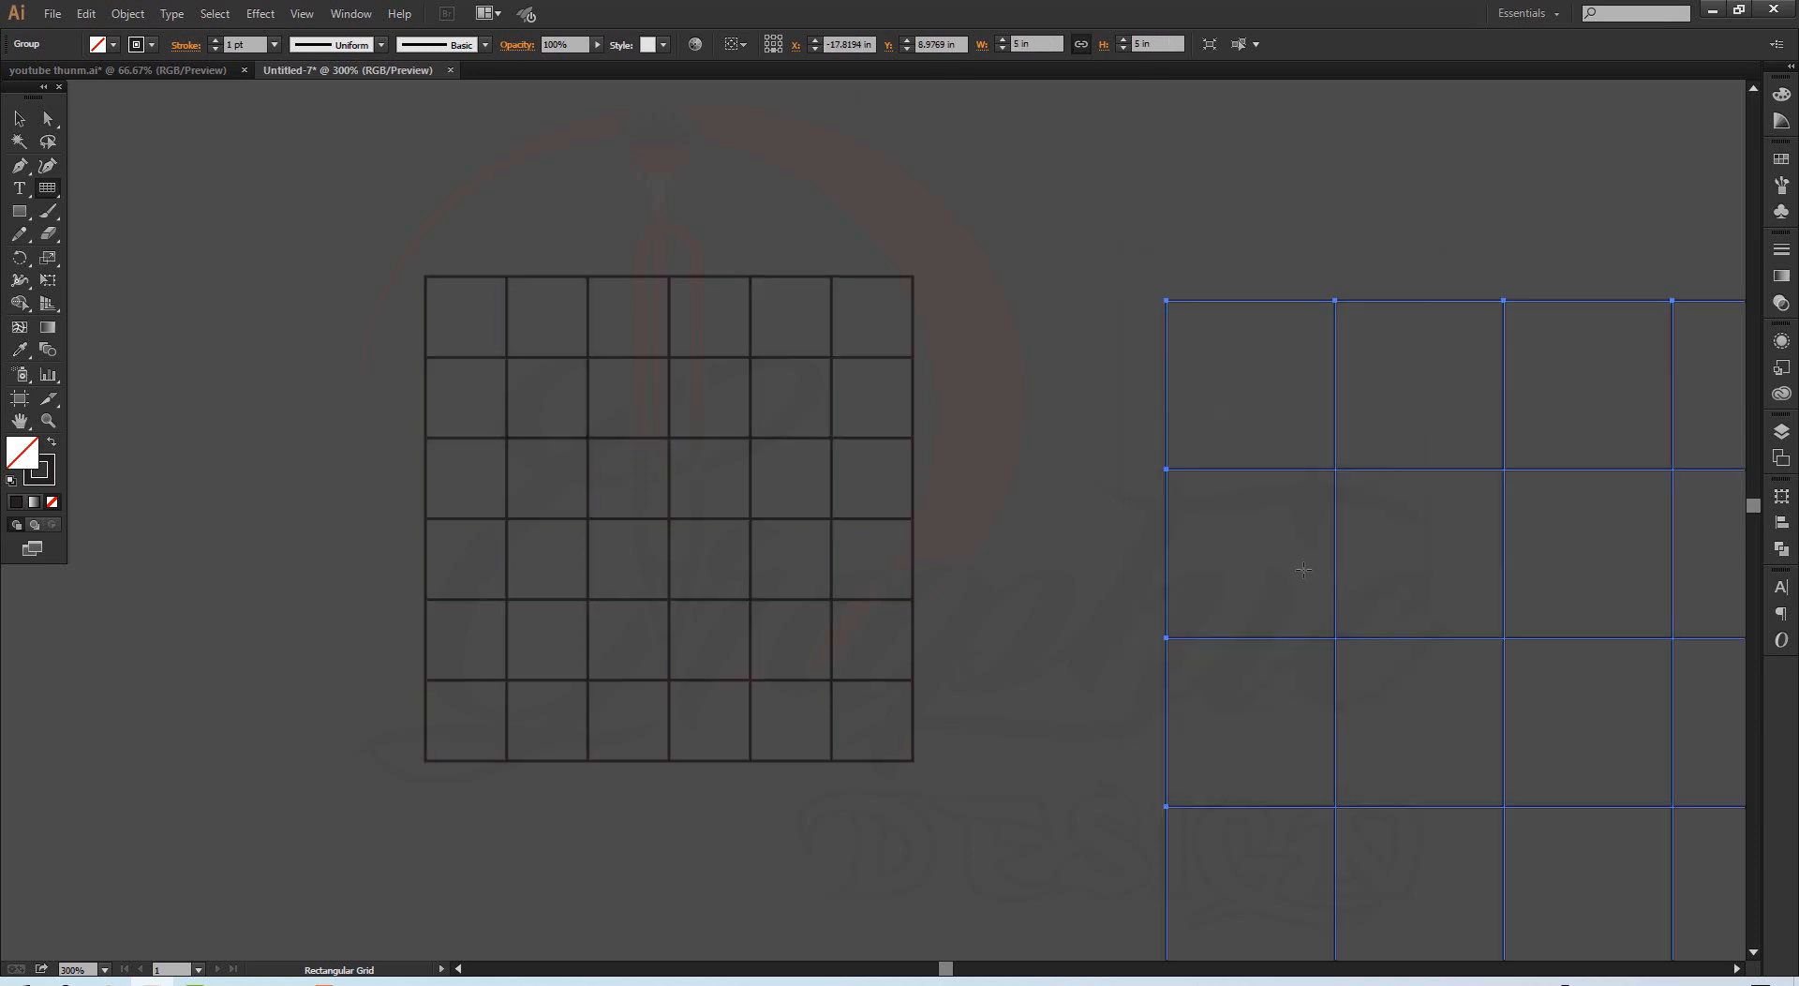
Step: Move the 5 in grid over the smaller grid and delete both grids from the canvas
click(19, 118)
drag(1169, 452, 470, 347)
drag(302, 182, 823, 616)
key(Delete)
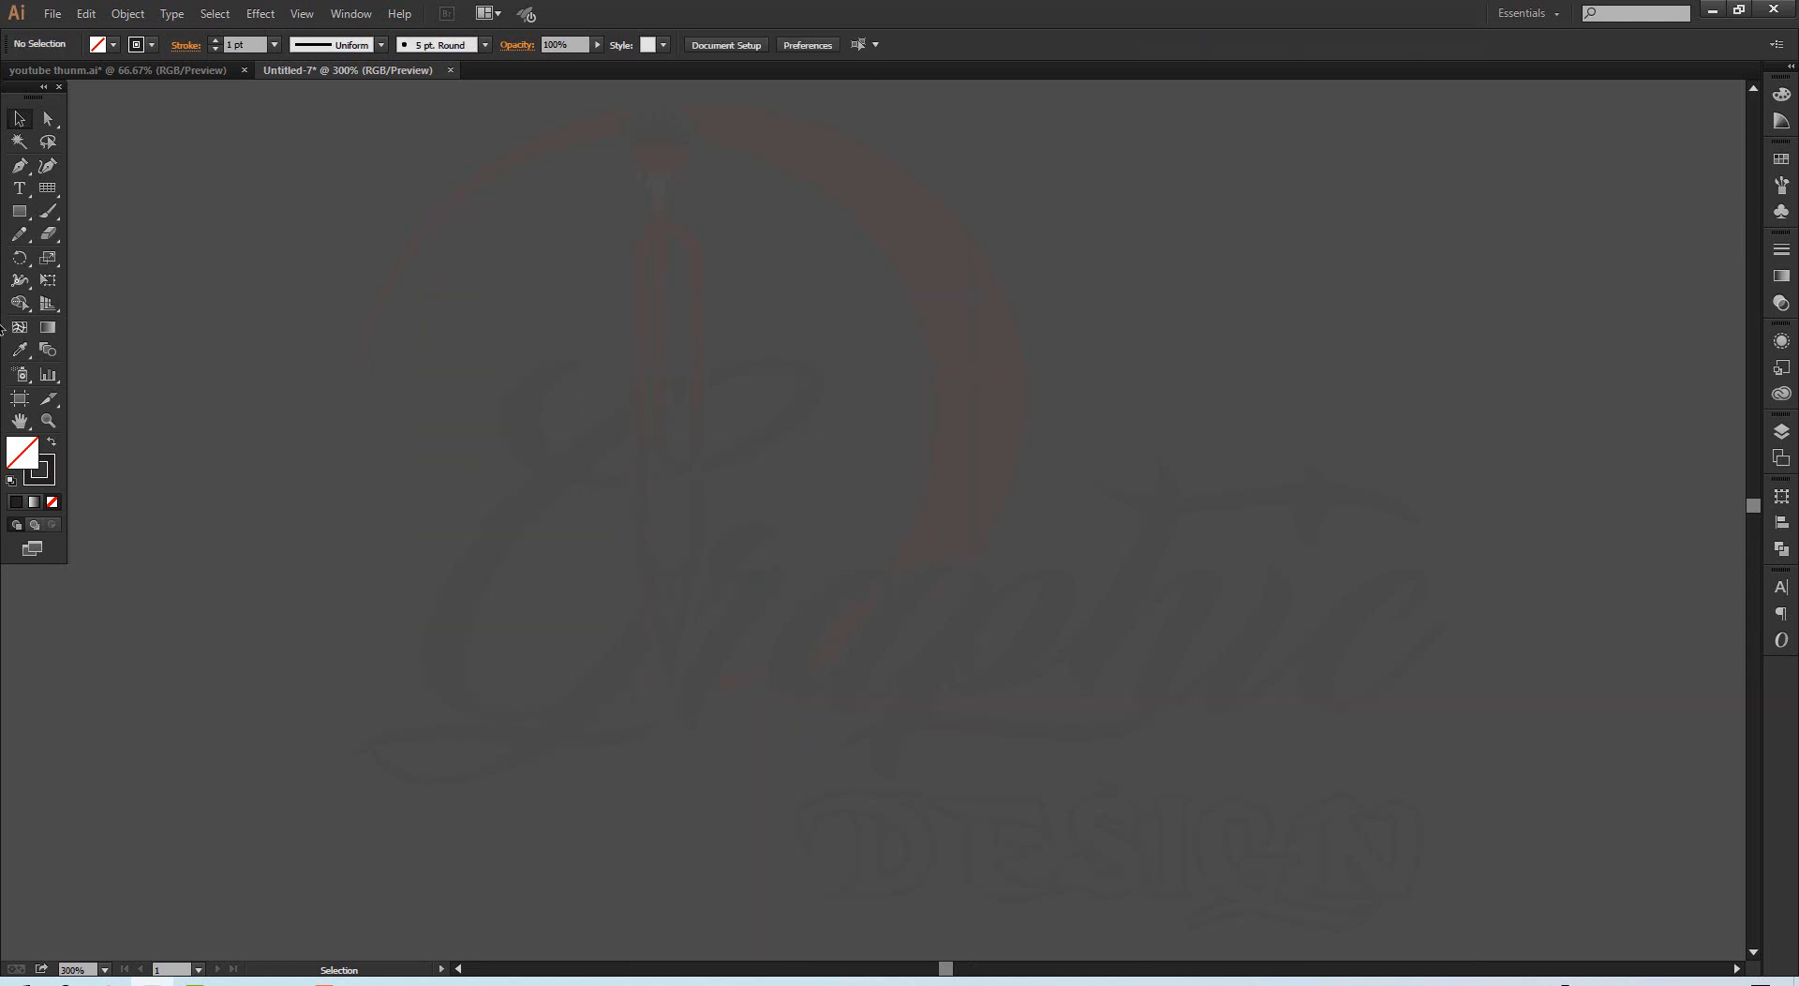
Step: Create a rectangular grid 3 in wide and 3 in high with 14 horizontal and 14 vertical dividers
click(52, 195)
click(772, 381)
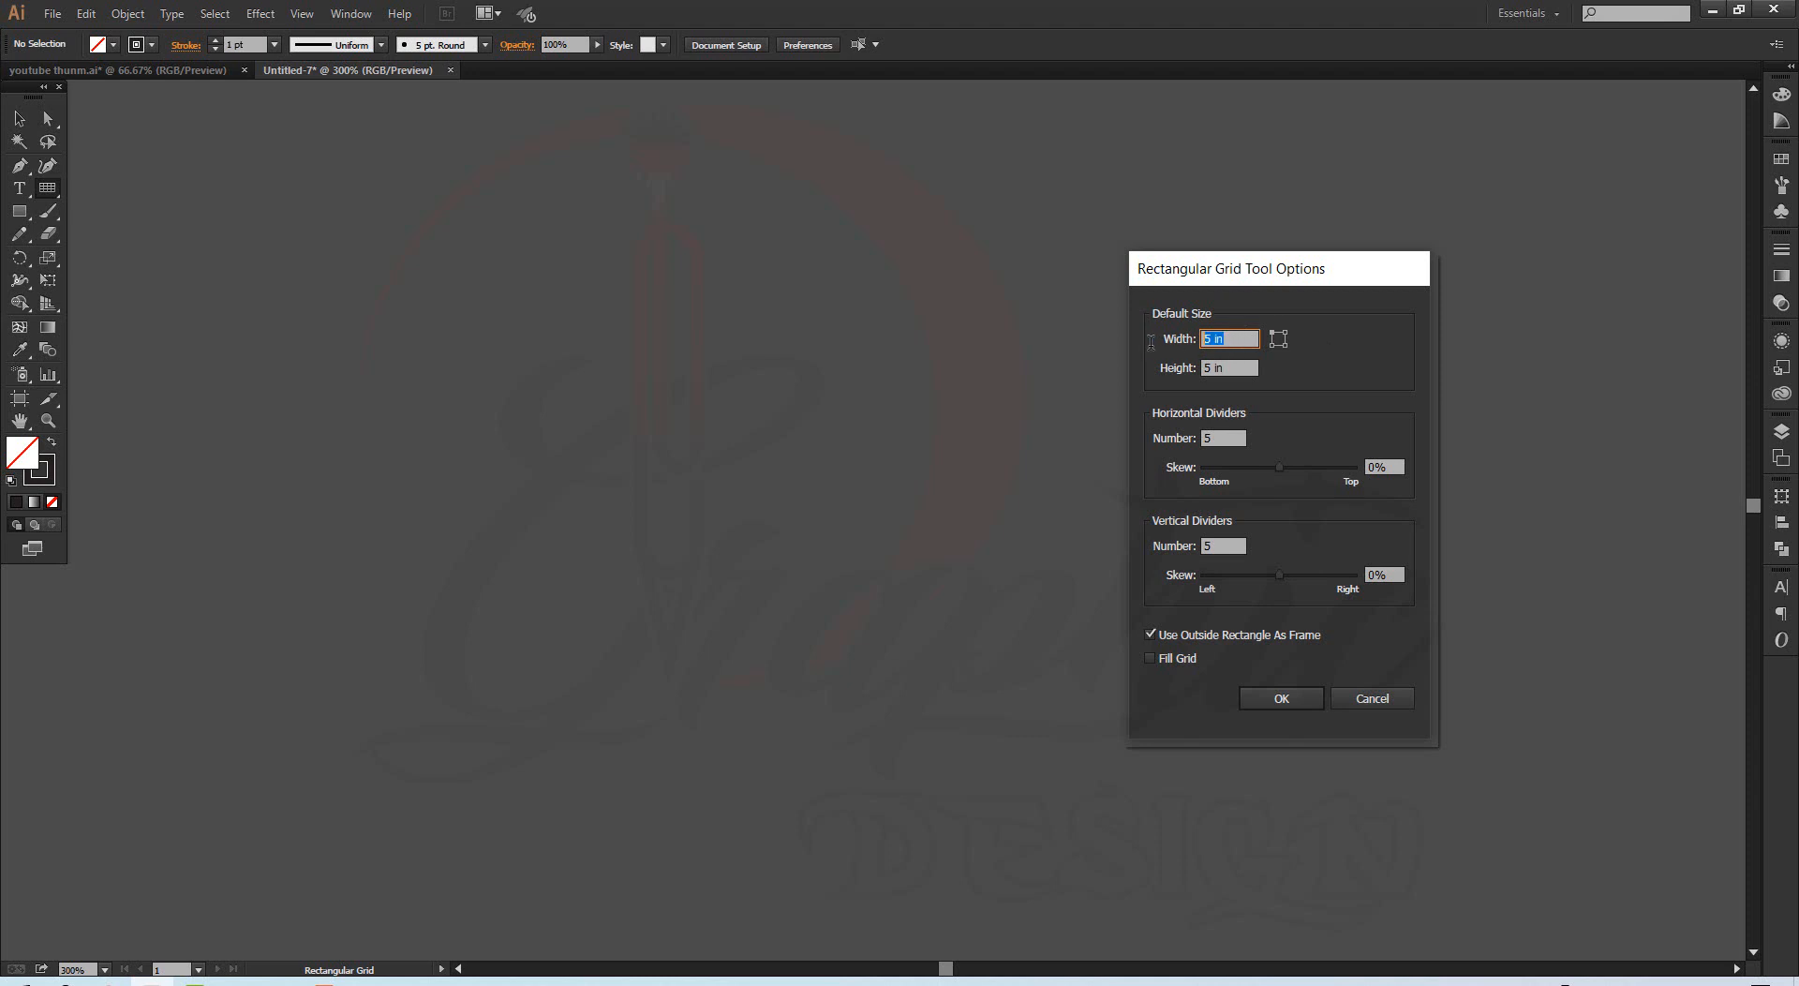
text(3)
key(Tab)
text(3)
click(1226, 439)
drag(1227, 439, 1193, 438)
text(4)
click(1229, 546)
click(1282, 701)
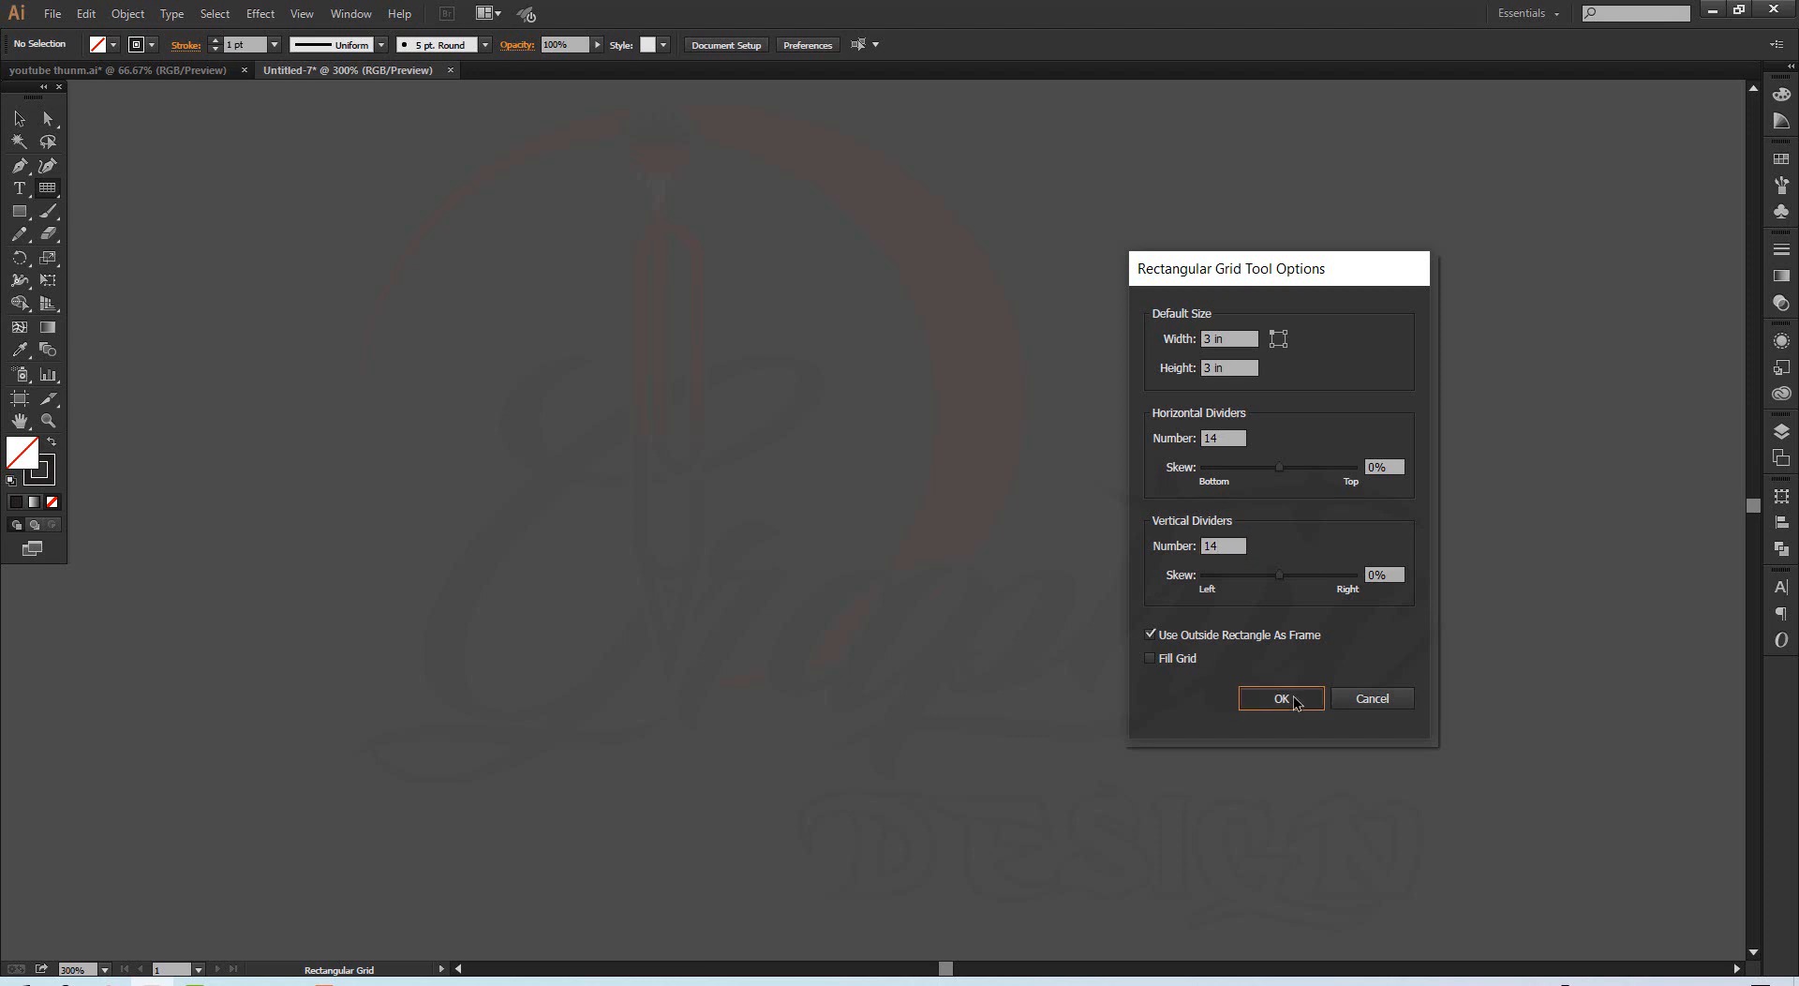
Step: Move the 3 in grid up so it fits entirely in view, and set its stroke weight to 0.25 pt
click(20, 120)
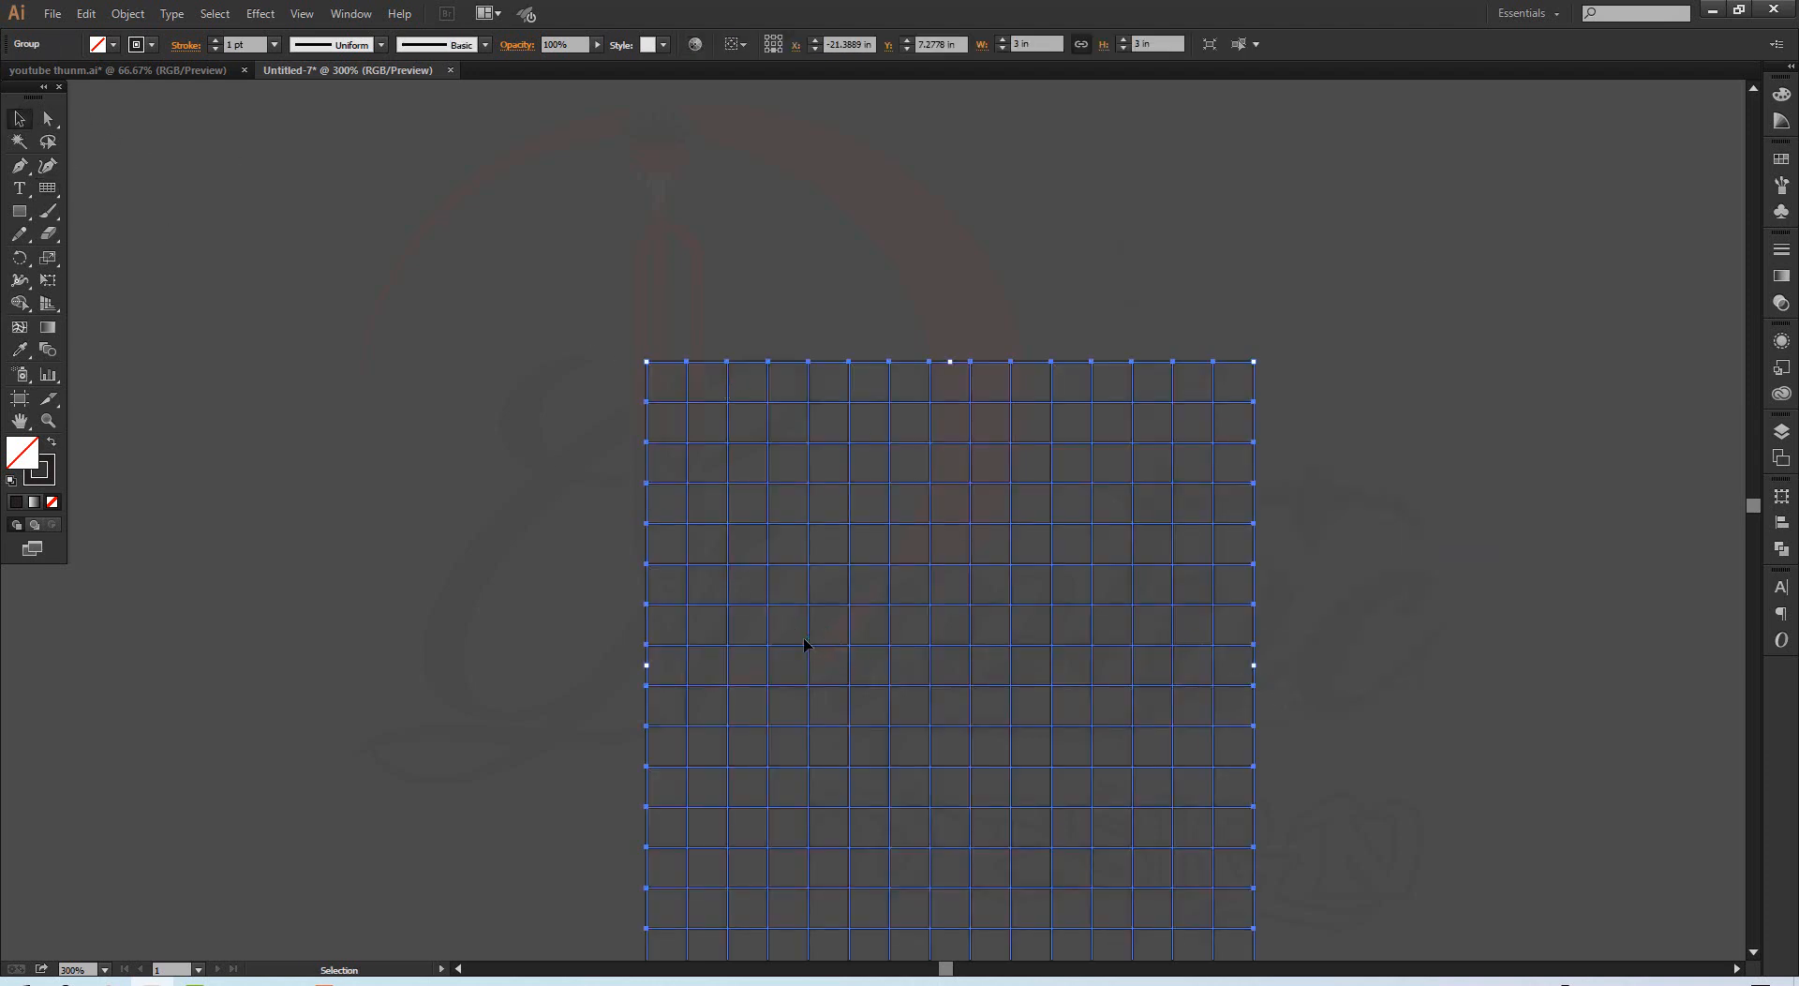
drag(812, 641, 786, 502)
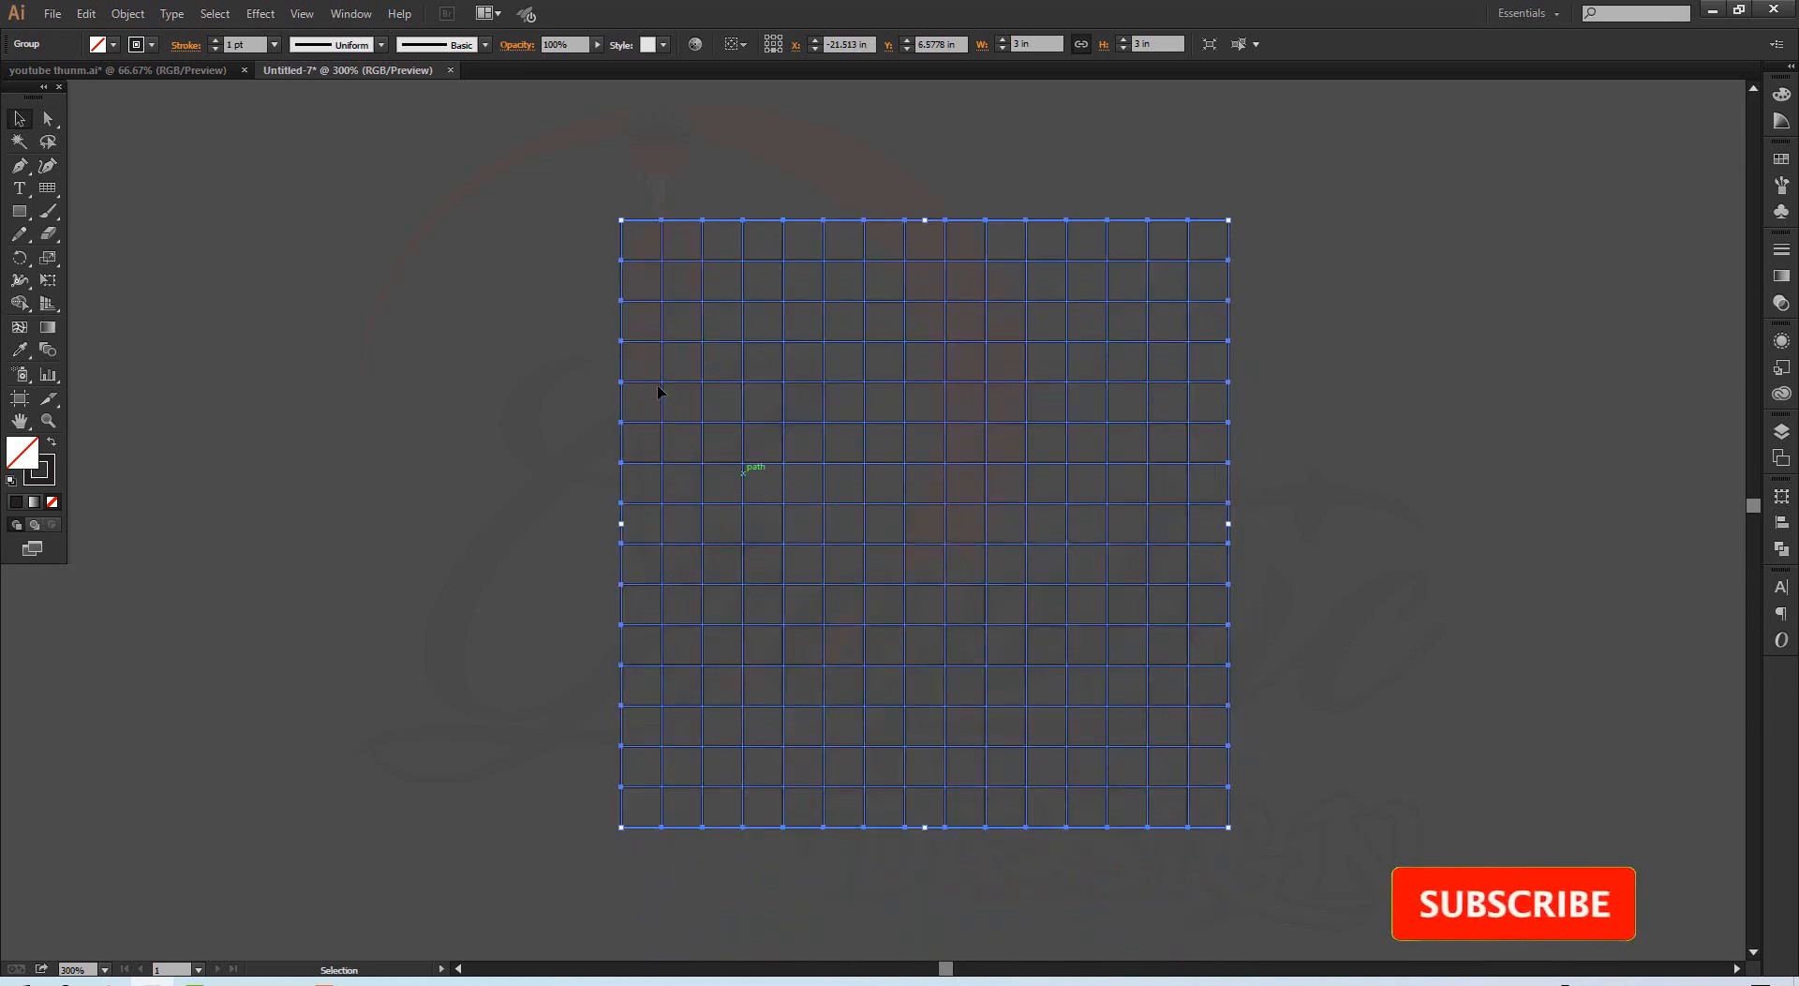
click(274, 44)
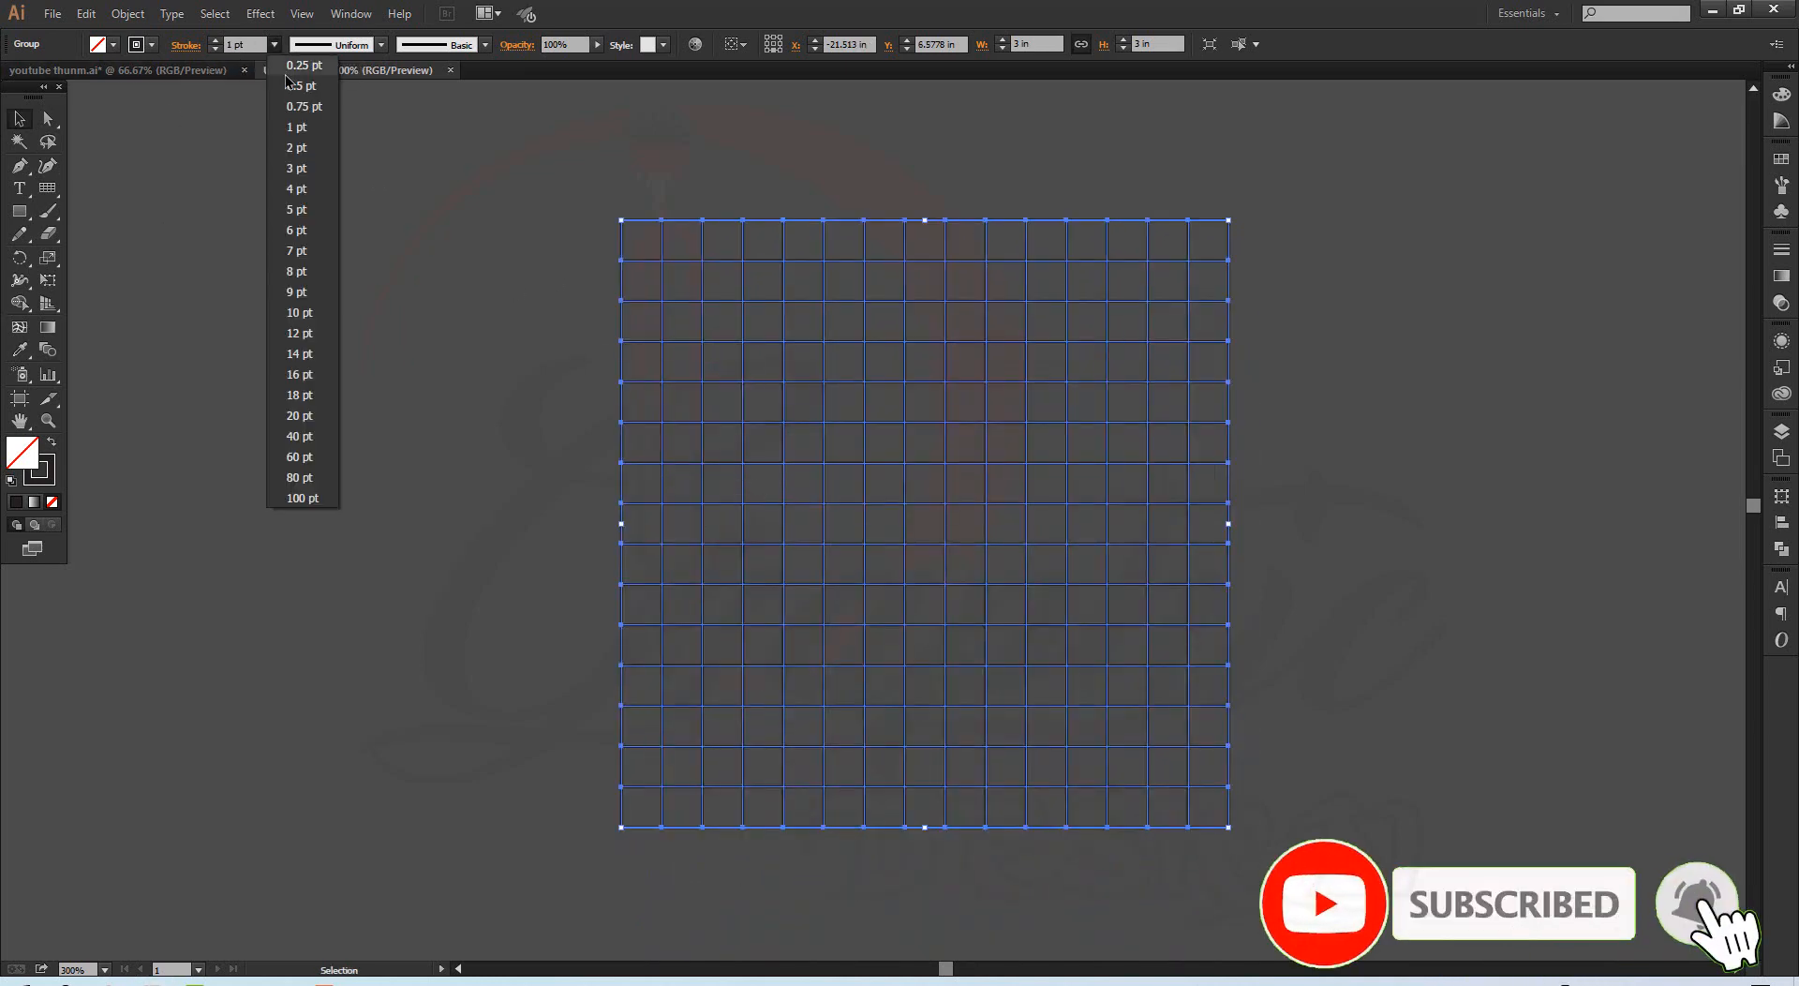
click(292, 65)
click(274, 234)
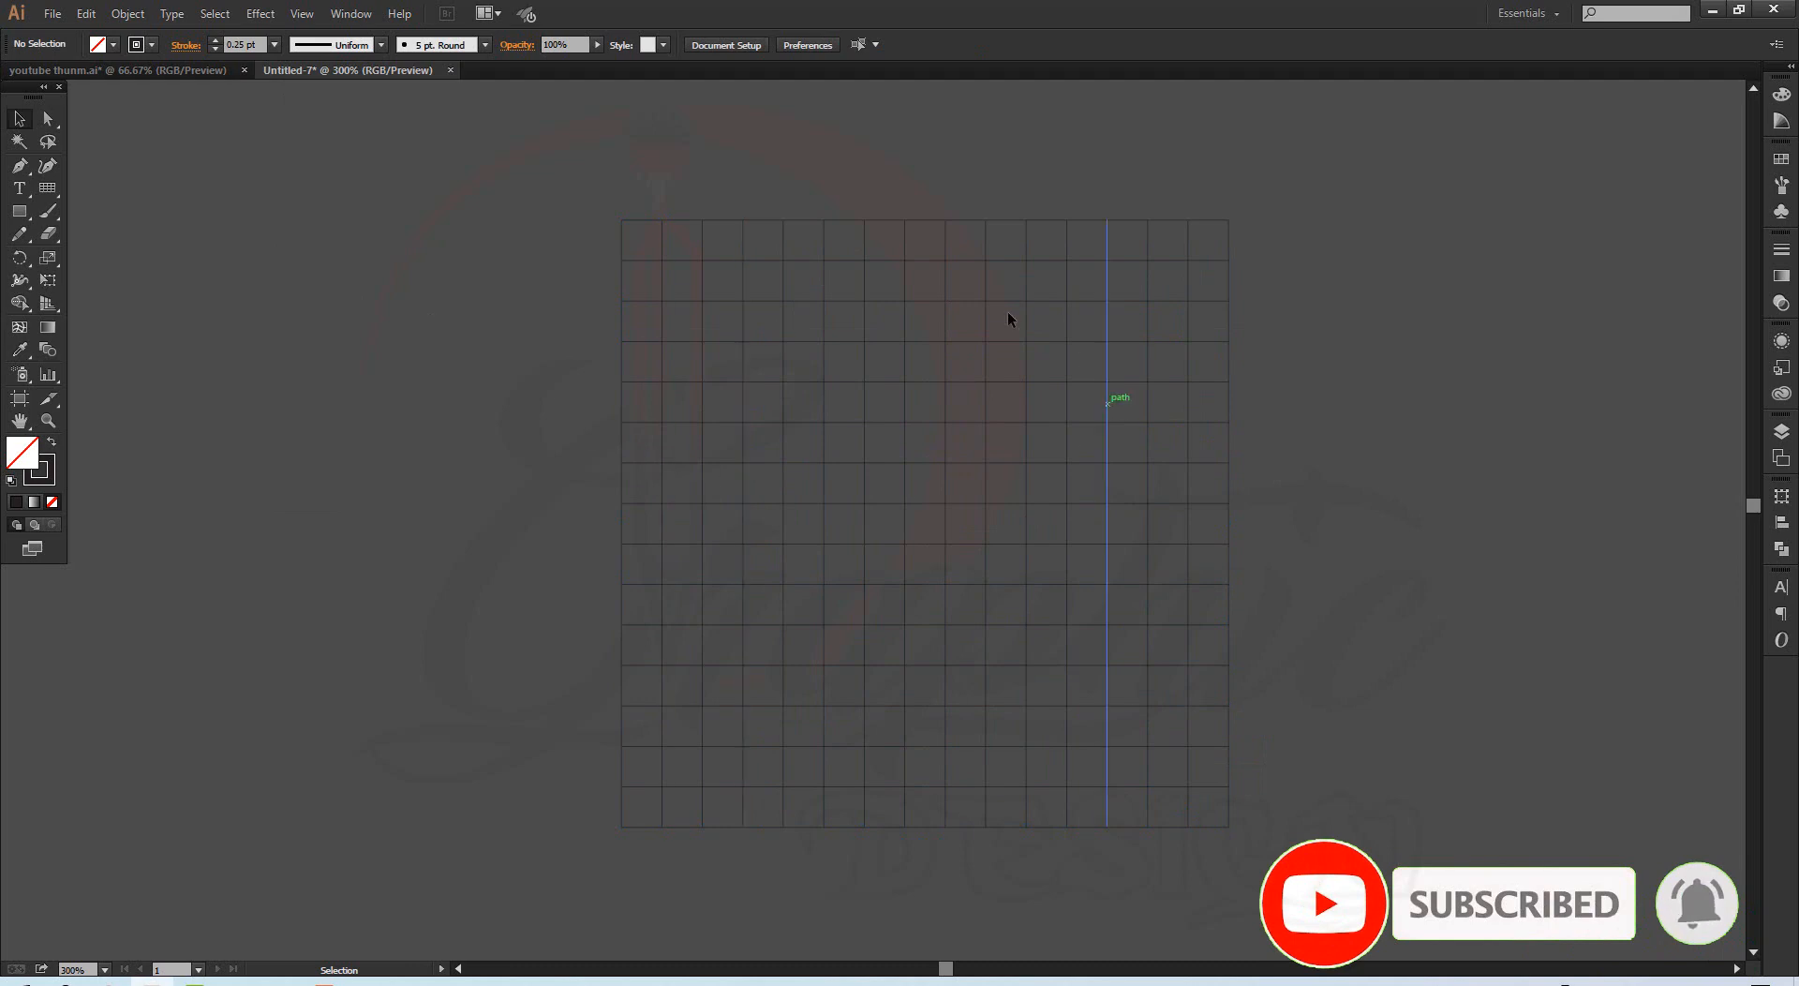
drag(521, 171, 1292, 868)
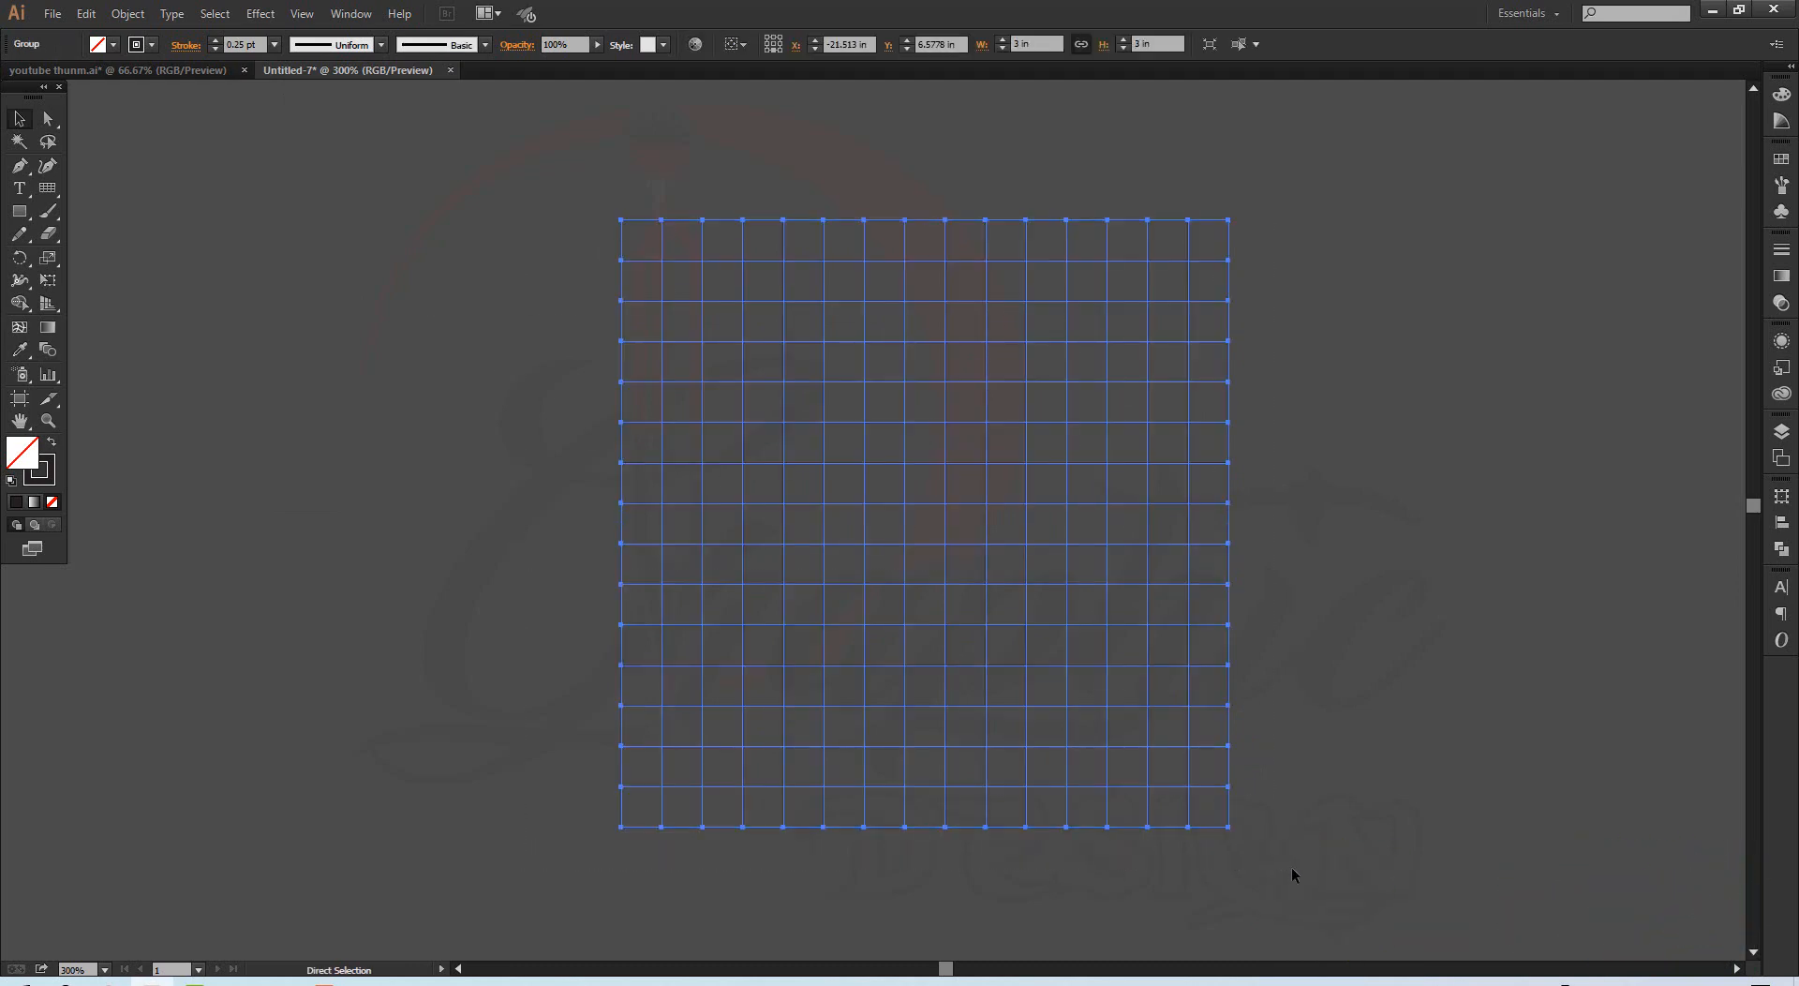
click(1291, 868)
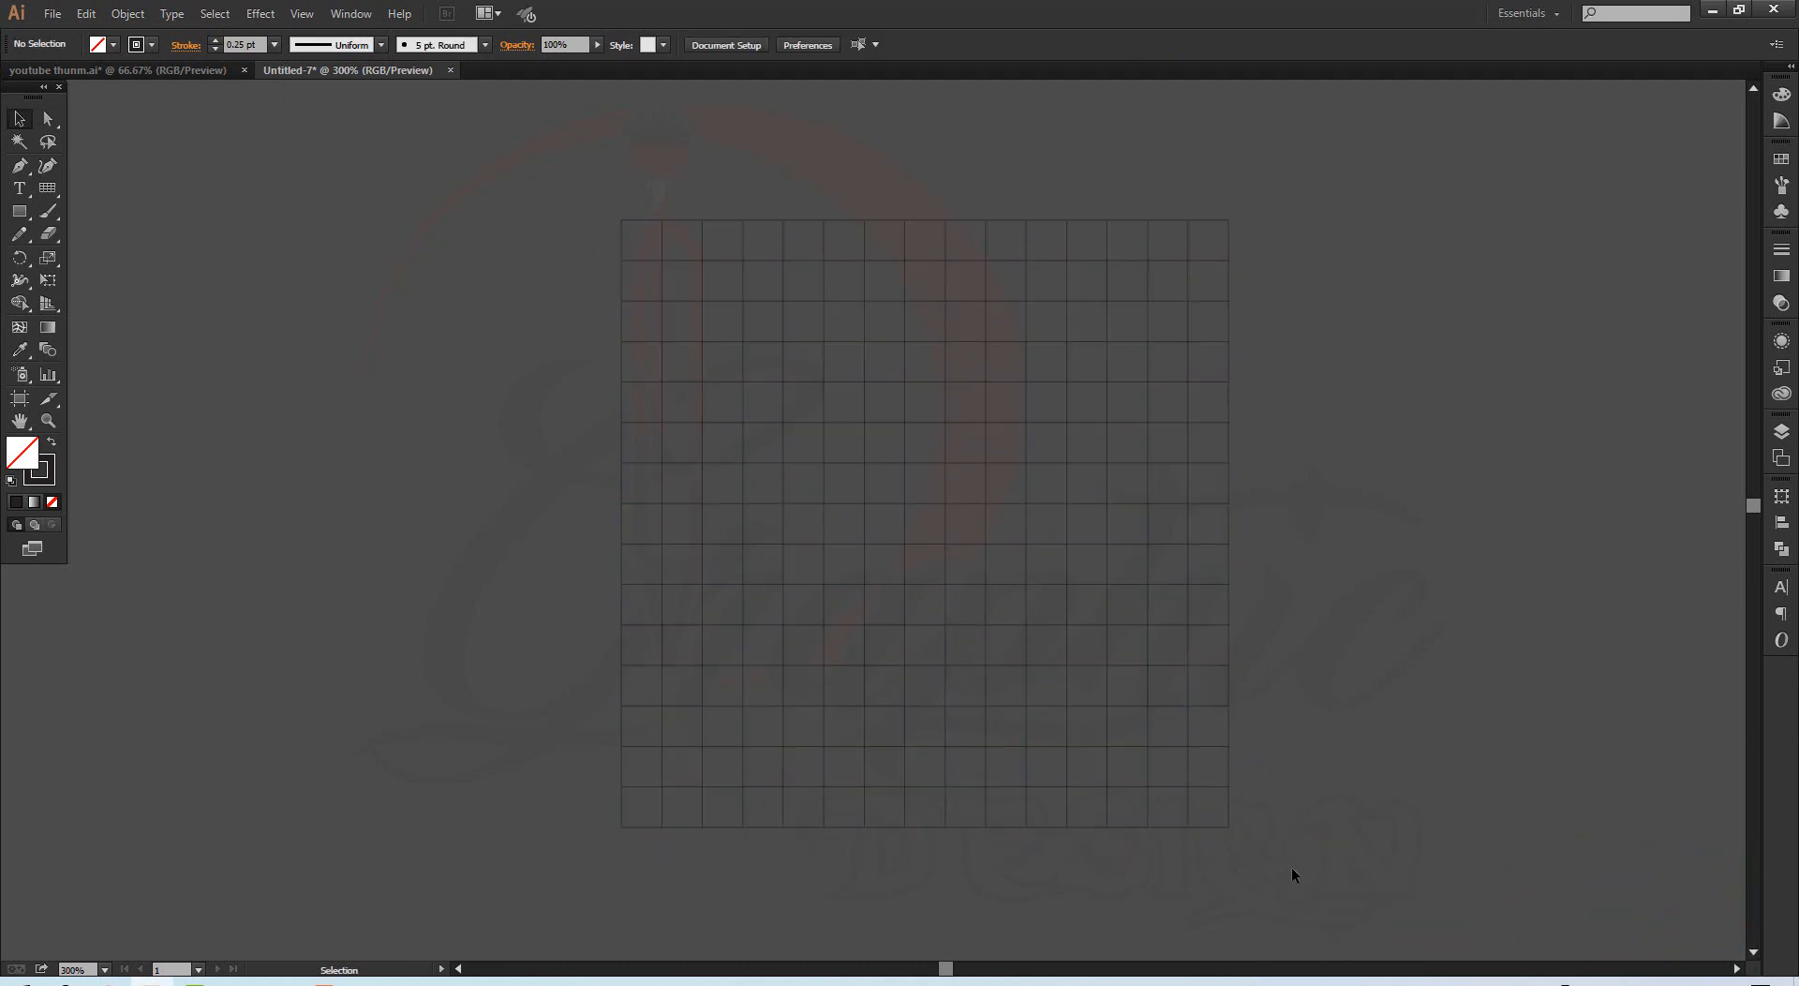
Step: Draw an unfilled rectangle with a 1 pt stroke, about 1.22 by 1.2 in, over the six-by-six cells in the grid's upper-left corner
click(21, 214)
click(276, 46)
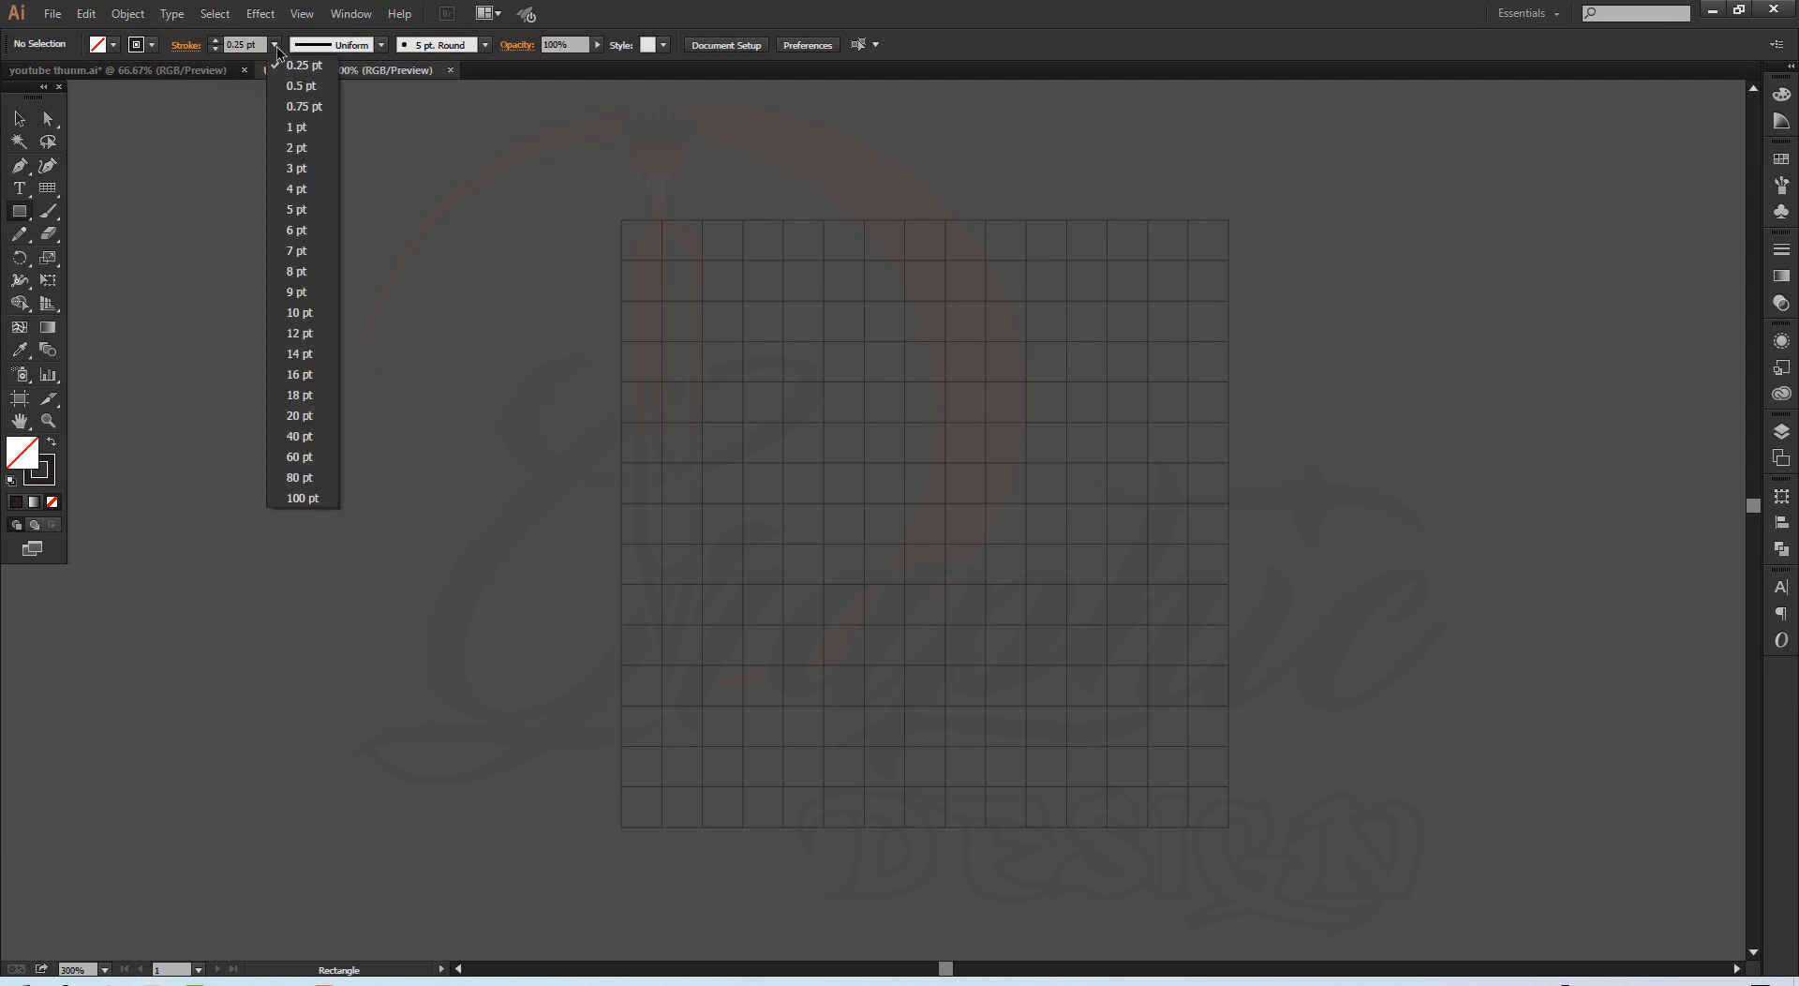
click(296, 127)
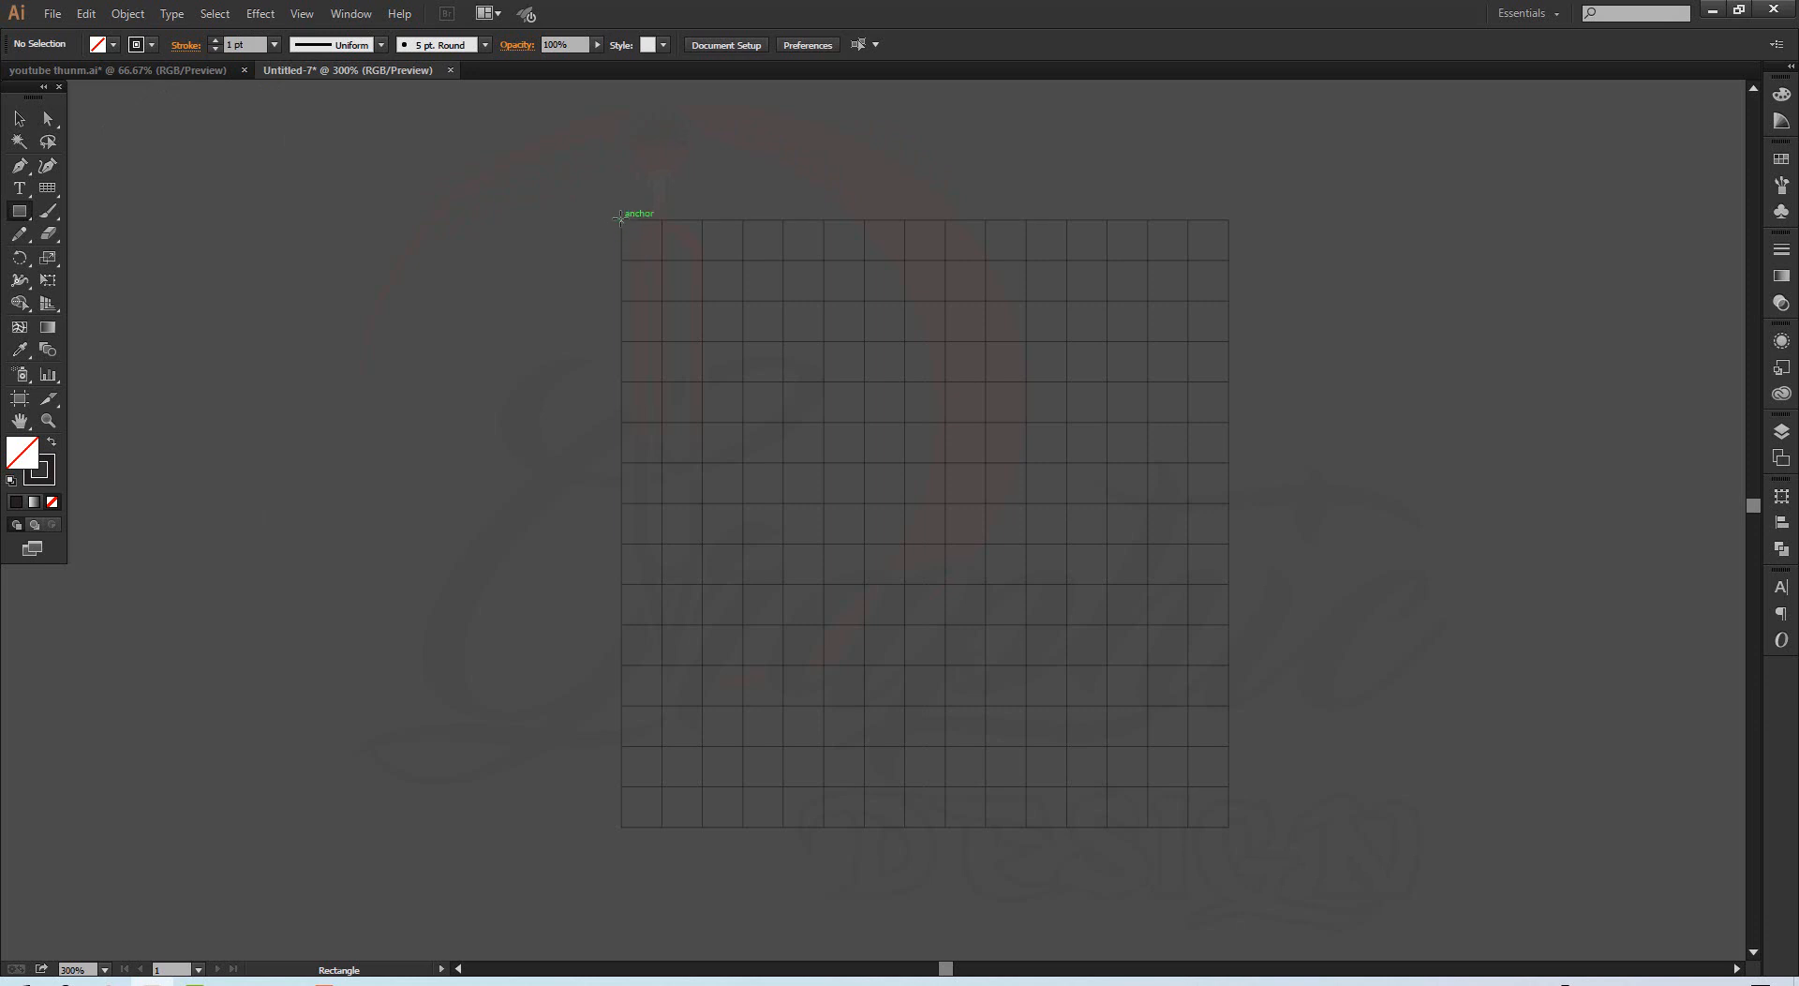
mouse_move(620, 219)
mouse_down()
mouse_move(665, 286)
mouse_move(718, 463)
mouse_up()
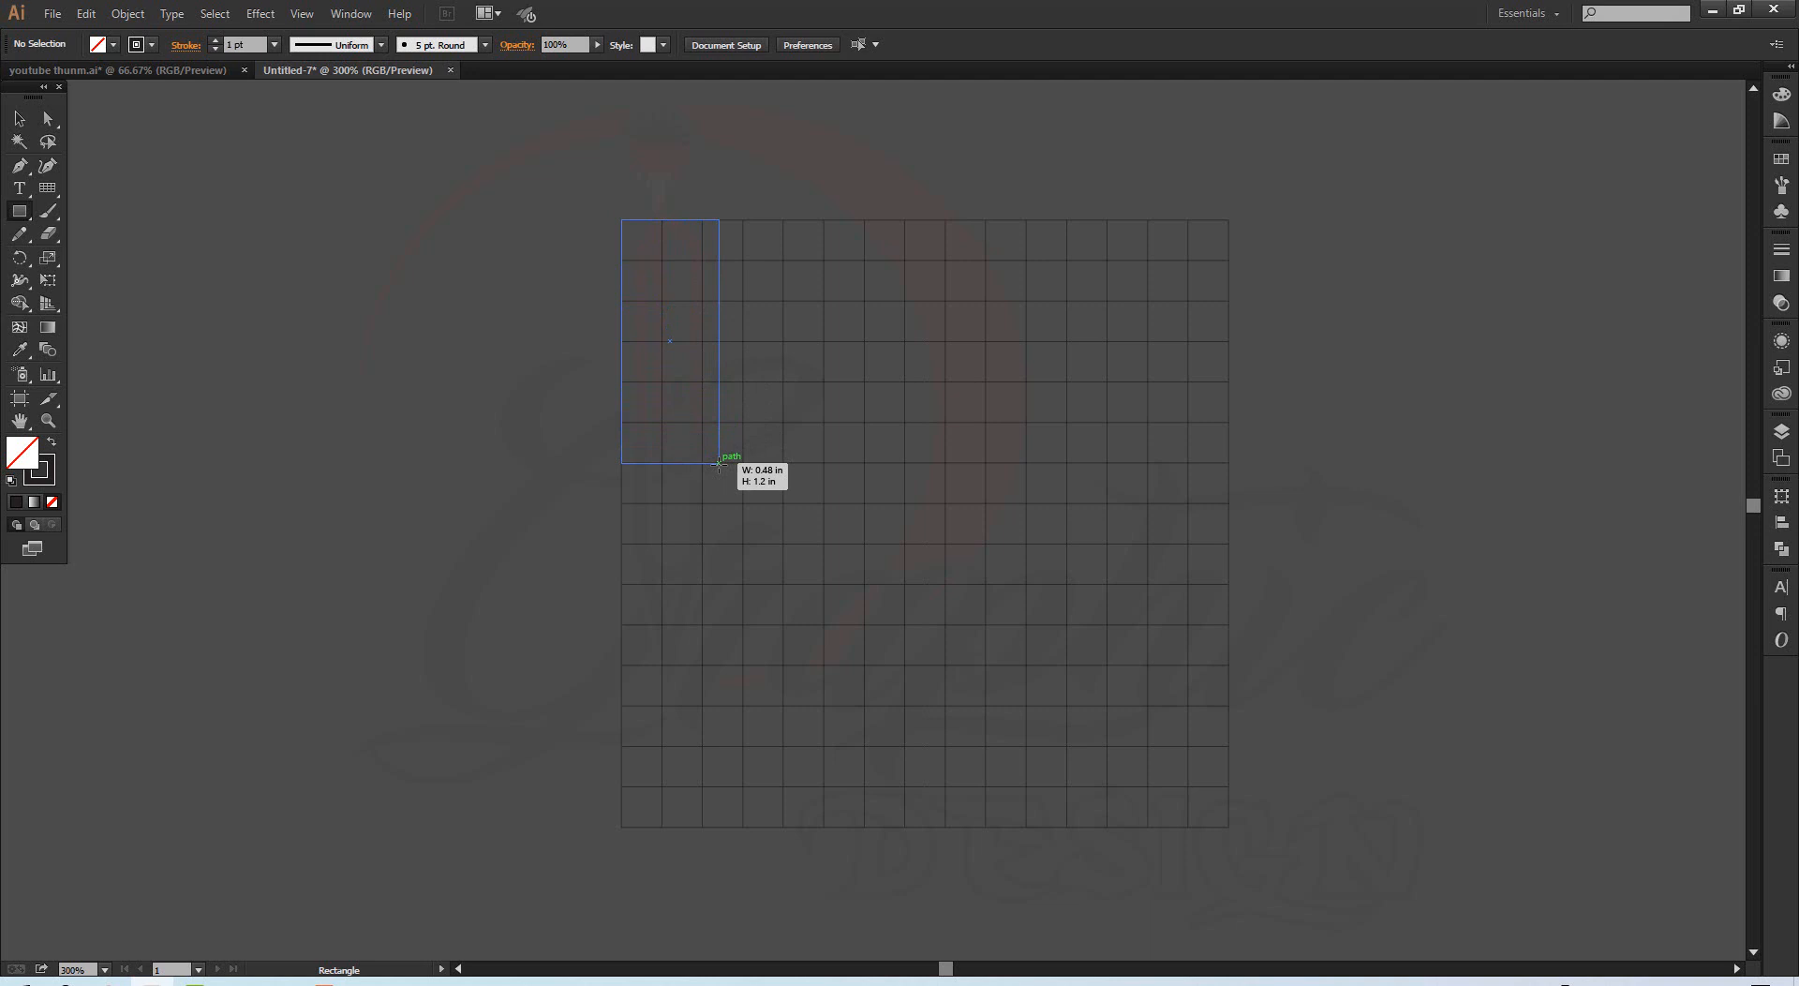
drag(719, 463, 867, 462)
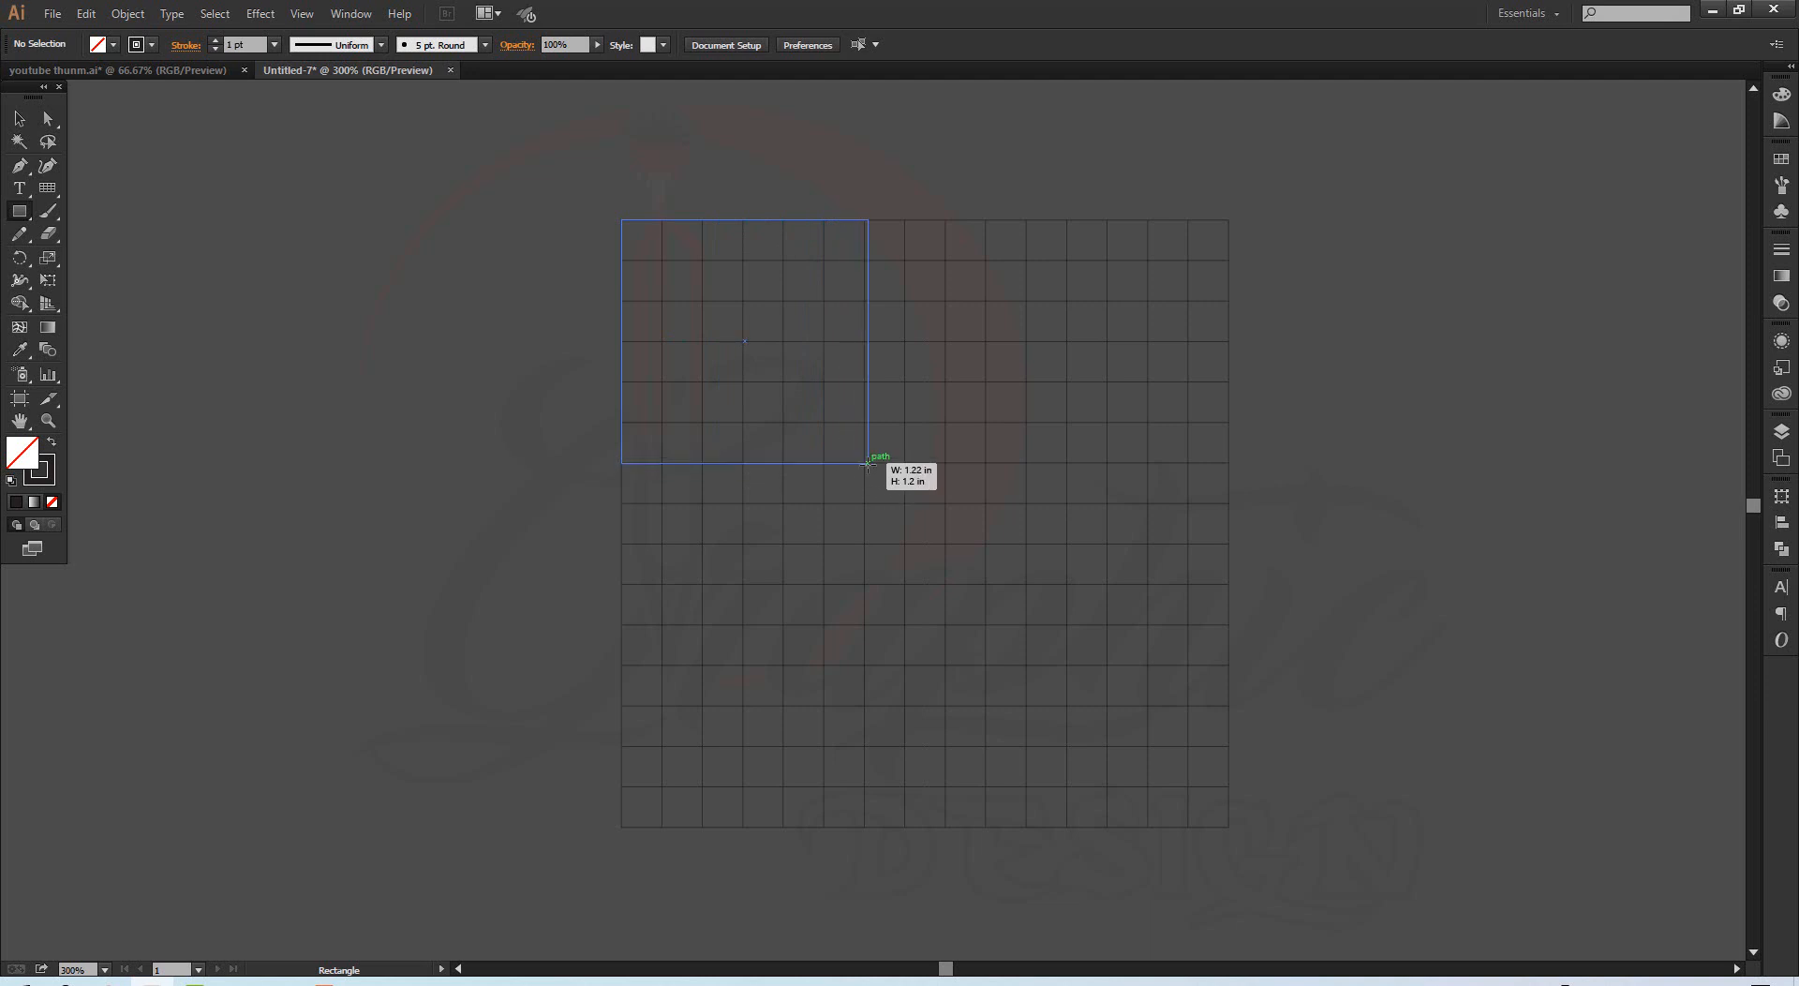
drag(868, 462, 868, 462)
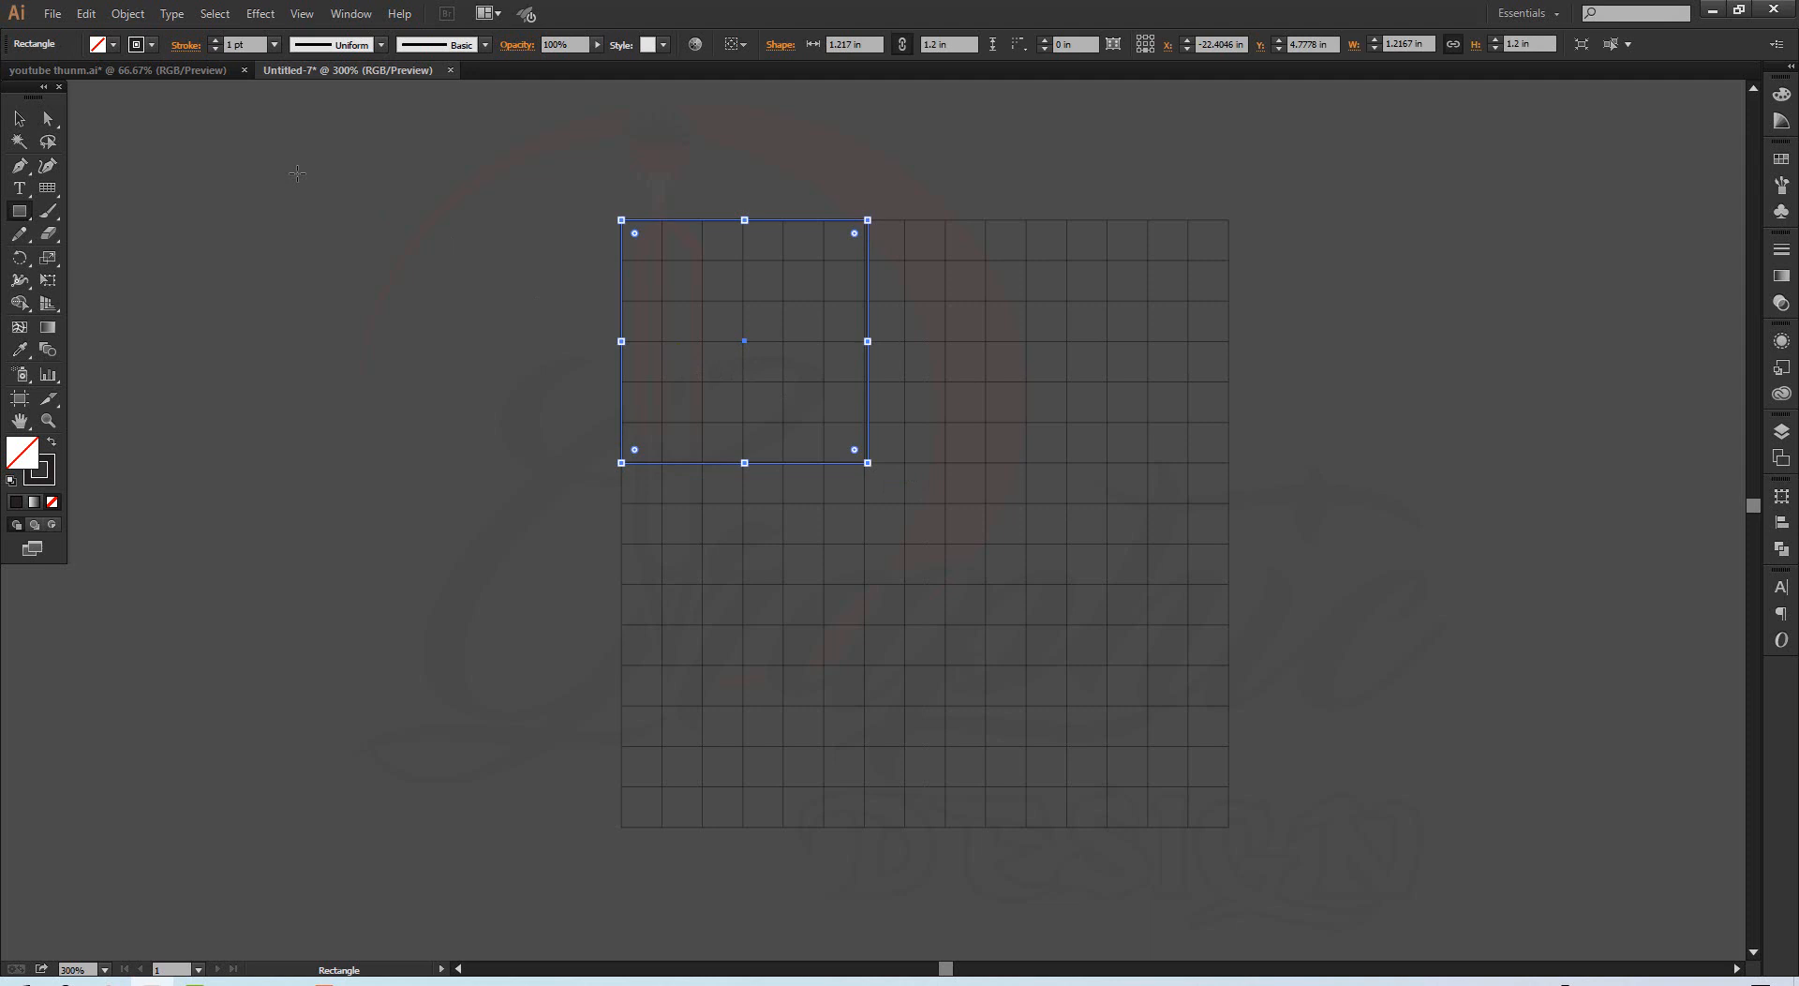
Step: Duplicate the large corner square into the grid's other three corners
click(19, 118)
click(463, 229)
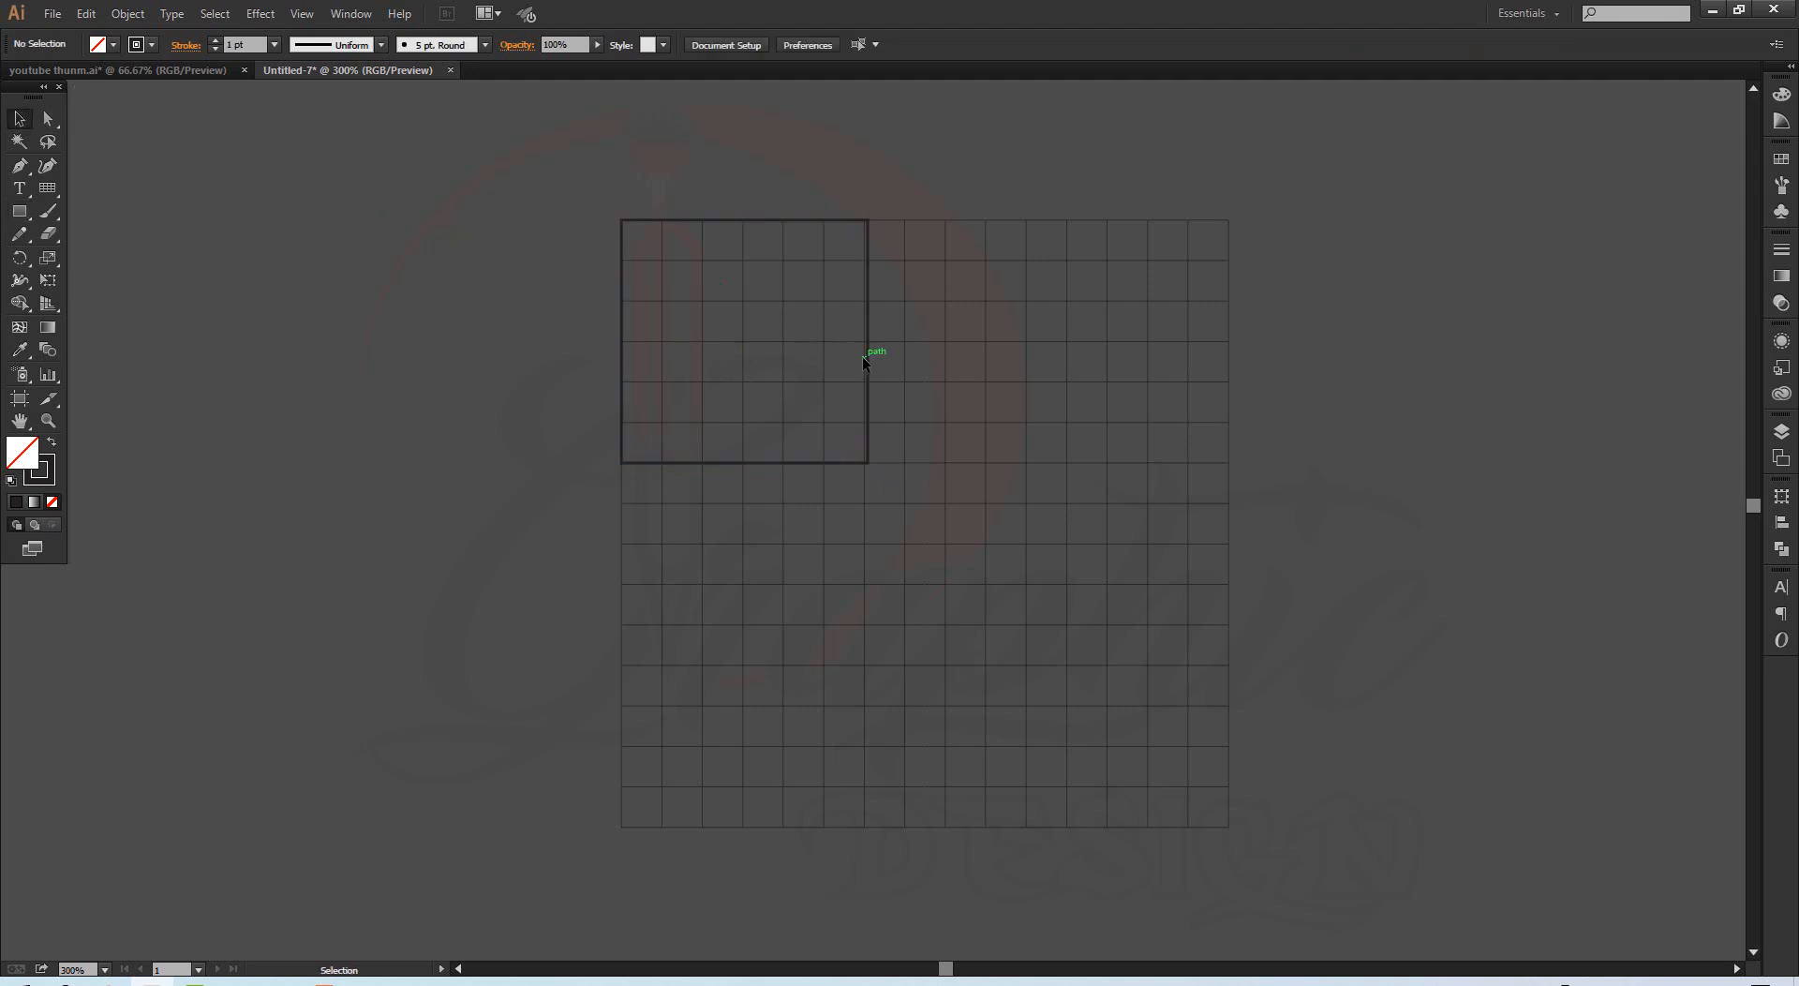
drag(864, 361, 870, 676)
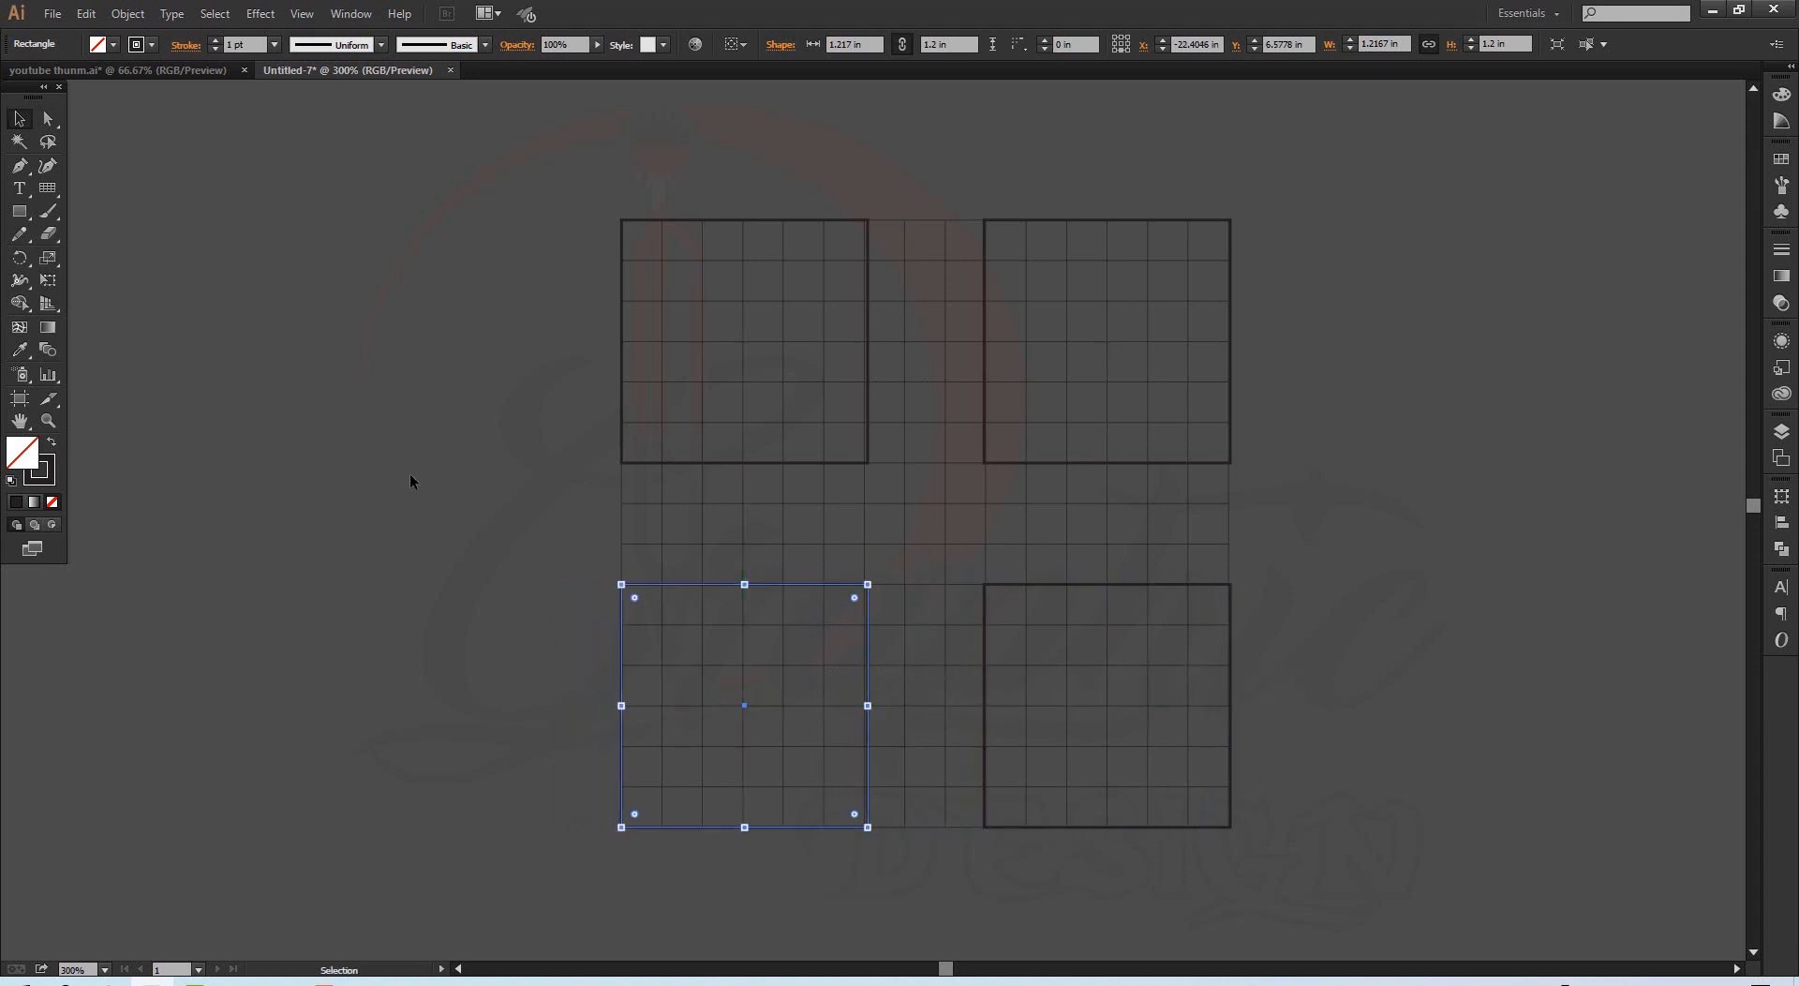
click(307, 441)
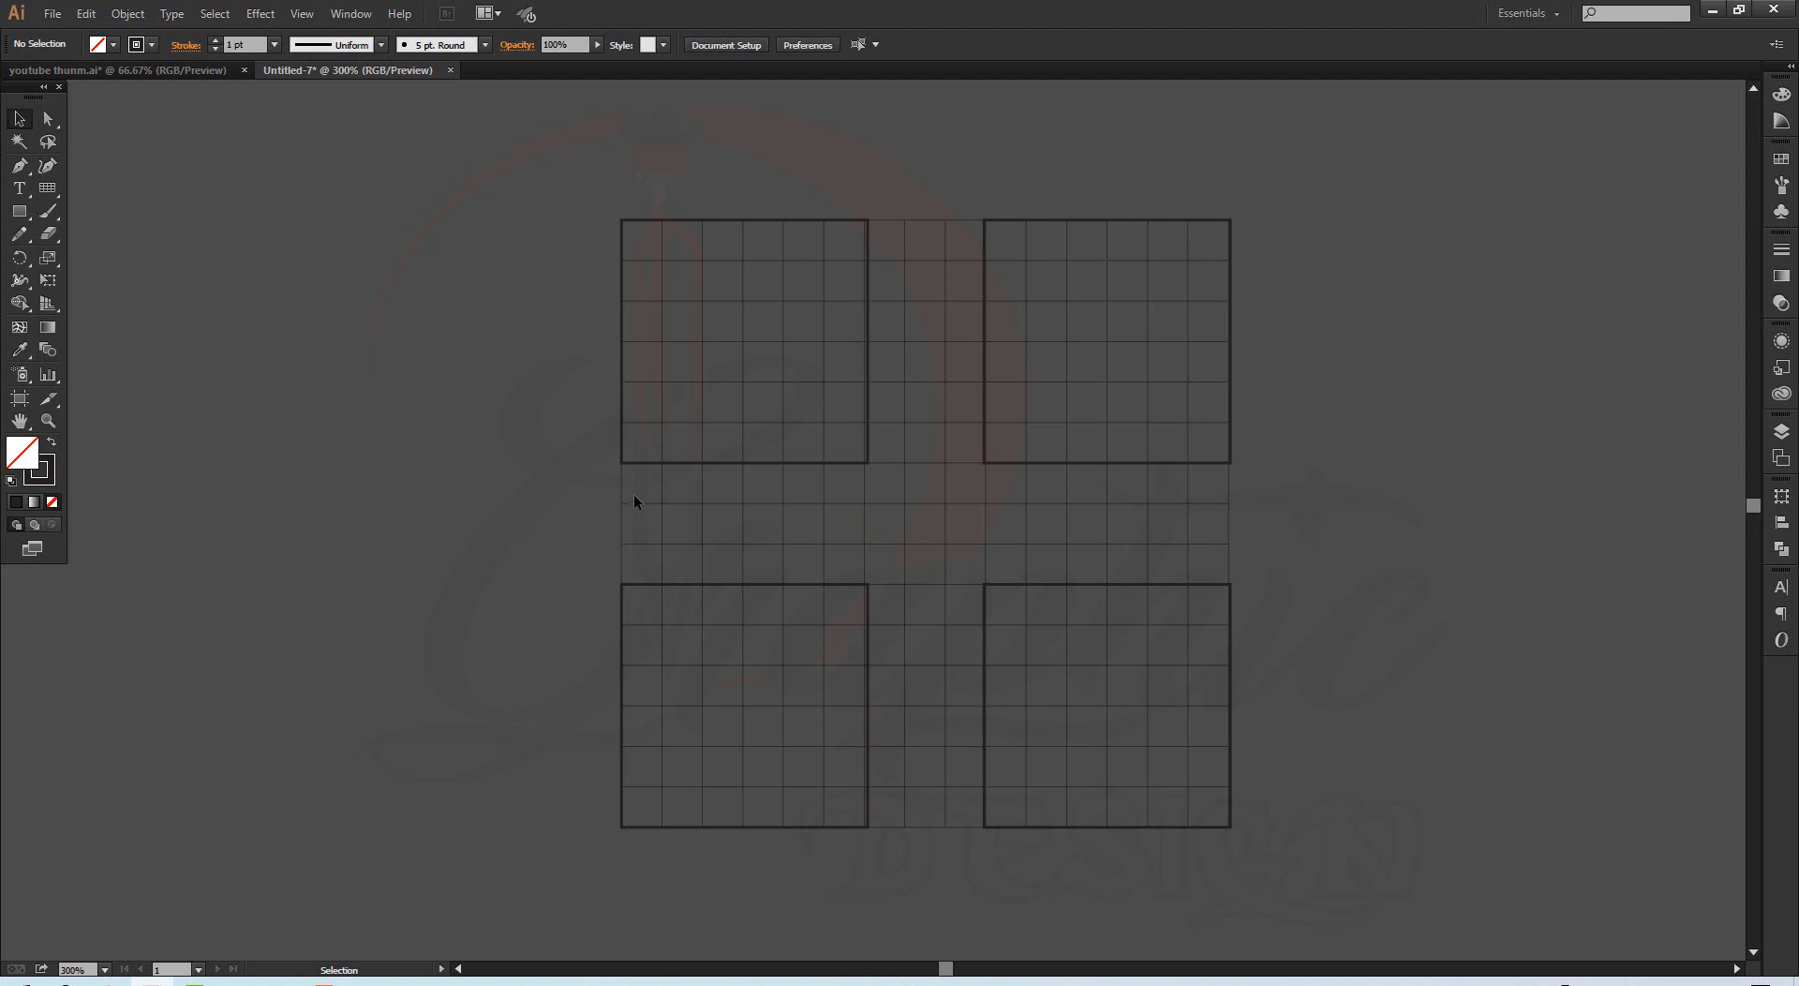
Step: Draw four one-cell squares of about 0.2 in, one against each large square, in the second cell from each outer edge of the grid
click(15, 214)
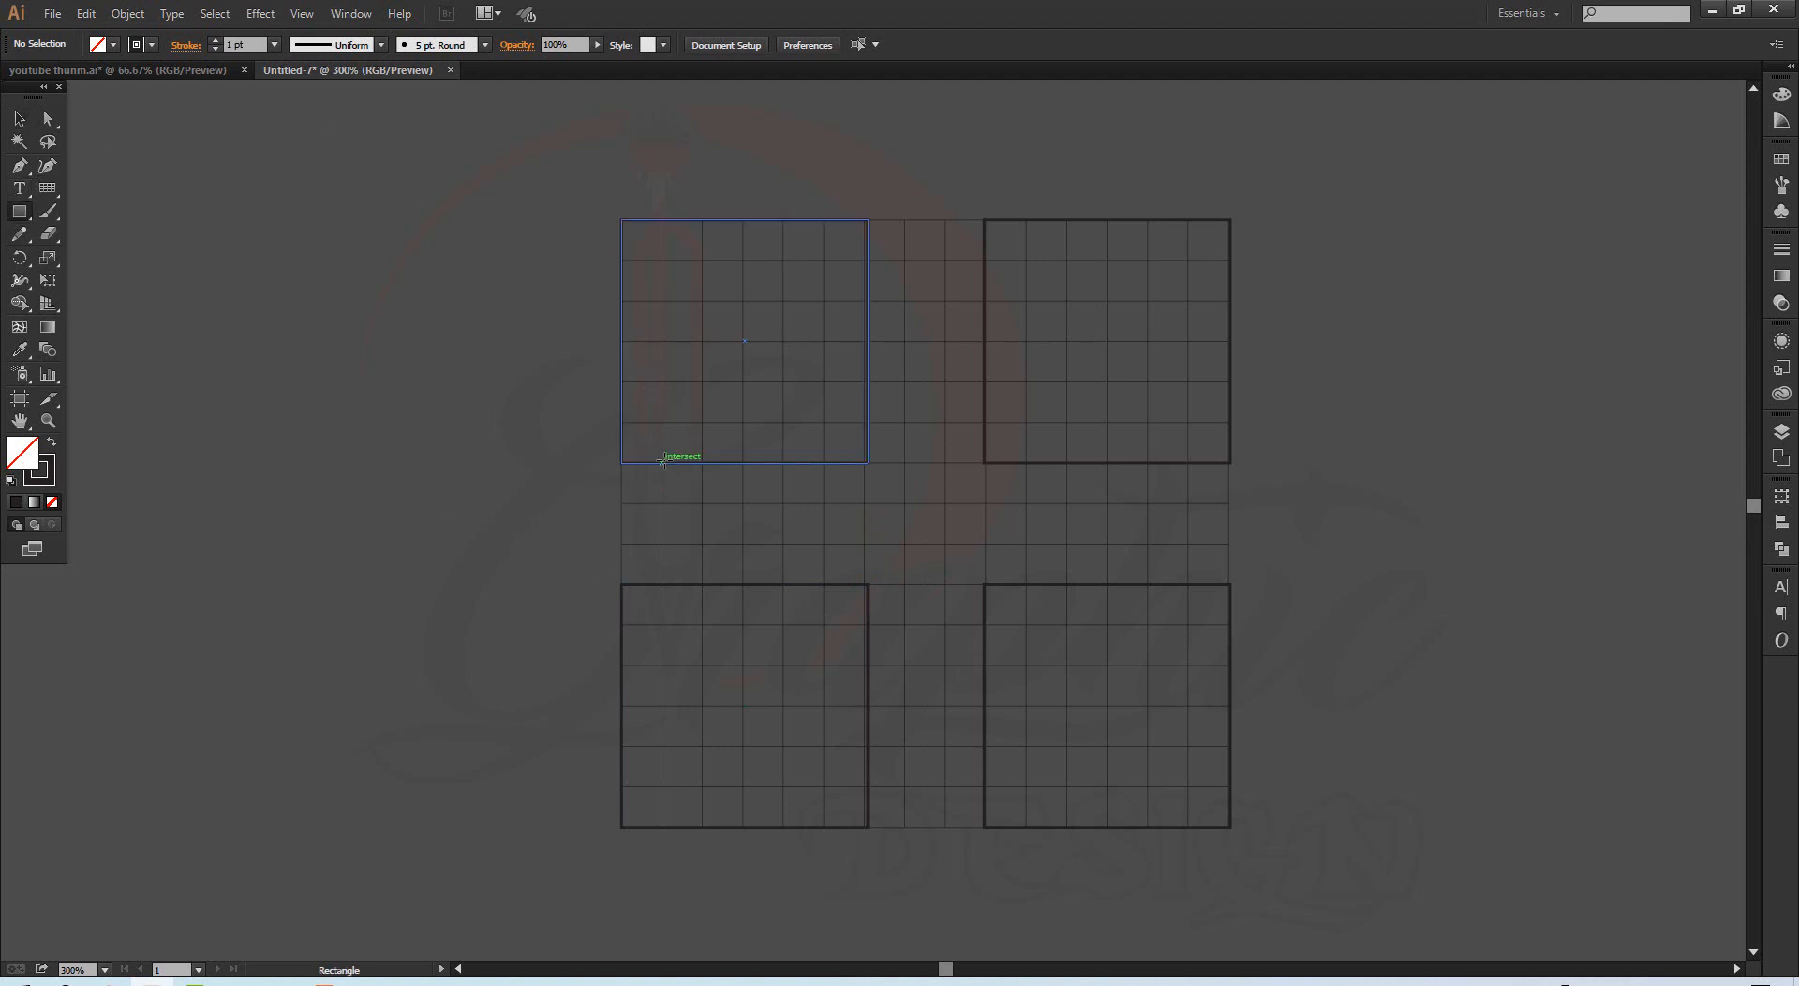
drag(663, 461, 702, 503)
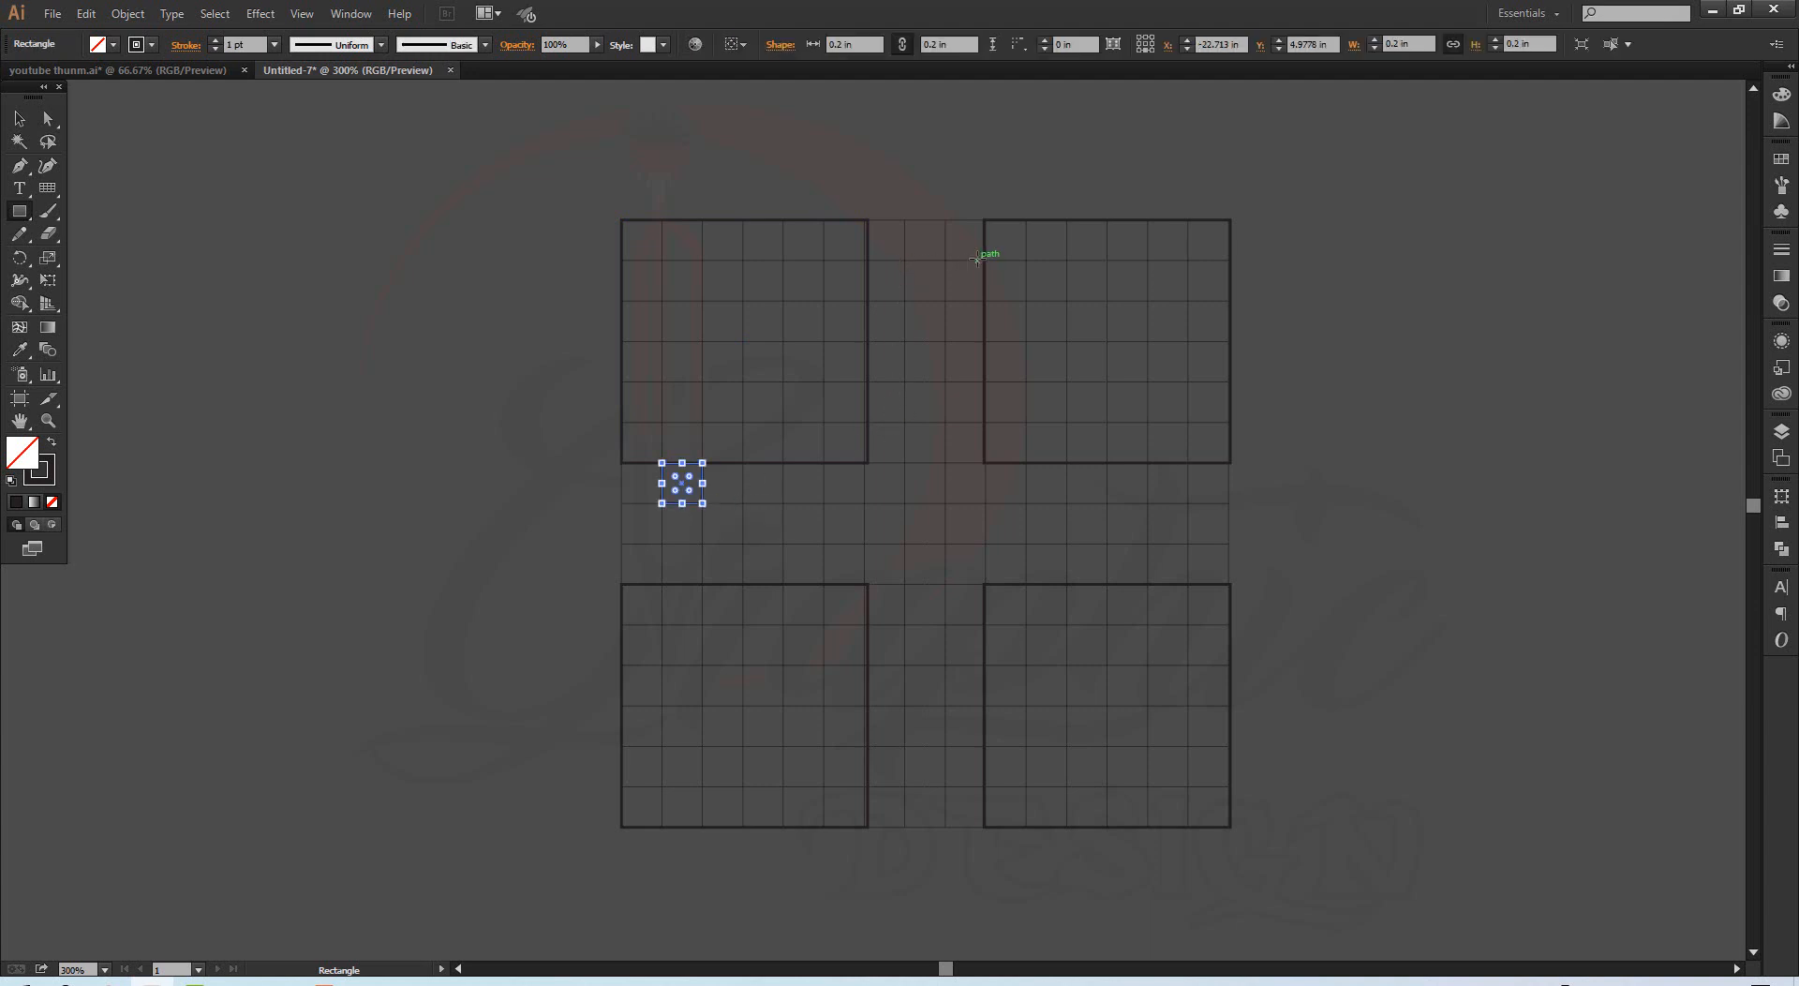
drag(983, 261, 945, 300)
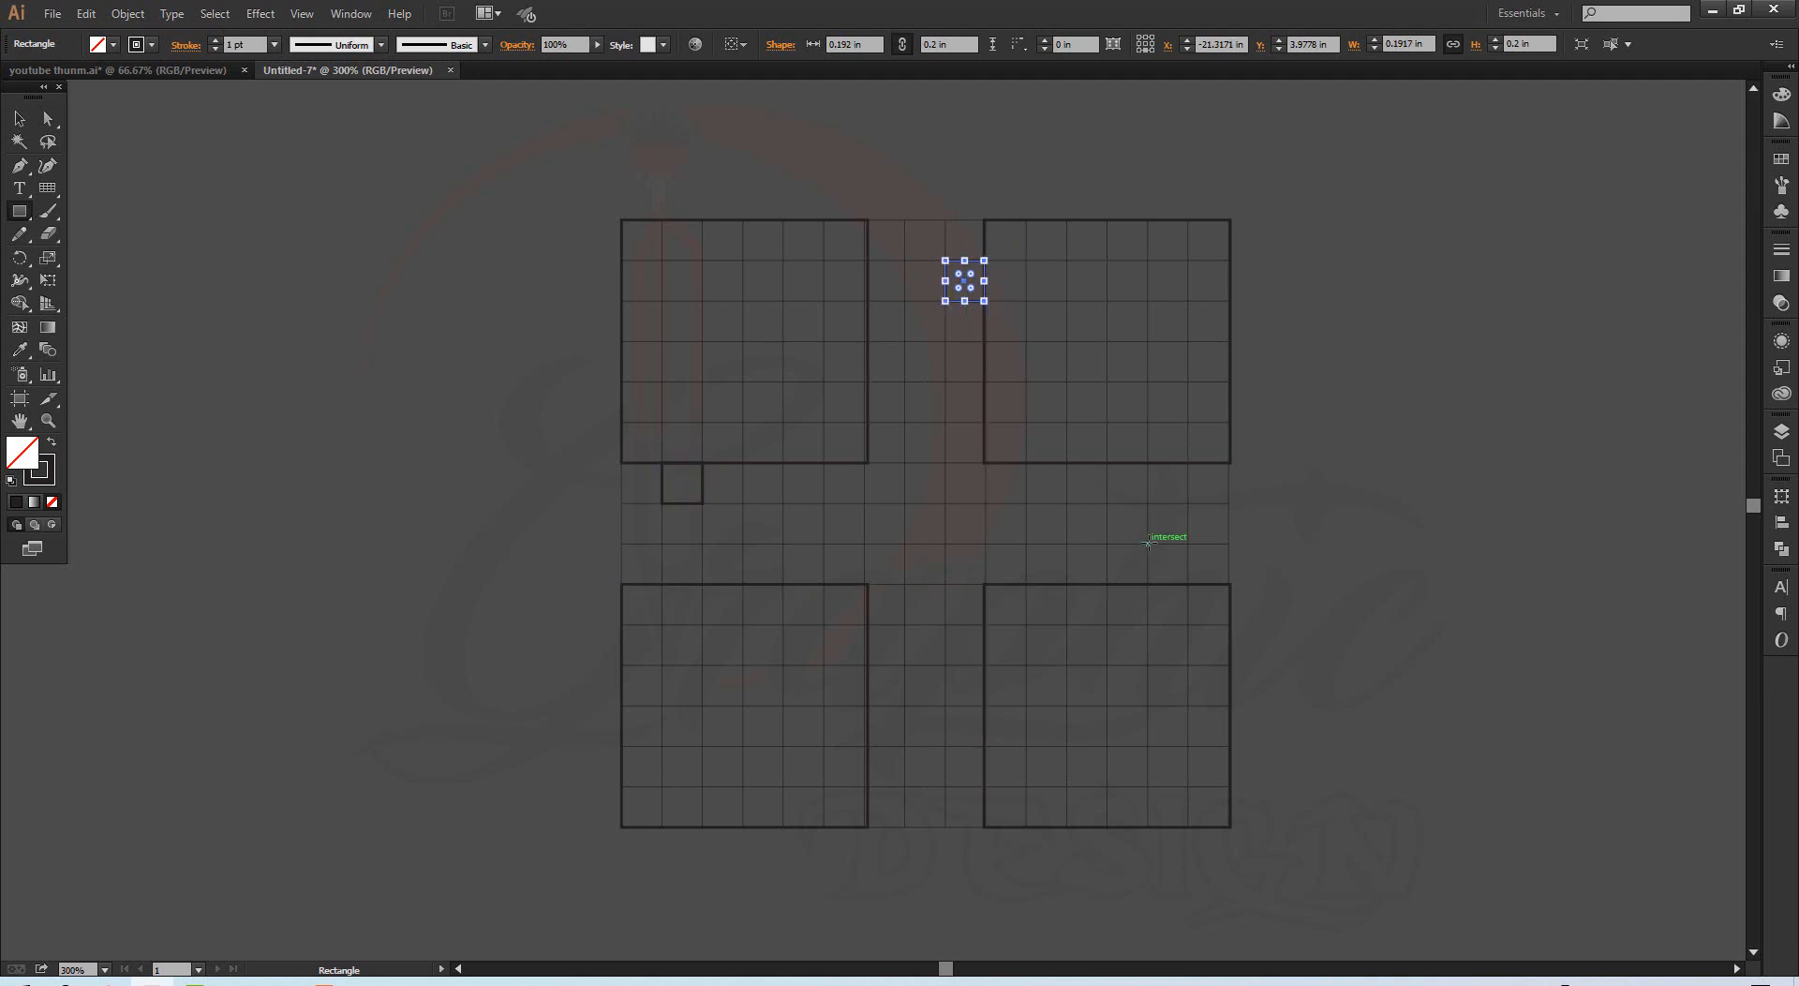
drag(1147, 543, 1188, 585)
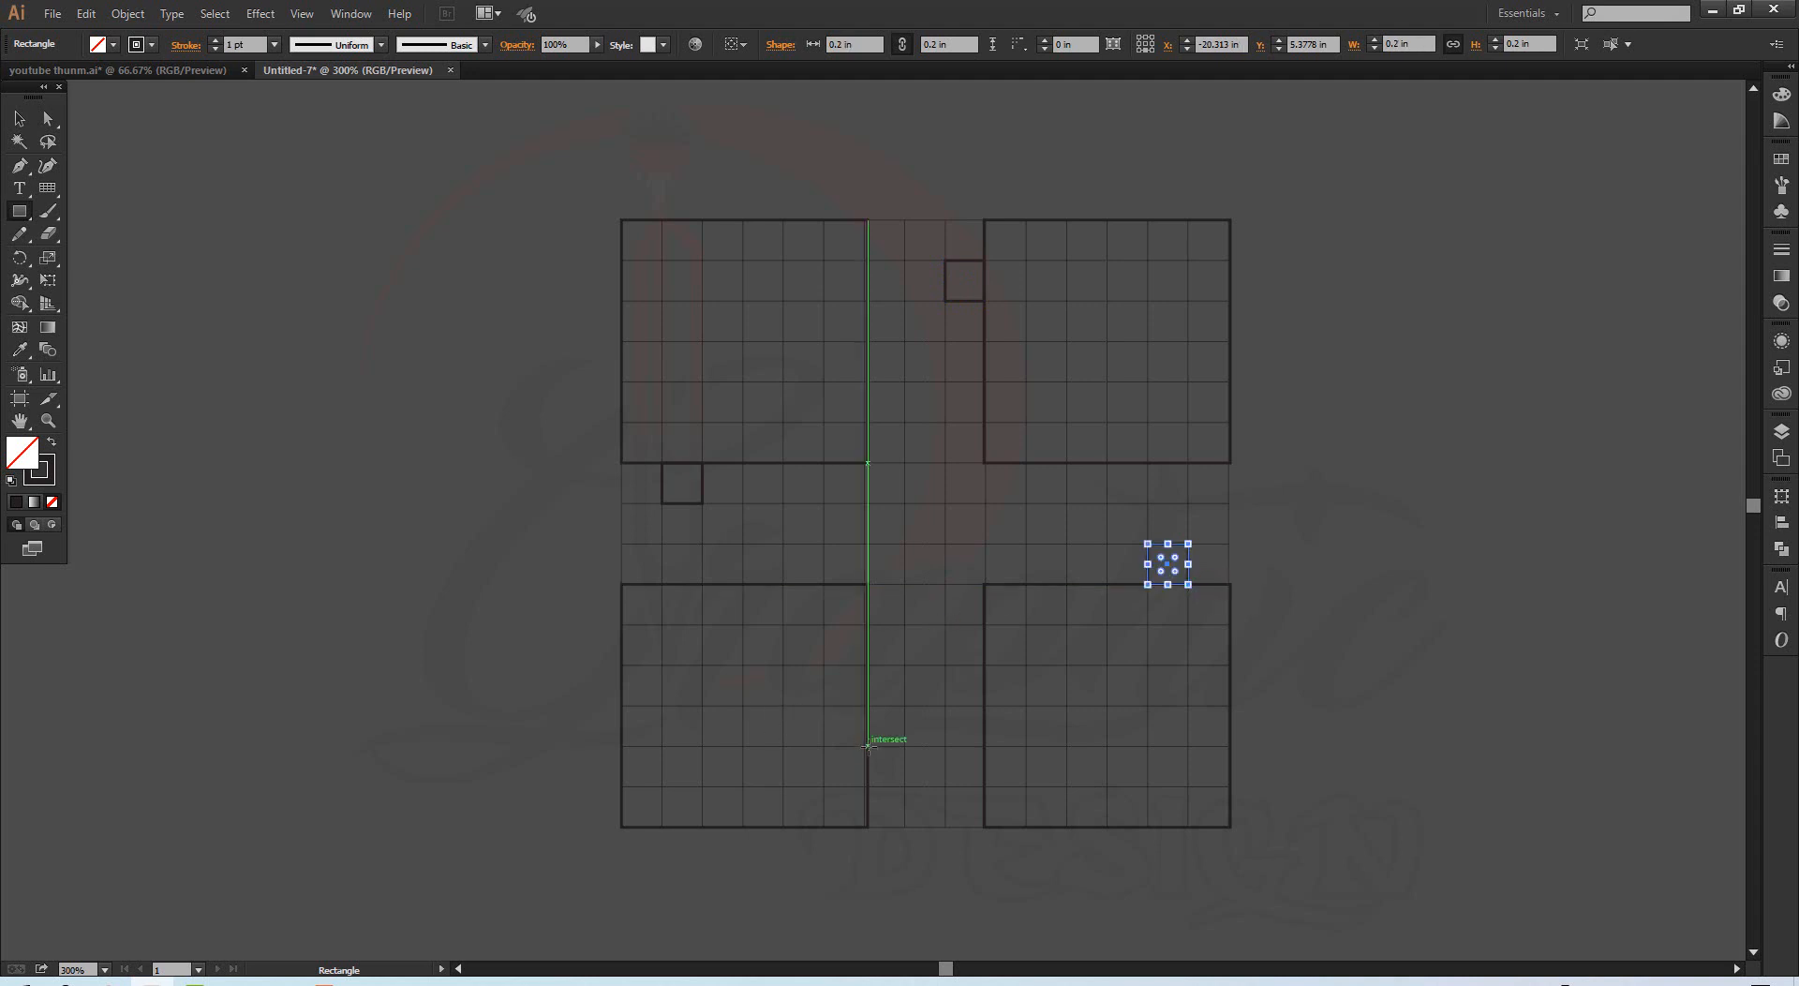
drag(867, 747, 905, 790)
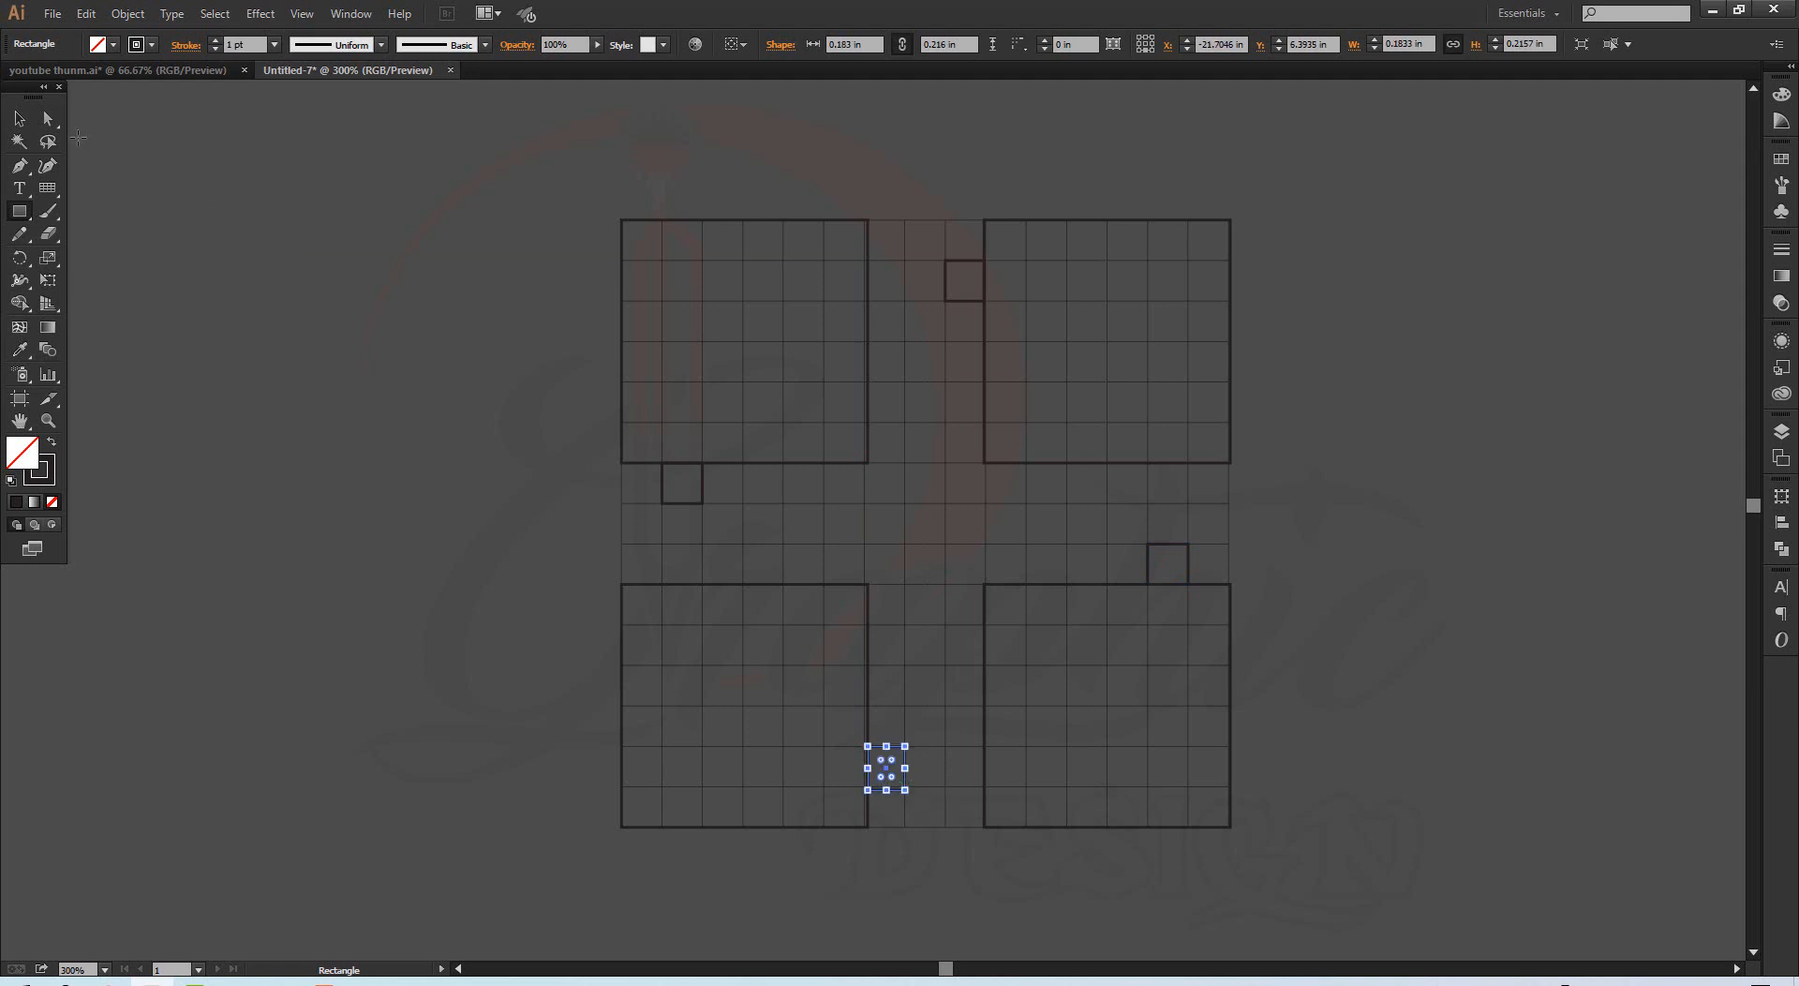
click(19, 119)
click(407, 287)
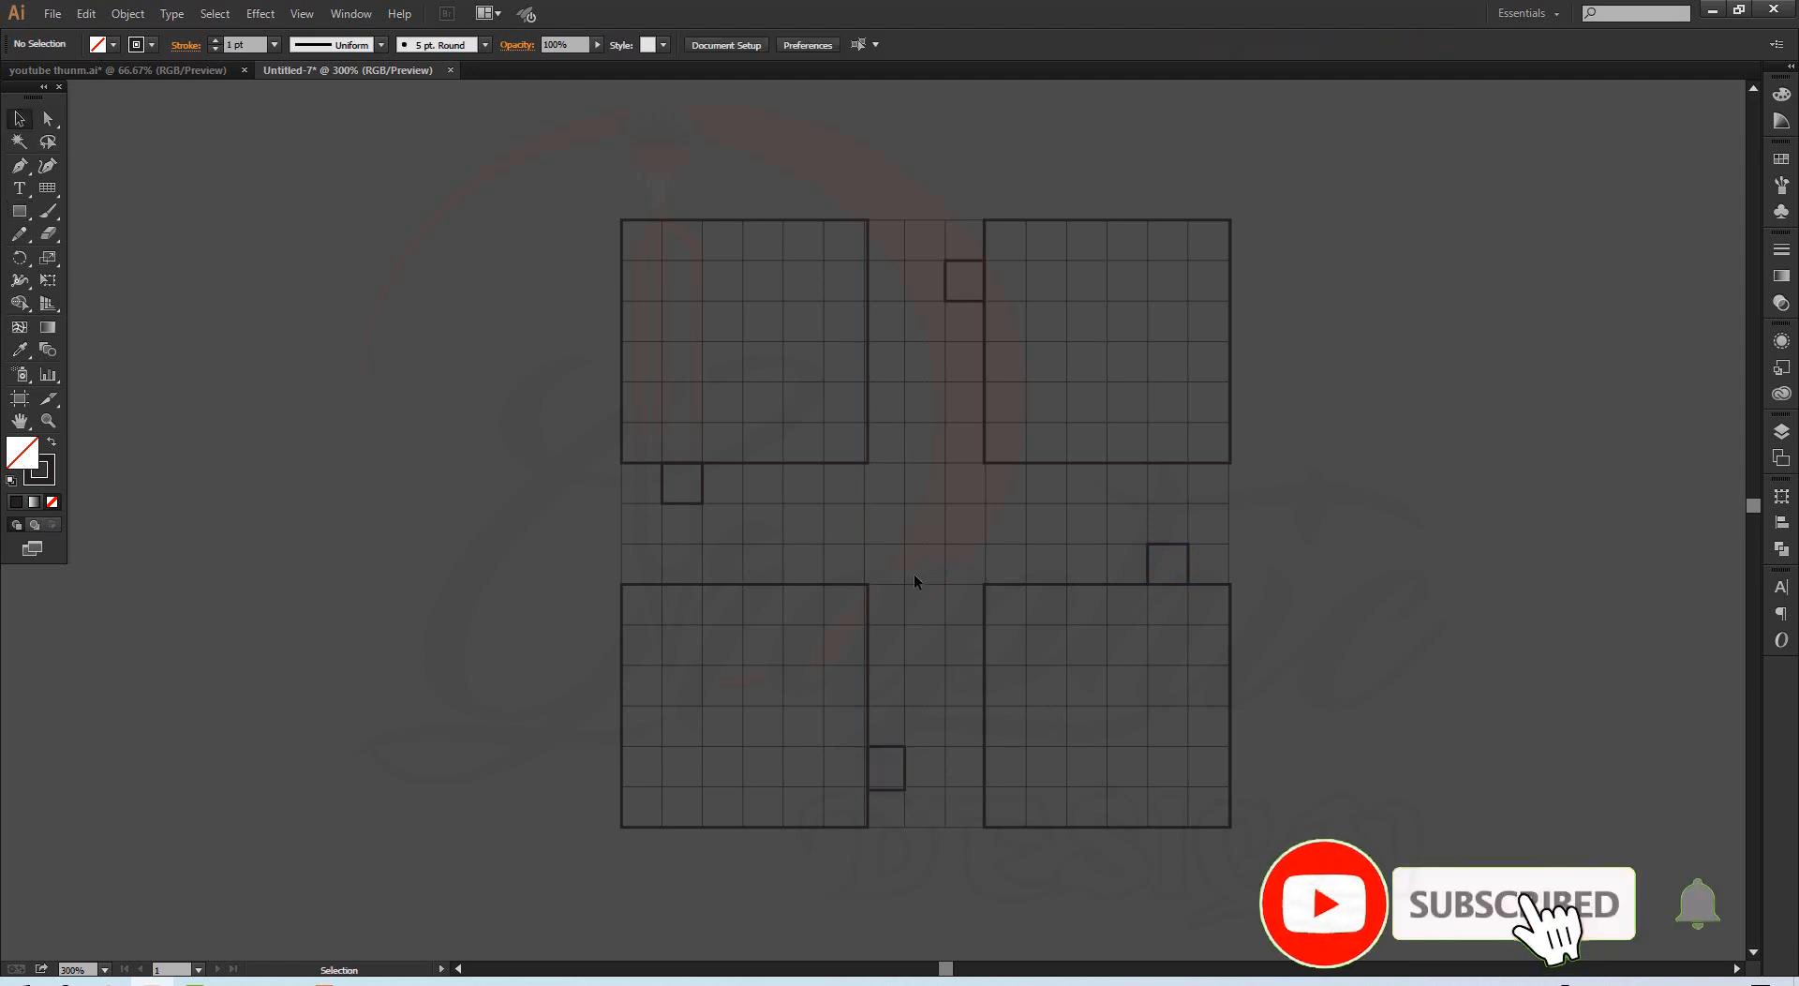
Step: Draw a rectangle about 0.58 by 0.6 in at the grid's centre, between the inner corners of the four large squares
click(19, 211)
drag(868, 463, 982, 586)
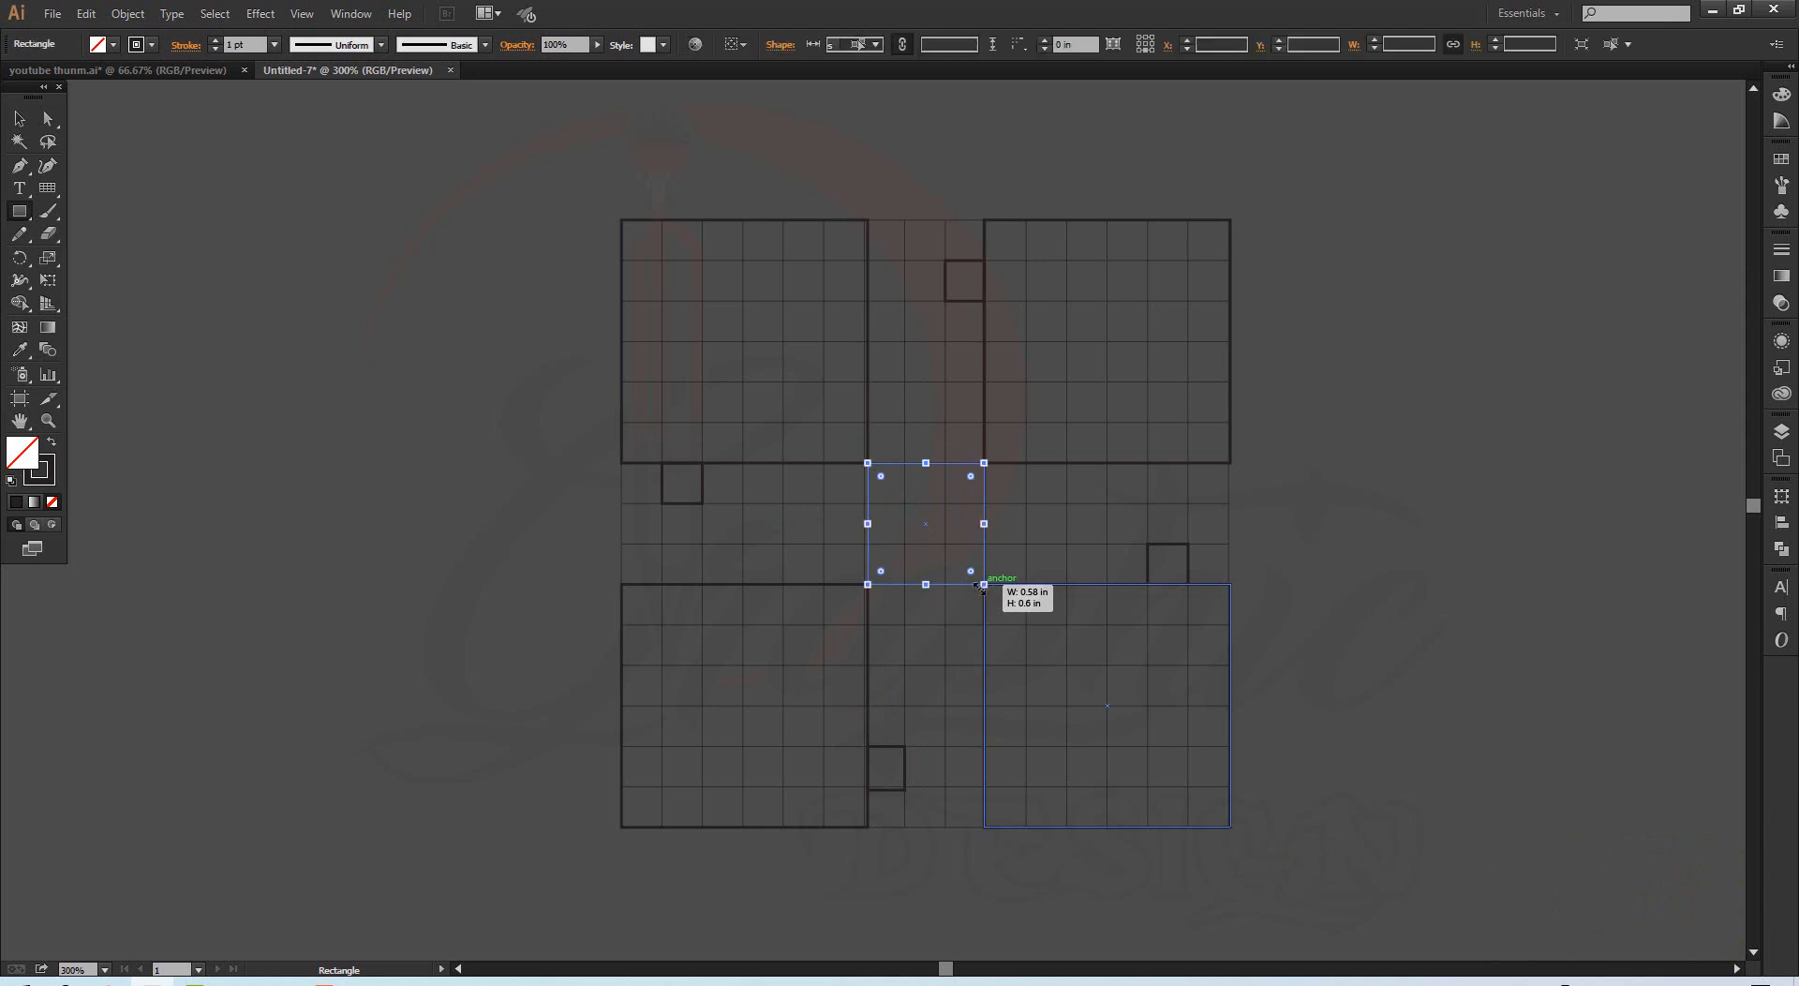
click(19, 118)
click(281, 260)
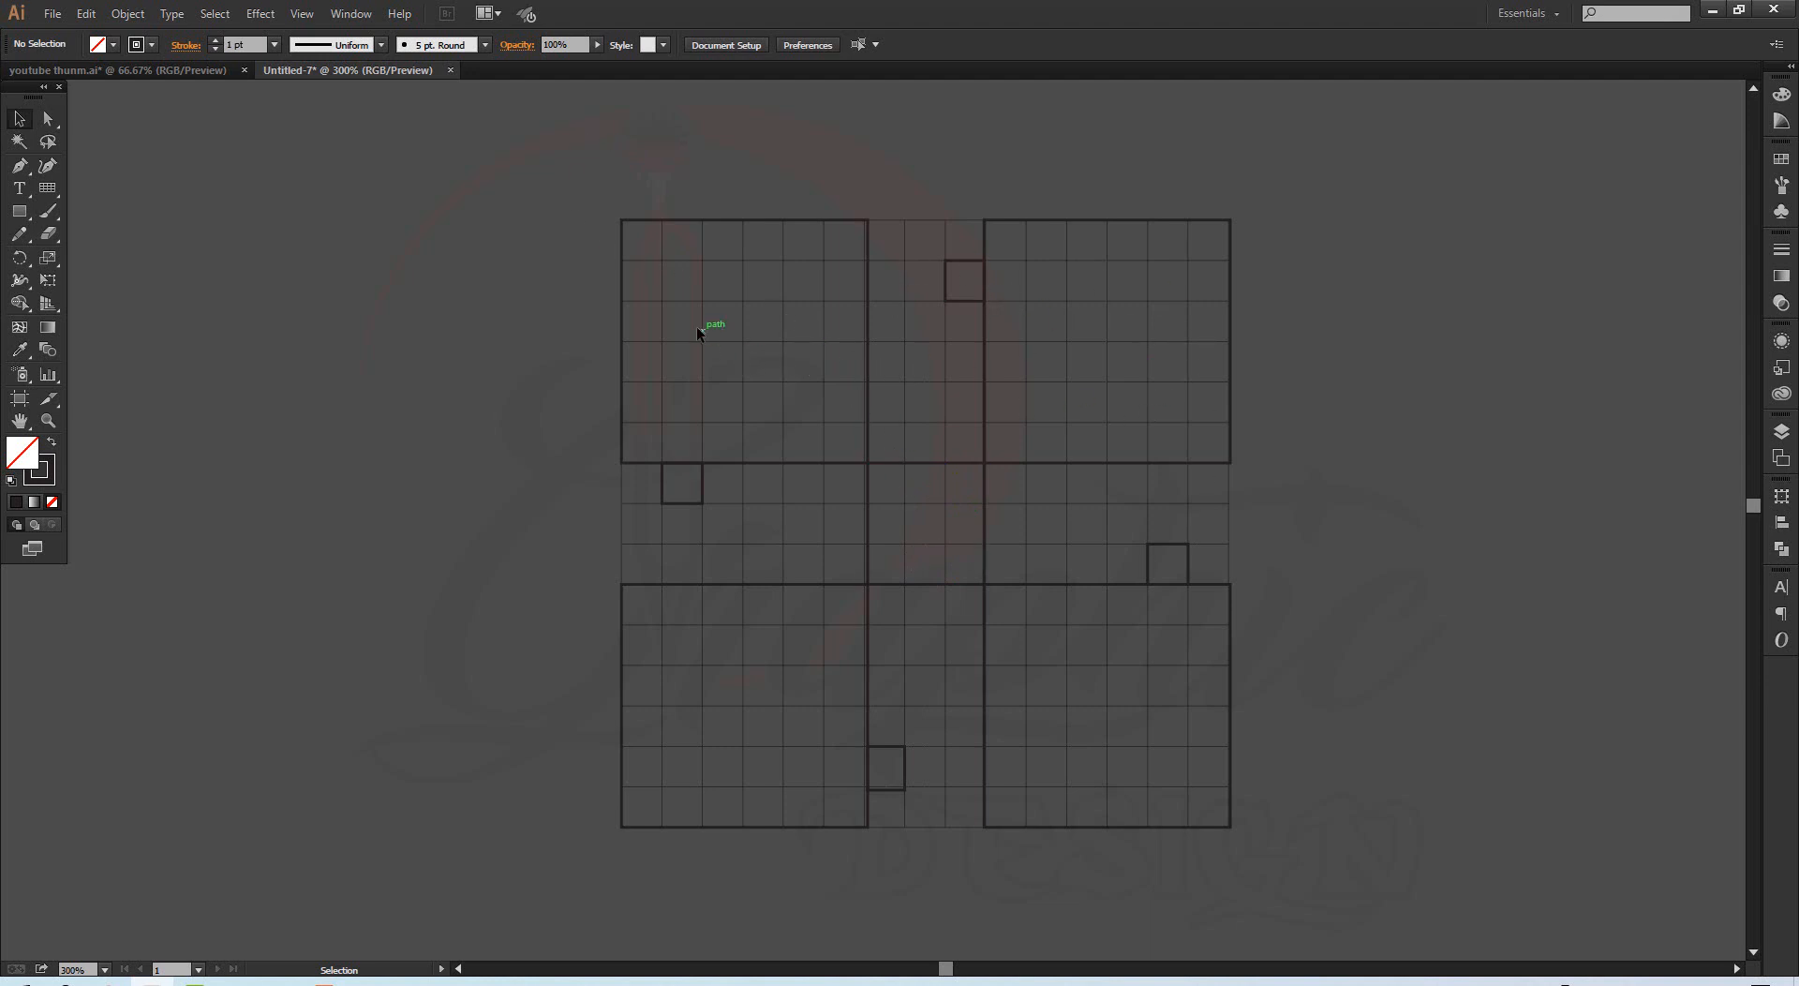
Step: Ready the Rectangle tool and swap fill and stroke, giving new shapes a solid dark fill and no stroke
click(25, 211)
click(25, 211)
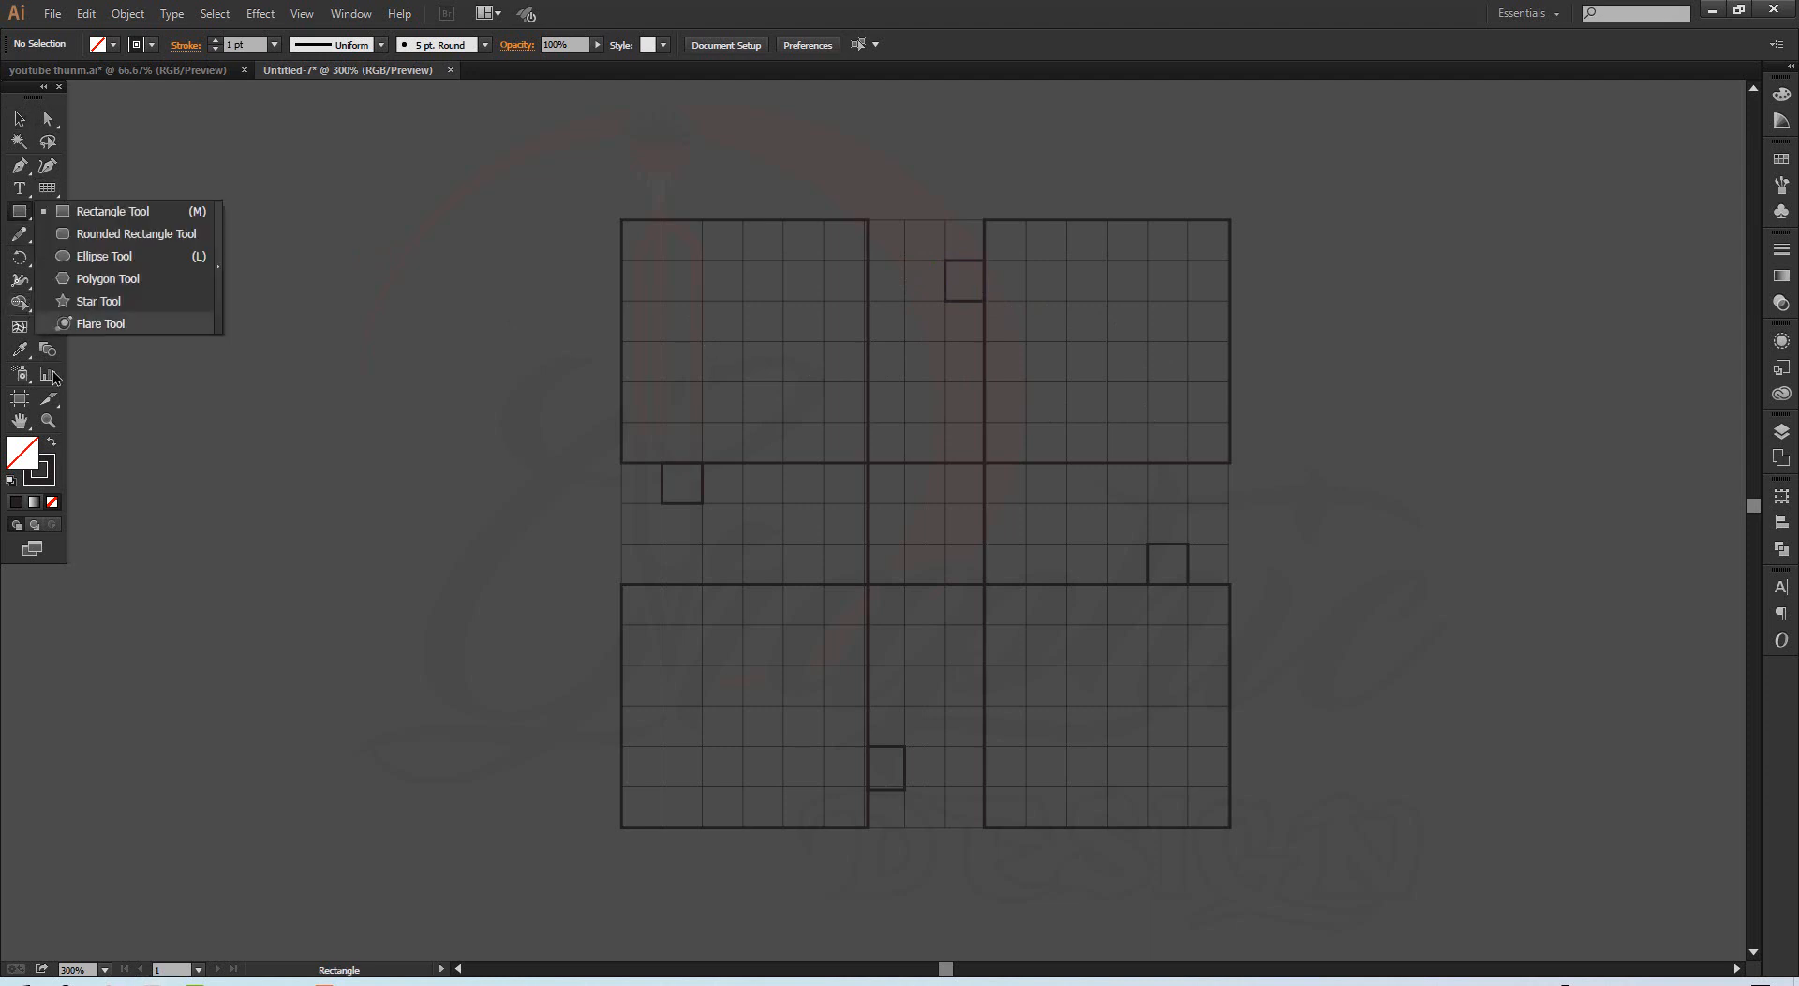
click(46, 437)
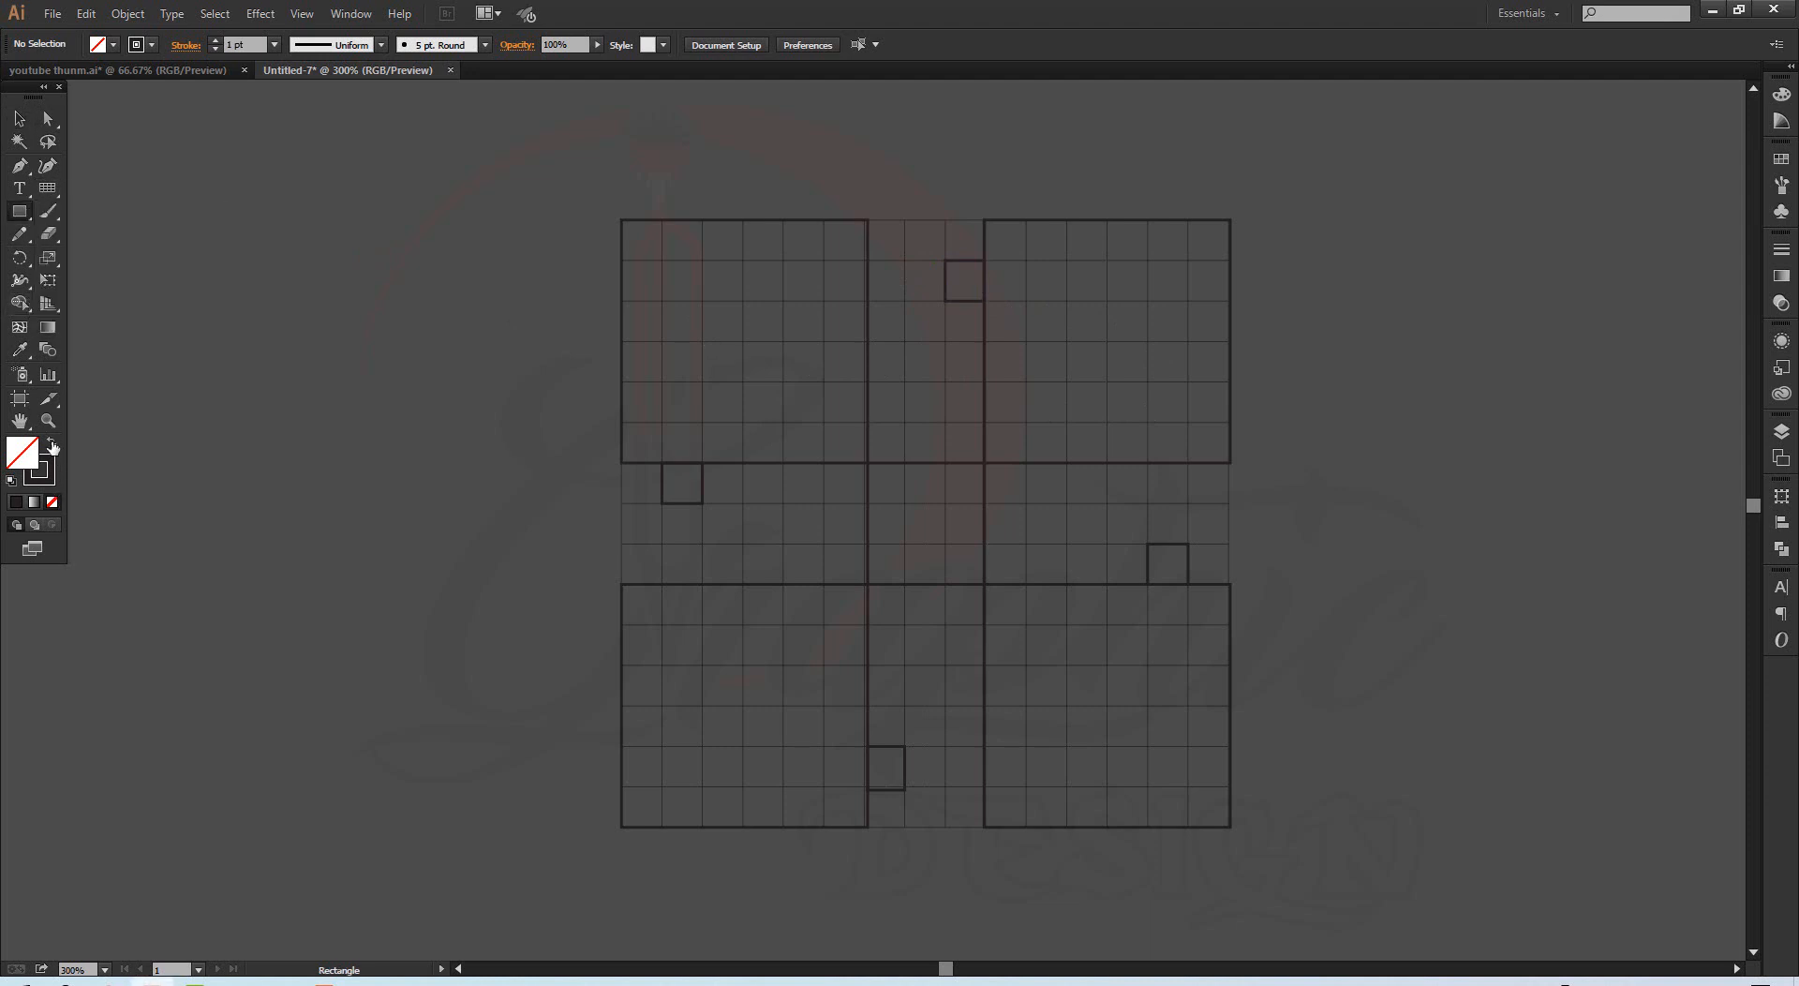
click(51, 441)
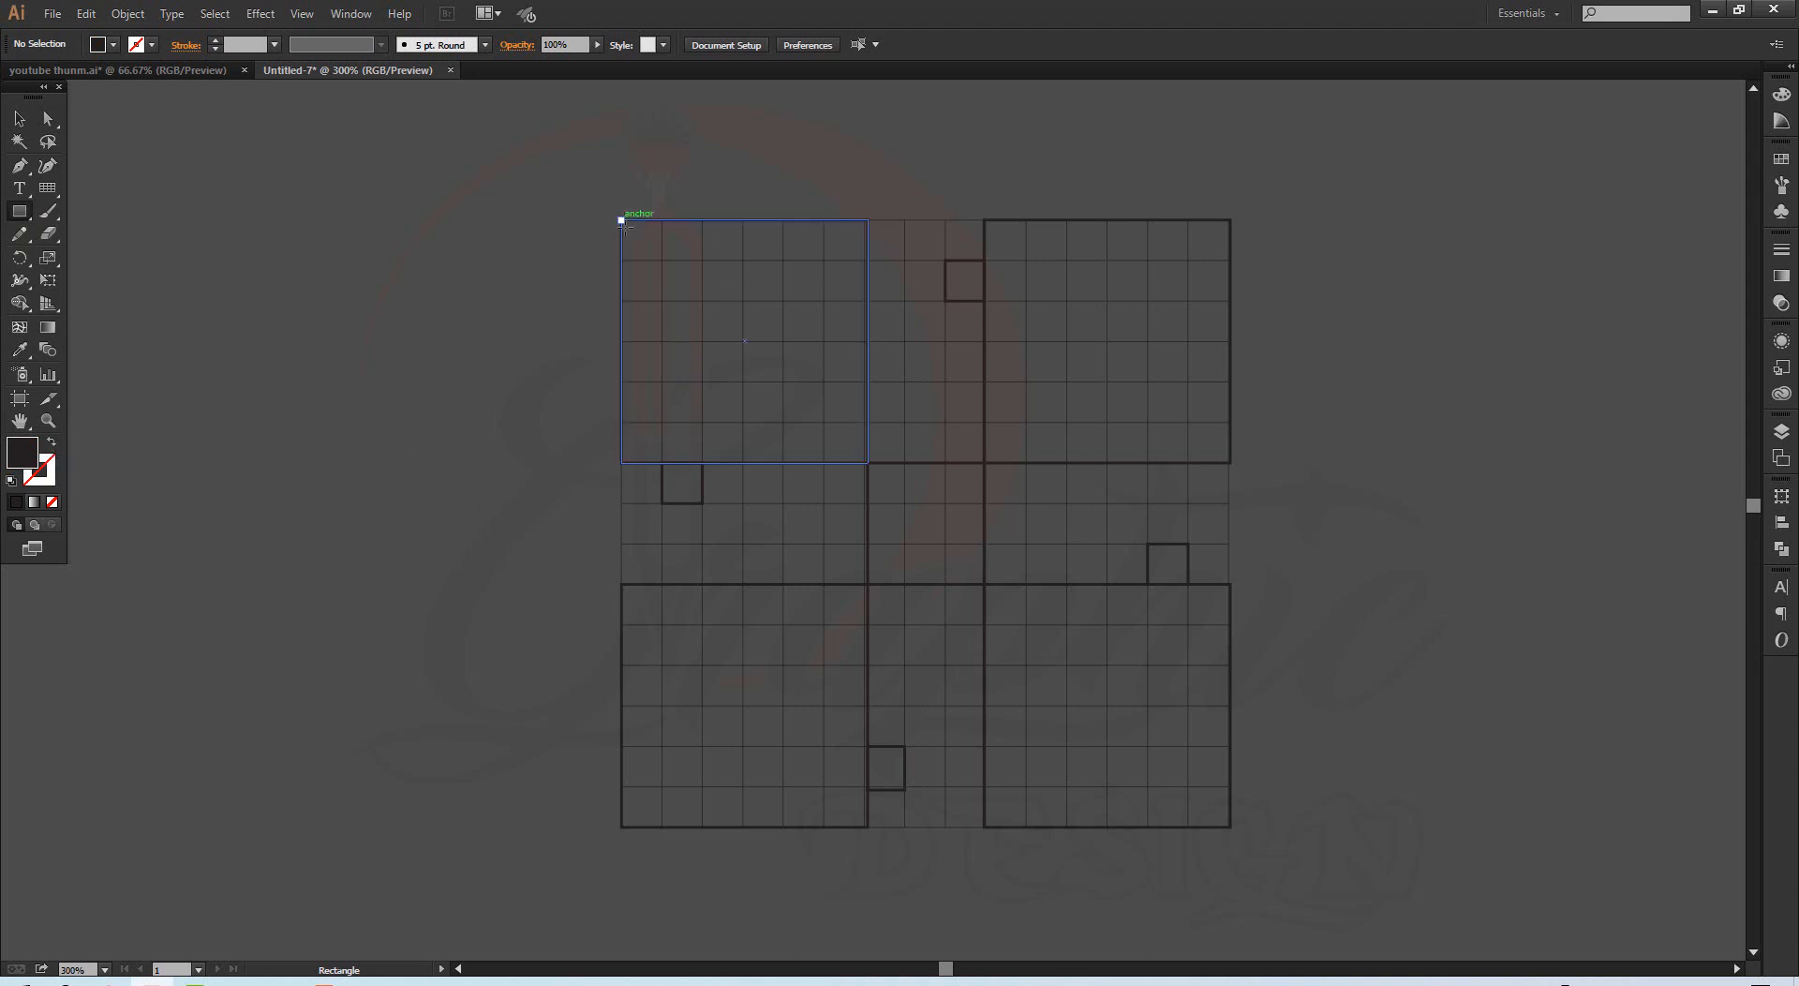
Step: Swap fill and stroke on the two upper large squares, giving each a solid dark fill and no stroke
click(19, 118)
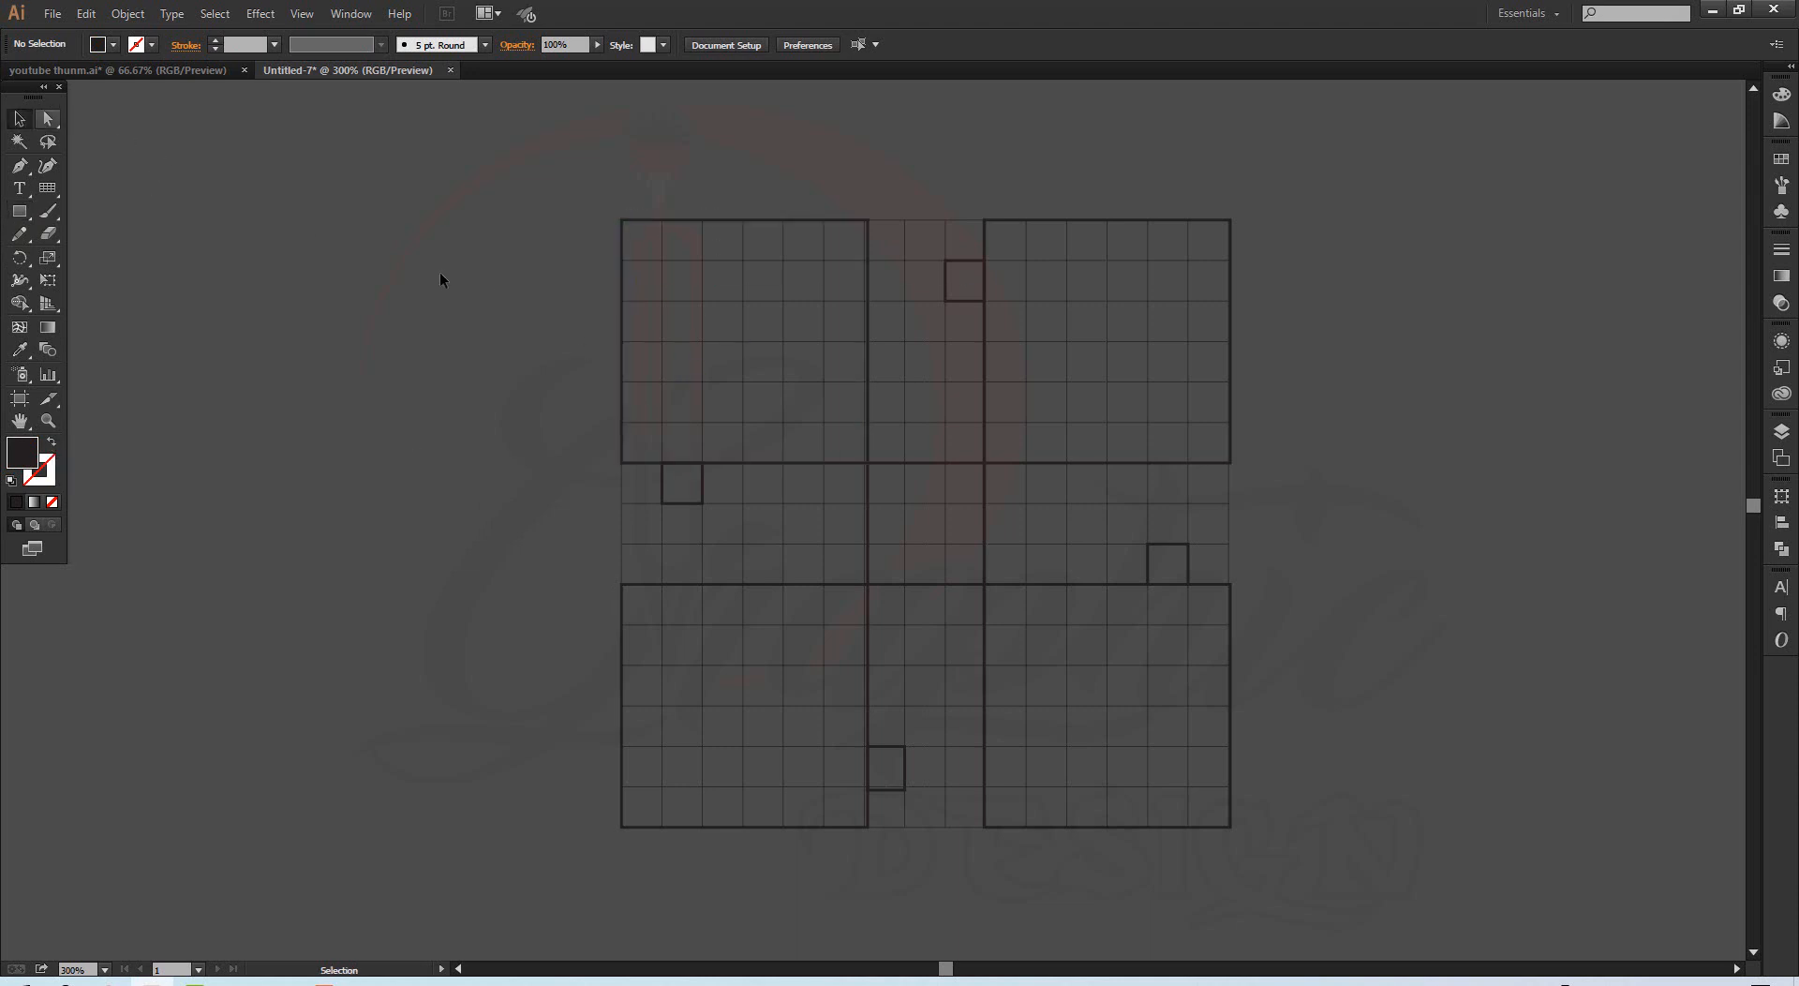
click(742, 462)
click(51, 443)
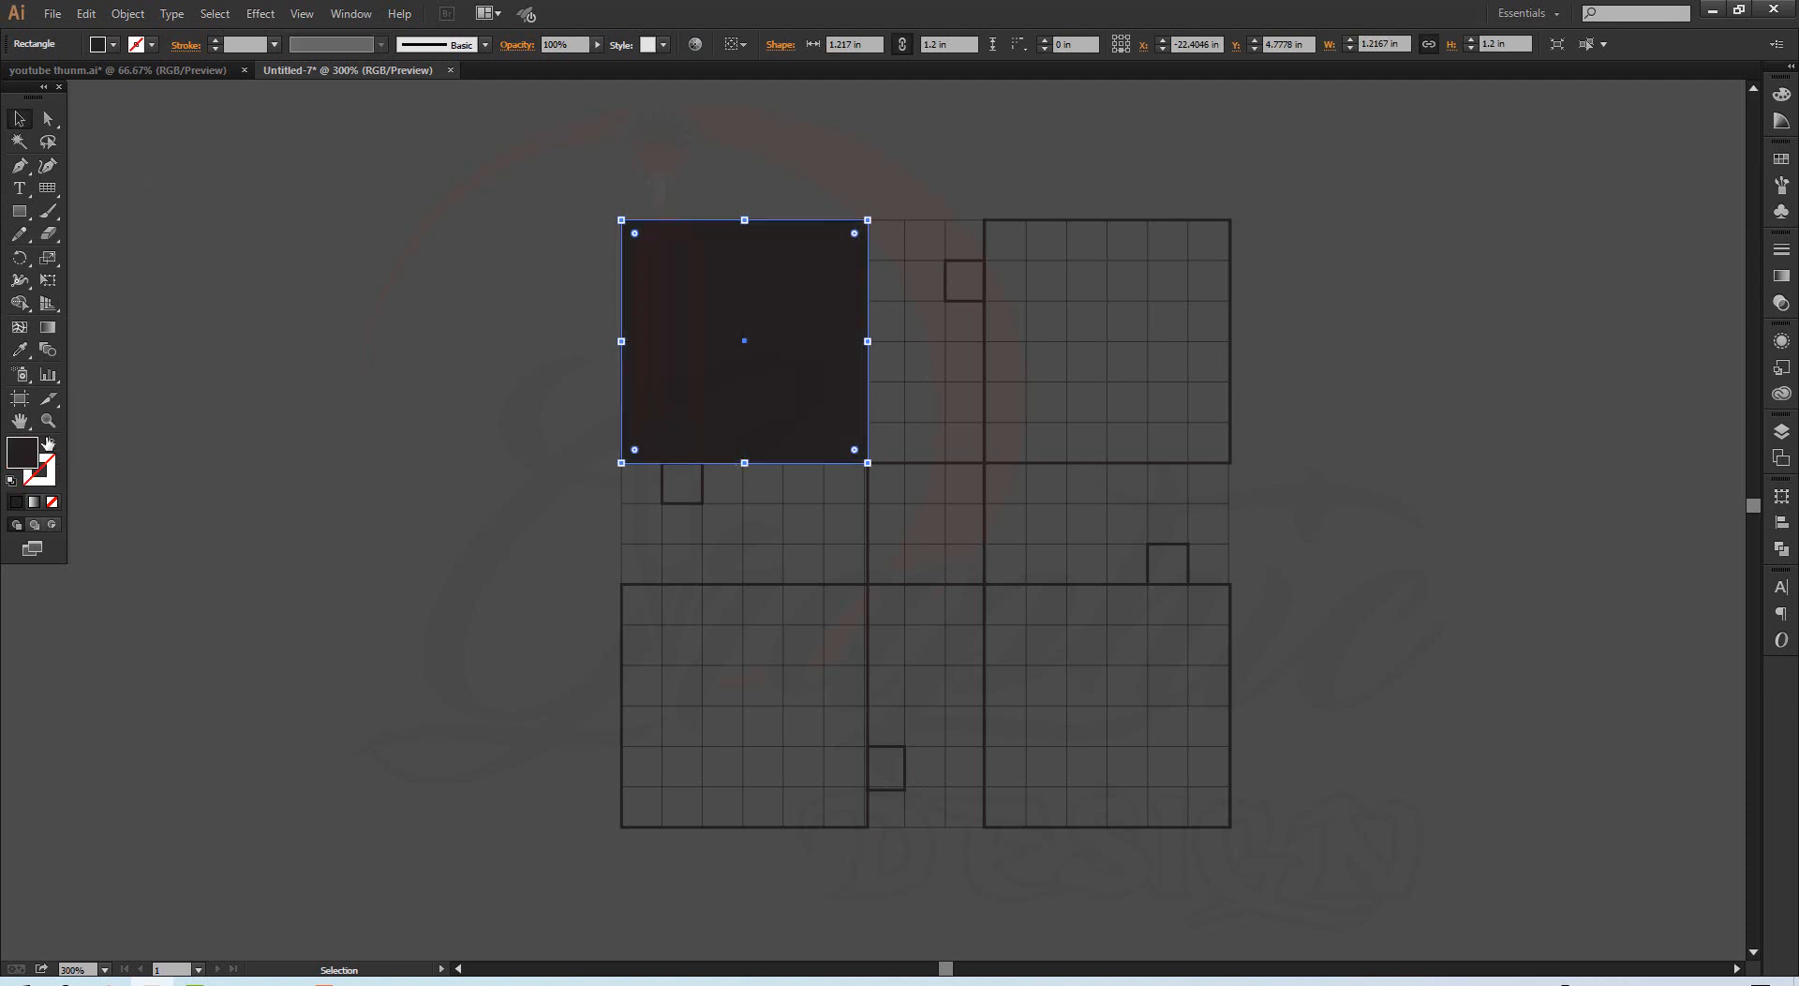
click(116, 142)
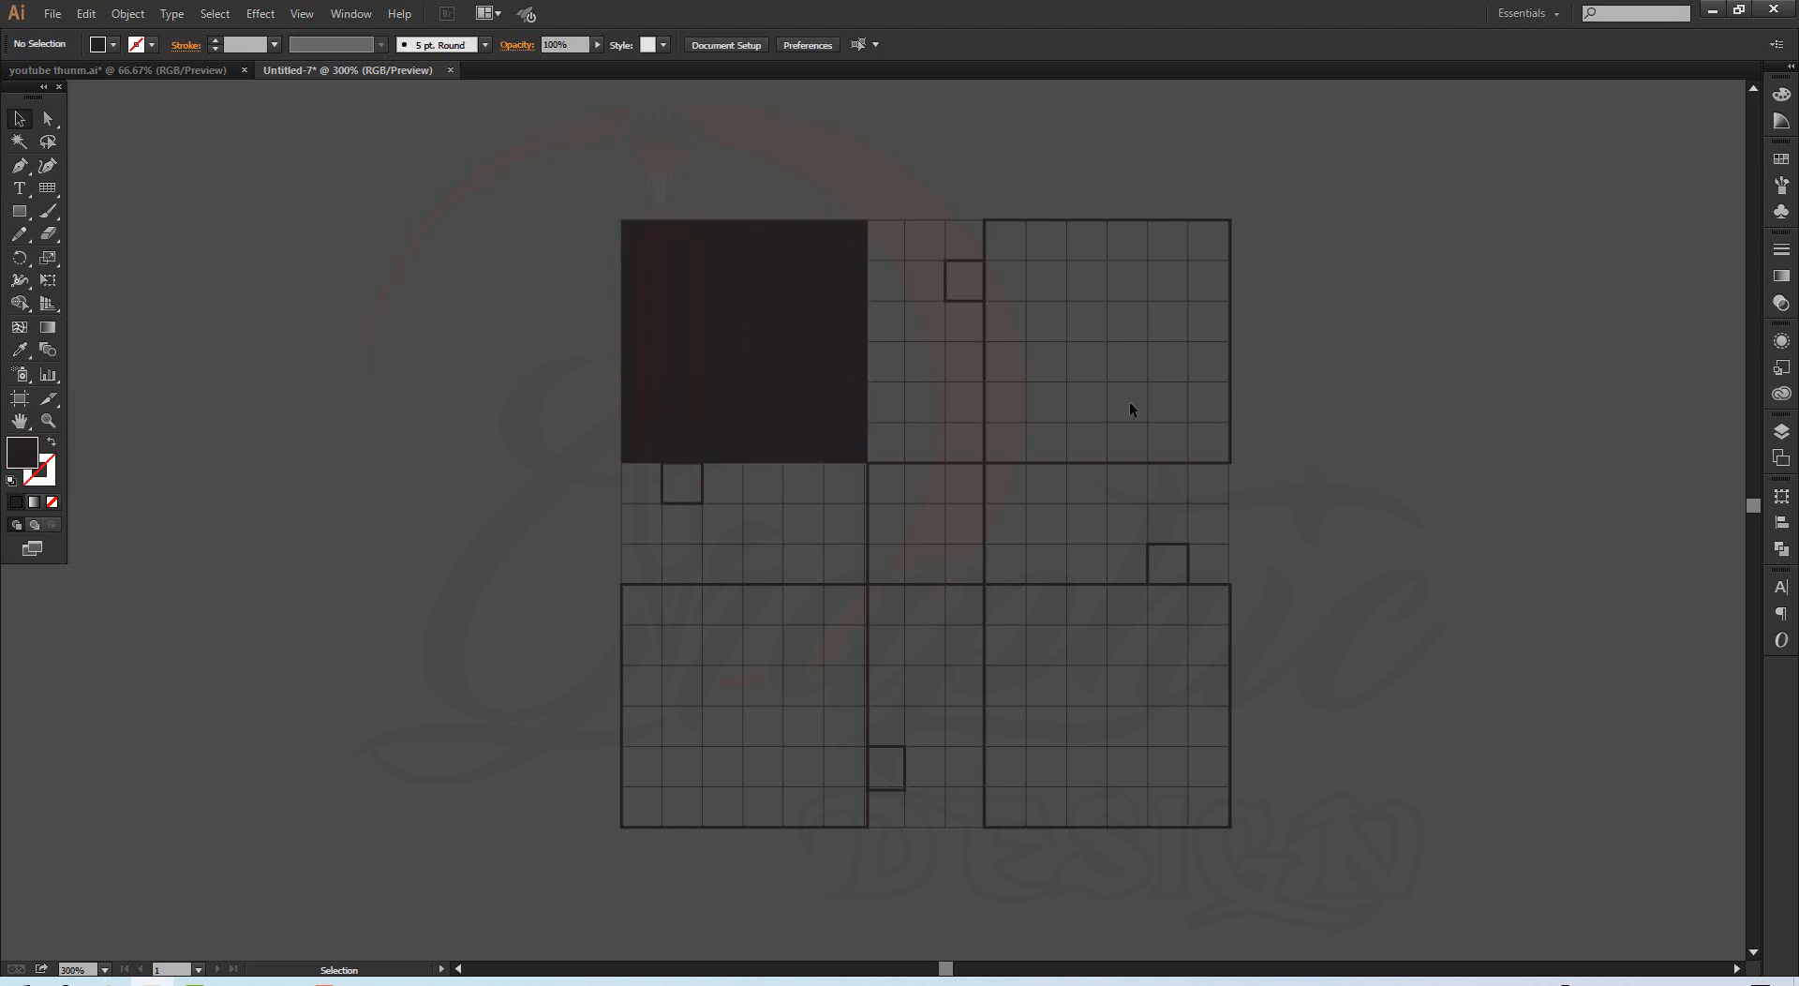
click(1207, 459)
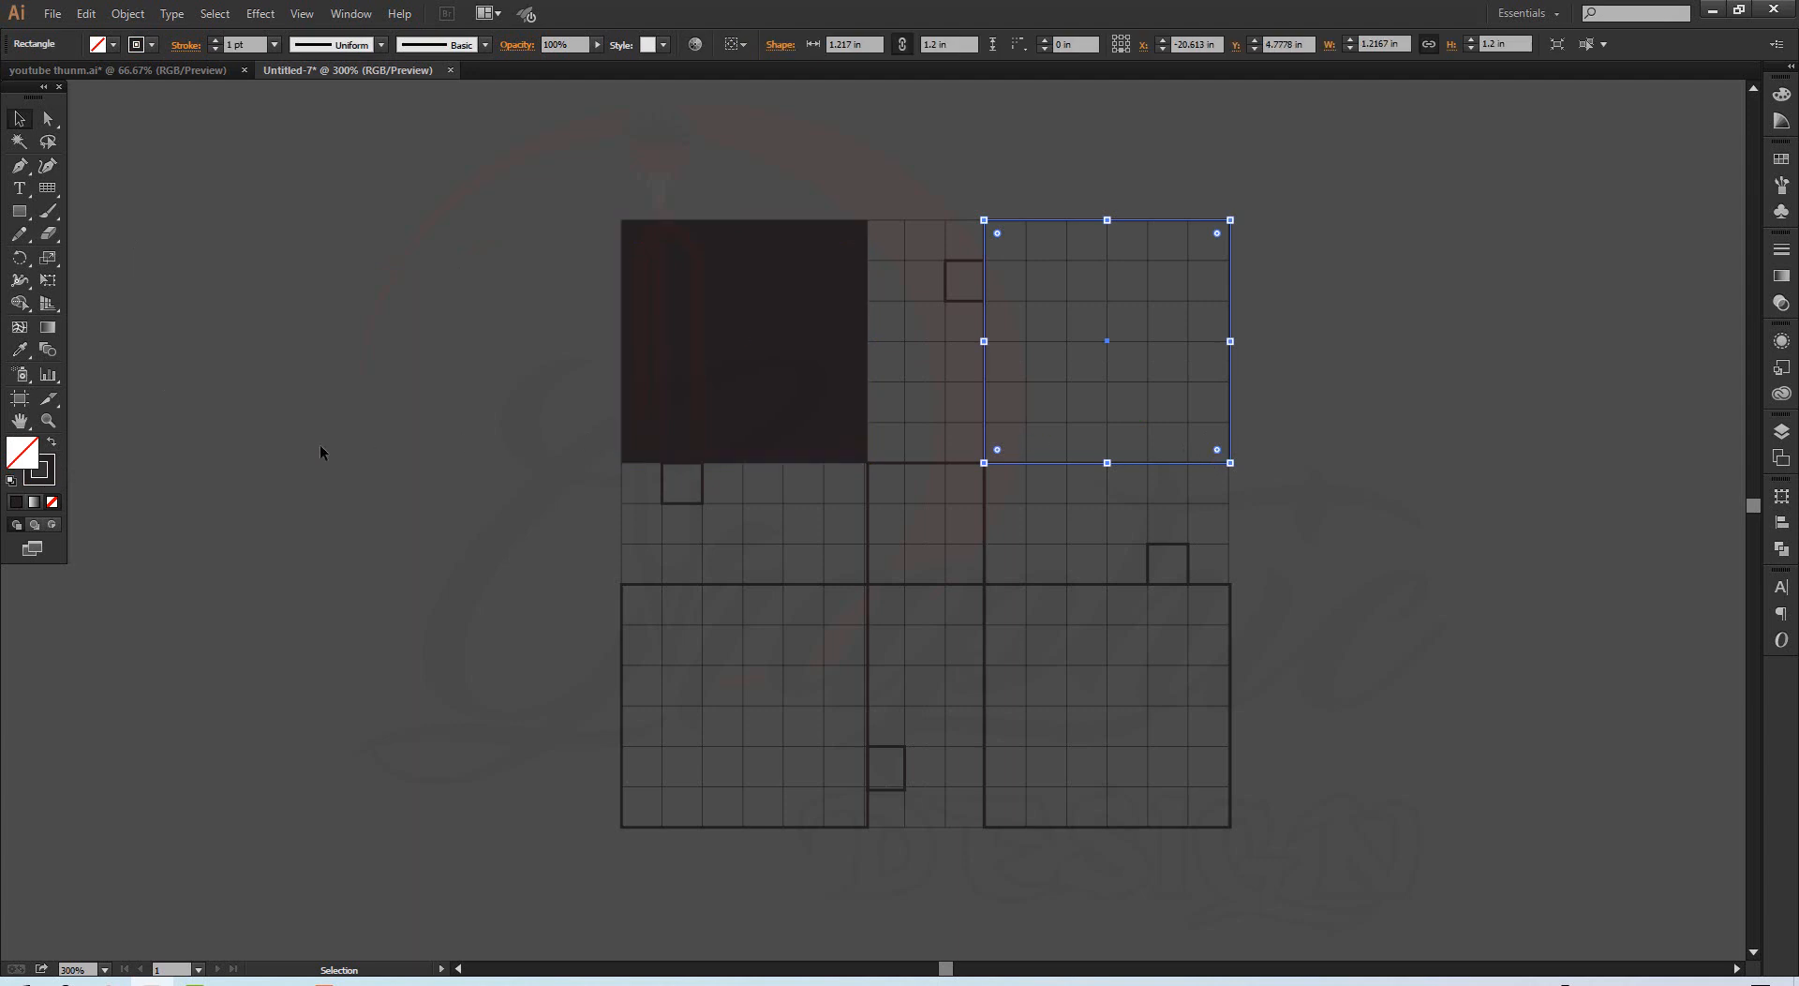
click(51, 442)
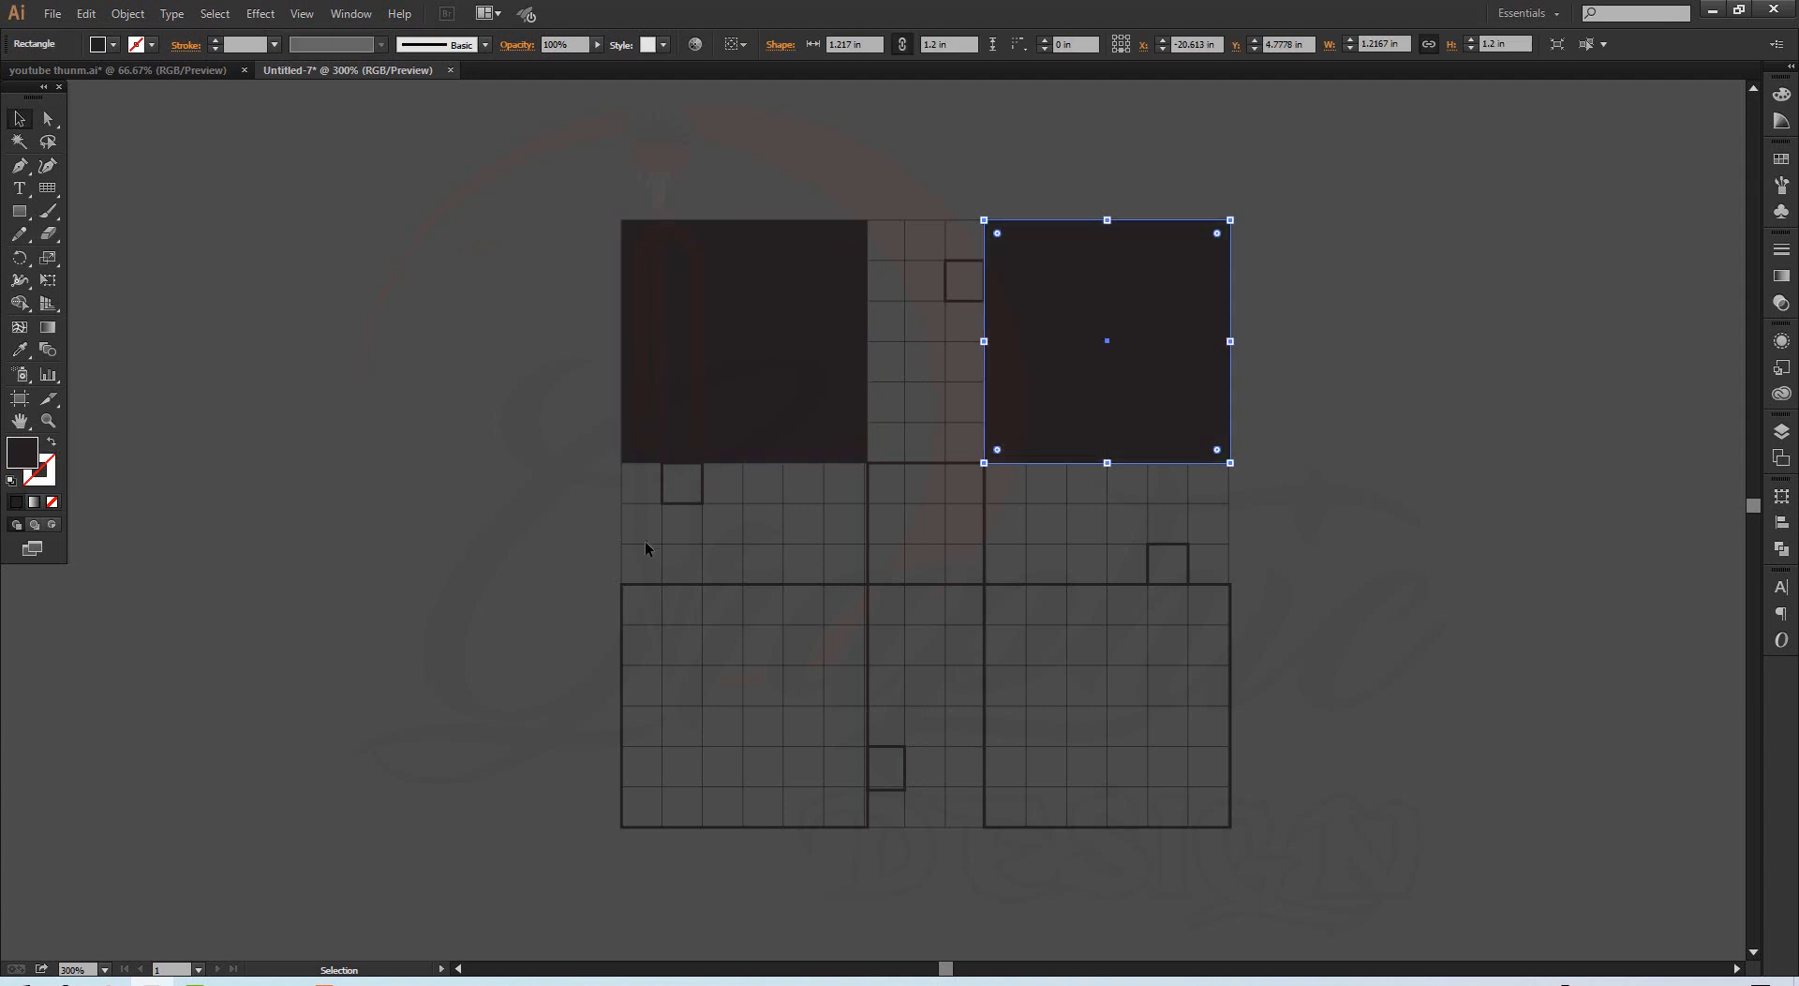
shift+click(1048, 583)
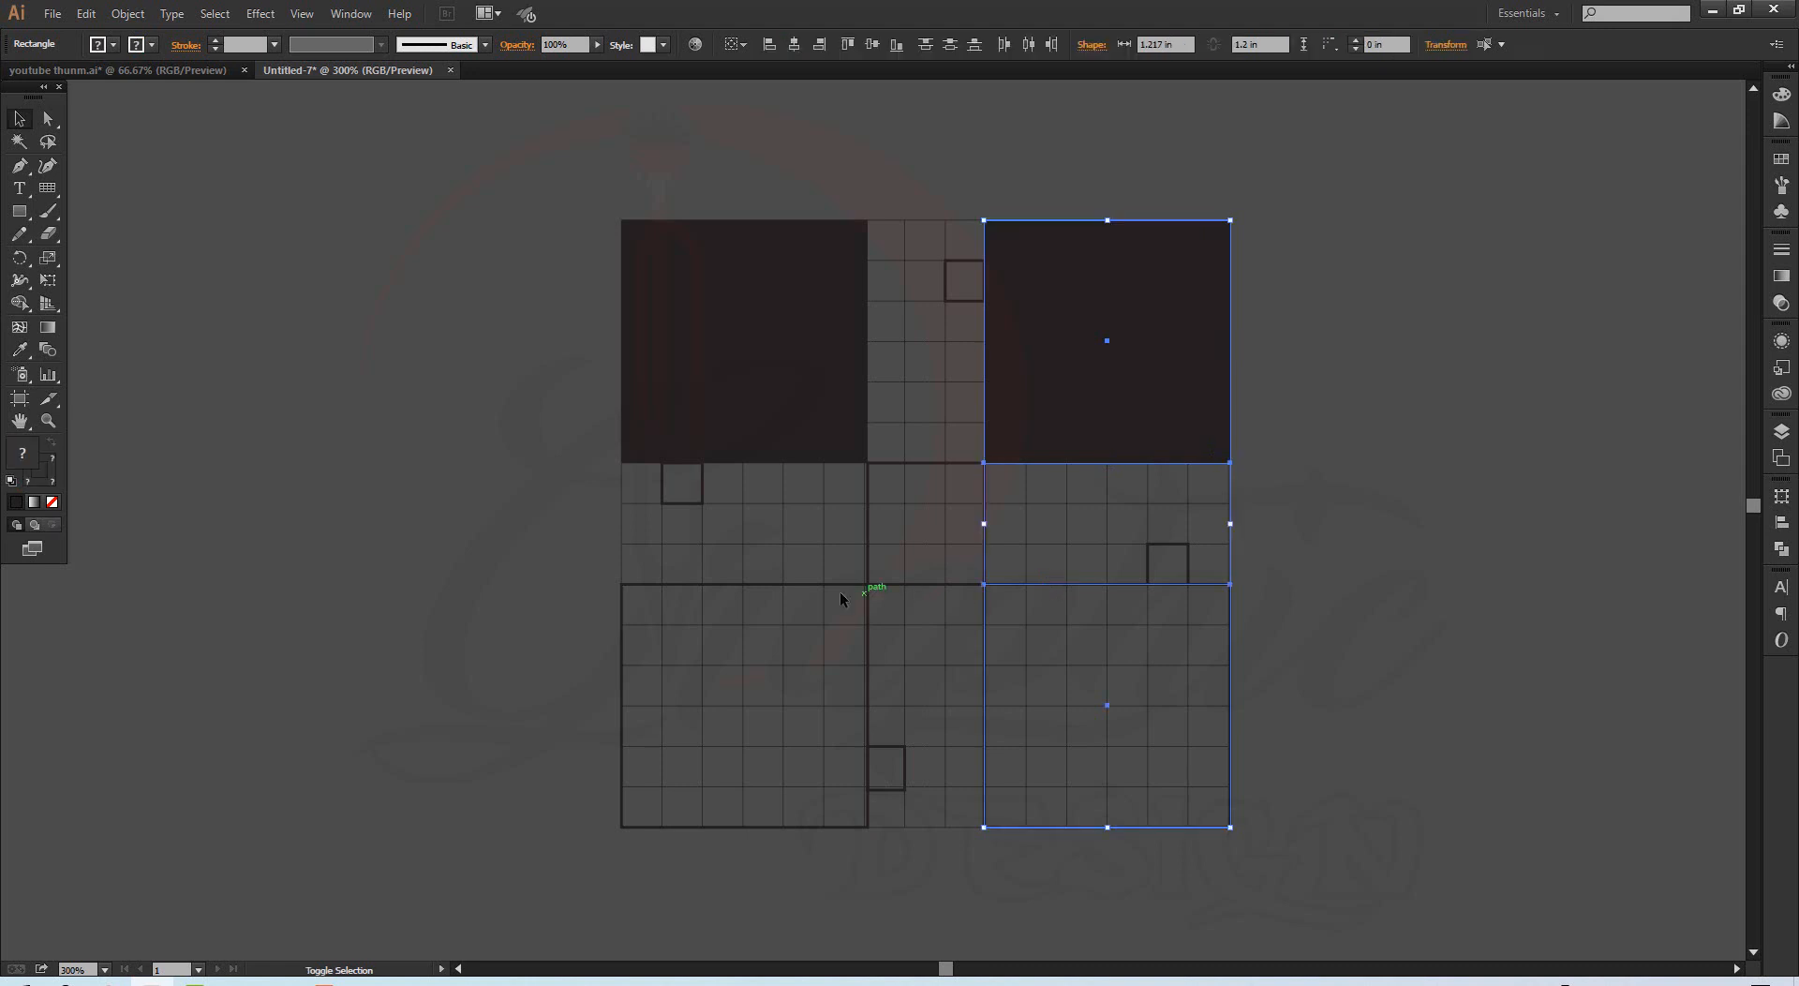
shift+click(823, 583)
shift+click(823, 583)
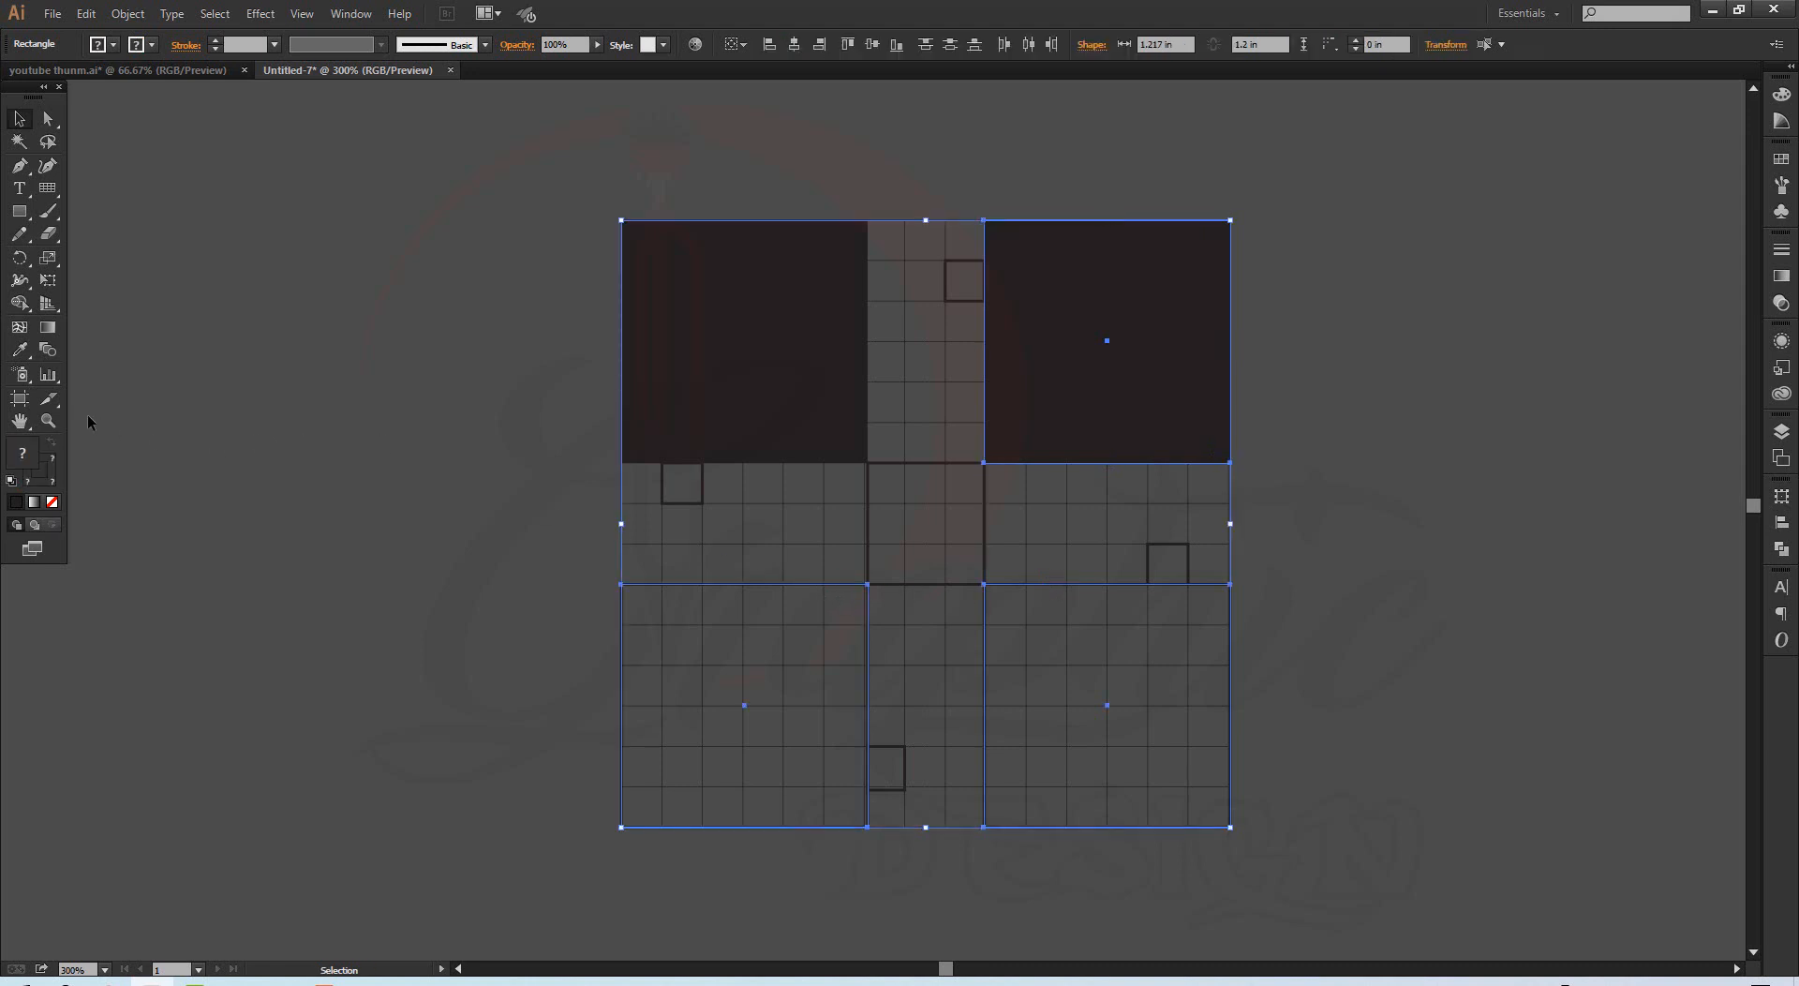
click(335, 458)
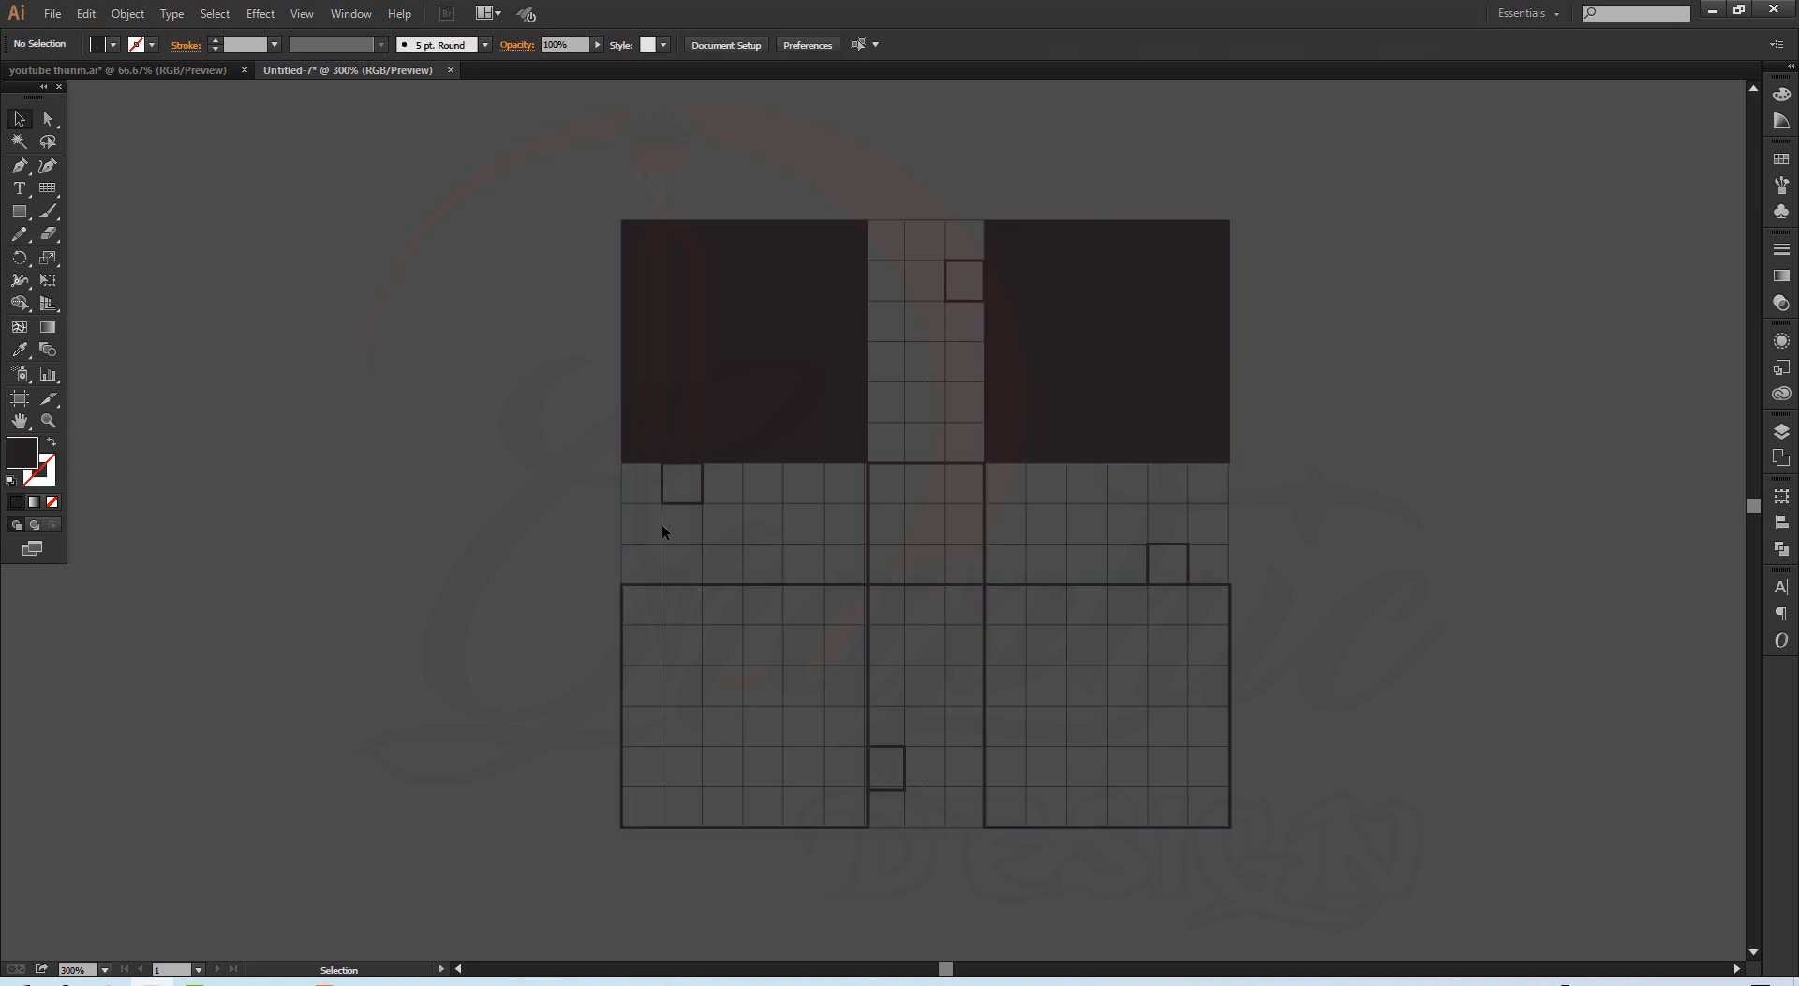
Step: Select both lower large squares together and swap their fill and stroke for a solid dark fill without stroke
click(777, 583)
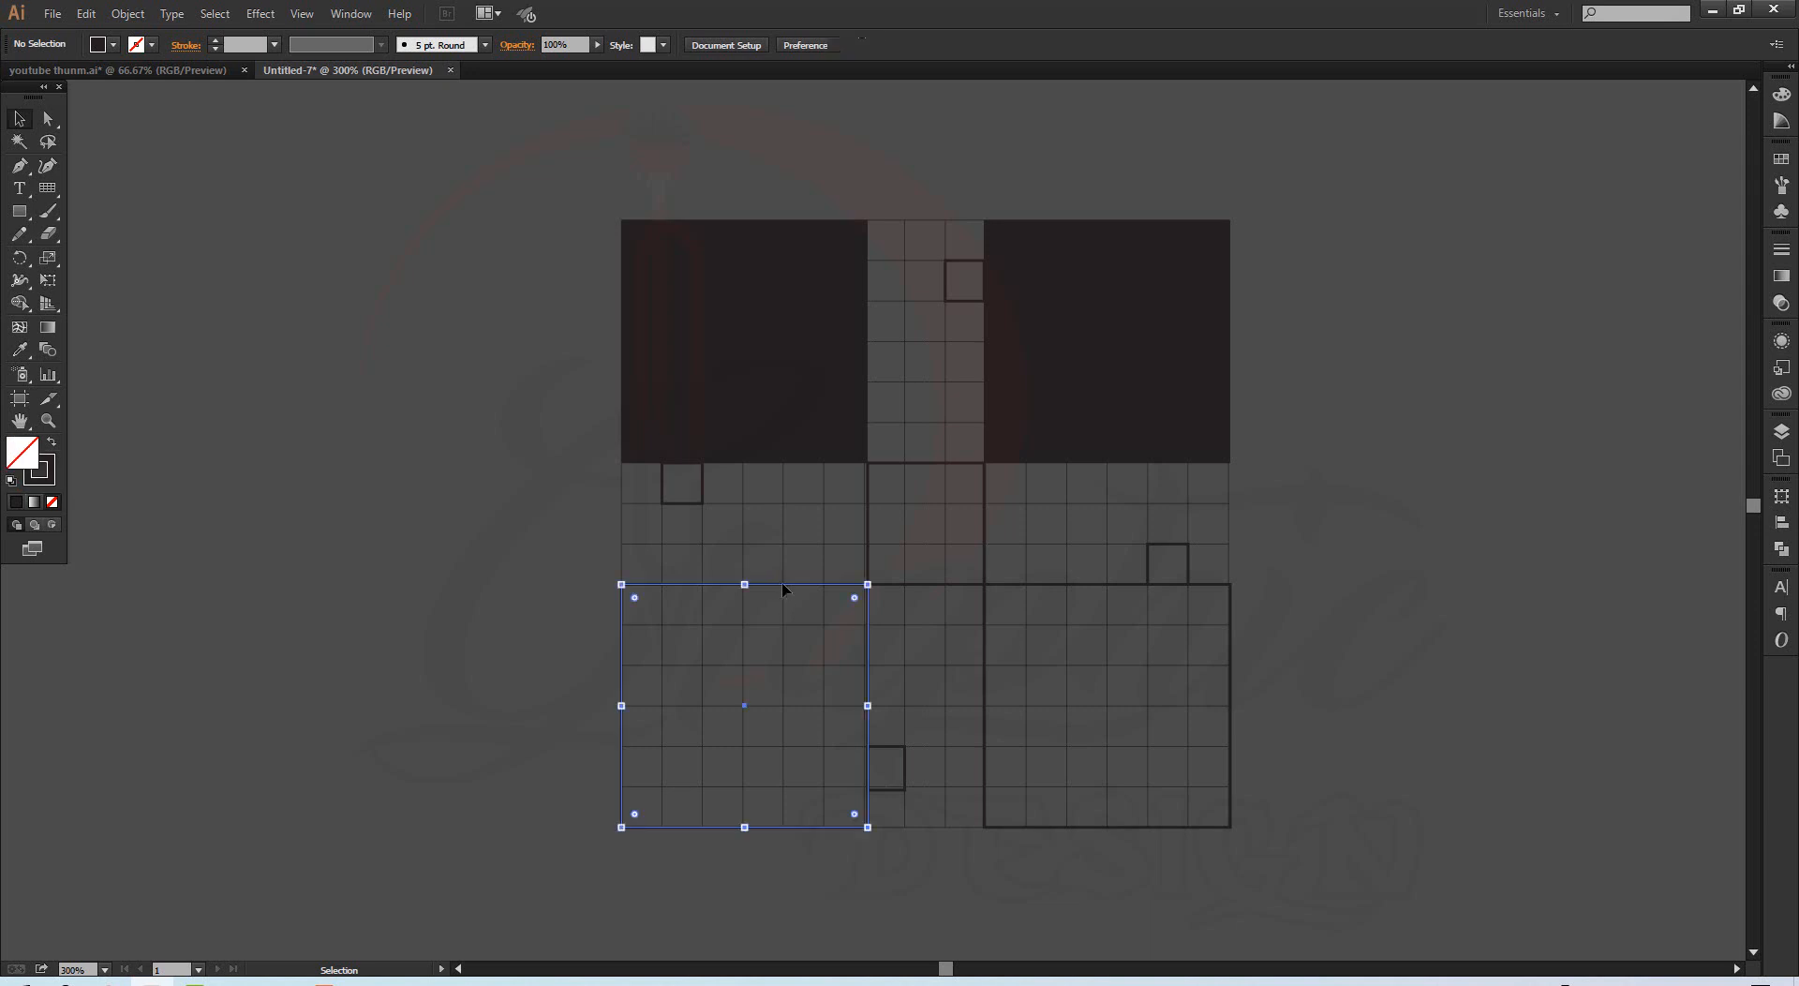
shift+click(1067, 586)
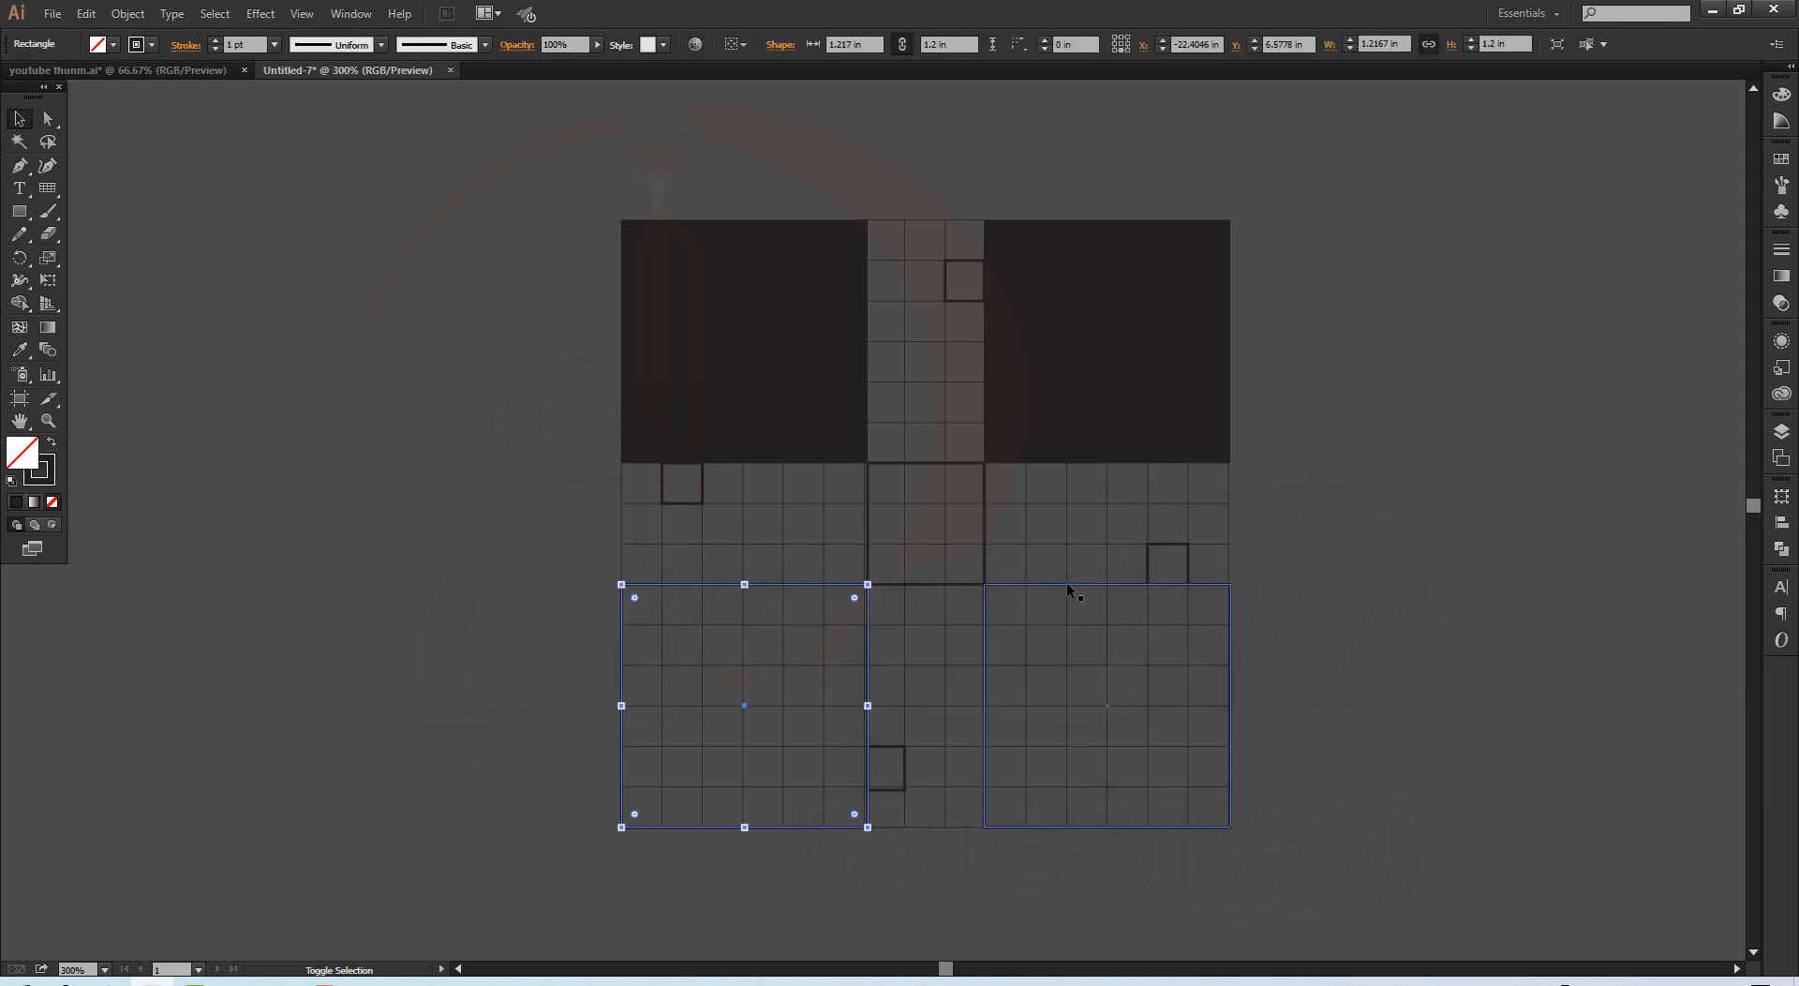
shift+click(1068, 591)
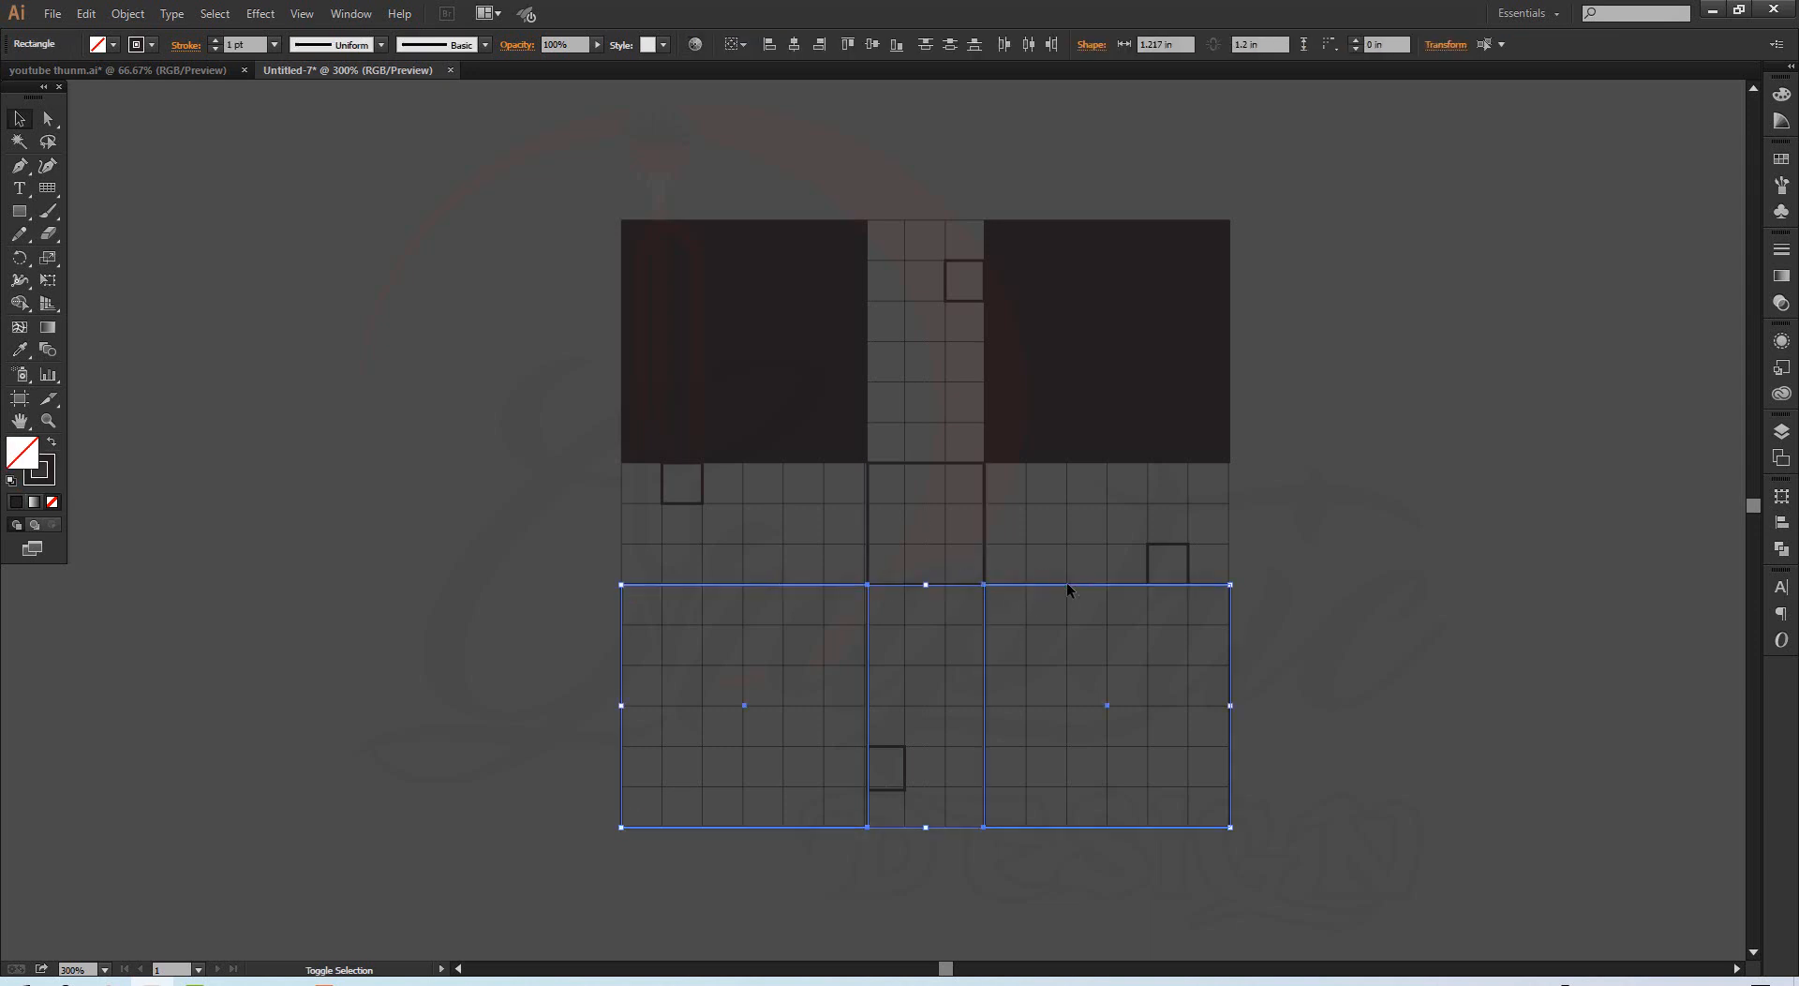
click(52, 441)
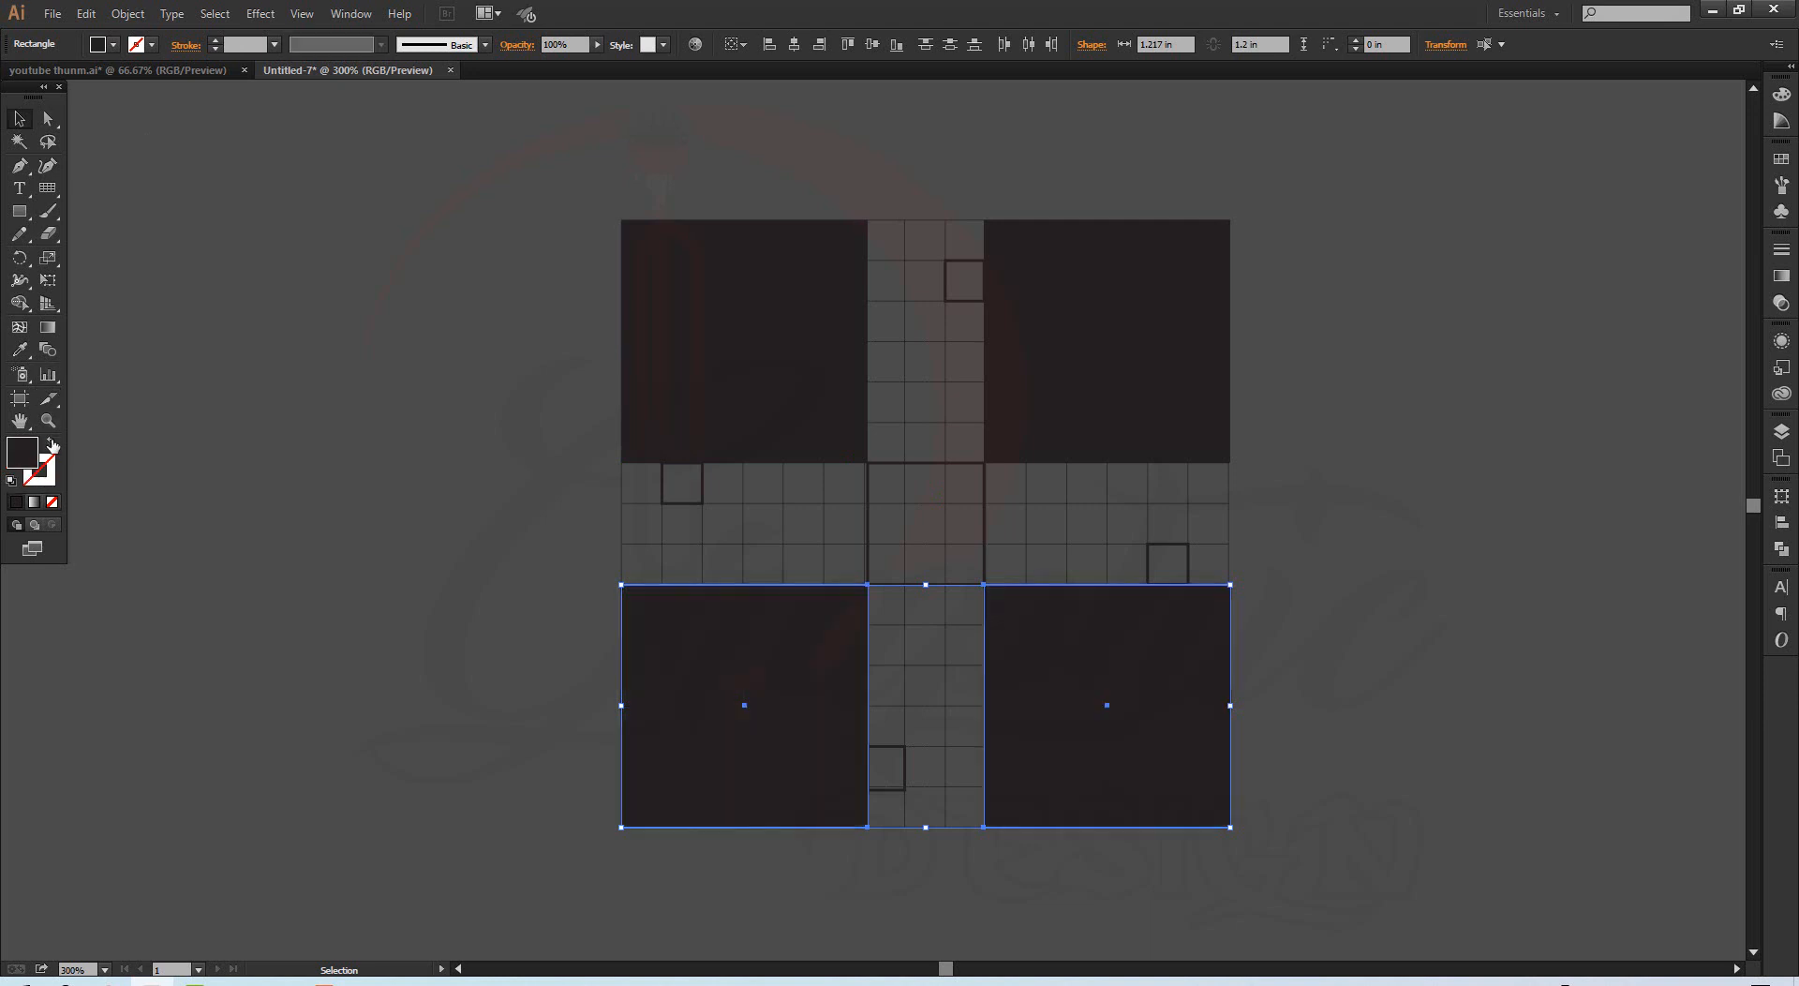
click(266, 404)
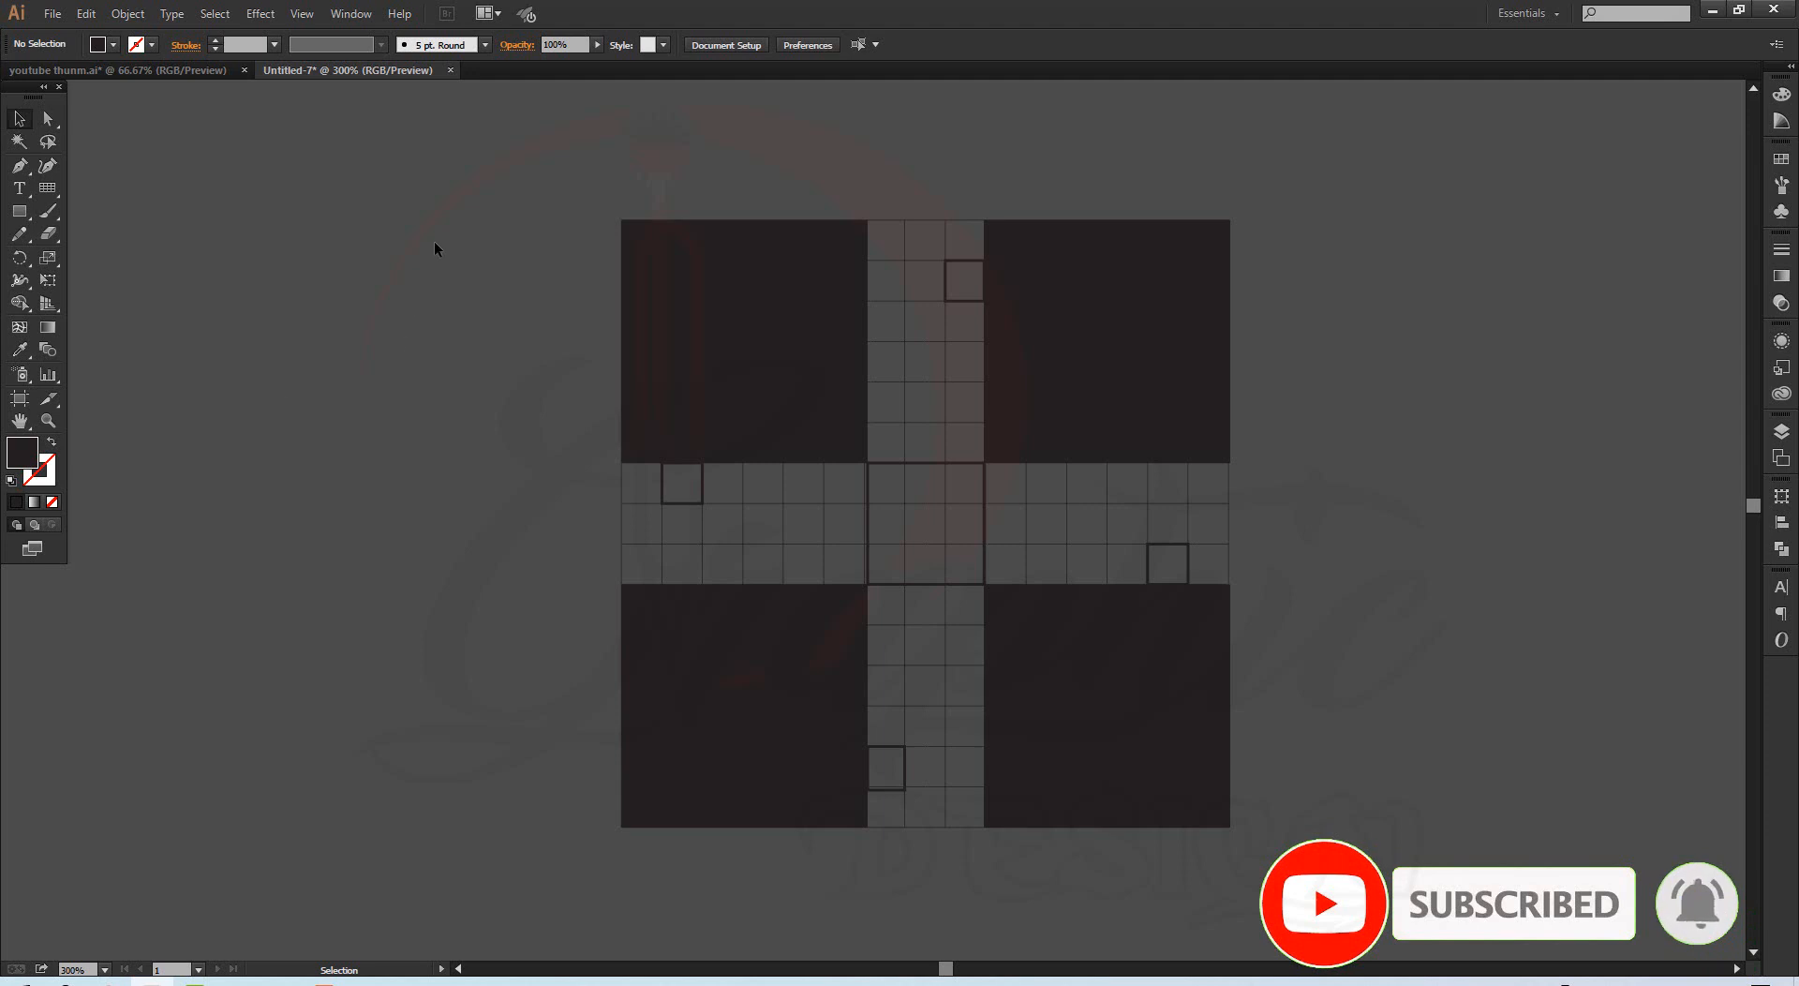
click(47, 191)
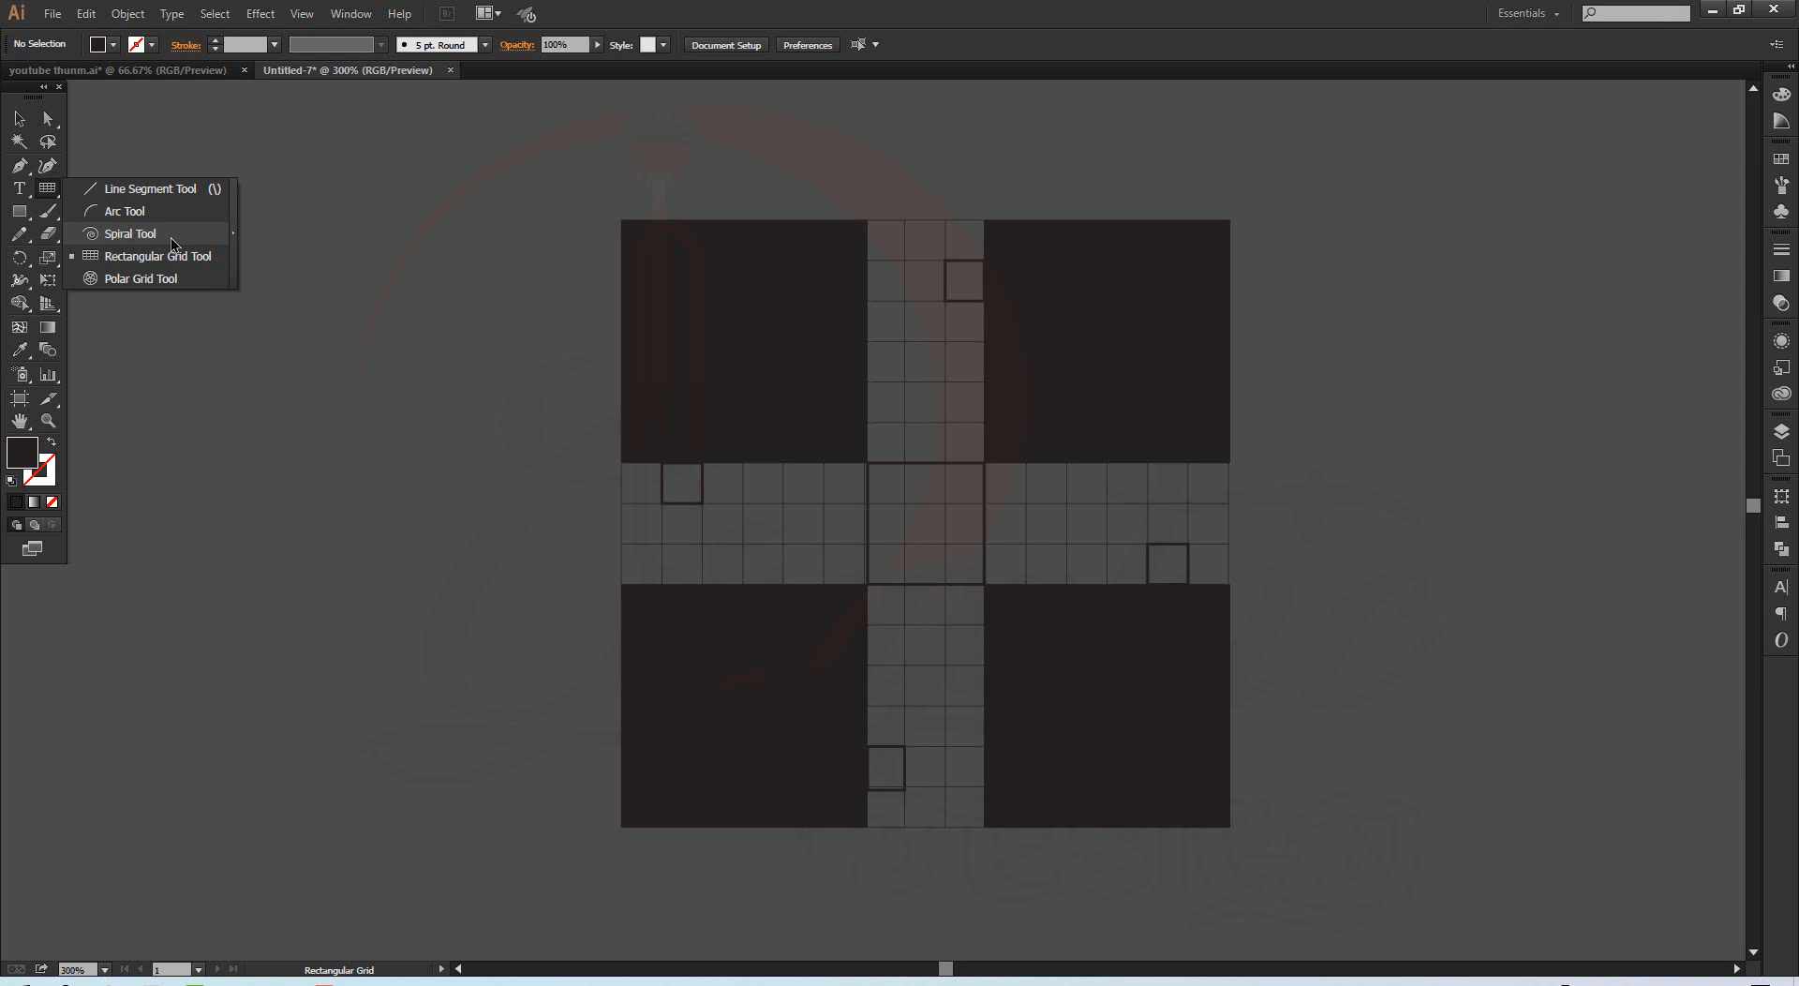
click(333, 194)
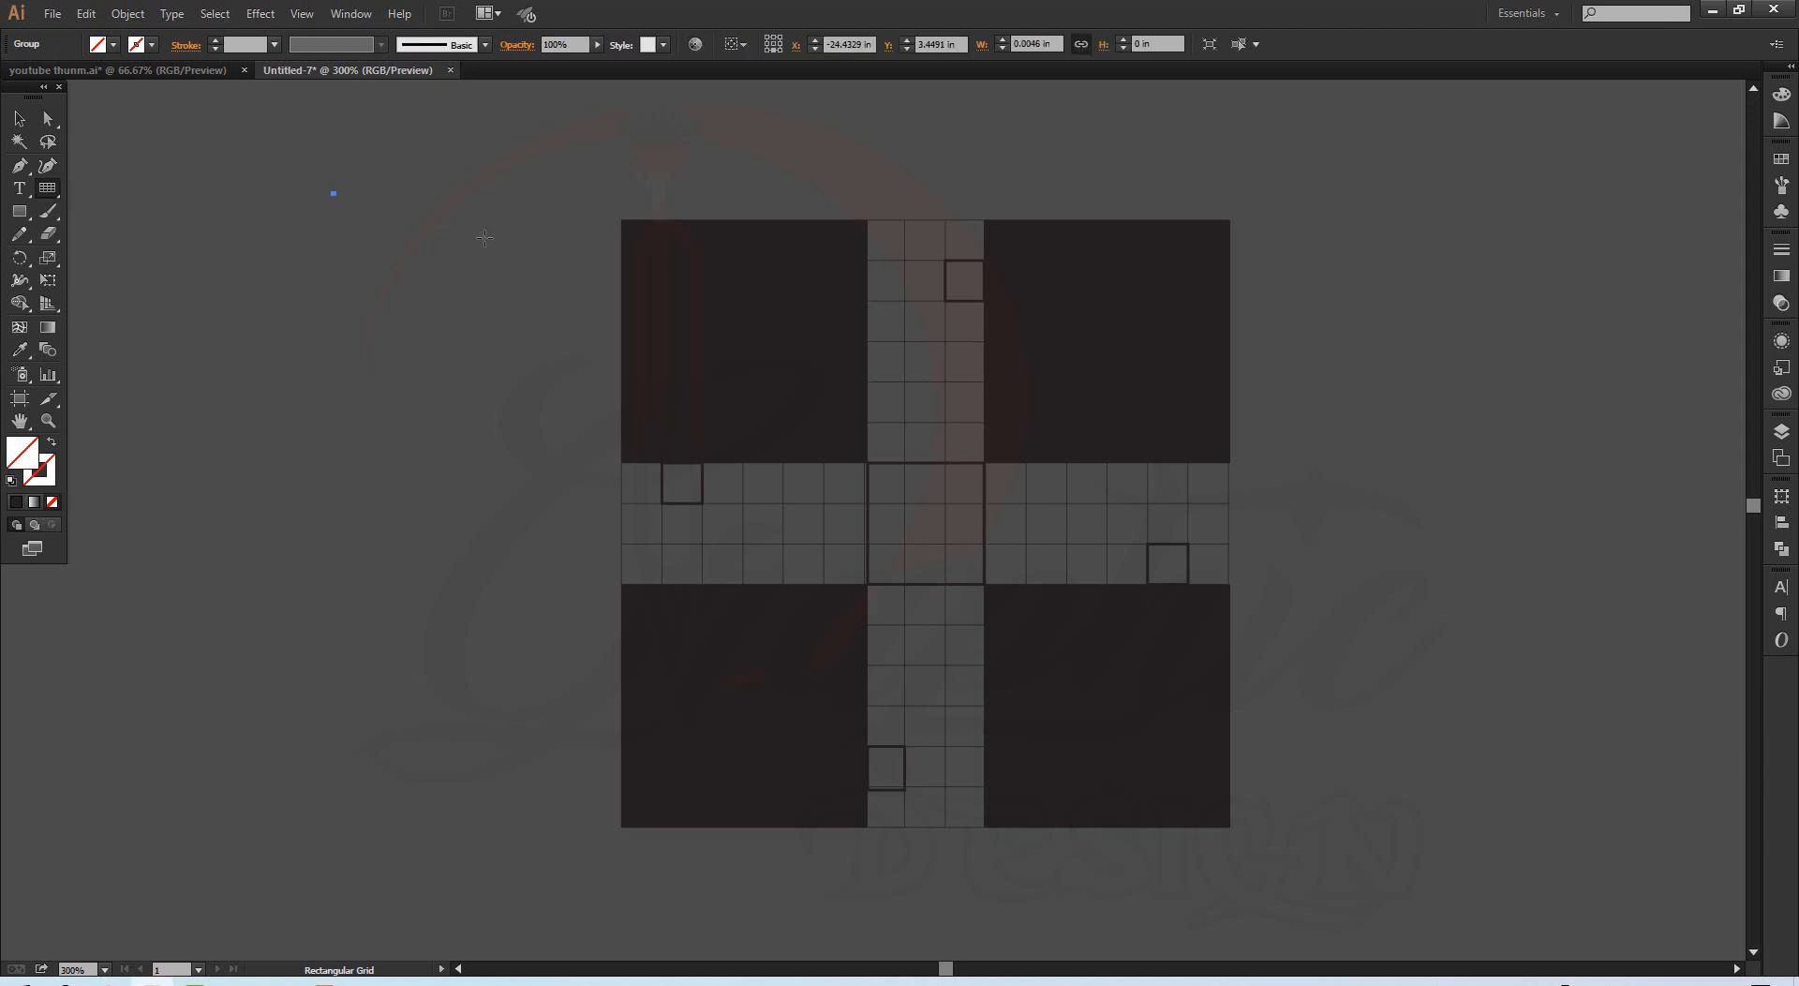
click(19, 118)
drag(214, 162, 393, 284)
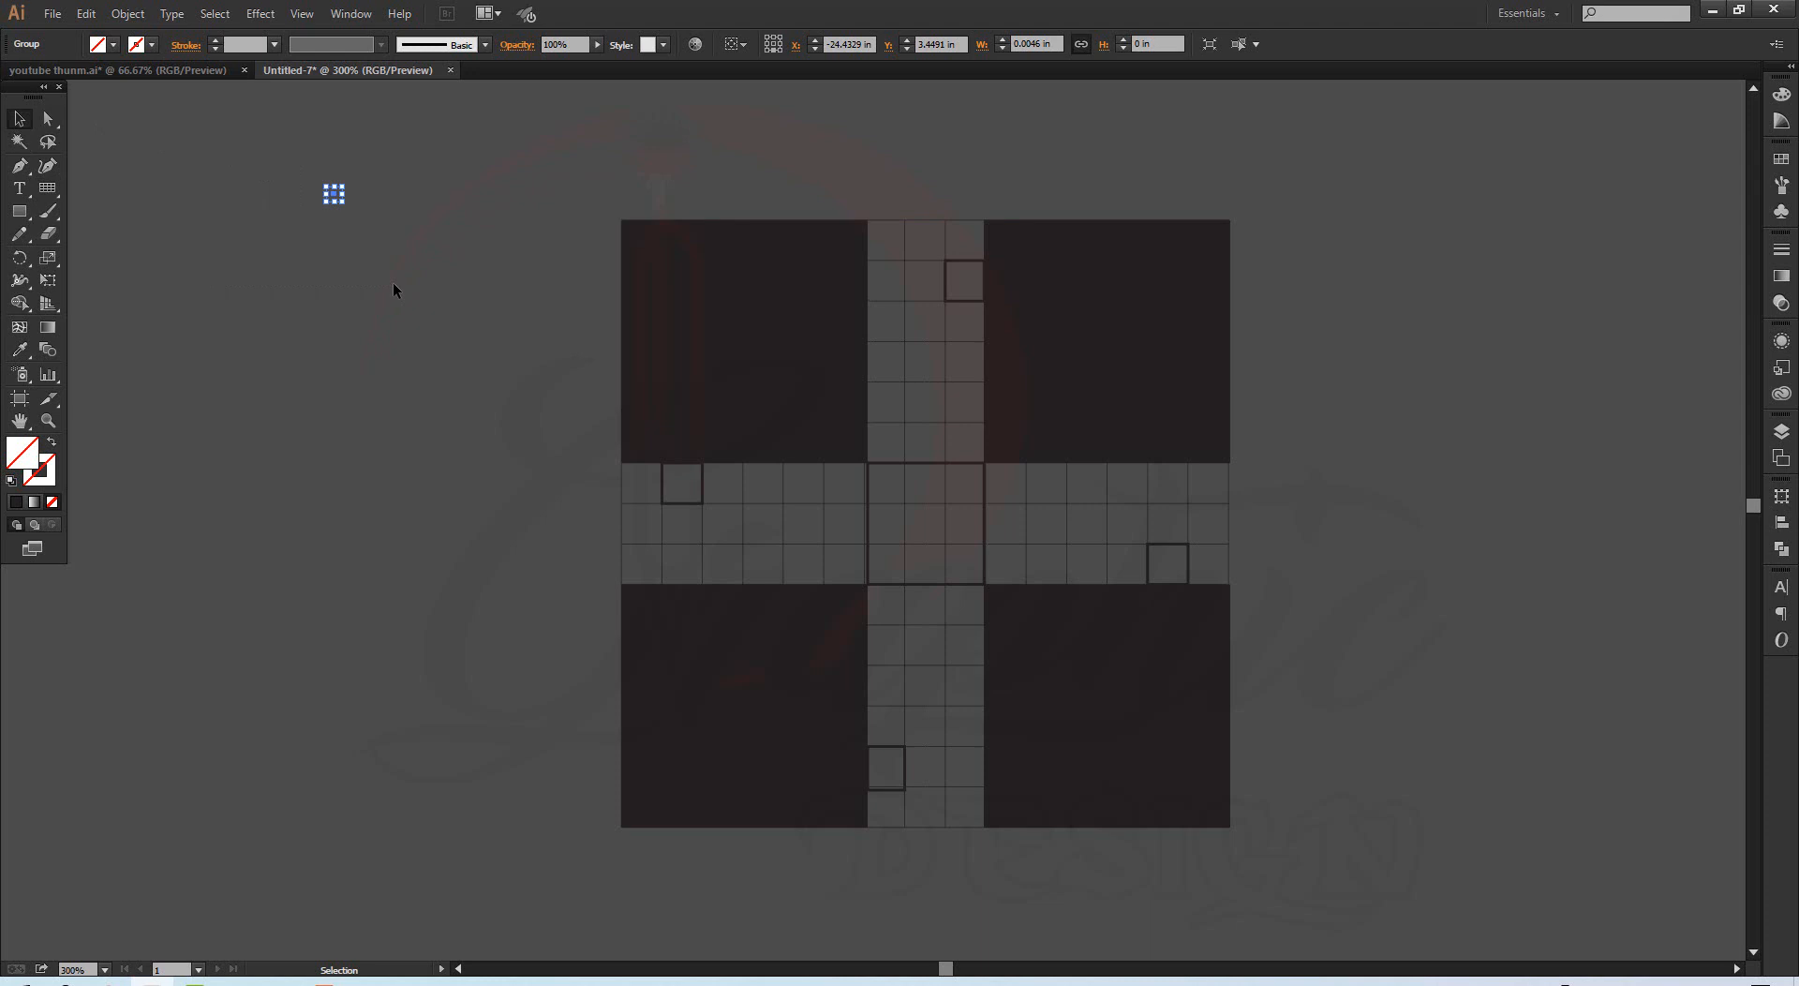
key(Delete)
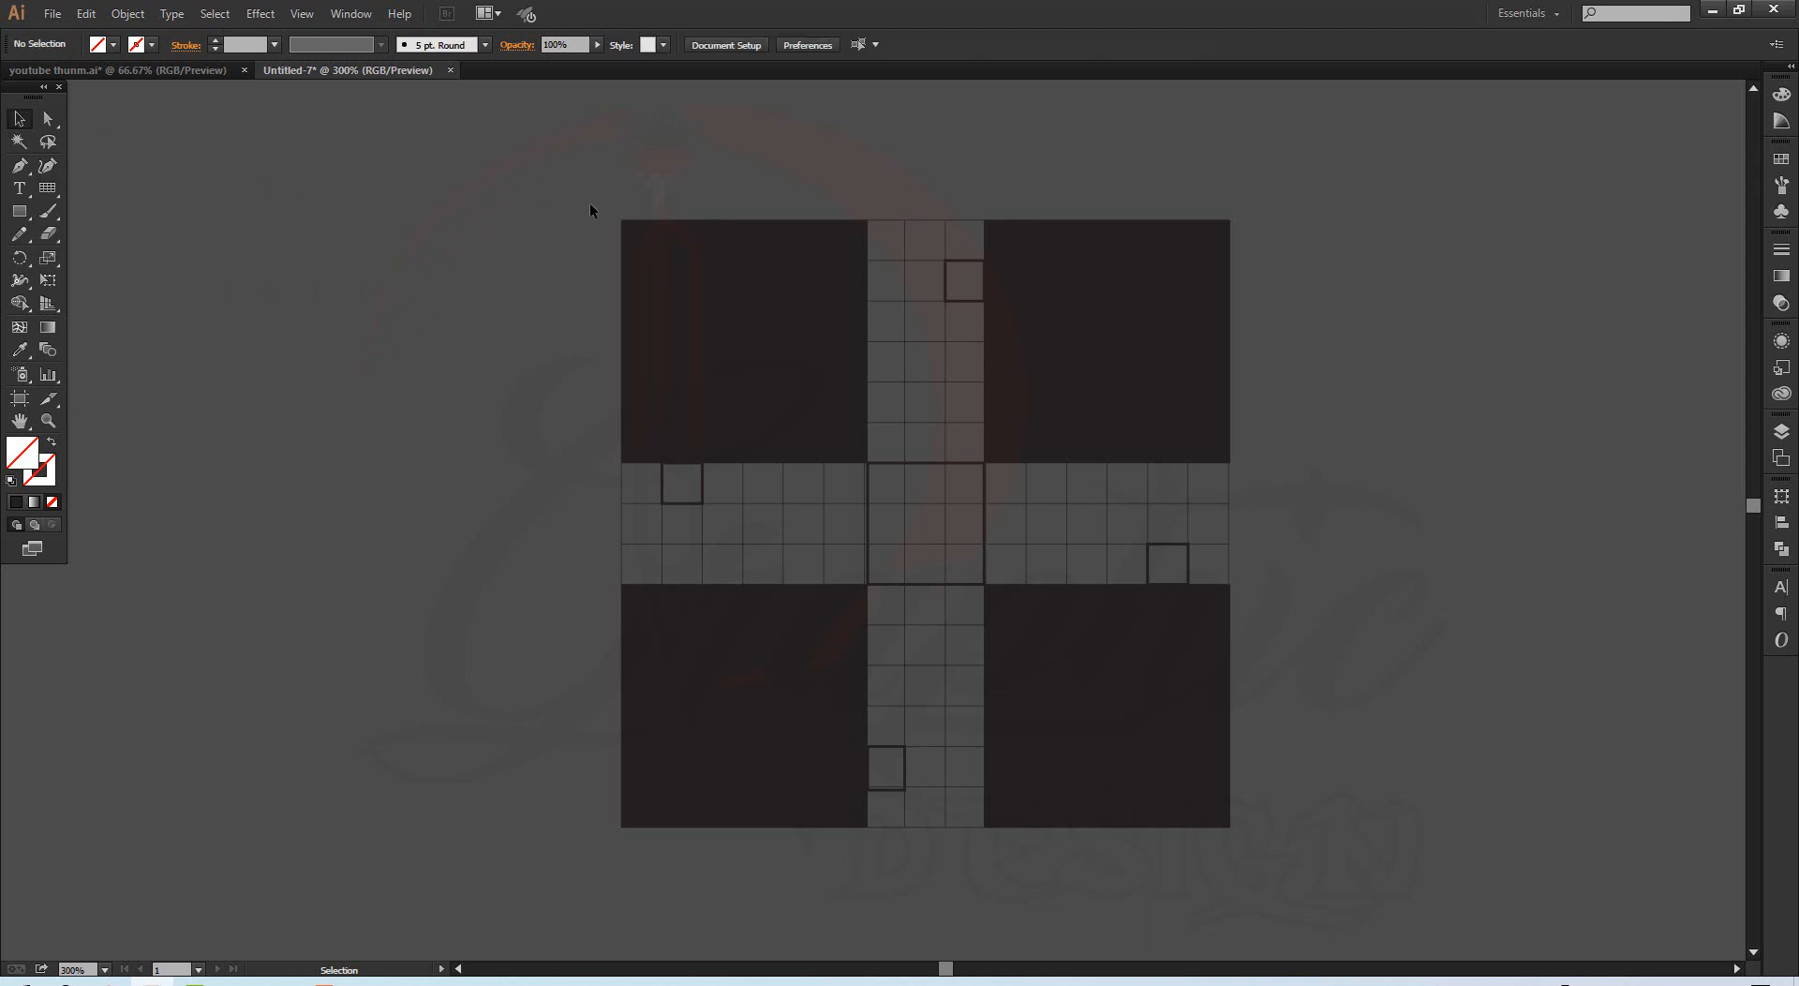
Step: Unlock the 3 in guide grid and select it together with all the rectangles of the board
drag(588, 202, 1306, 879)
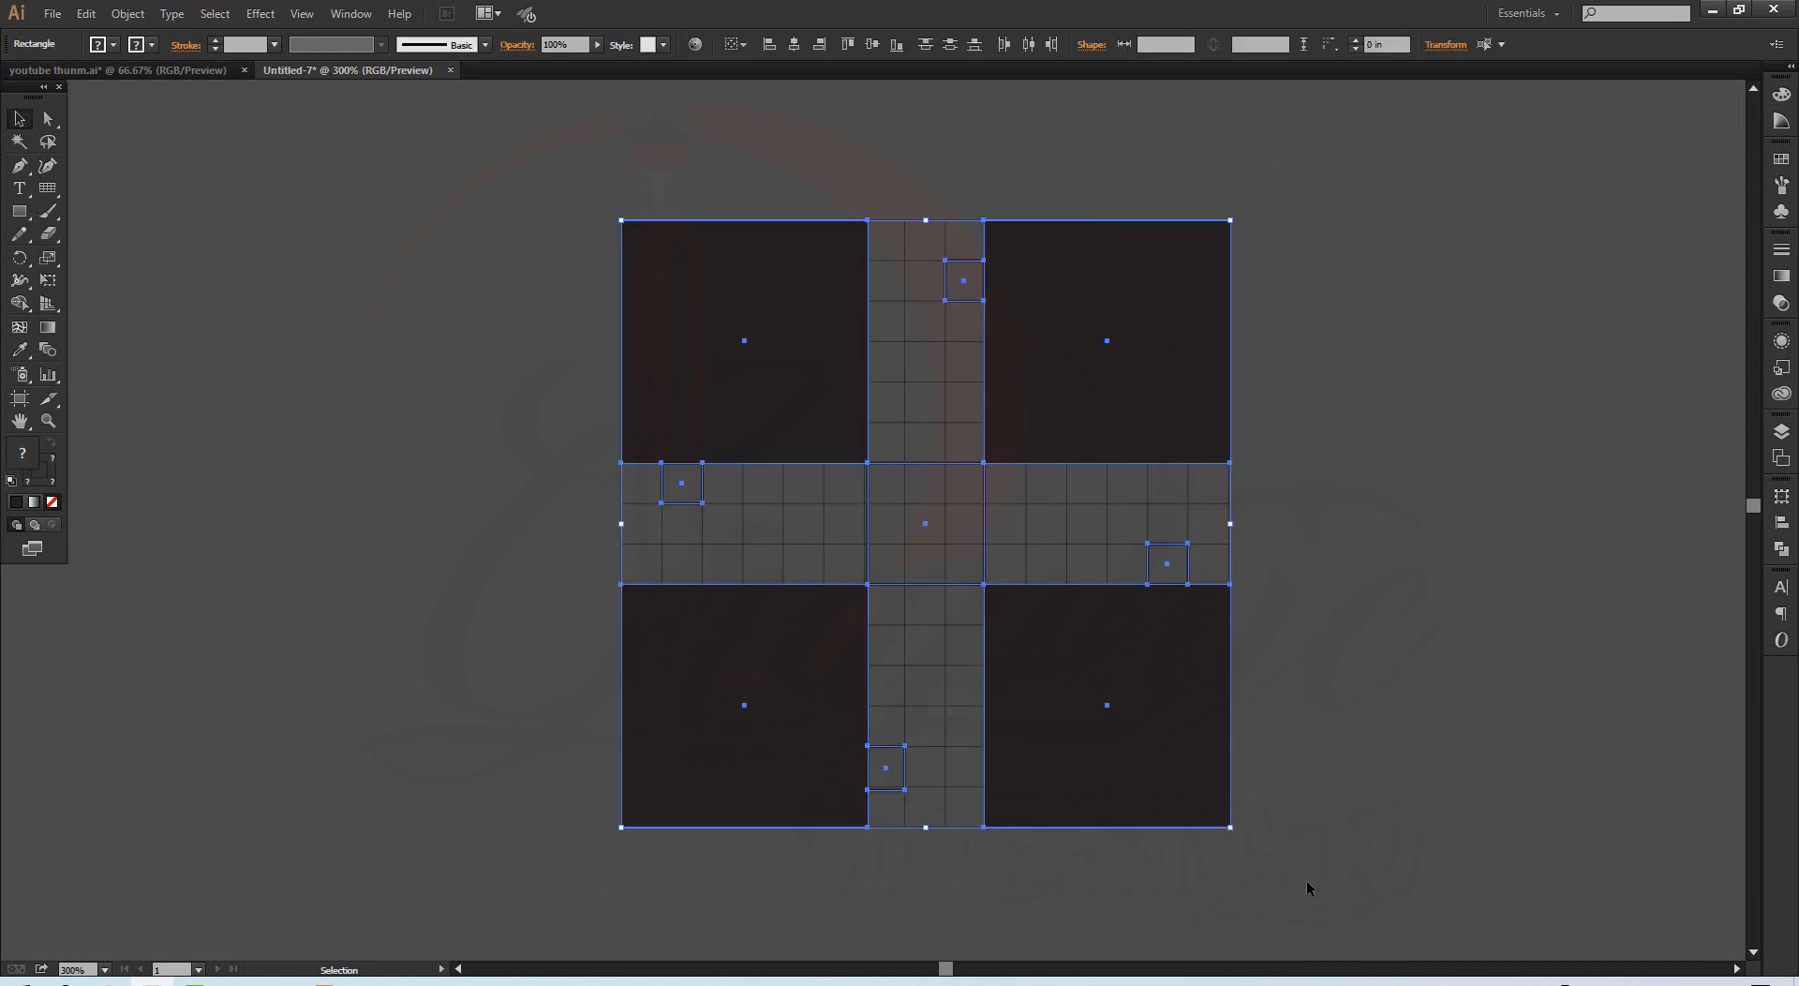
key(a)
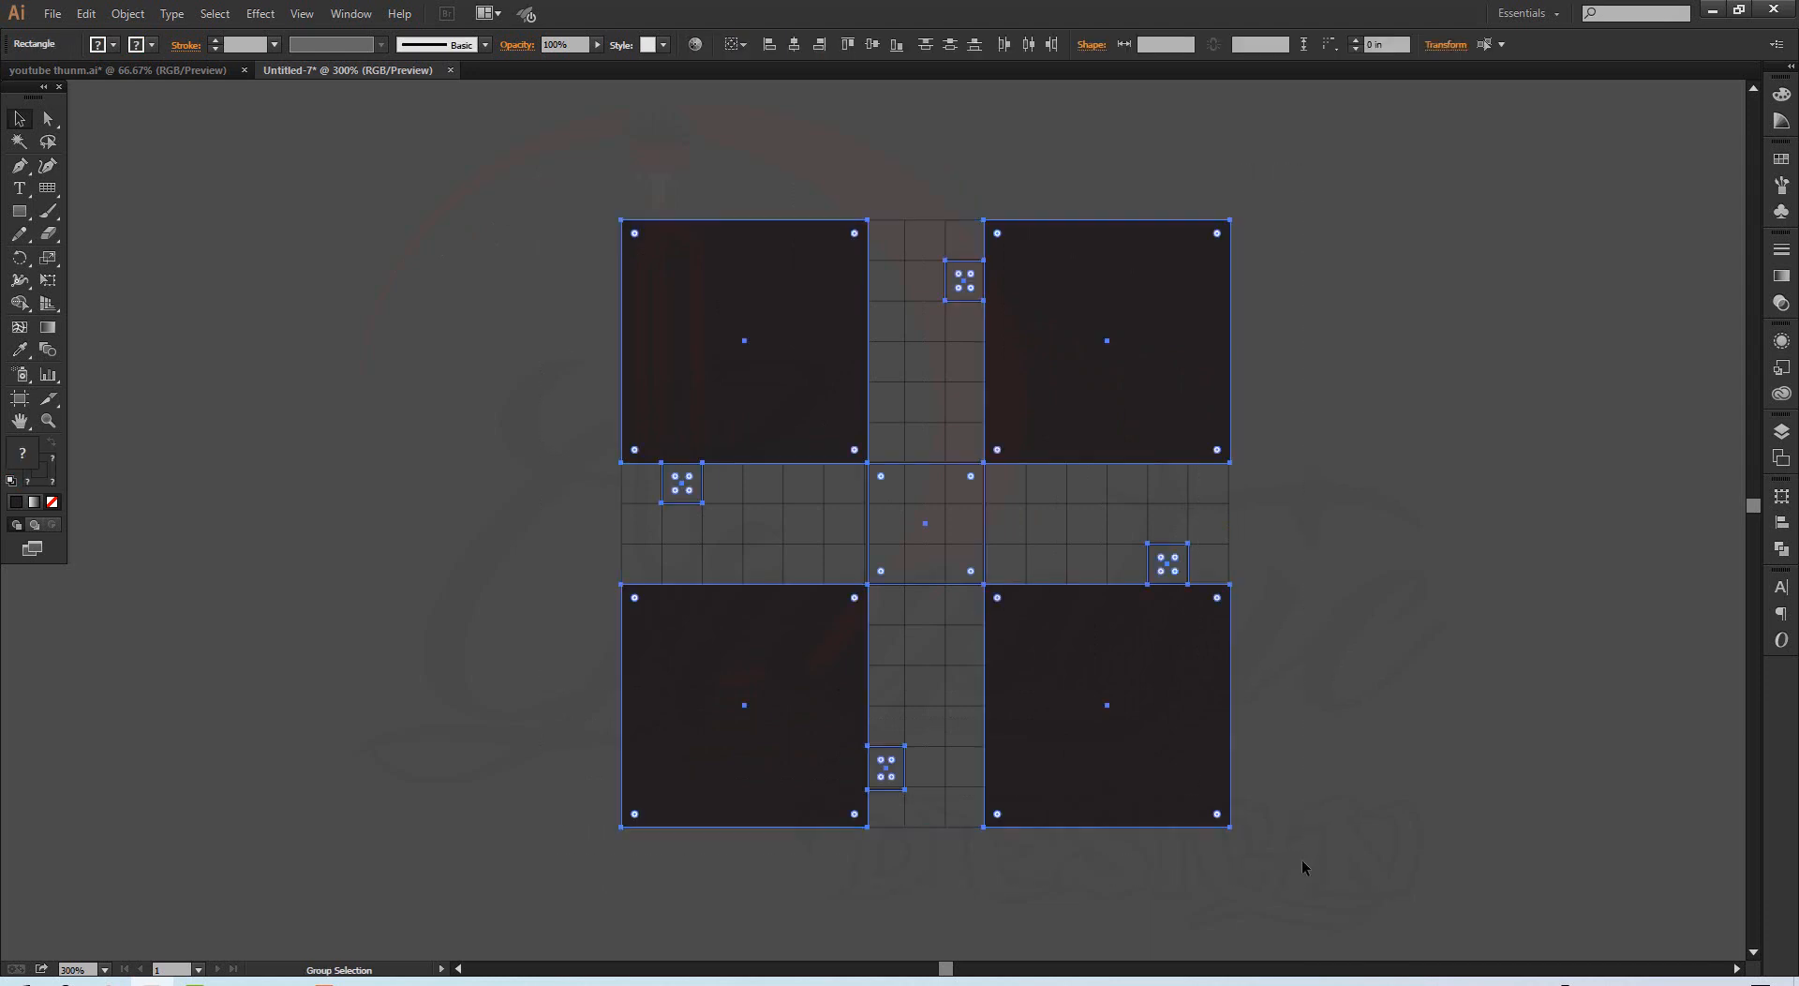
key(v)
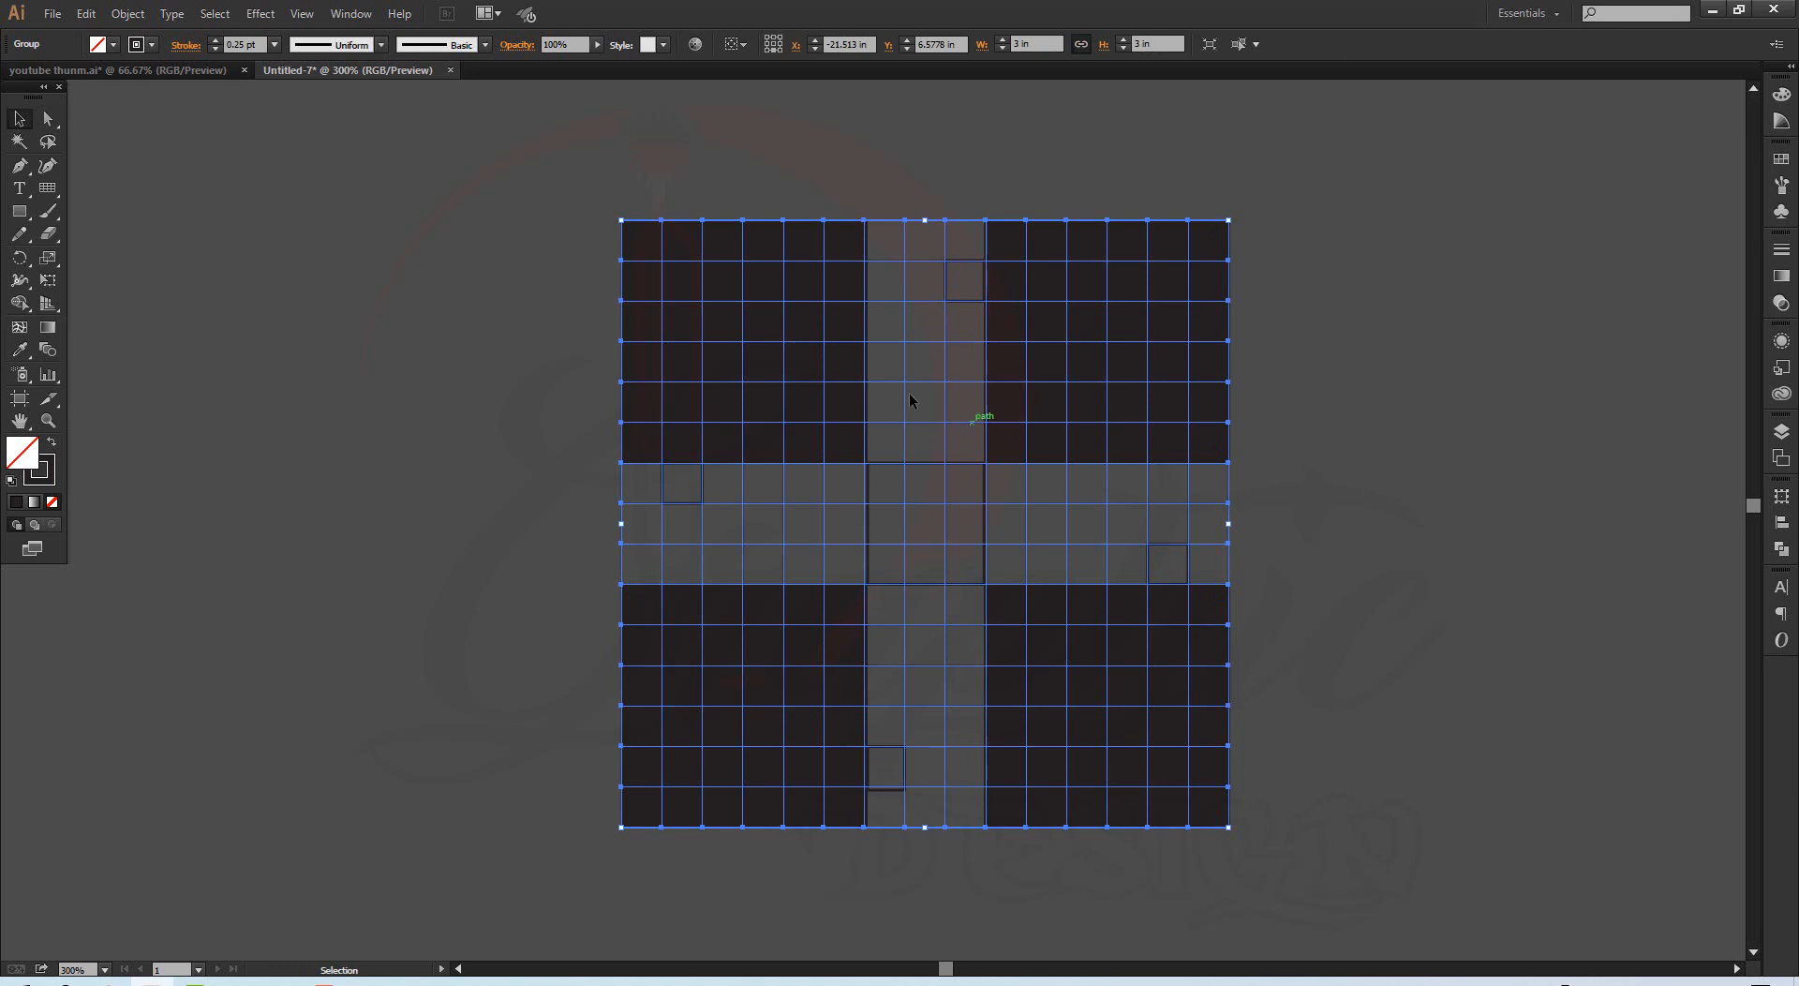
drag(582, 184, 1256, 868)
click(565, 486)
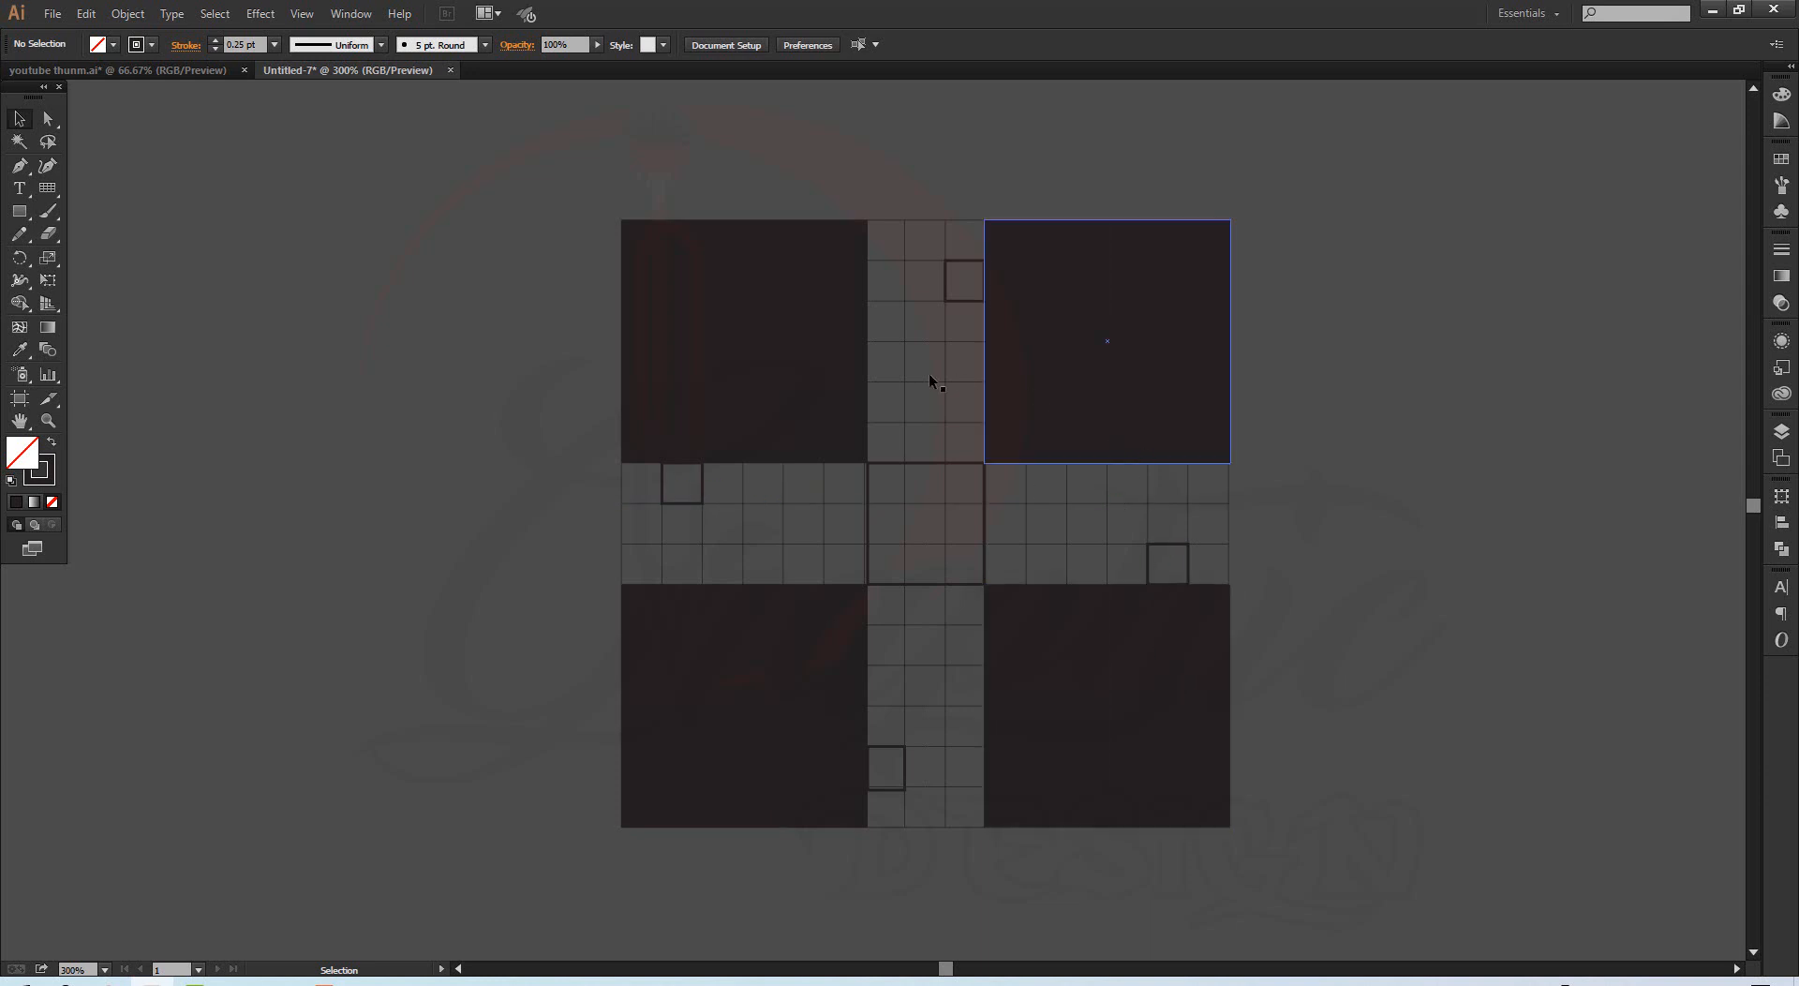
drag(526, 156, 1267, 880)
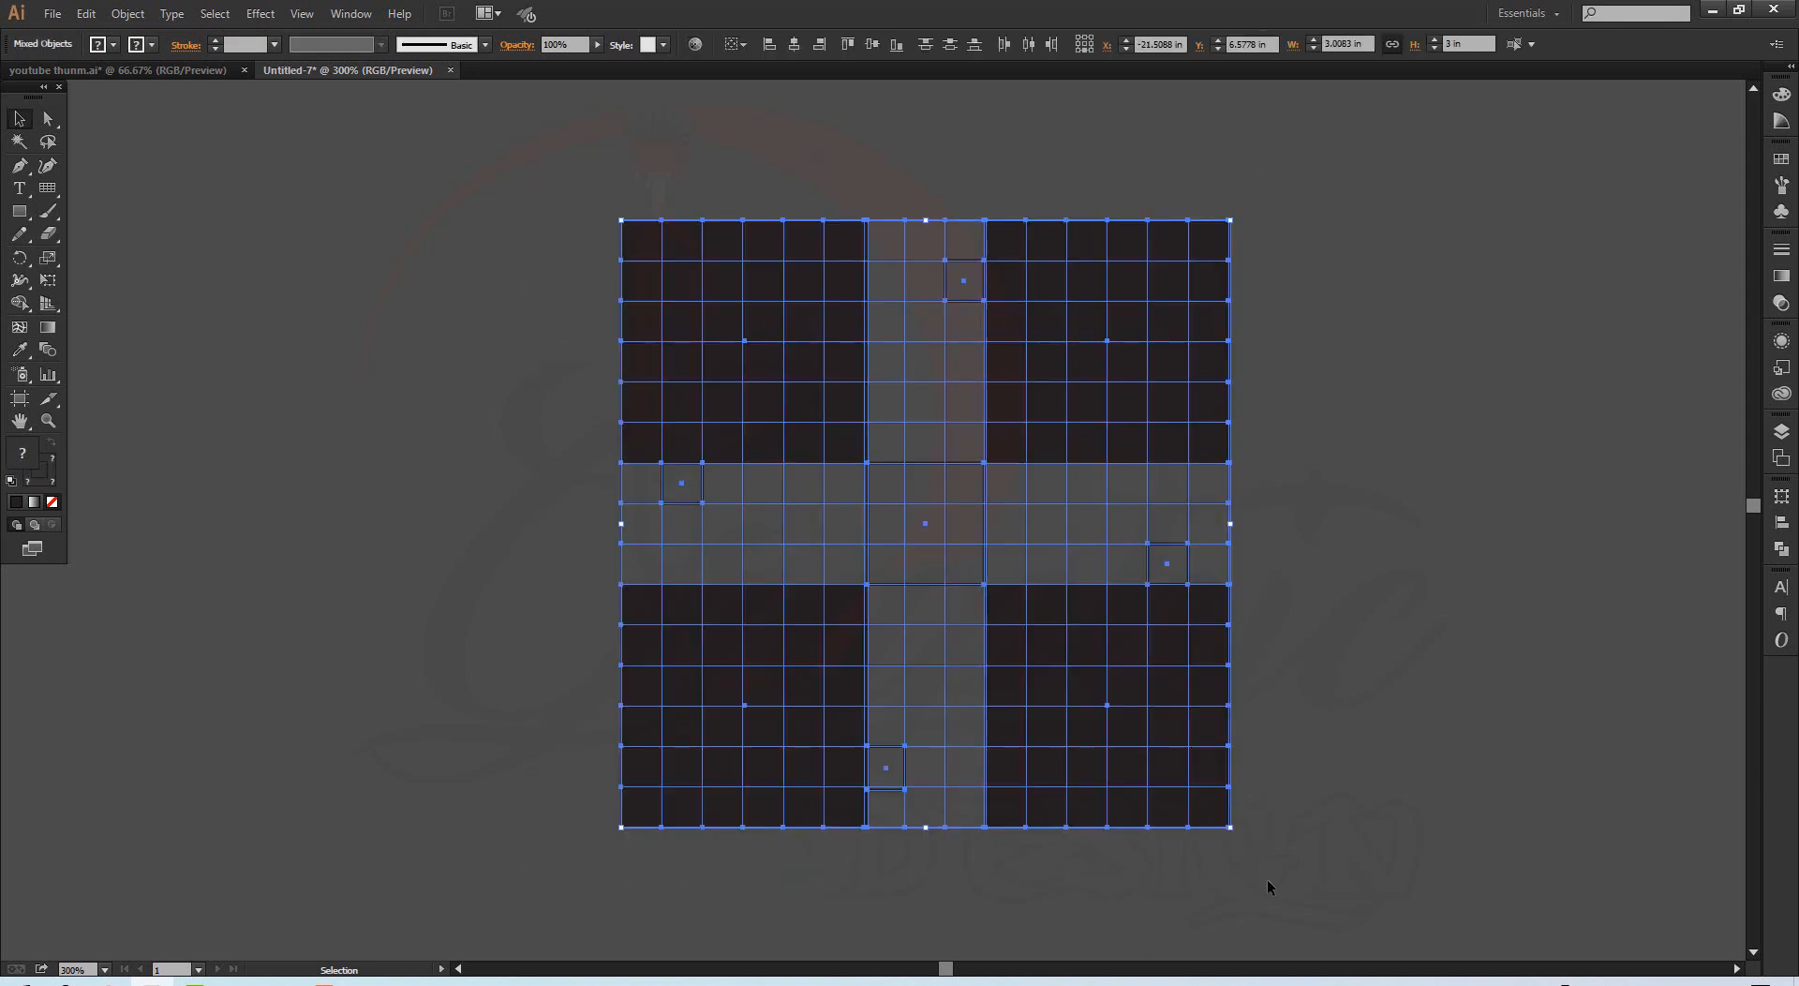